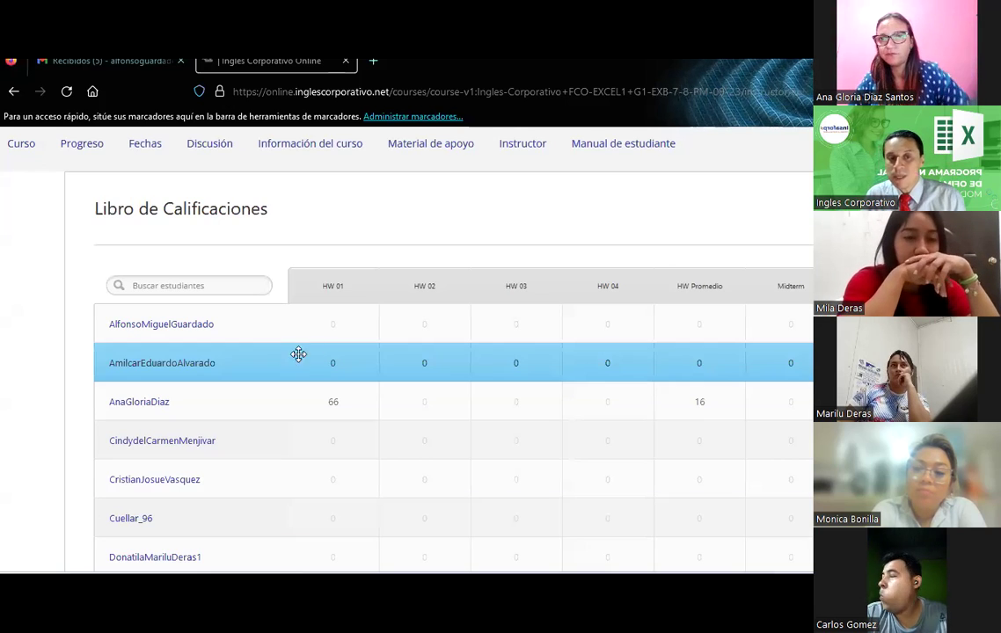
# Step: Scroll down through the open content and back up again
pyautogui.scroll(-1, 380, 367)
pyautogui.scroll(-1, 380, 367)
pyautogui.scroll(-2, 380, 367)
pyautogui.scroll(-1, 380, 366)
pyautogui.scroll(-2, 380, 366)
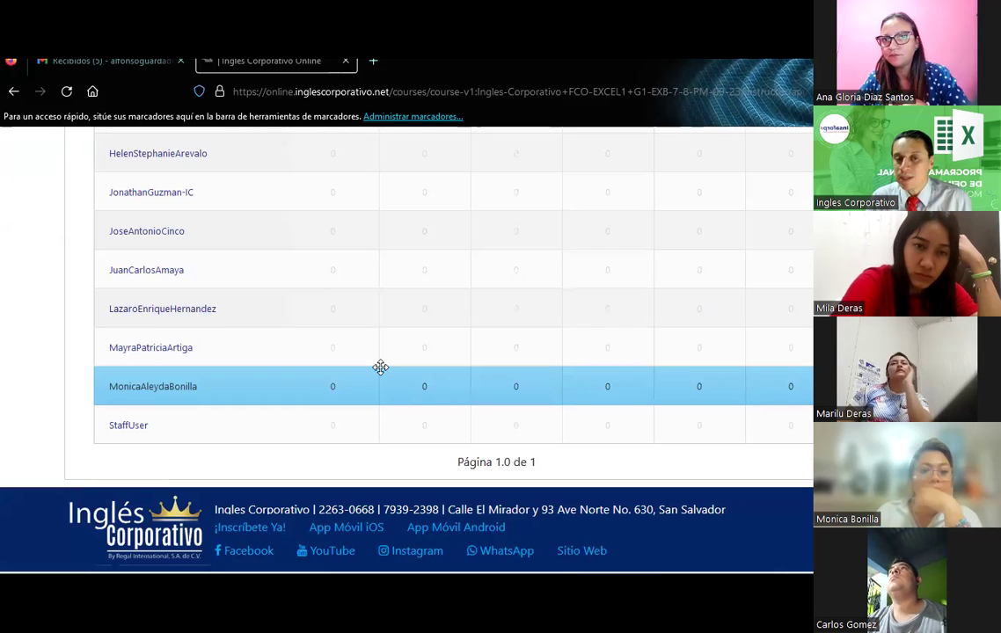
pyautogui.scroll(1, 380, 366)
pyautogui.scroll(2, 380, 367)
pyautogui.scroll(2, 380, 367)
pyautogui.scroll(1, 380, 366)
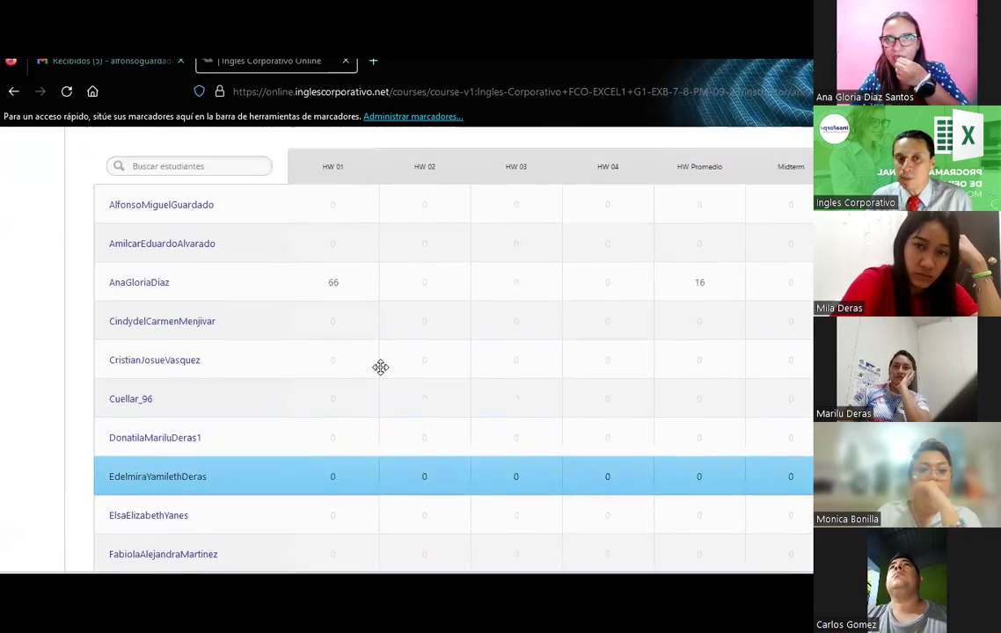
pyautogui.scroll(2, 380, 367)
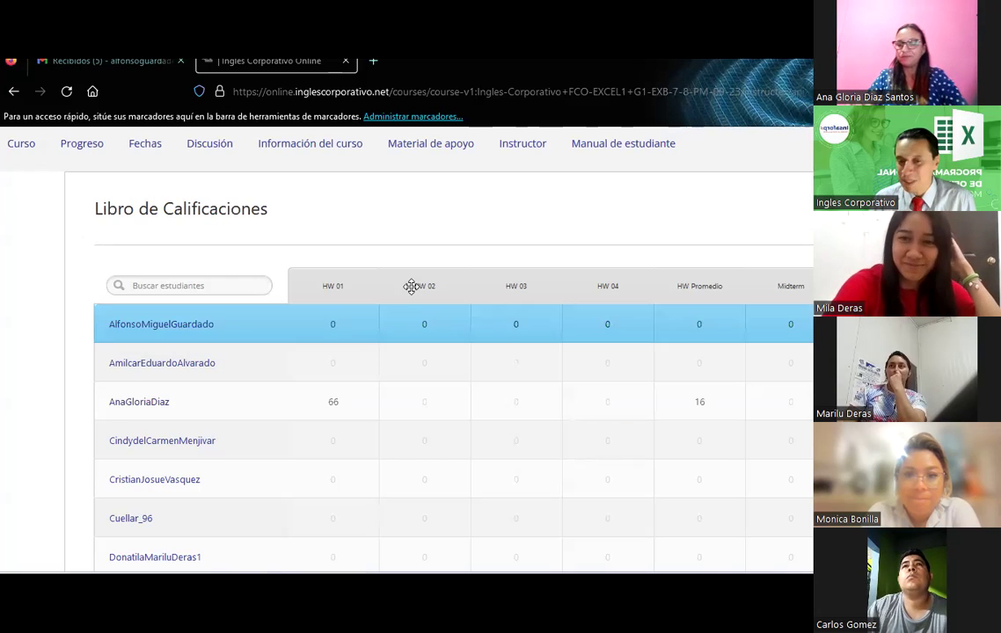
pyautogui.moveTo(154, 557)
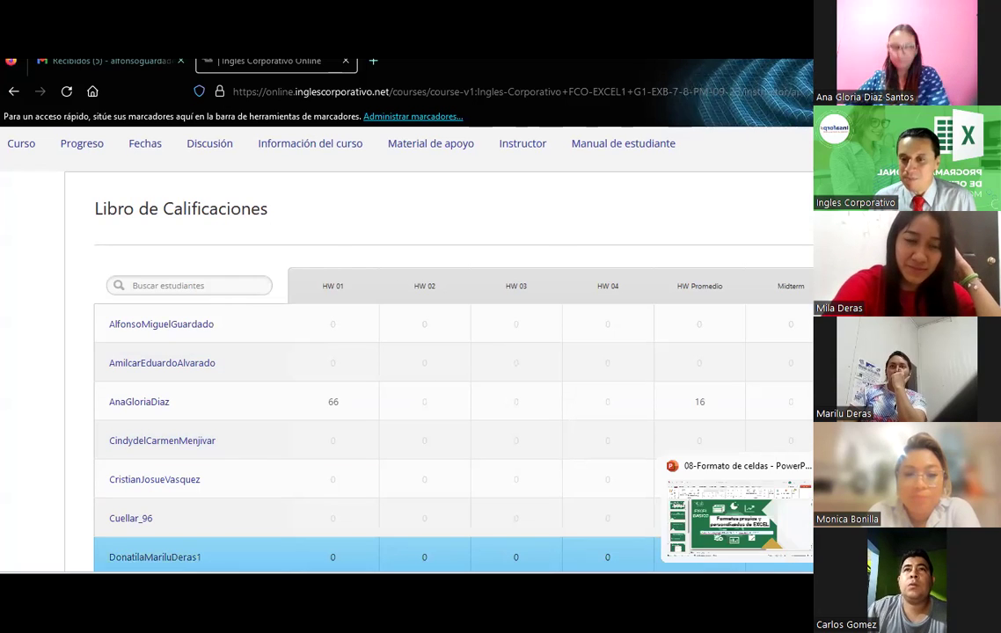
# Step: In the PowerPoint deck, show the Objetivo slide and the cell-formatting slide, then move to Excel
pyautogui.click(737, 519)
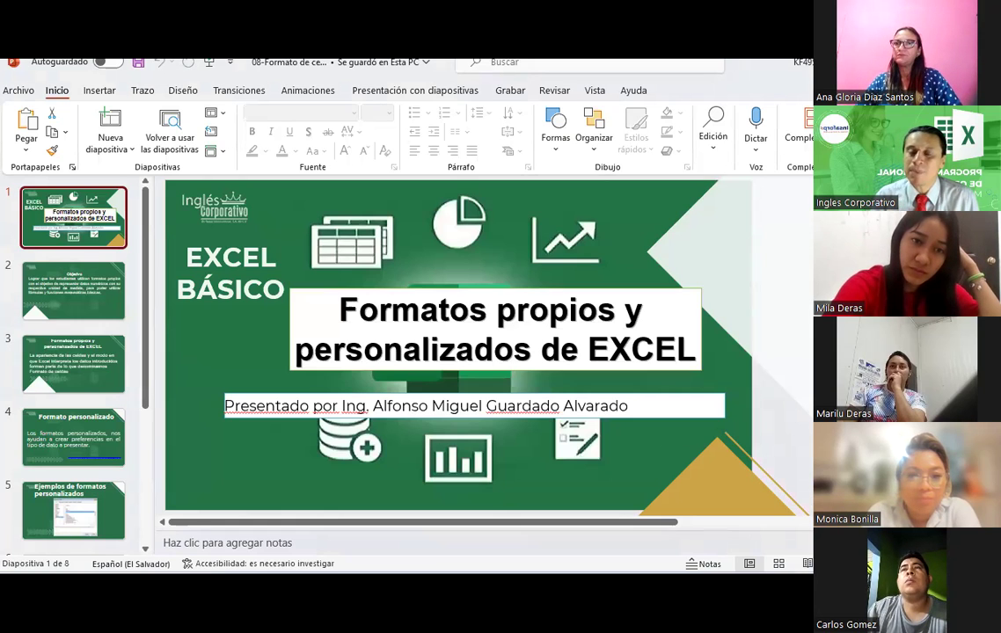
pyautogui.click(121, 303)
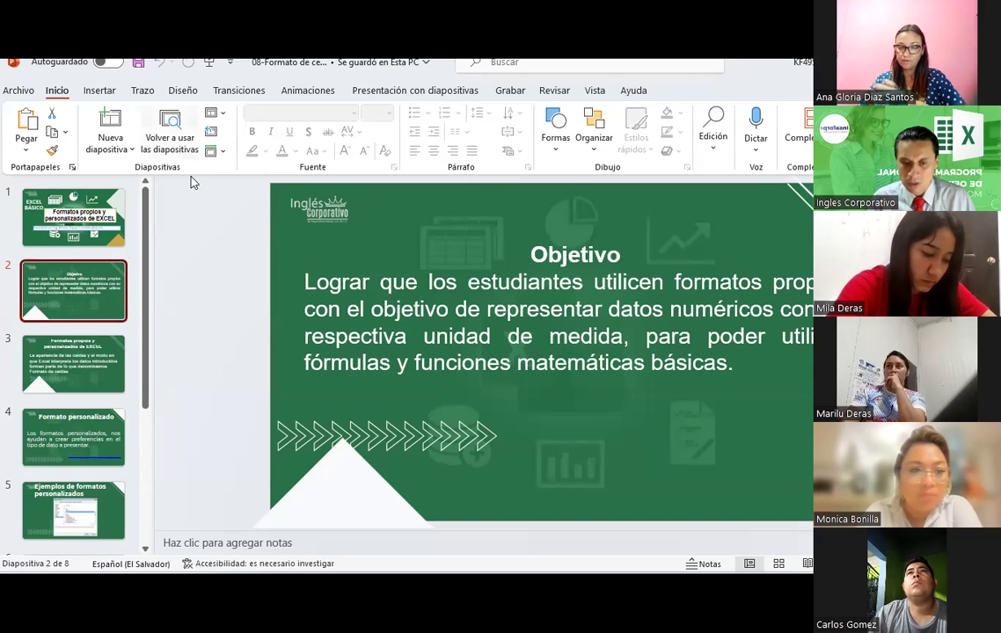
pyautogui.click(60, 374)
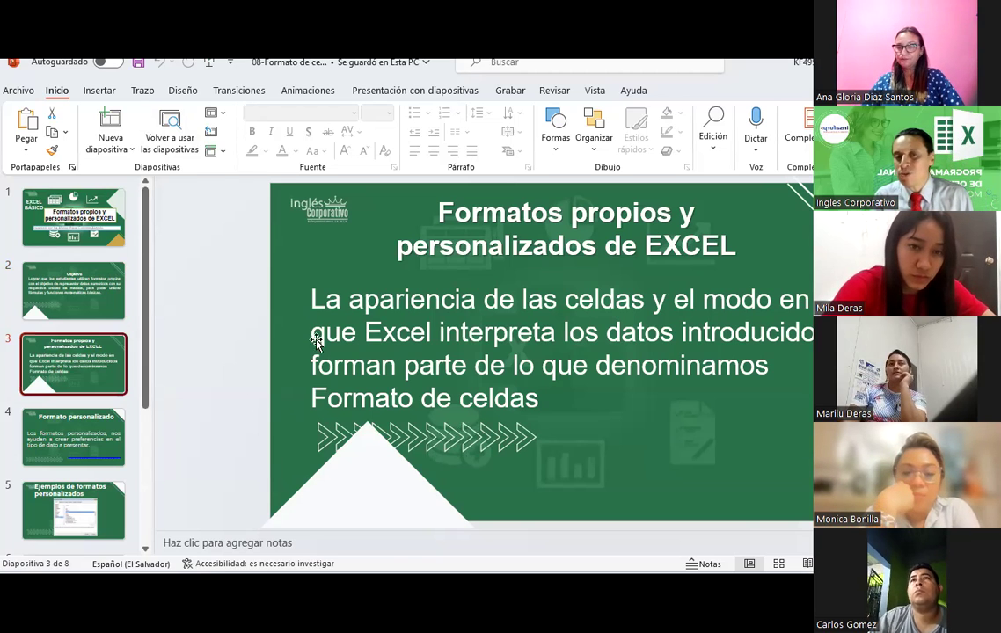
pyautogui.hotkey('alt', 'Tab')
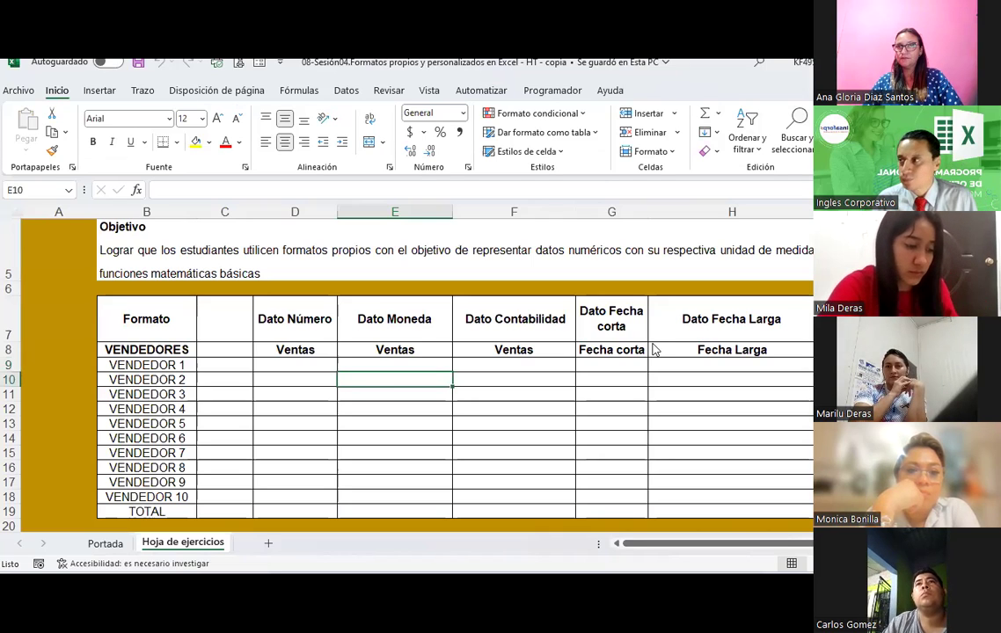
# Step: Back in Excel, select cell E9 (Vendedor 1, Dato Moneda) and show the Number Format list
pyautogui.hotkey('alt', 'Tab')
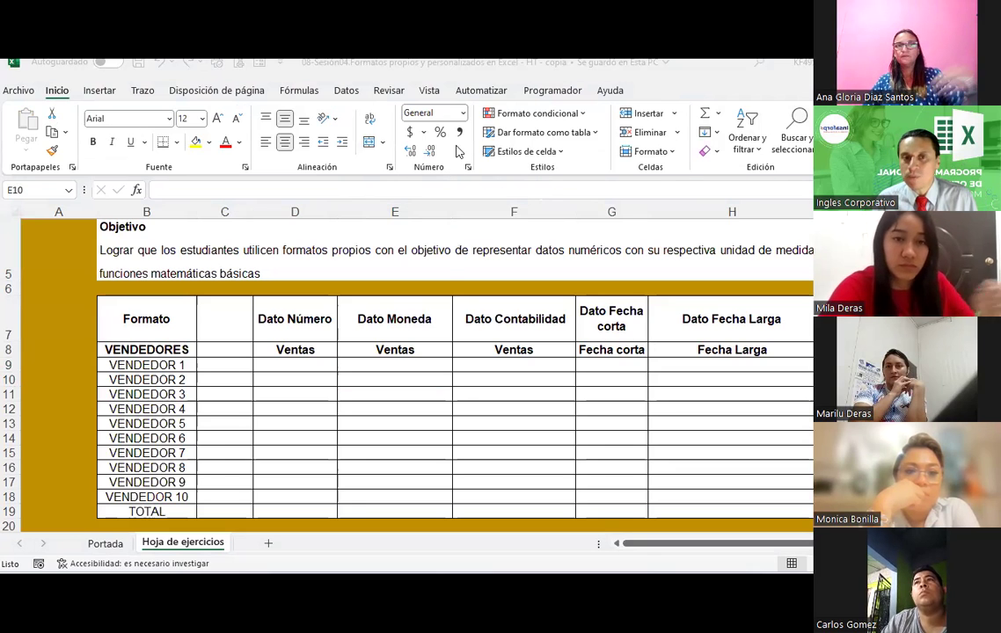
pyautogui.hotkey('alt', 'Tab')
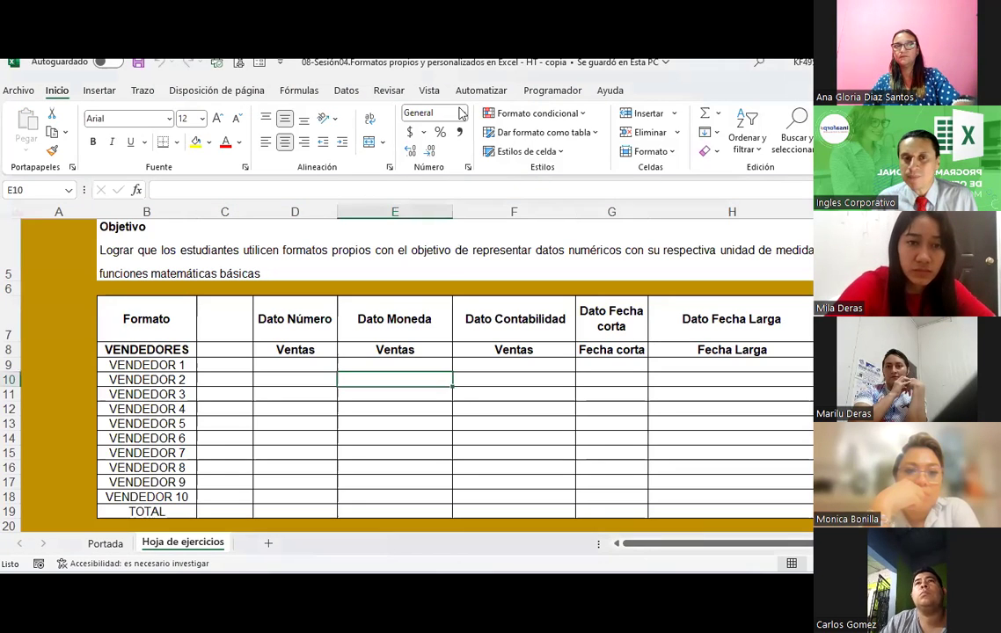
pyautogui.click(464, 115)
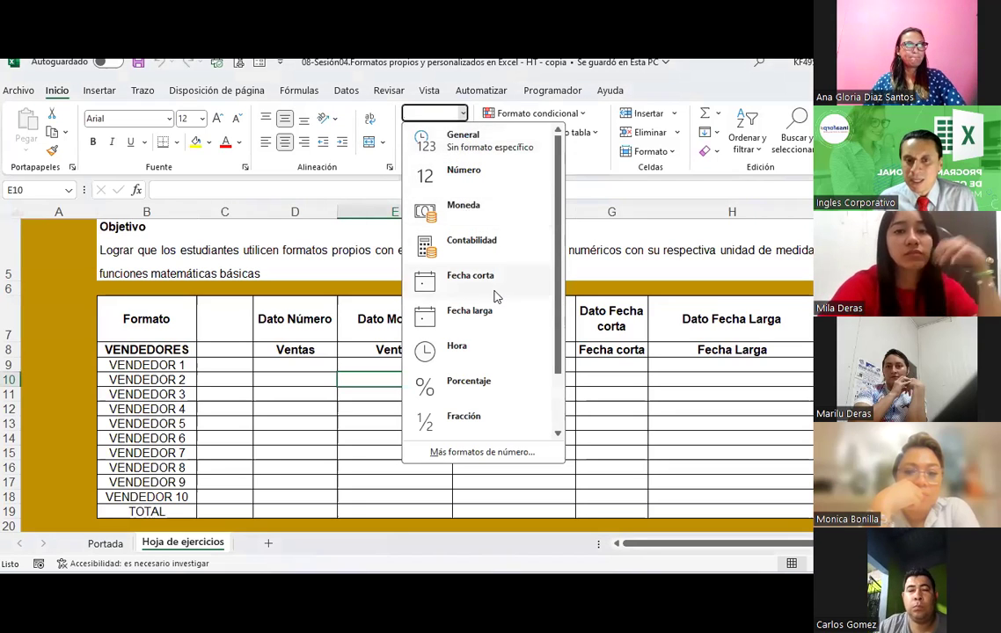
pyautogui.scroll(-1, 497, 292)
pyautogui.scroll(1, 496, 293)
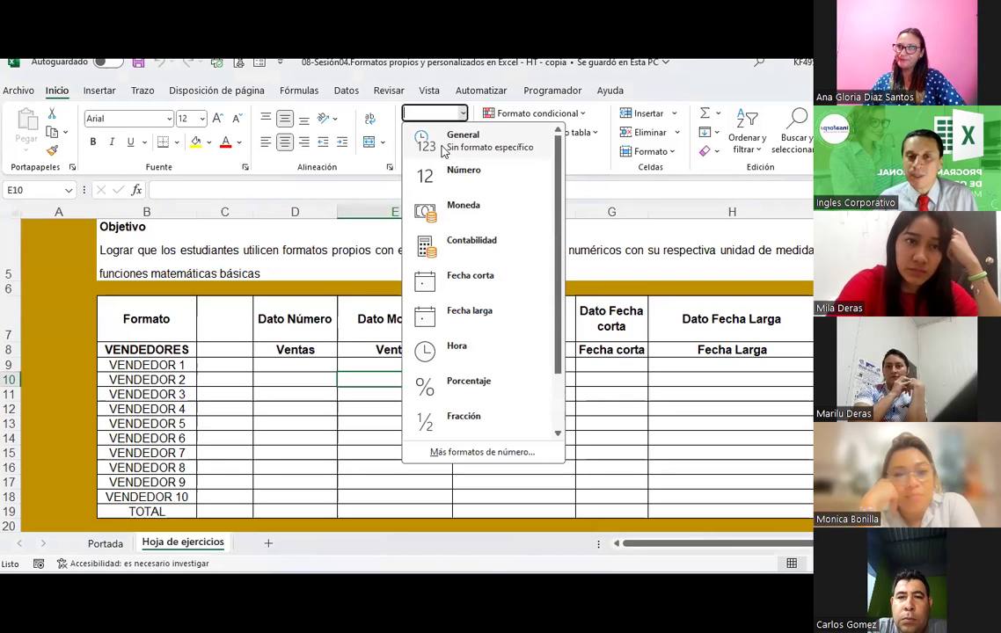
pyautogui.click(283, 420)
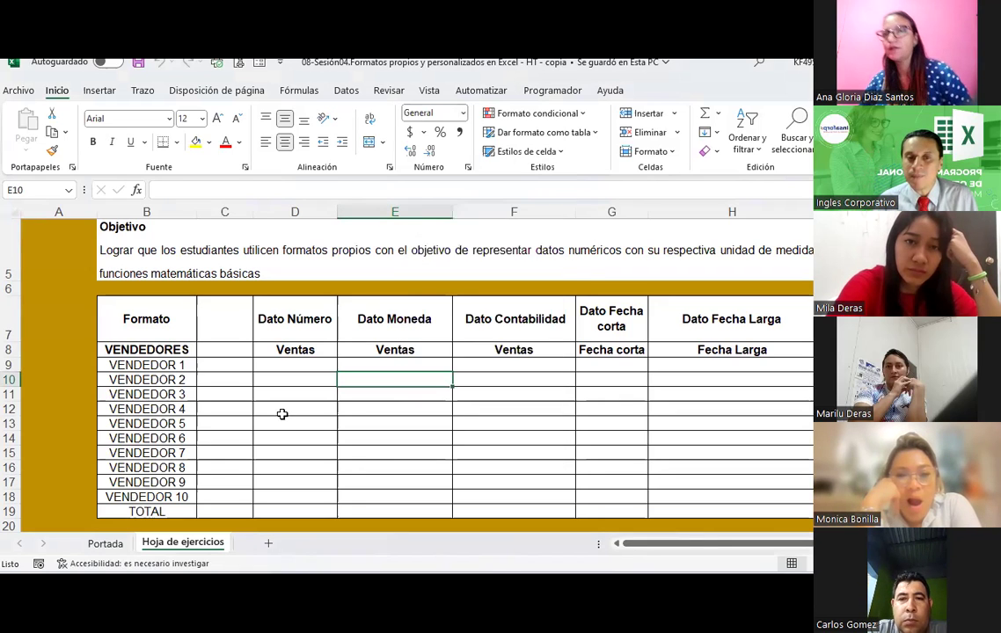
pyautogui.click(394, 364)
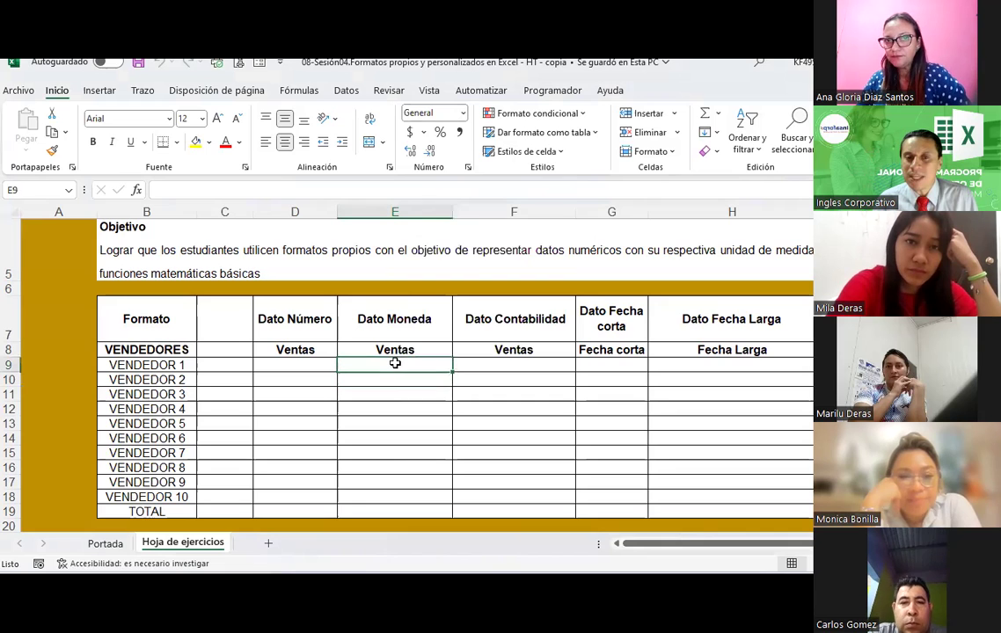
pyautogui.click(465, 118)
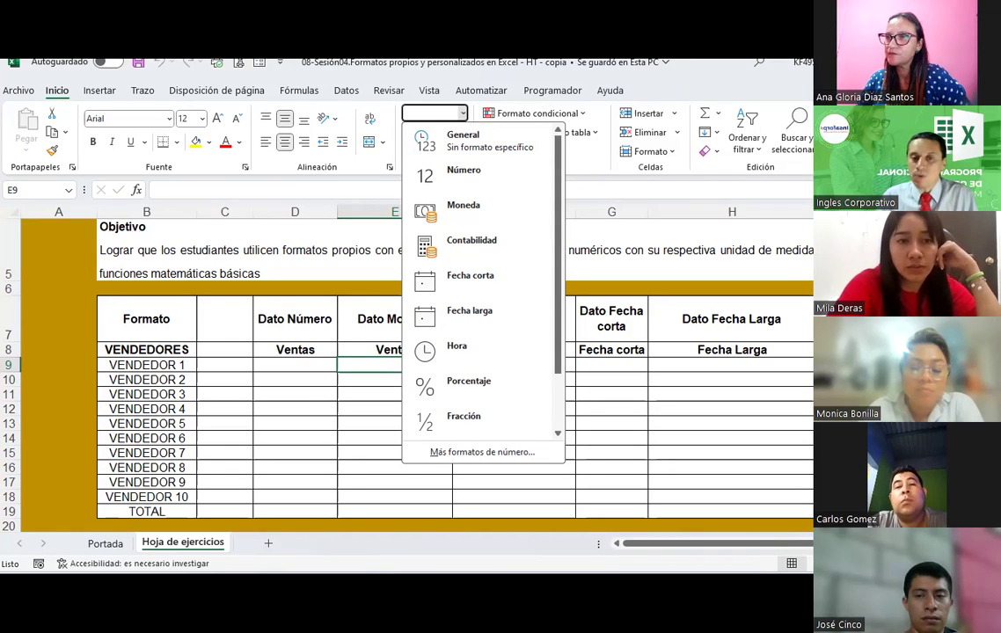
# Step: Enter $12 in E9 and 12 in E10, discarding the stray entry in E11
pyautogui.press('Escape')
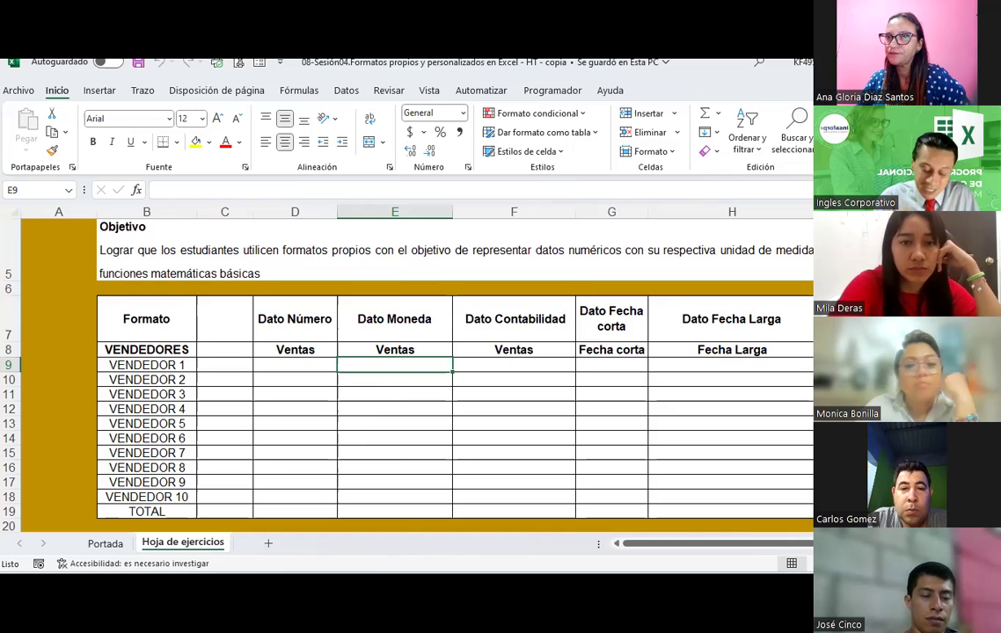
pyautogui.write('$ 12')
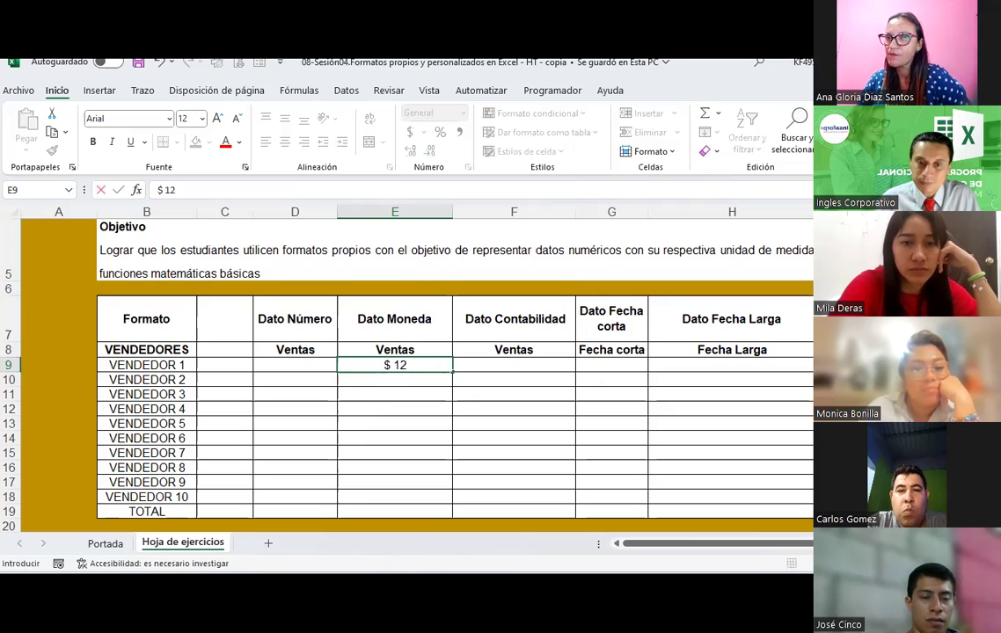
pyautogui.press('Return')
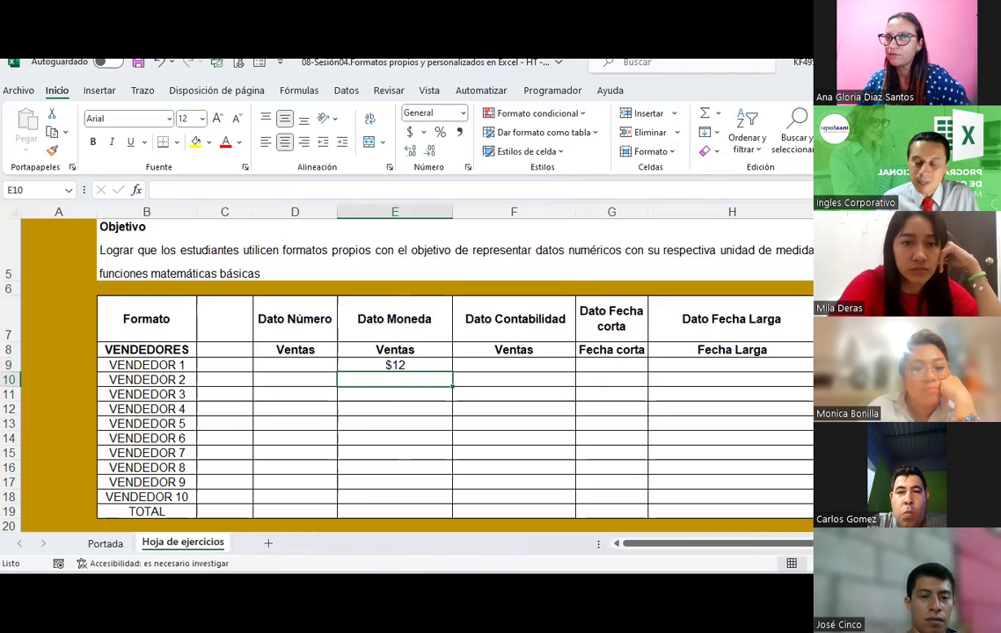
pyautogui.write('12')
pyautogui.press('Return')
pyautogui.write('3')
pyautogui.press('Escape')
pyautogui.click(409, 378)
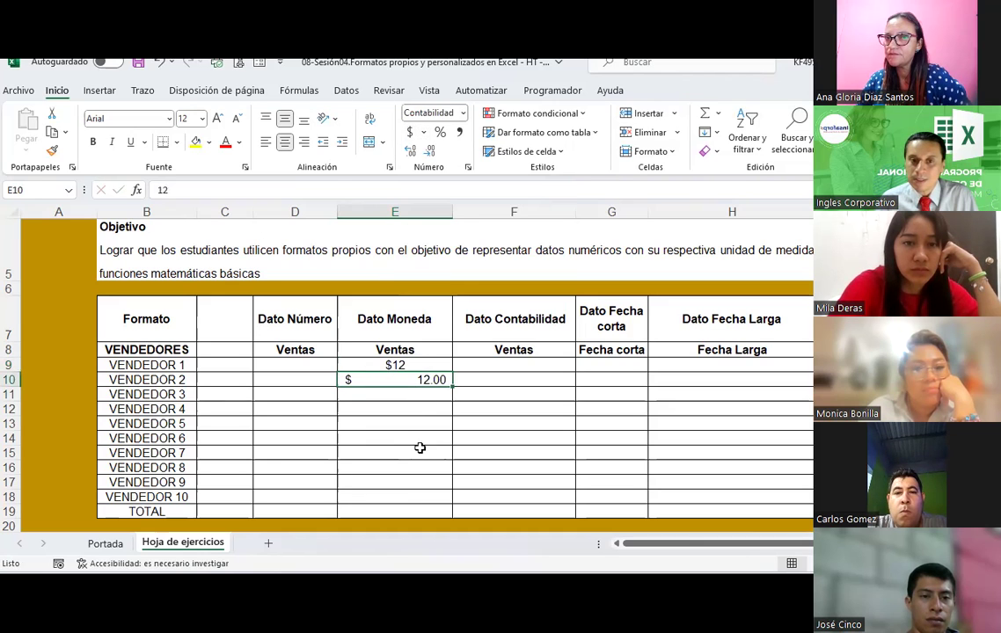
pyautogui.click(387, 363)
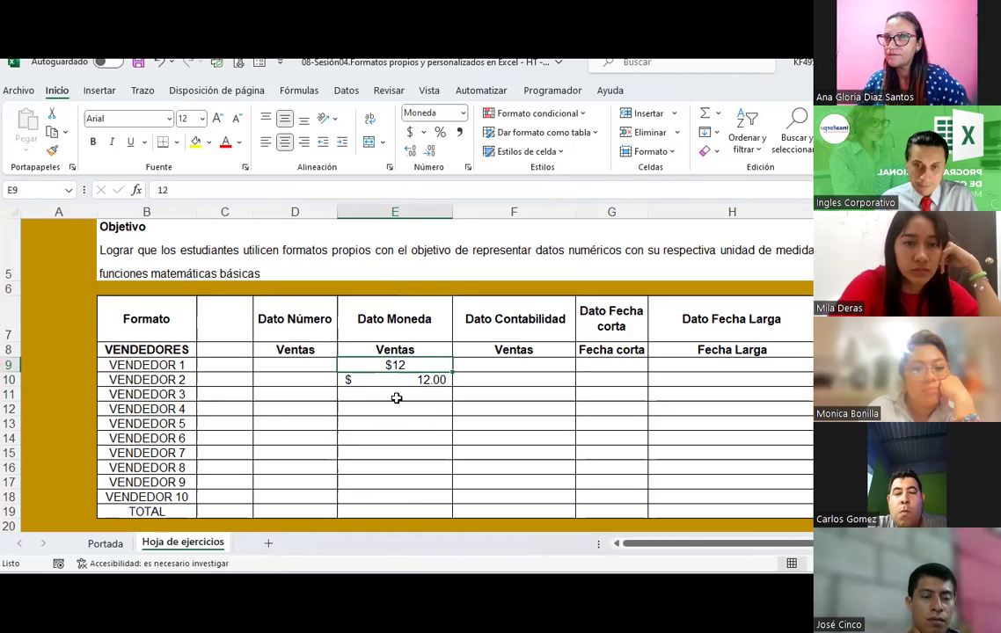
pyautogui.click(406, 382)
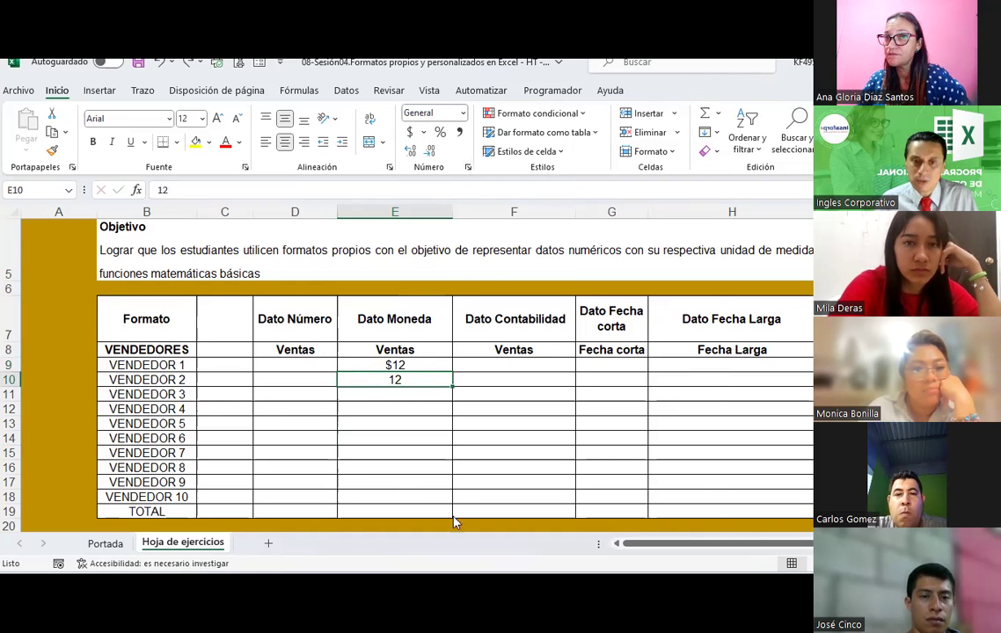
# Step: Format cell E10 with the Moneda currency category through Format Cells
pyautogui.hotkey('ctrl', '1')
pyautogui.click(400, 212)
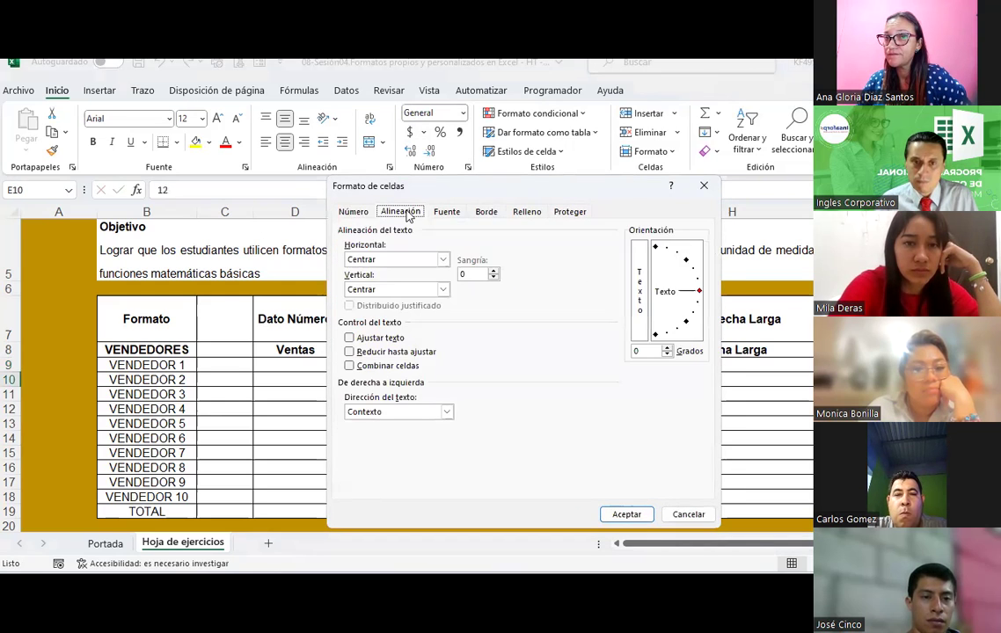
pyautogui.click(354, 214)
pyautogui.click(359, 262)
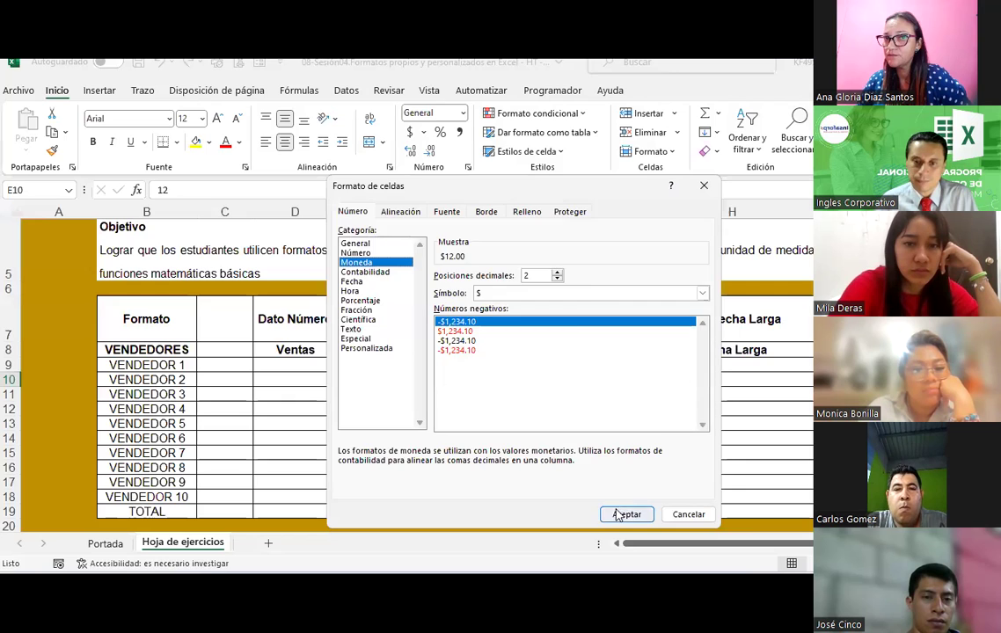
pyautogui.click(623, 513)
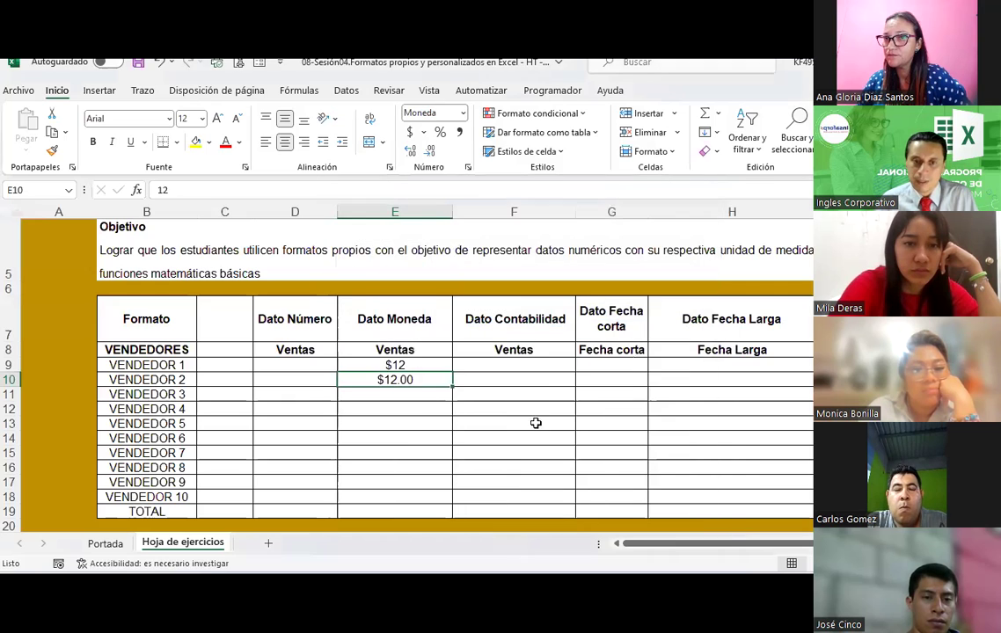
# Step: Fill cell E9 yellow
pyautogui.click(514, 406)
pyautogui.click(396, 380)
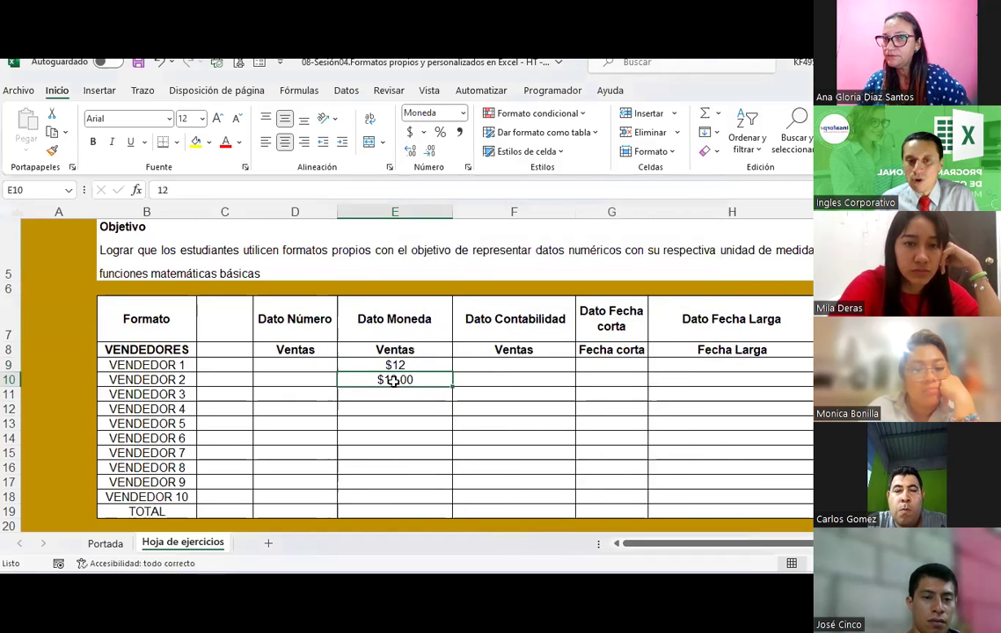
pyautogui.click(395, 365)
pyautogui.click(195, 142)
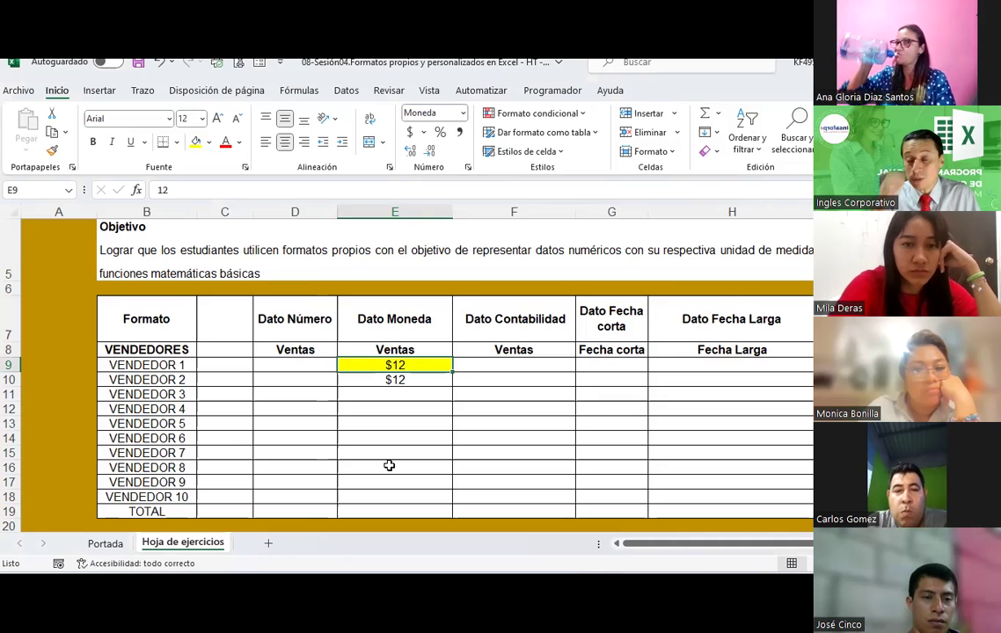
pyautogui.click(398, 378)
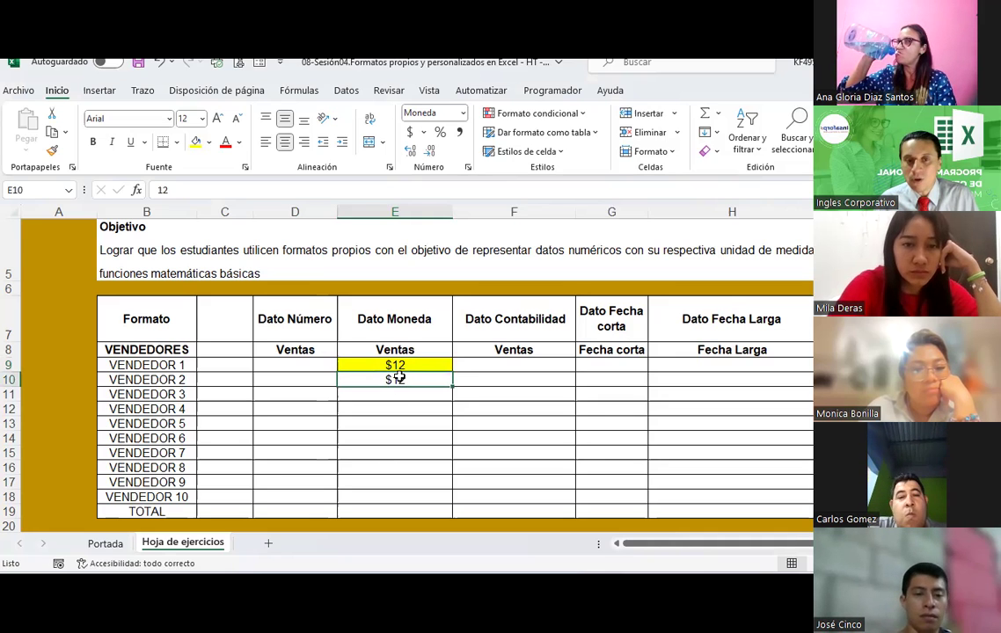
pyautogui.click(395, 363)
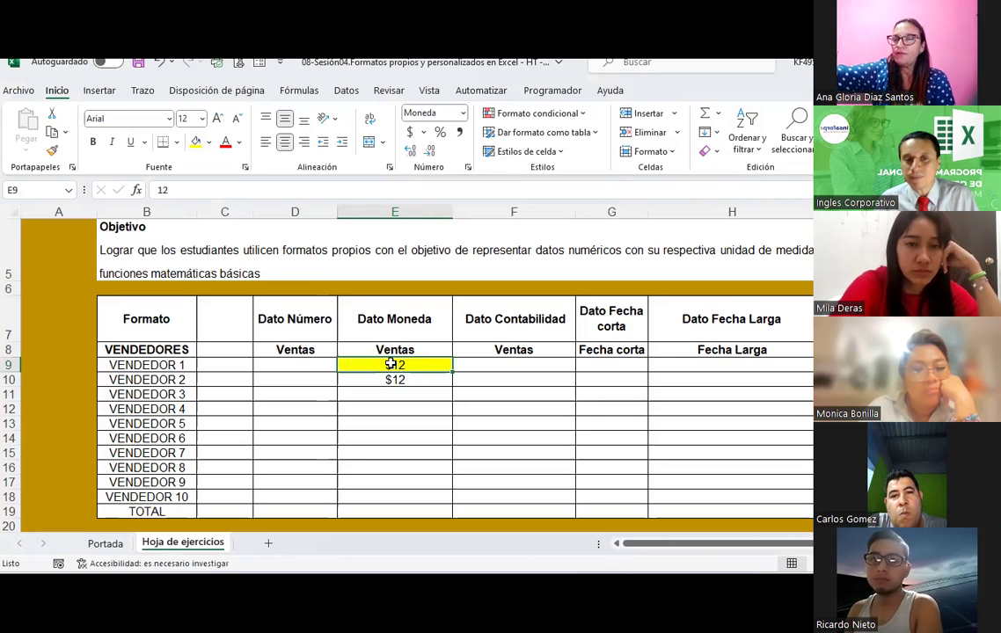
# Step: Re-enter $12 in E9 and check the Vendedor 2 Dato Moneda cell
pyautogui.doubleClick(395, 364)
pyautogui.click(421, 406)
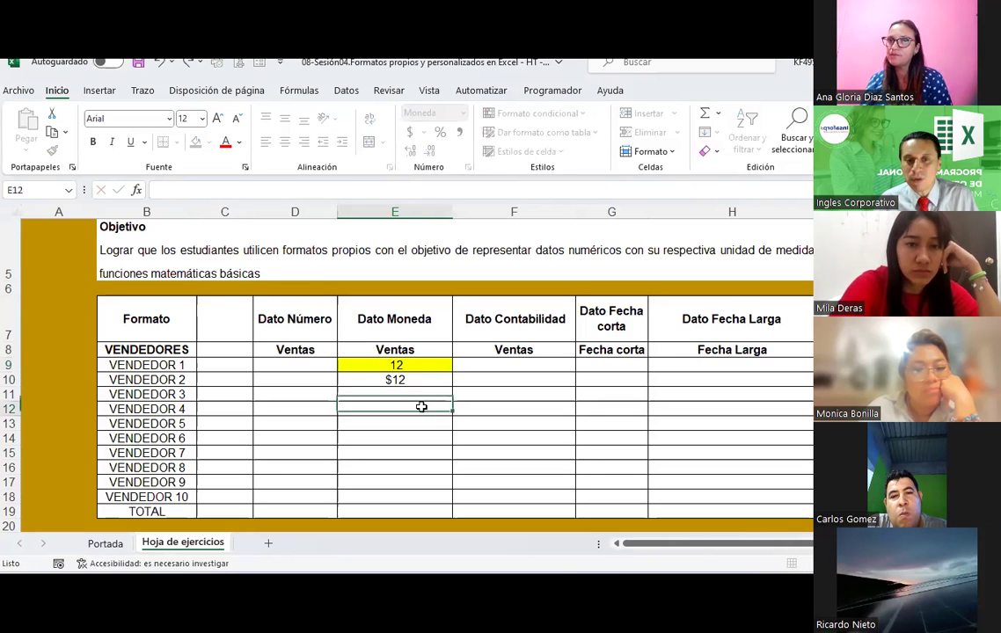
pyautogui.click(463, 119)
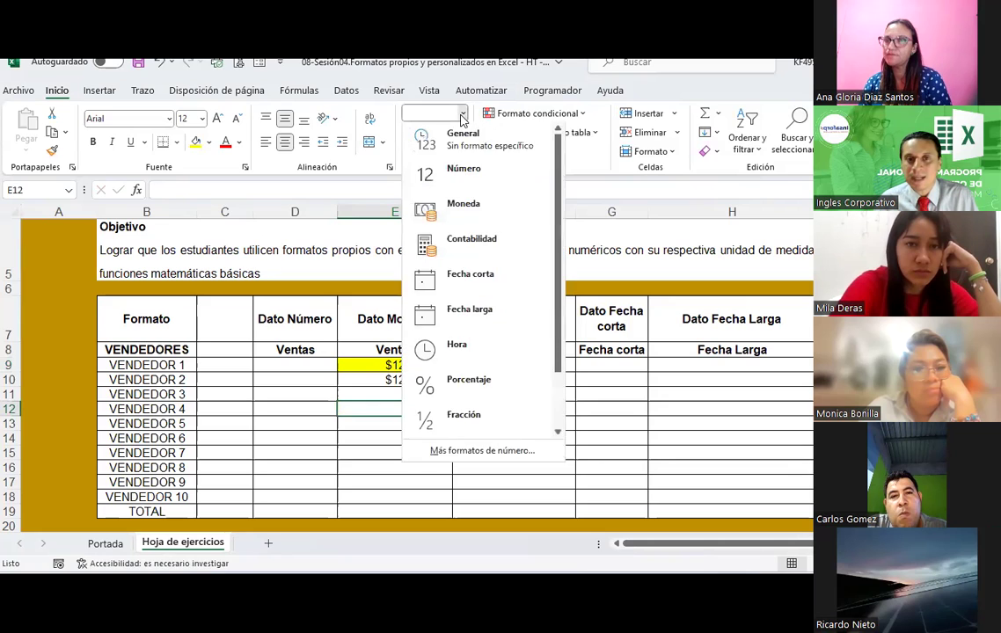
pyautogui.click(406, 370)
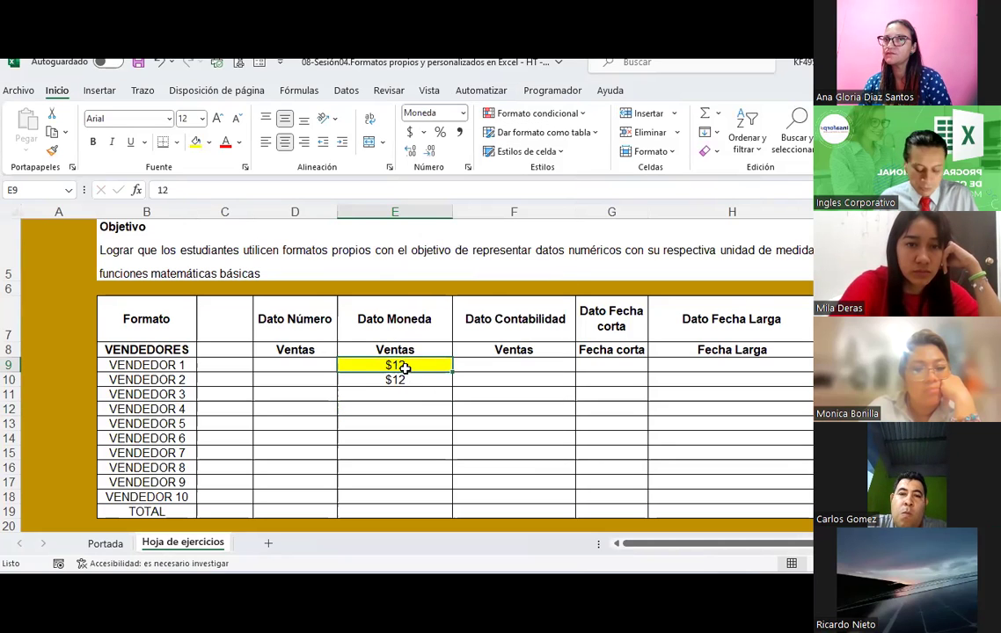
pyautogui.write('$')
pyautogui.press('Return')
pyautogui.click(403, 368)
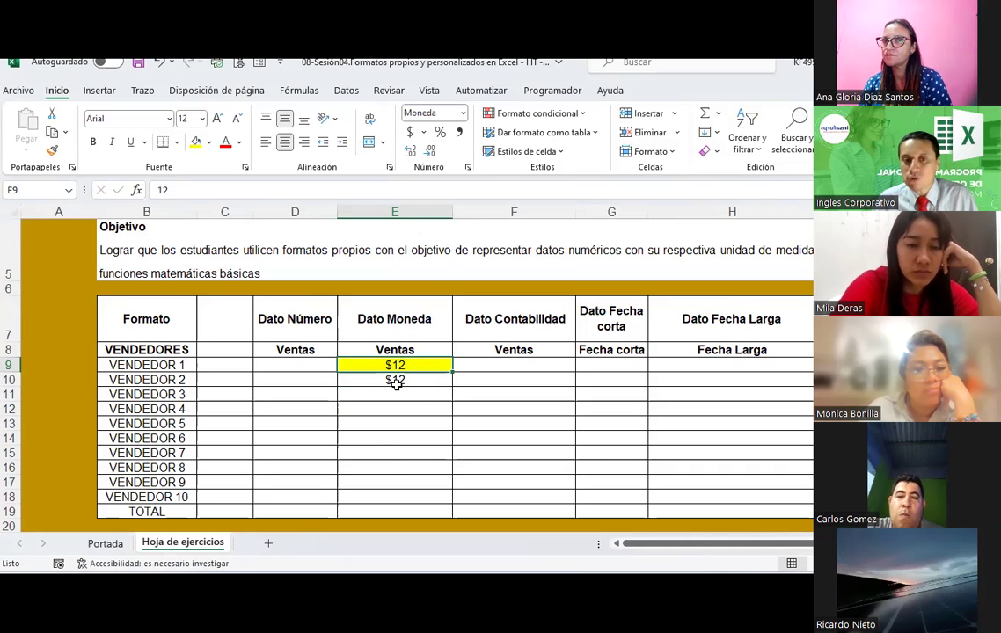
pyautogui.click(395, 381)
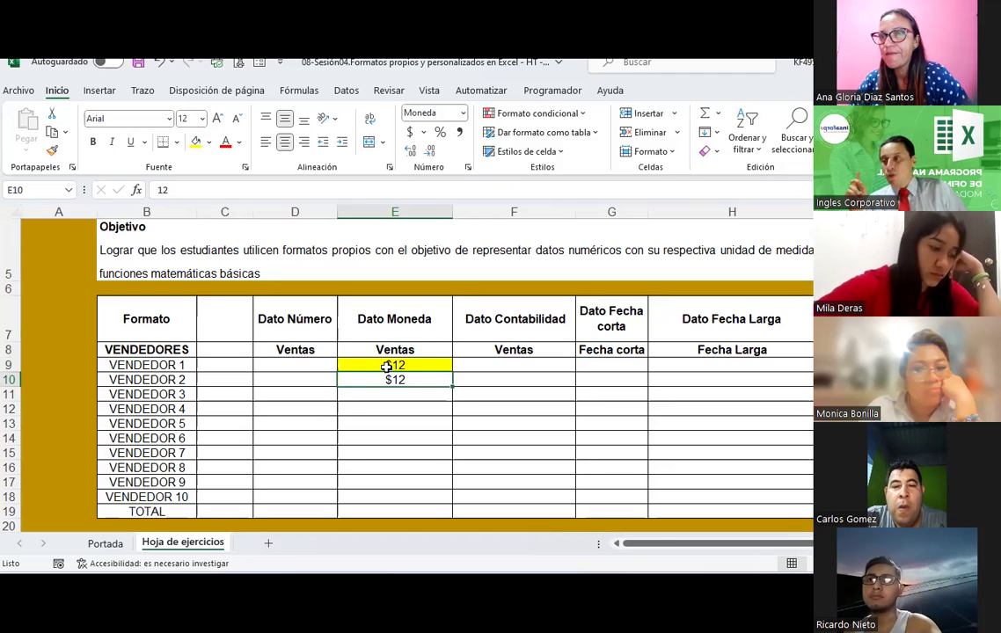
# Step: Give E9:E13 no fill, clear their amounts, set General format, and save the workbook
pyautogui.click(387, 366)
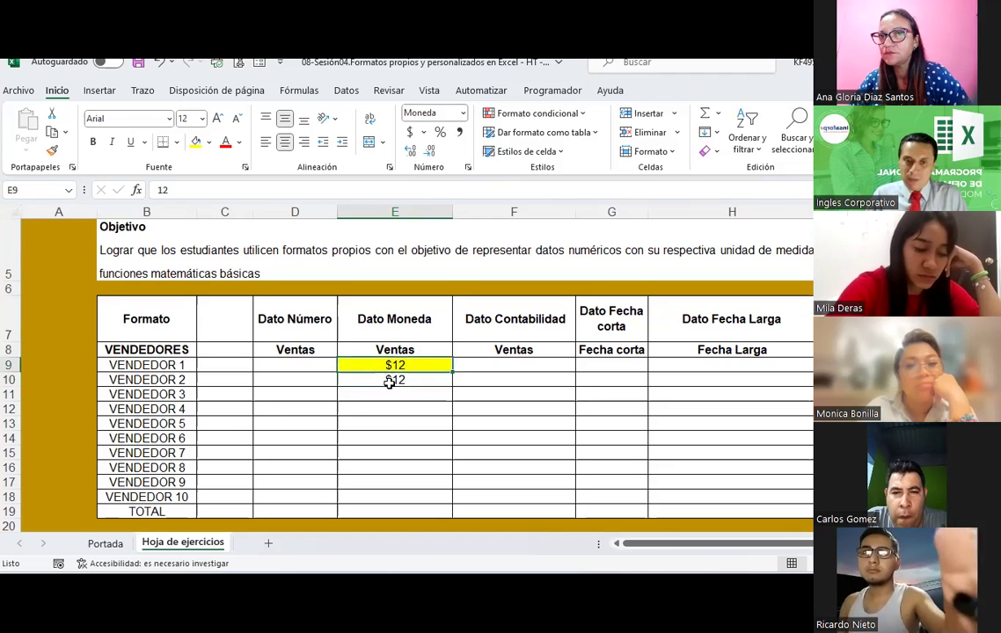
pyautogui.moveTo(389, 383); pyautogui.dragTo(392, 423)
pyautogui.click(208, 142)
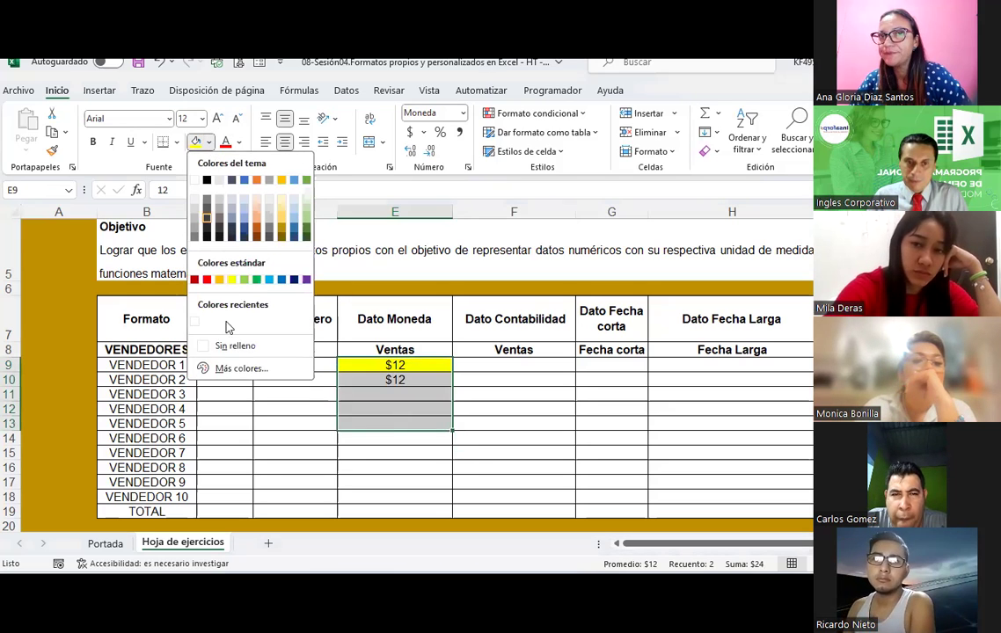
pyautogui.click(235, 346)
pyautogui.press('Delete')
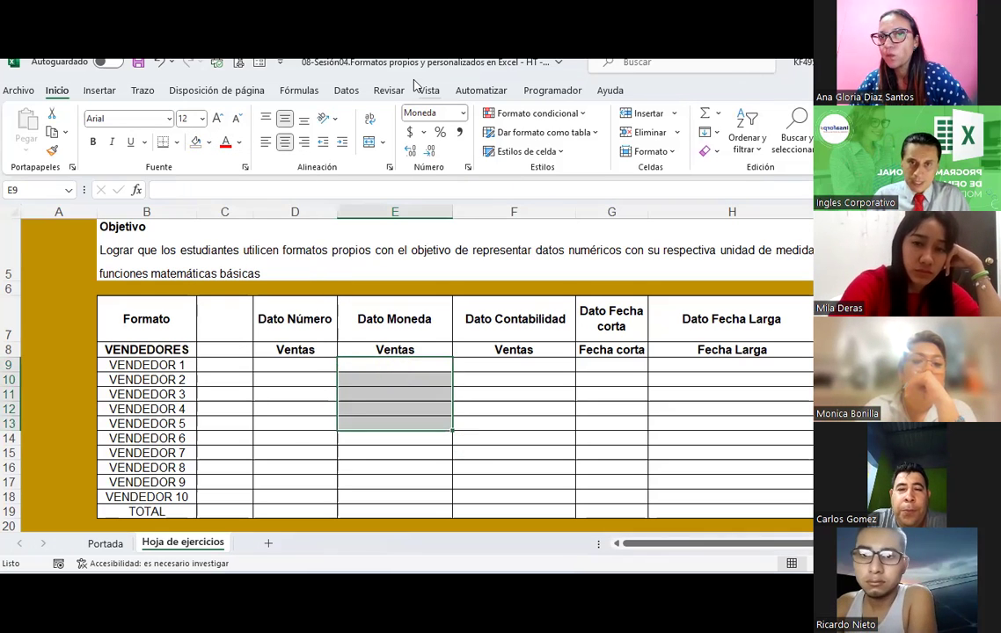
pyautogui.click(463, 113)
pyautogui.click(458, 139)
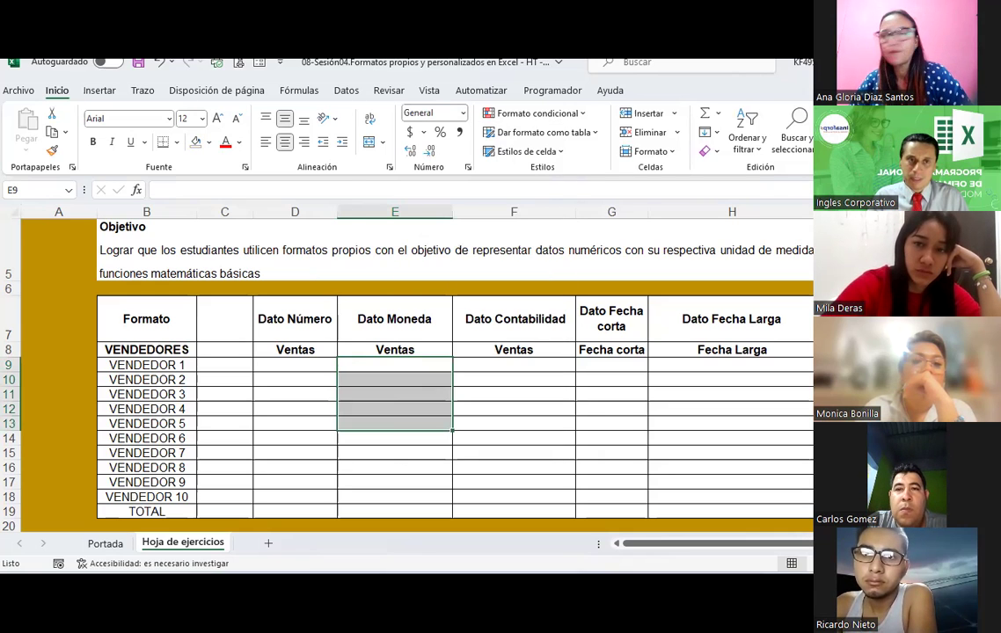
pyautogui.click(138, 62)
# Step: Show PowerPoint slide 4, Formato personalizado, then return to the Excel exercise sheet
pyautogui.click(633, 488)
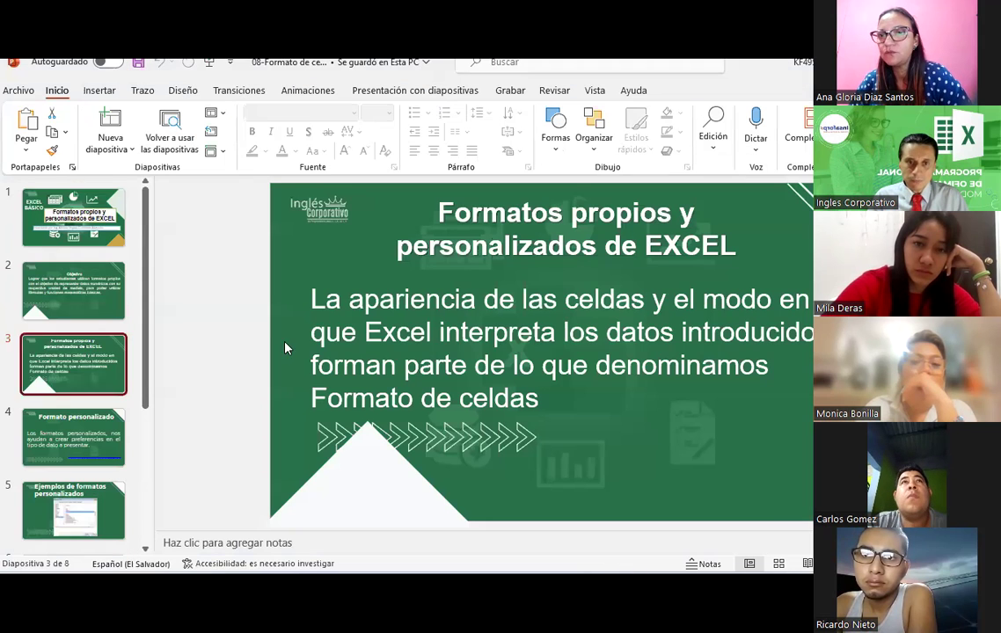
pyautogui.click(32, 434)
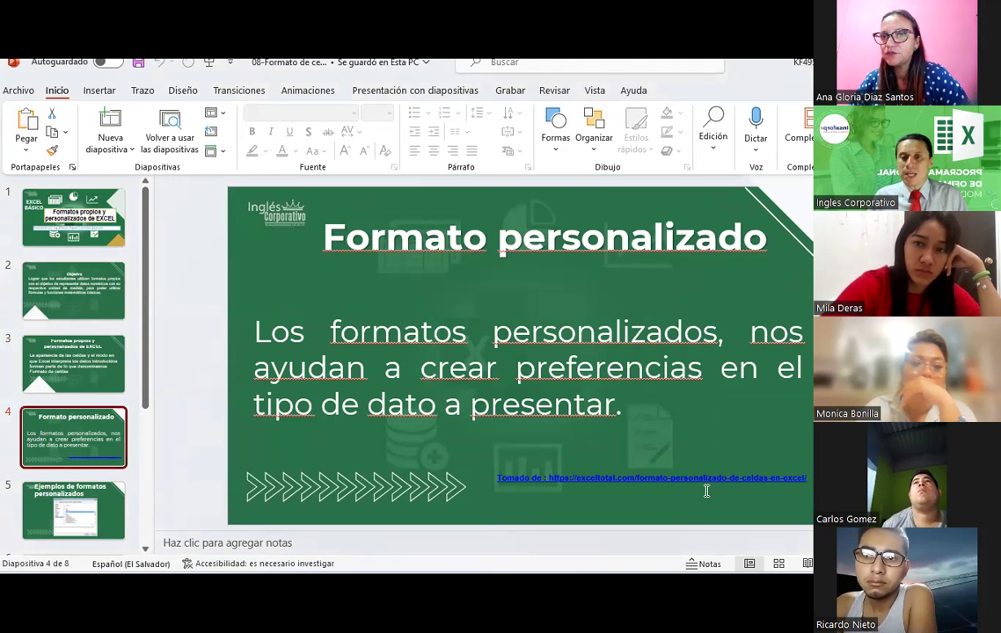
pyautogui.click(536, 484)
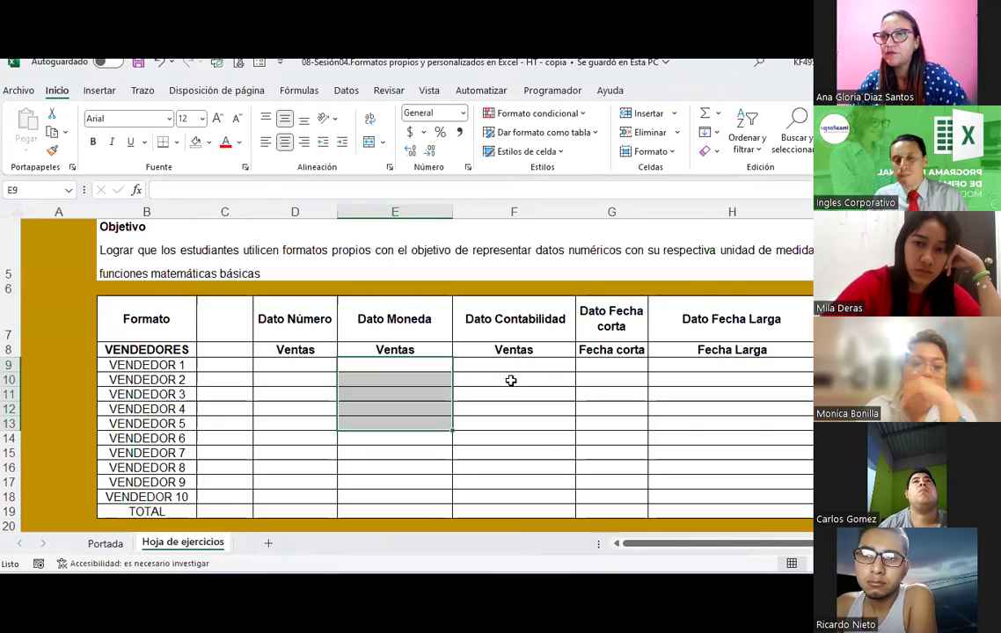
# Step: Scroll down to rows 14–32 and right to columns F–M to show the Altura table
pyautogui.scroll(-3, 507, 376)
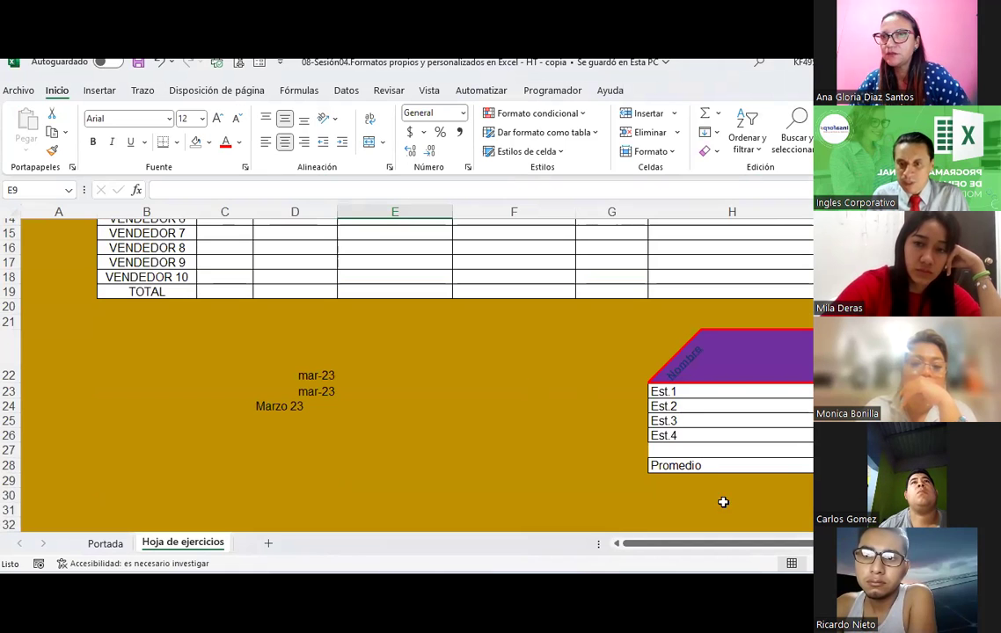
pyautogui.moveTo(740, 543); pyautogui.dragTo(796, 543)
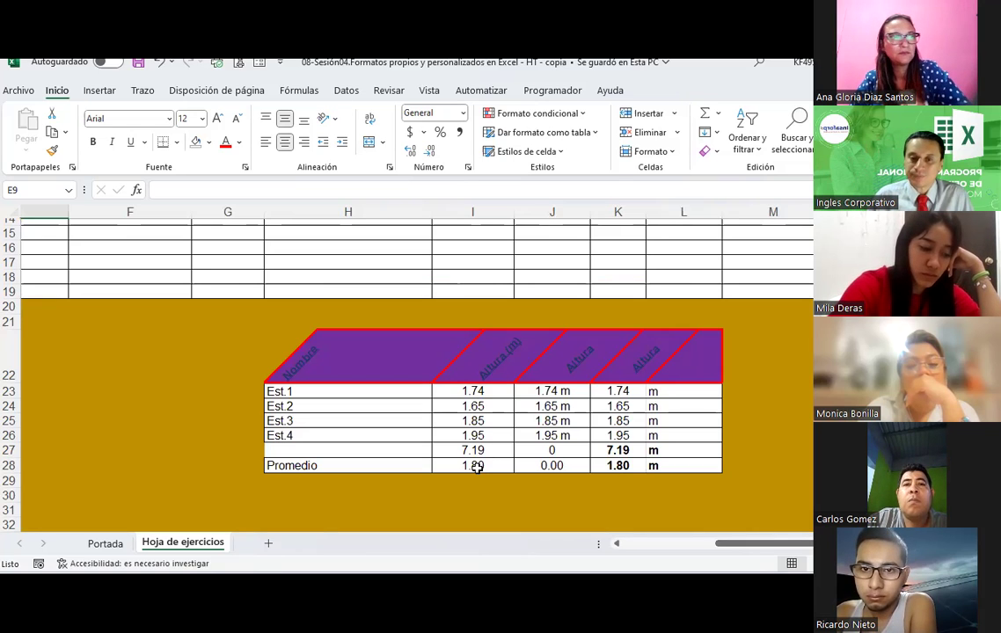
# Step: Remove the purple fill from the Altura header row and make its text black
pyautogui.click(494, 361)
pyautogui.moveTo(398, 351); pyautogui.dragTo(686, 355)
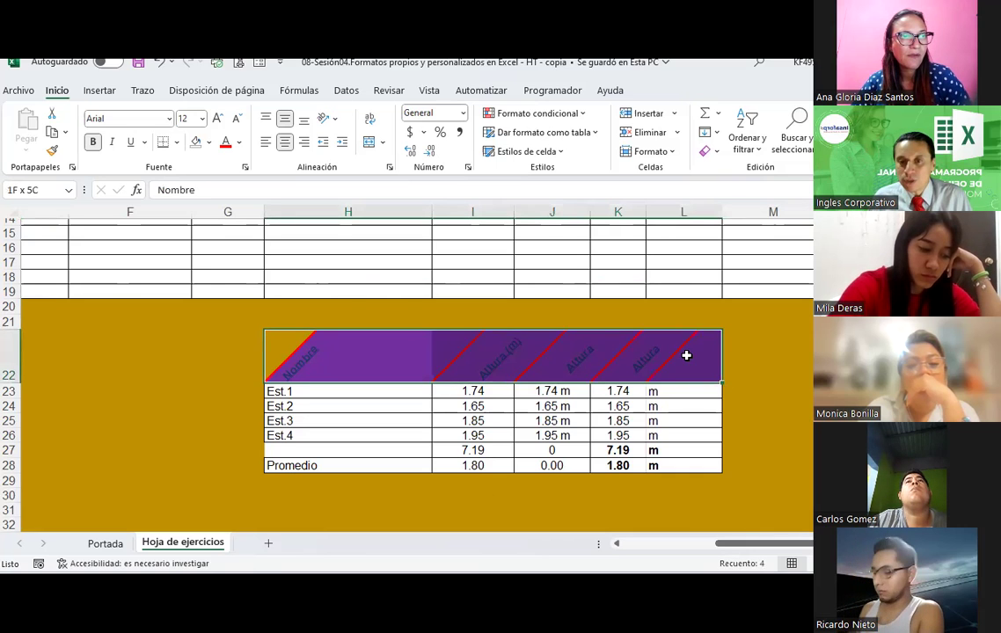
pyautogui.click(195, 143)
pyautogui.click(238, 142)
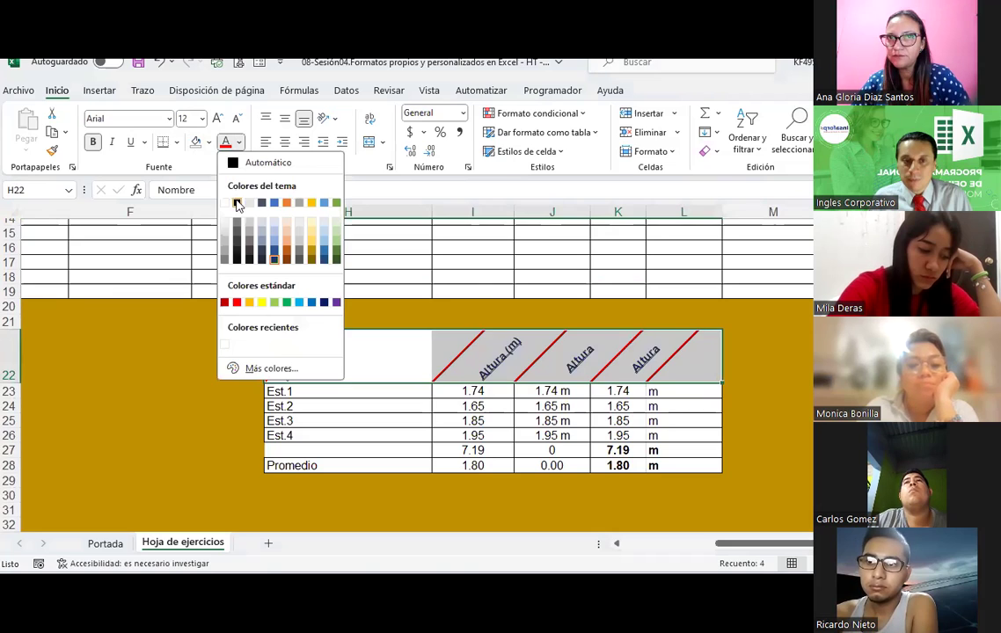
pyautogui.click(236, 203)
# Step: Open Format Cells at the Alignment settings for the header cells Nombre through the last Altura
pyautogui.click(492, 369)
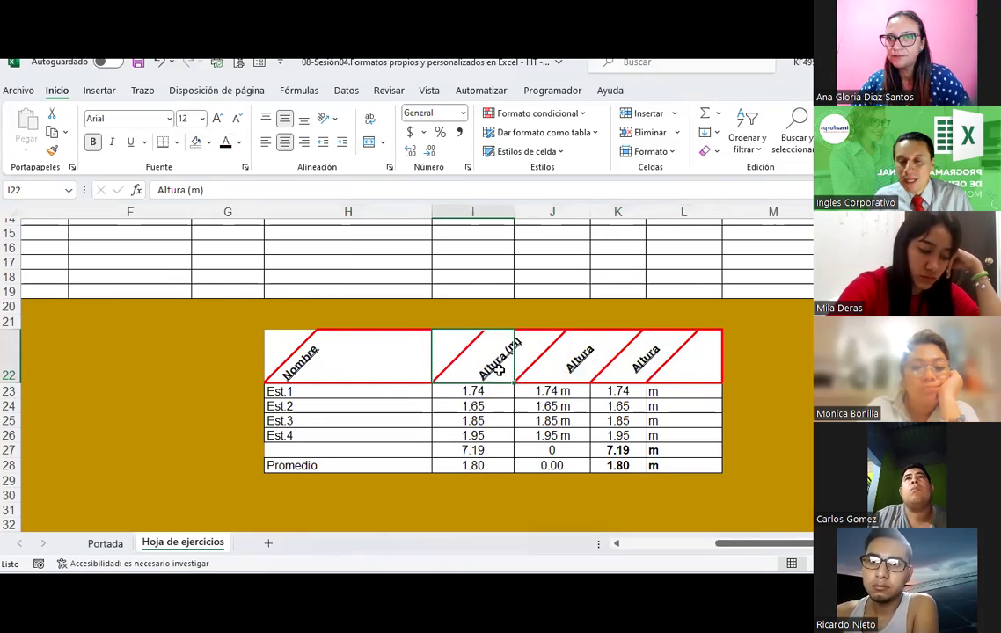
pyautogui.moveTo(369, 365); pyautogui.dragTo(680, 369)
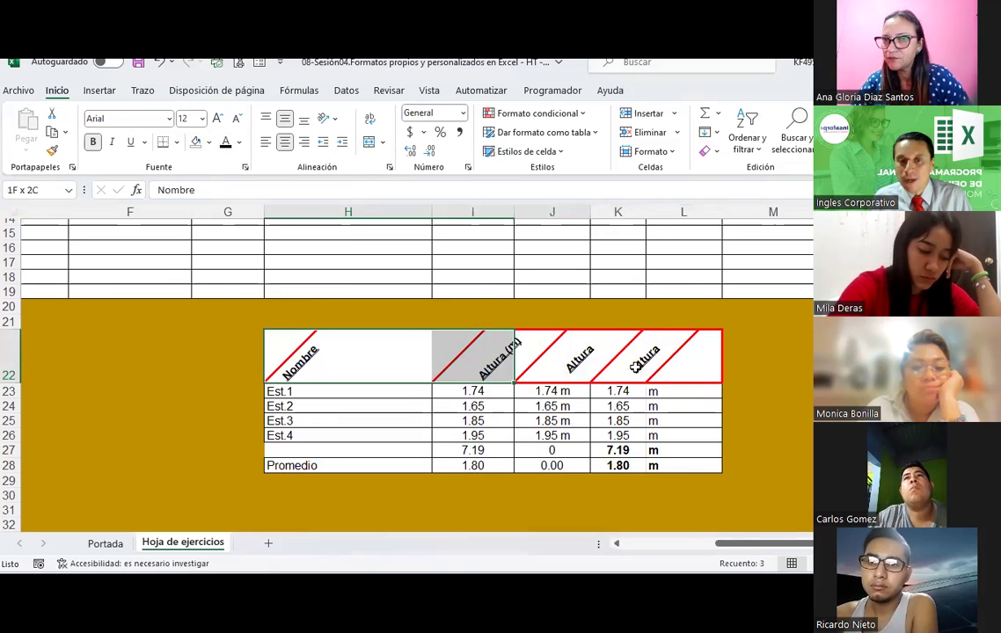
pyautogui.rightClick(681, 369)
pyautogui.click(731, 428)
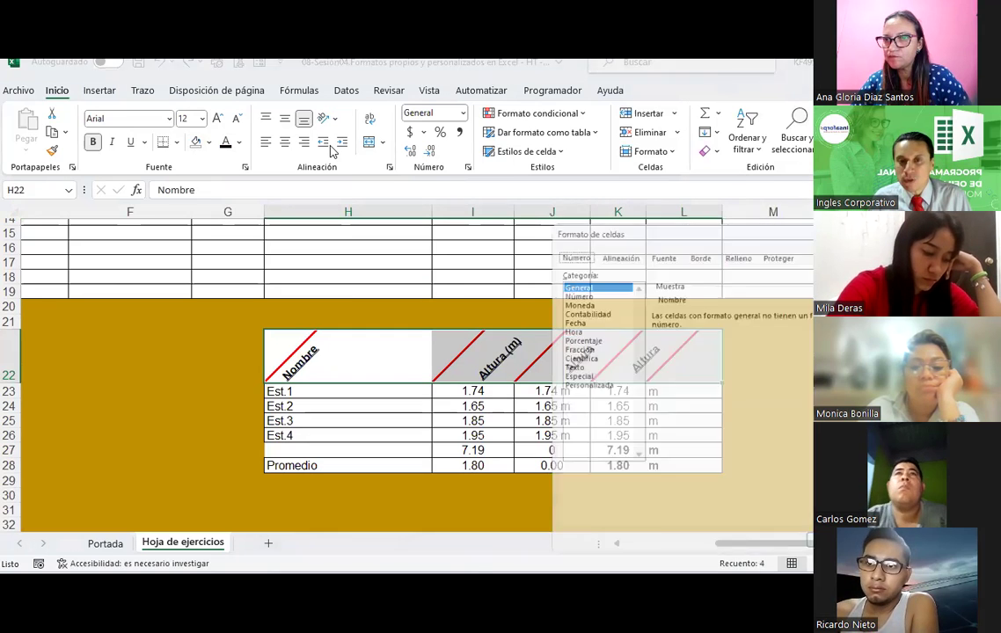
pyautogui.click(614, 249)
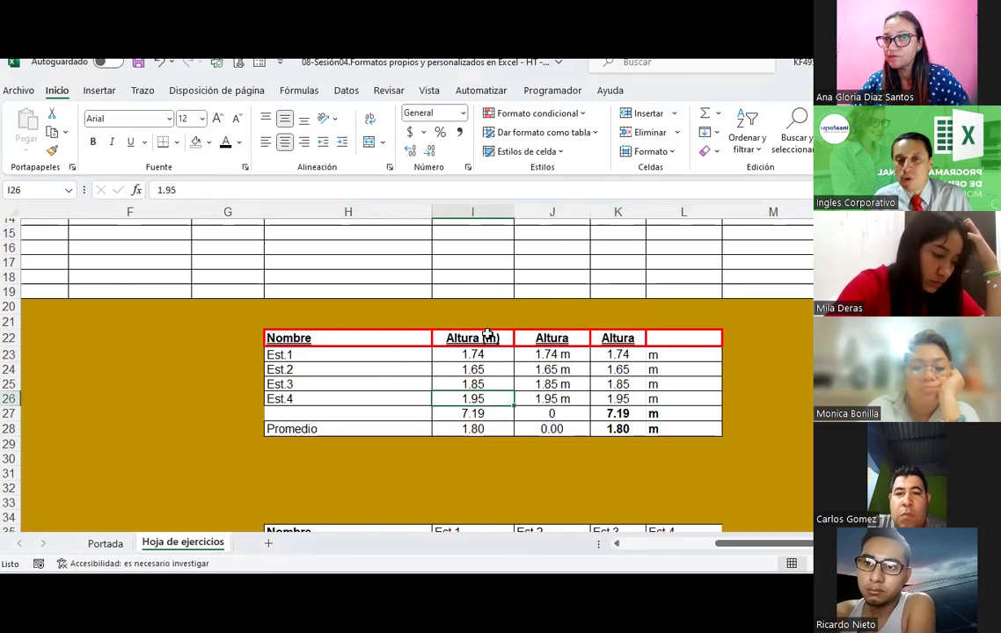
# Step: Verify the =SUMA total of the four Altura (m) heights comes to 7.19
pyautogui.moveTo(480, 353); pyautogui.dragTo(493, 399)
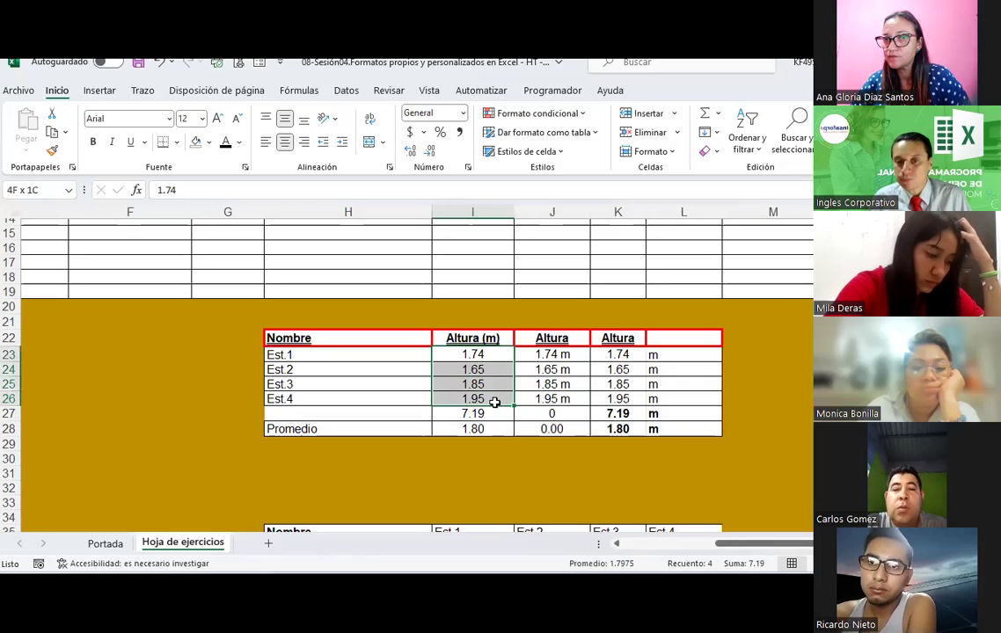
pyautogui.click(486, 417)
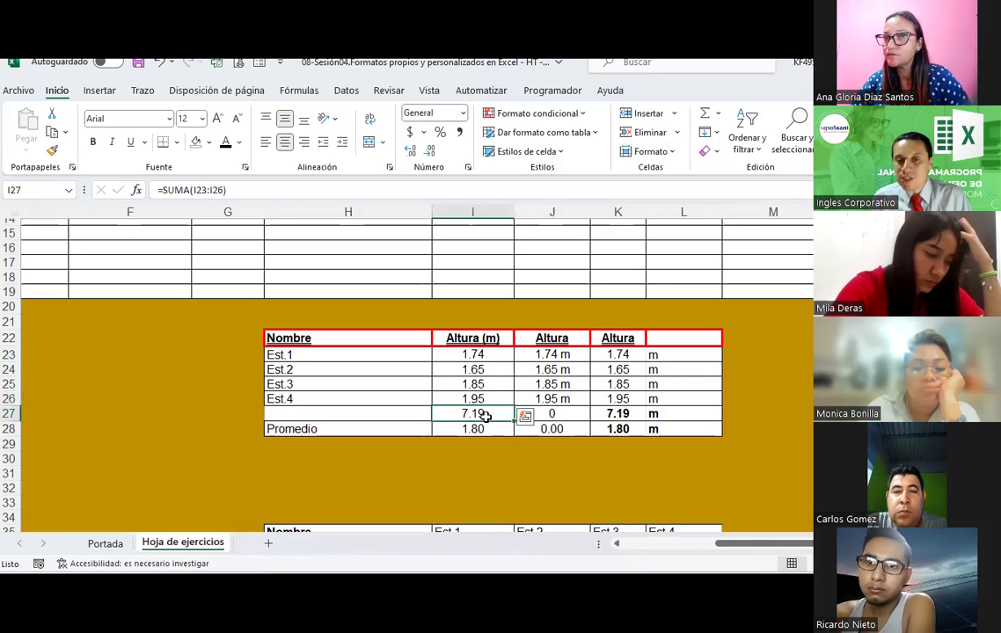
pyautogui.click(705, 114)
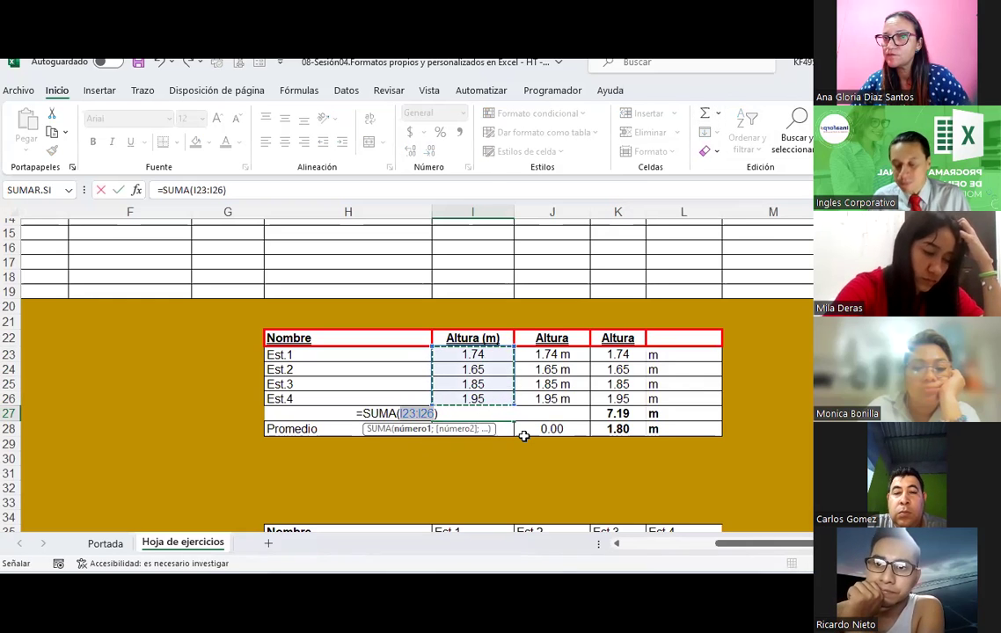
pyautogui.press('Return')
# Step: Drag the row 22 border down to make the Altura header row taller
pyautogui.click(475, 414)
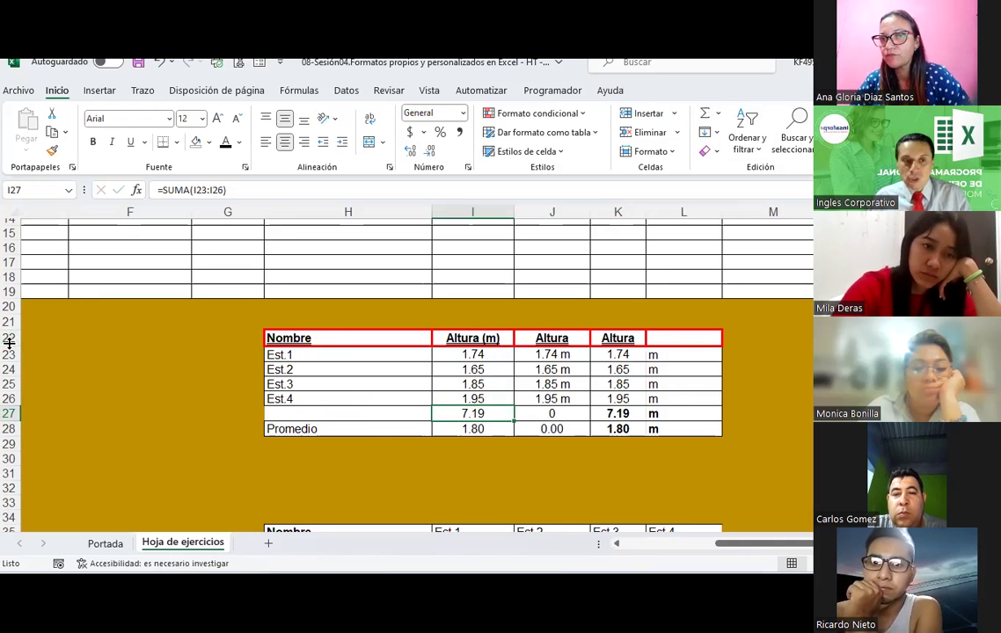
pyautogui.moveTo(9, 345); pyautogui.dragTo(9, 361)
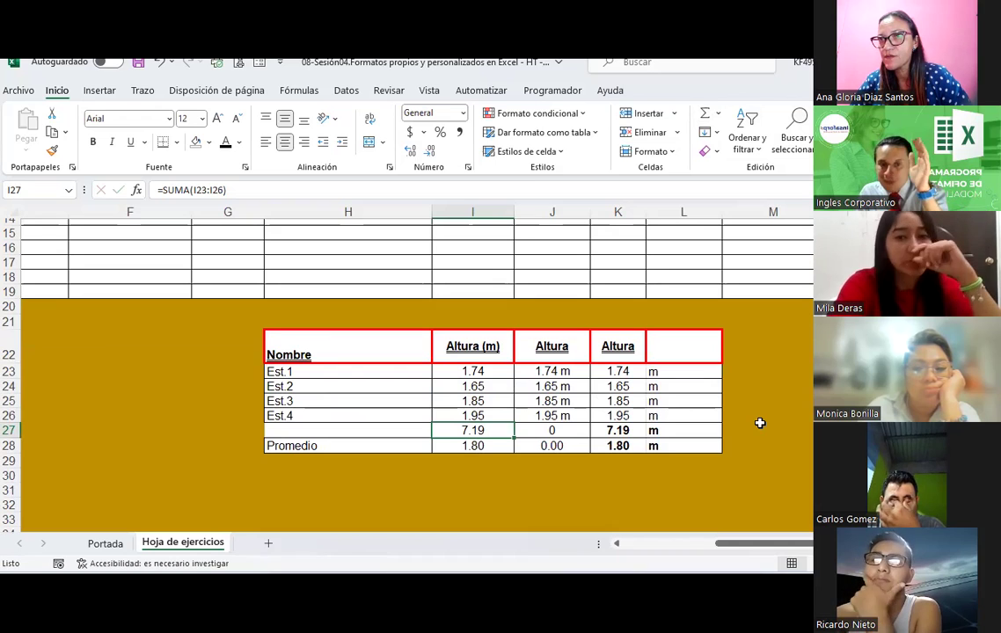
pyautogui.click(440, 371)
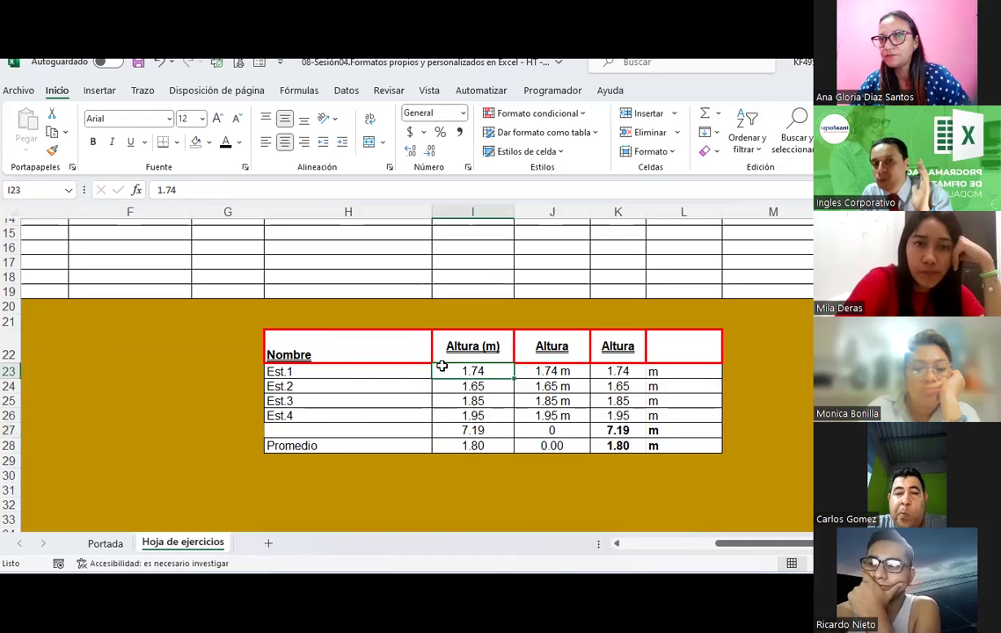
pyautogui.click(570, 372)
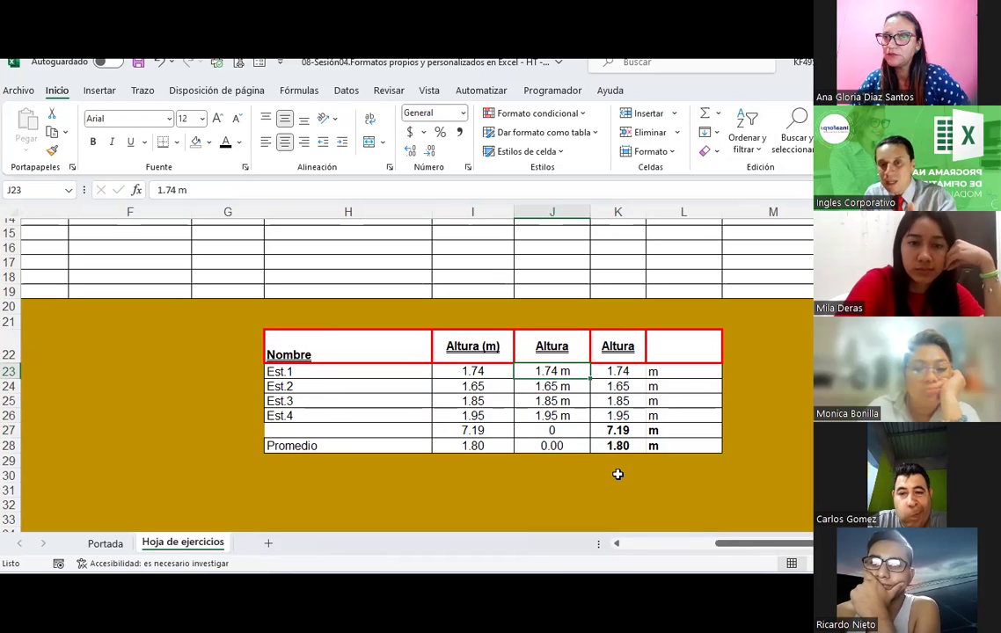
pyautogui.write('1.74')
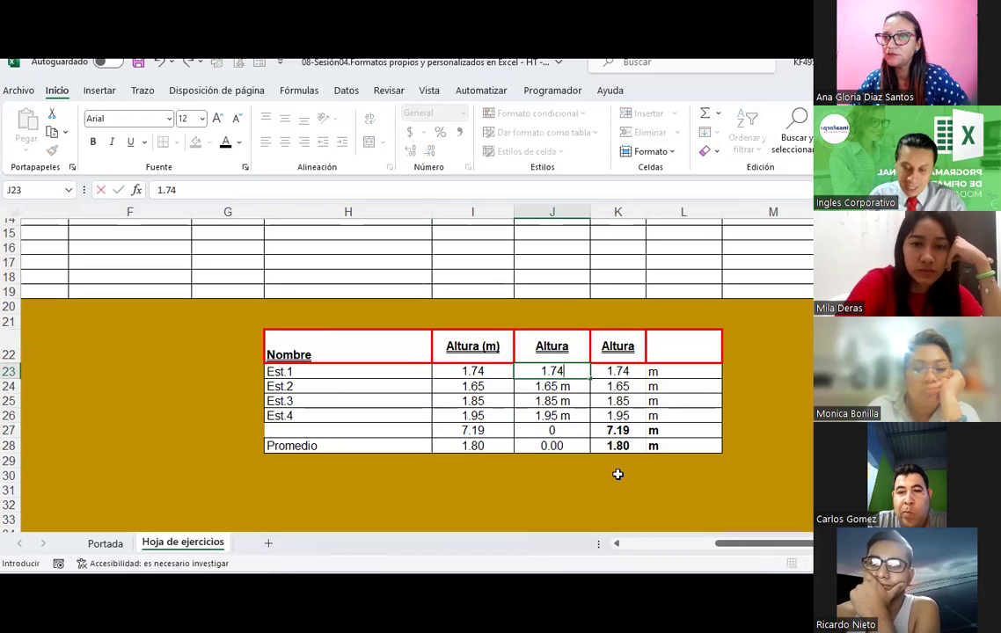
pyautogui.write(' m')
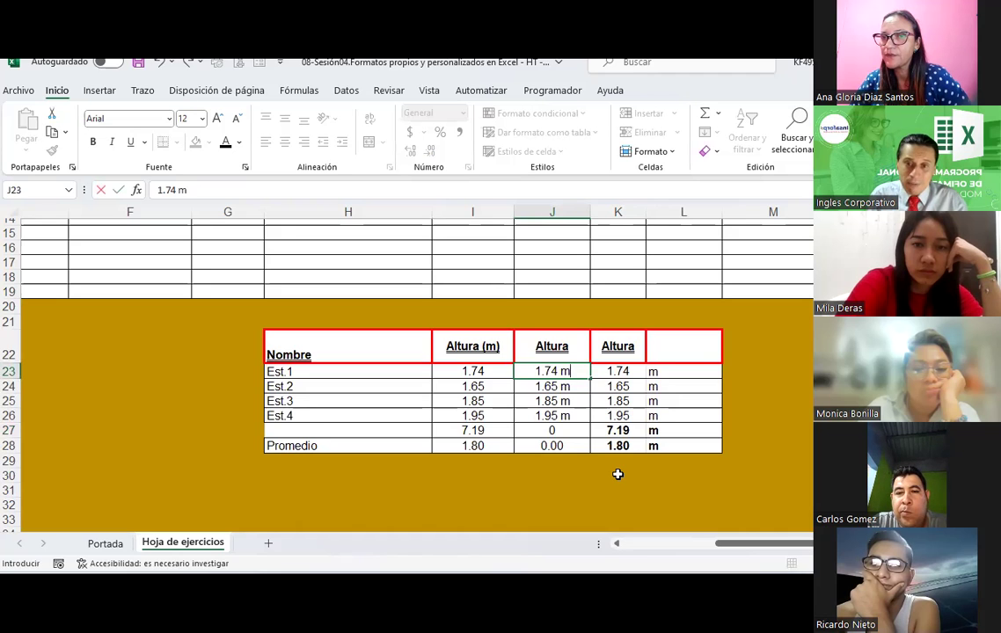
pyautogui.press('Return')
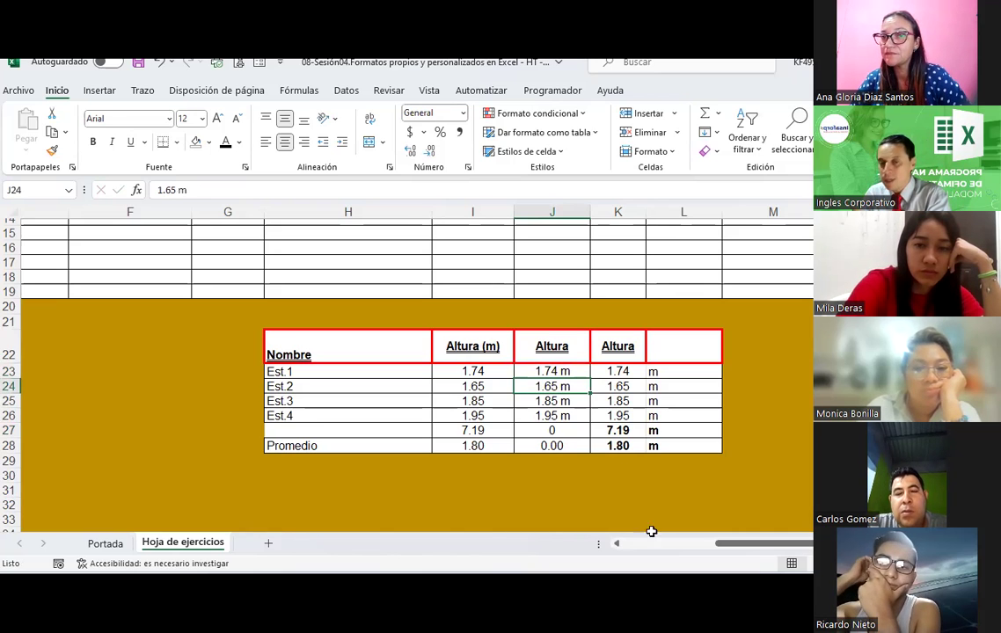
pyautogui.click(570, 430)
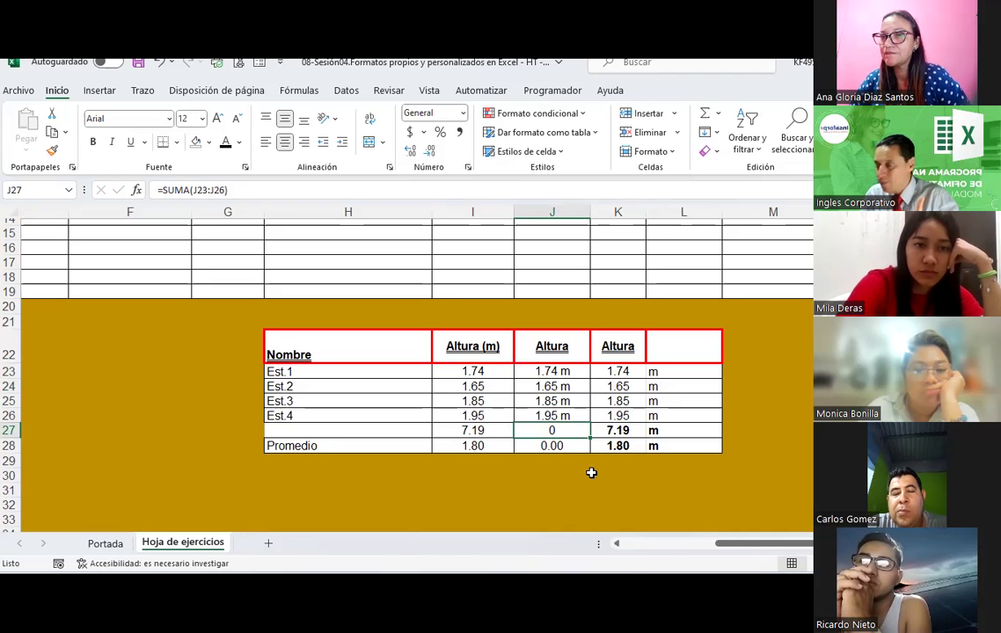
pyautogui.click(561, 372)
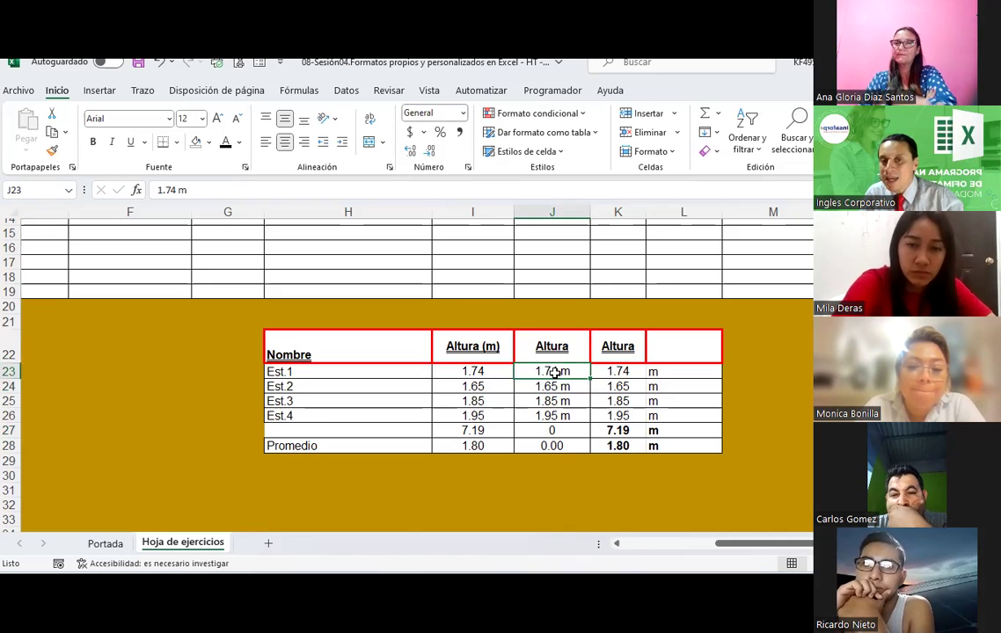
# Step: Merge K22:L22 and centre the Altura label across them
pyautogui.moveTo(552, 371); pyautogui.dragTo(560, 442)
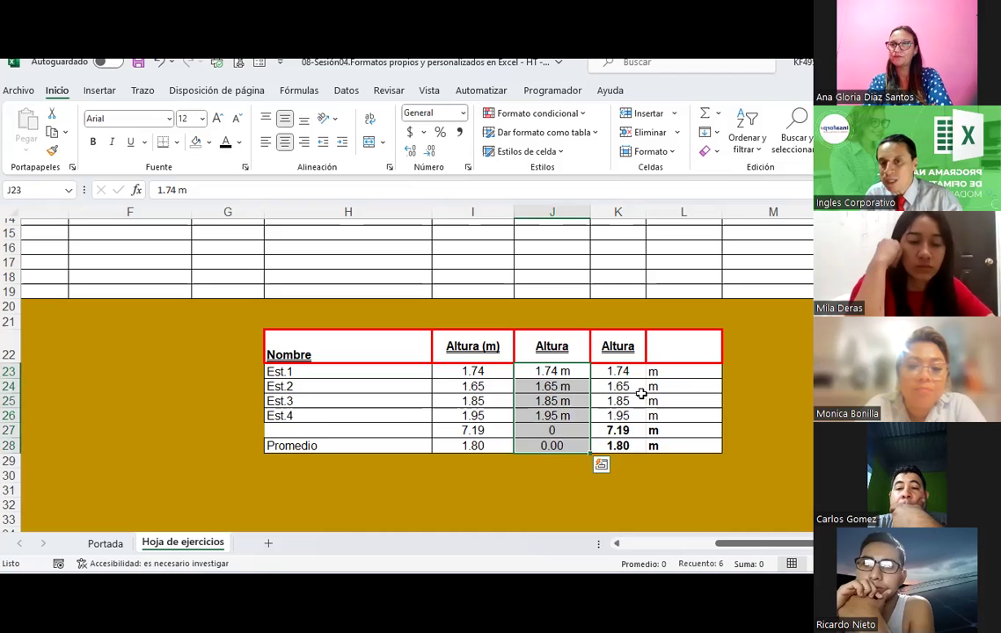
pyautogui.moveTo(609, 346); pyautogui.dragTo(695, 357)
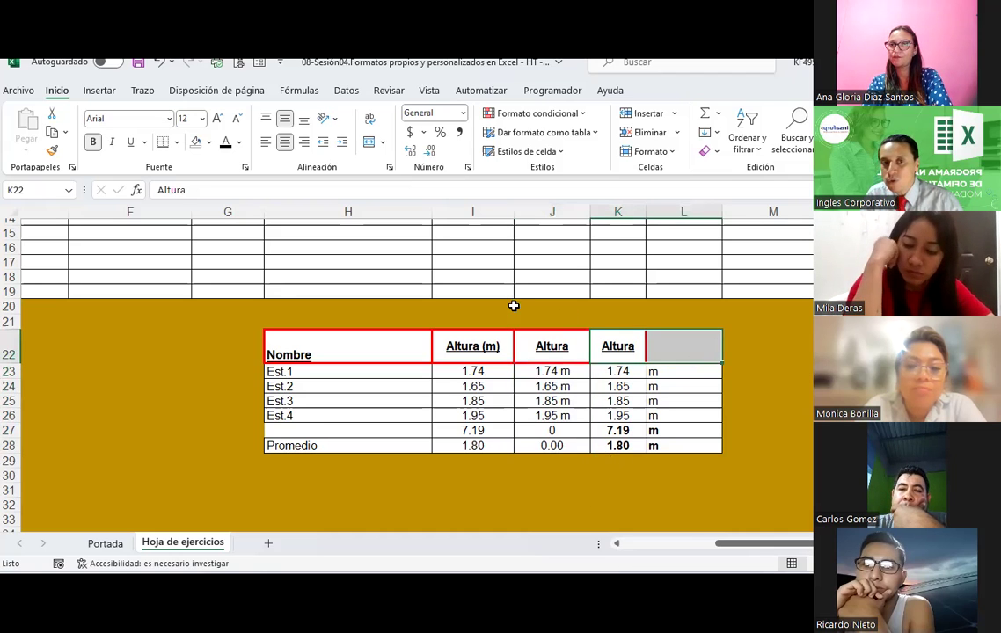
pyautogui.click(369, 144)
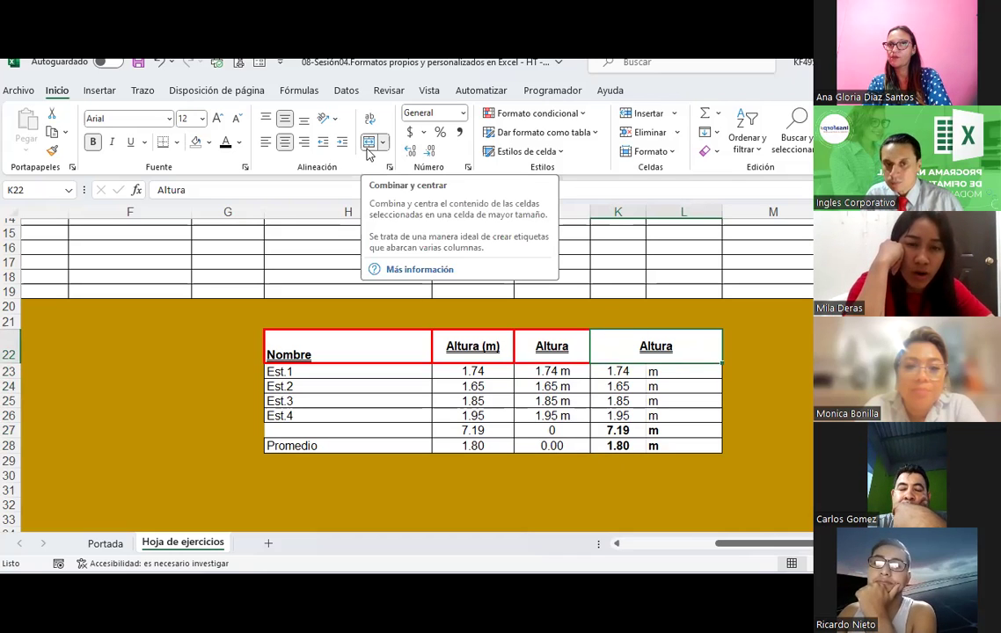
# Step: Centre the m unit labels in L23:L28, then change them to left alignment
pyautogui.moveTo(616, 371); pyautogui.dragTo(615, 430)
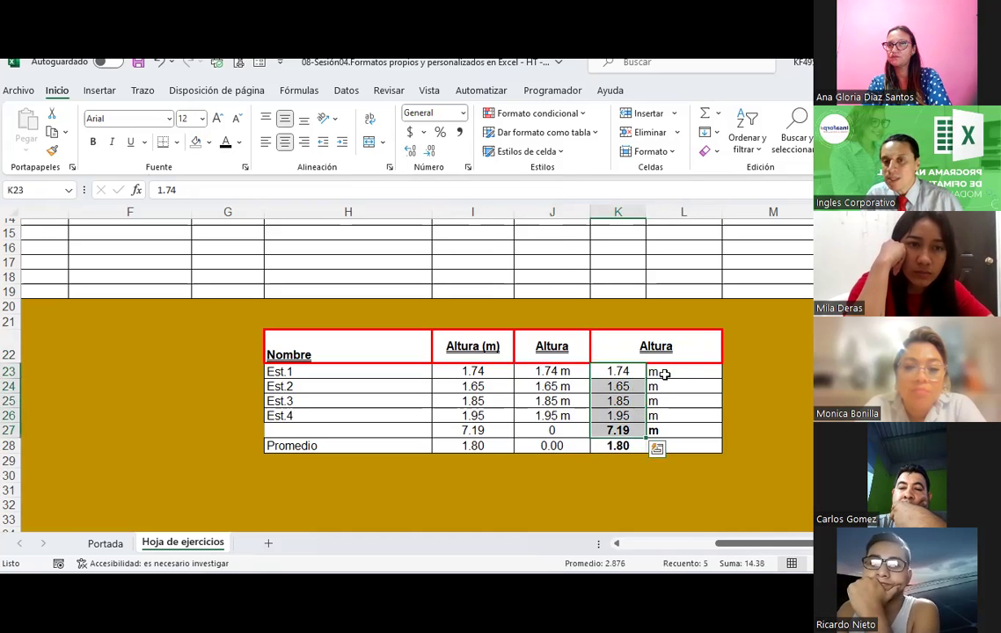
pyautogui.moveTo(664, 373); pyautogui.dragTo(673, 445)
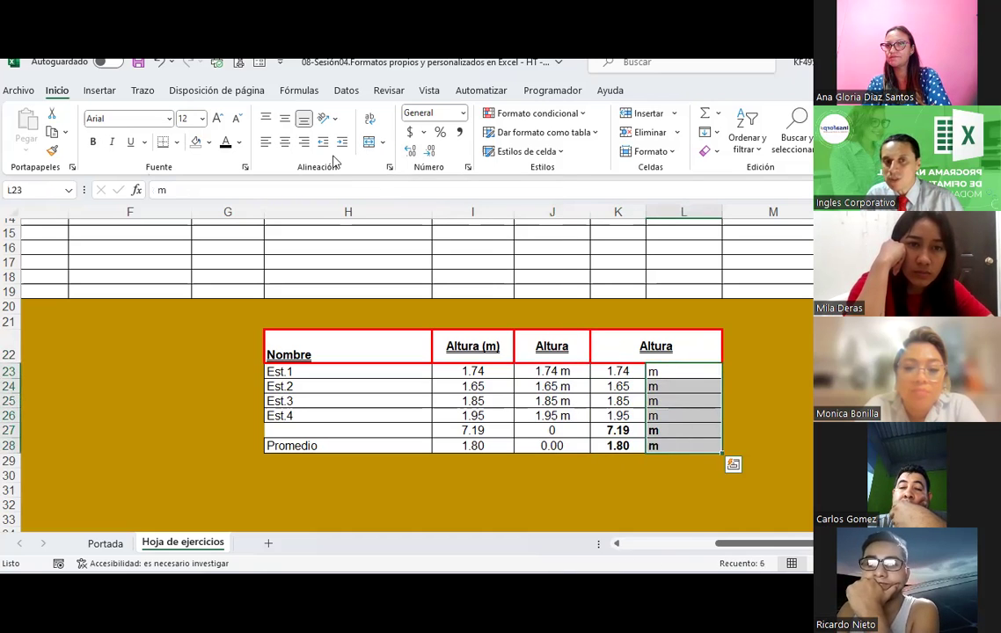
pyautogui.click(285, 142)
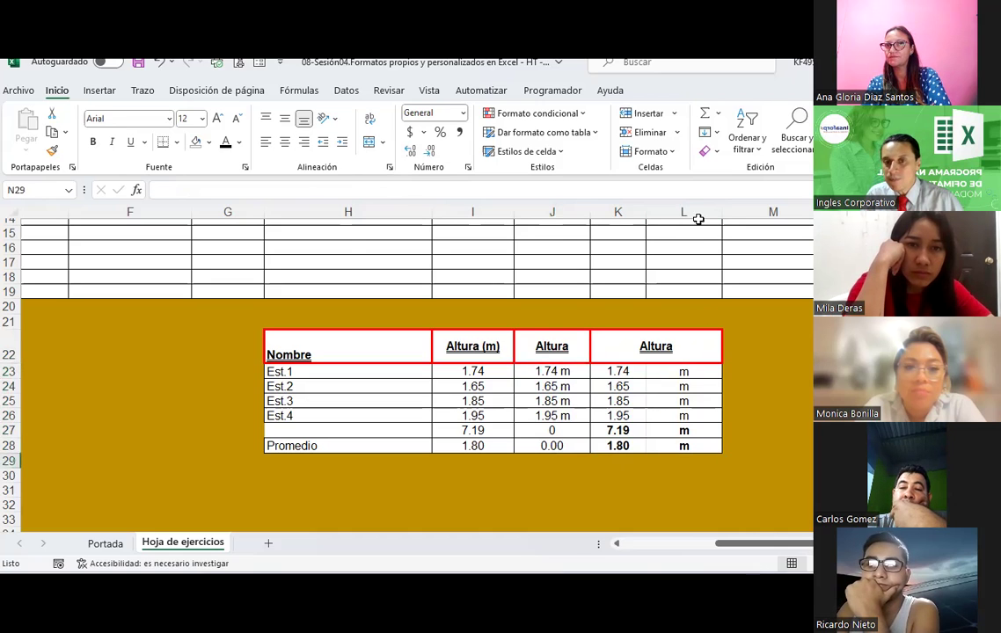
pyautogui.moveTo(648, 371)
pyautogui.mouseDown()
pyautogui.moveTo(682, 418)
pyautogui.moveTo(683, 446)
pyautogui.mouseUp()
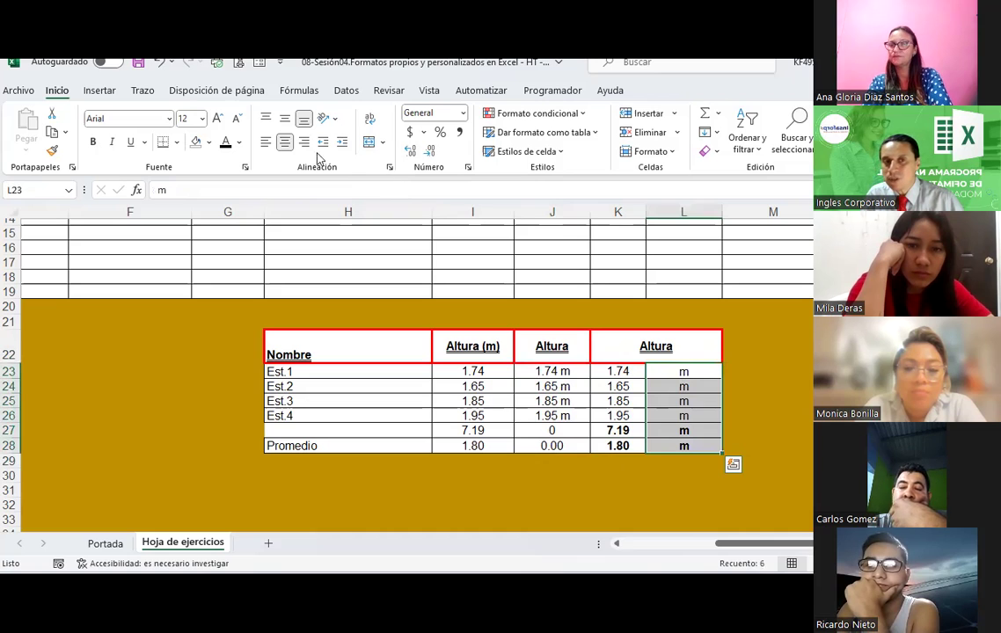
pyautogui.click(267, 143)
# Step: Inspect the height values in K23, K25, J23:J27 and I23
pyautogui.click(619, 374)
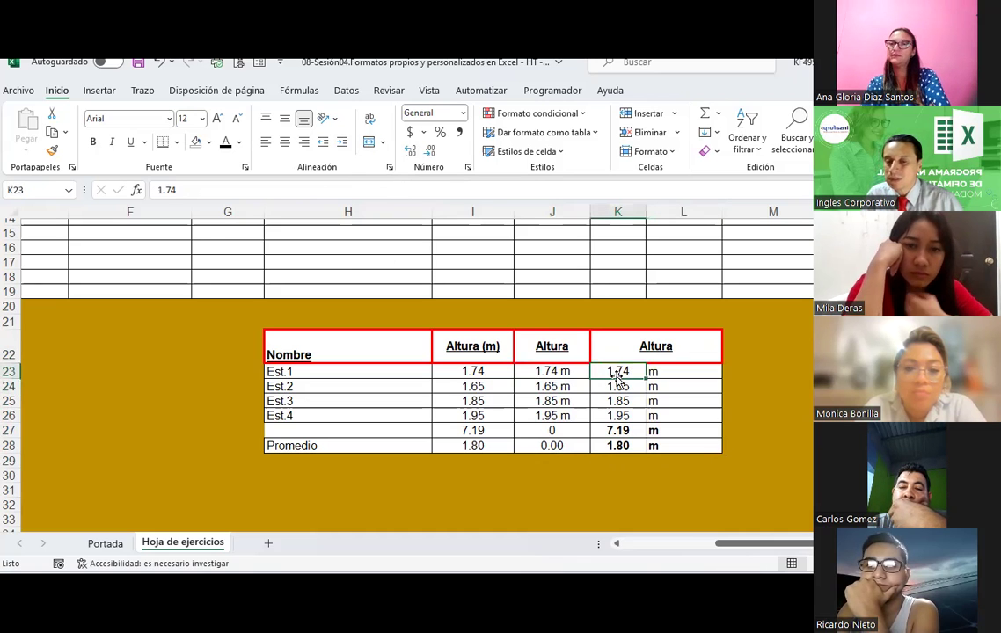
pyautogui.click(624, 403)
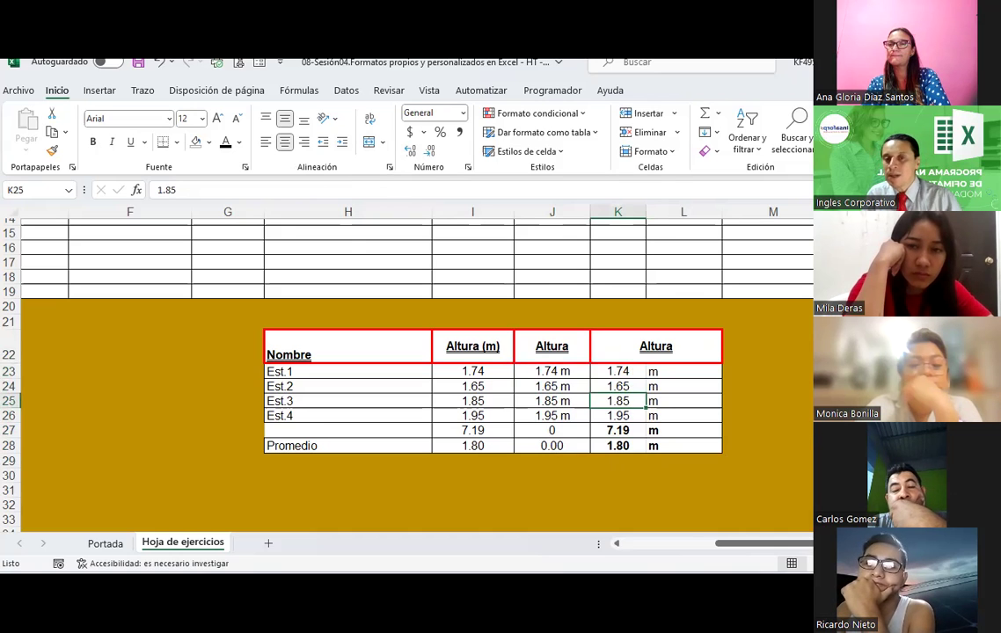
pyautogui.moveTo(554, 373); pyautogui.dragTo(553, 424)
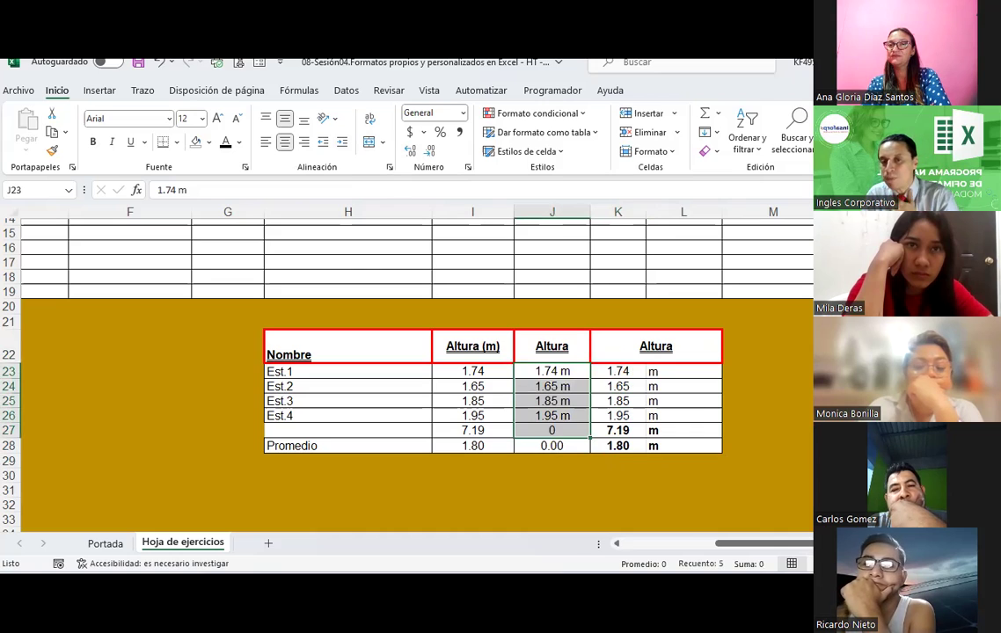
pyautogui.click(857, 387)
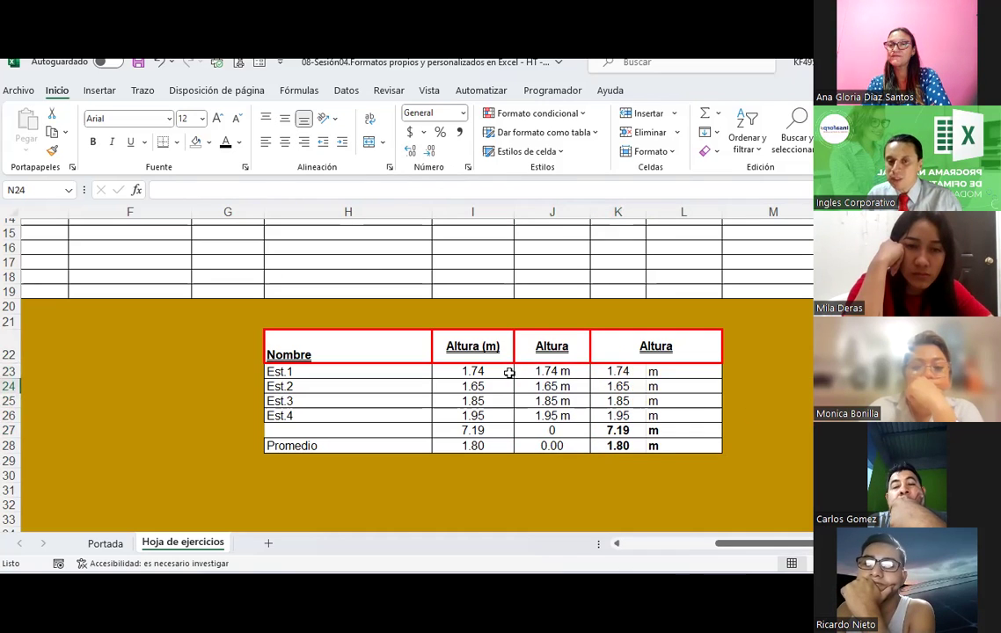
pyautogui.click(483, 371)
pyautogui.click(551, 370)
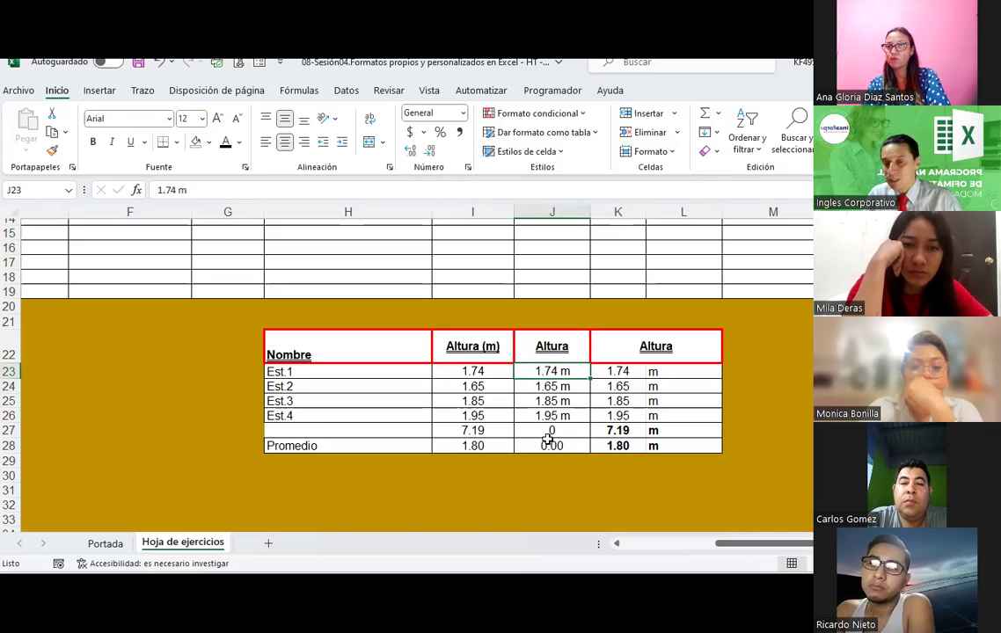
pyautogui.hotkey('alt', 'Tab')
# Step: View slide 5, Ejemplos de formatos personalizados, then return to the Excel Altura table
pyautogui.click(35, 498)
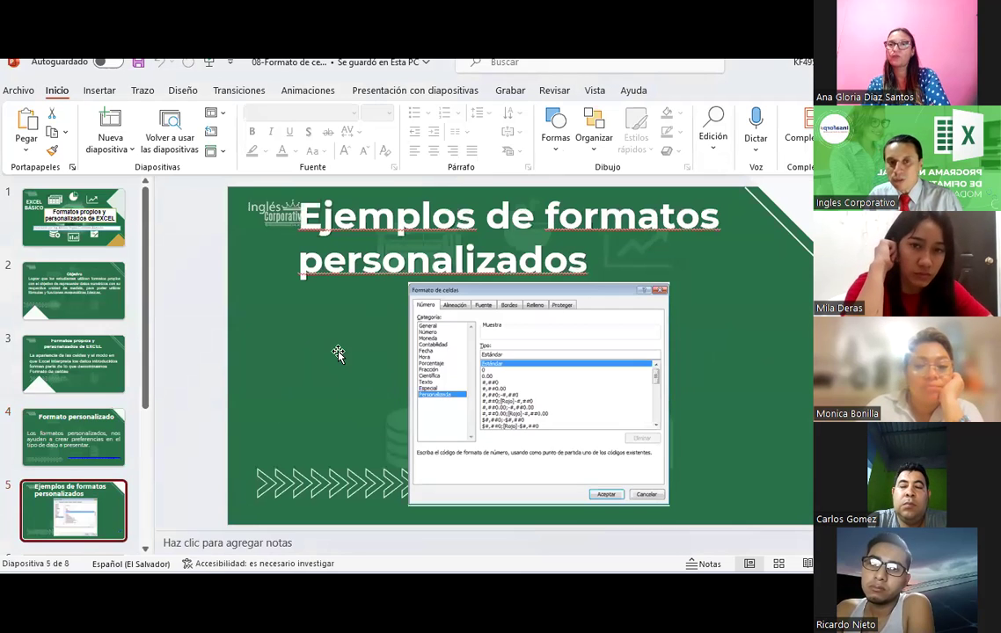
pyautogui.scroll(-2, 123, 416)
pyautogui.scroll(-3, 123, 416)
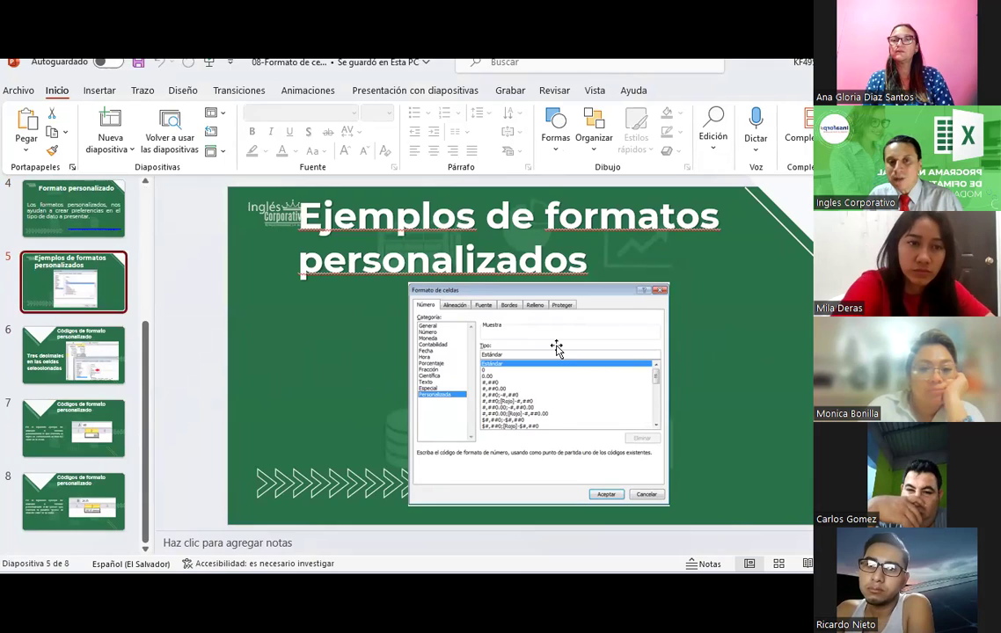
pyautogui.hotkey('alt', 'Tab')
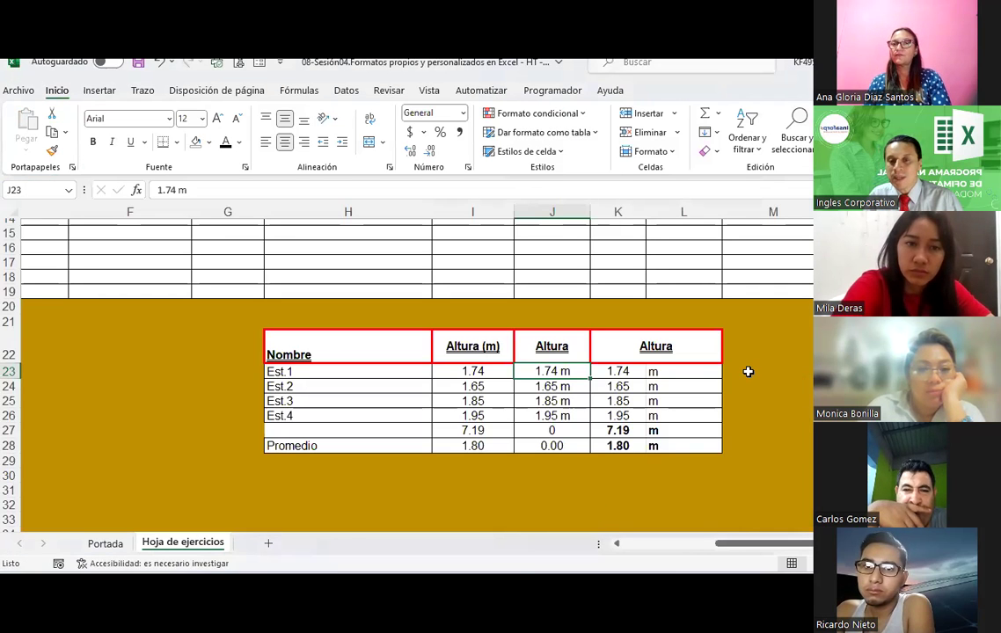
pyautogui.click(748, 372)
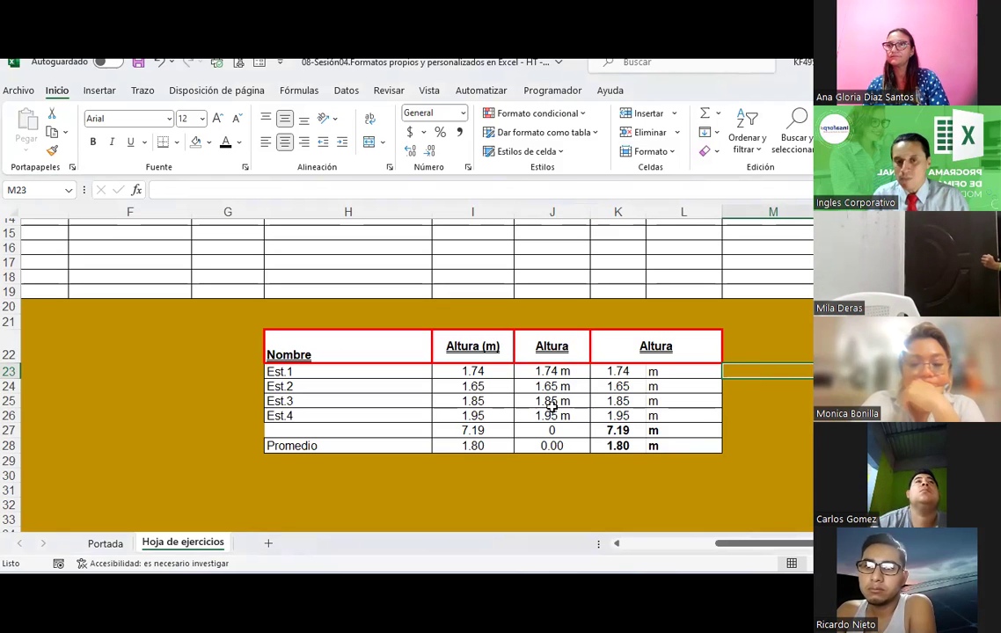
pyautogui.moveTo(459, 372); pyautogui.dragTo(449, 410)
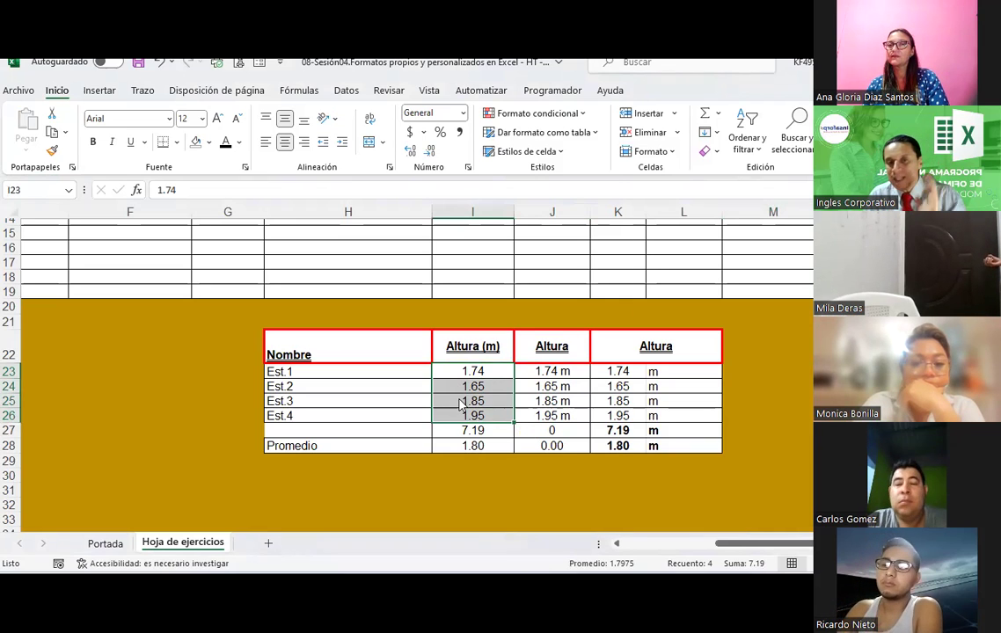
pyautogui.rightClick(458, 399)
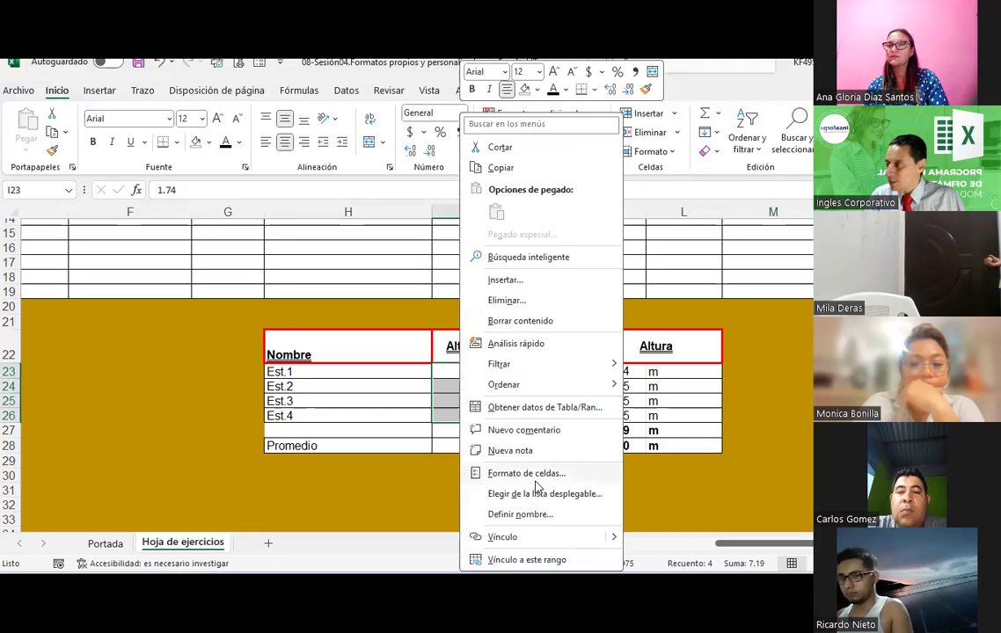
pyautogui.click(526, 473)
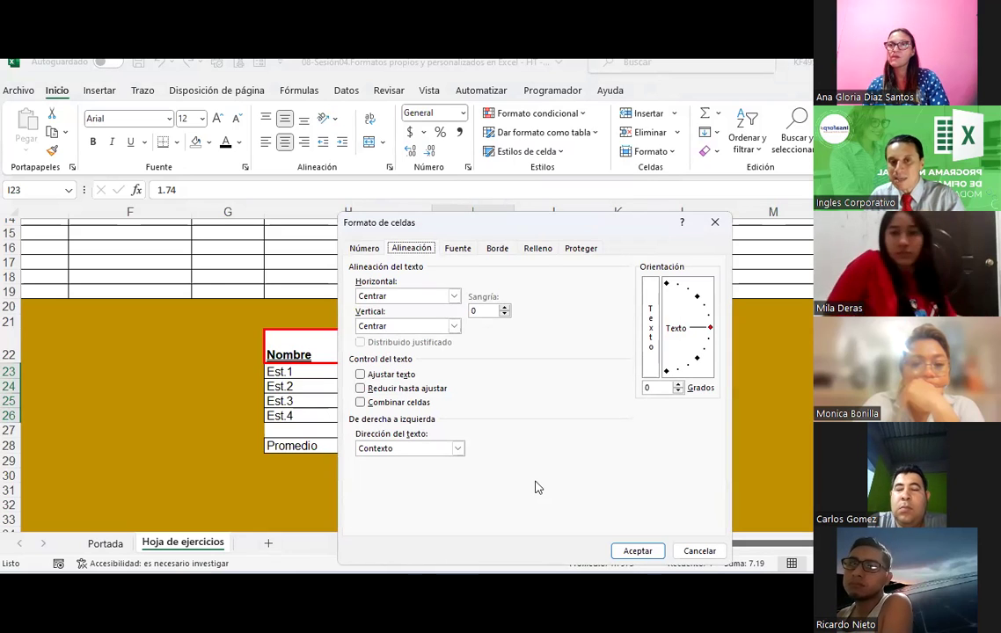
pyautogui.click(717, 220)
pyautogui.click(805, 415)
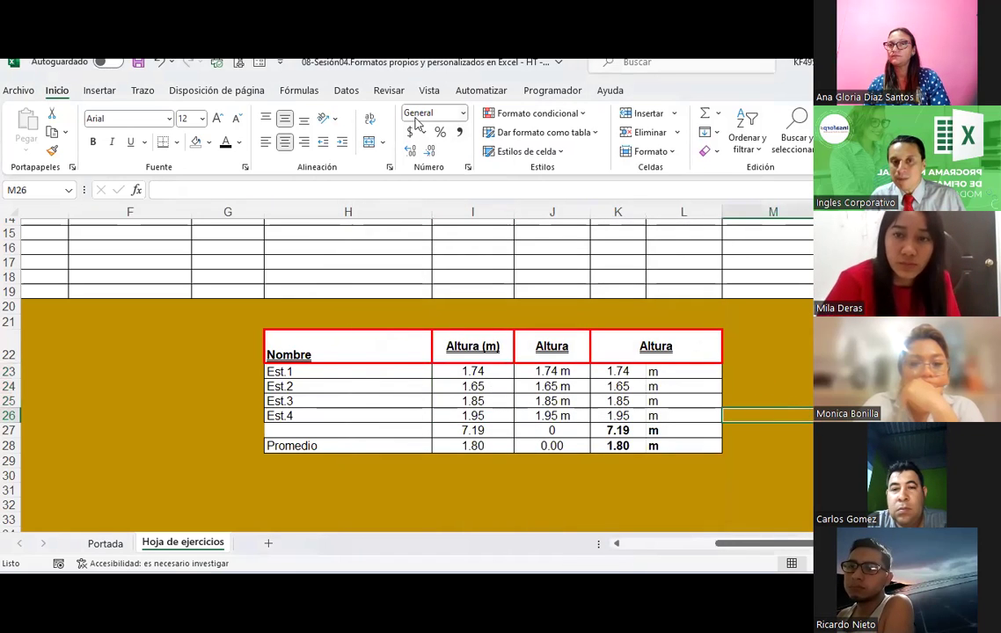
pyautogui.click(468, 169)
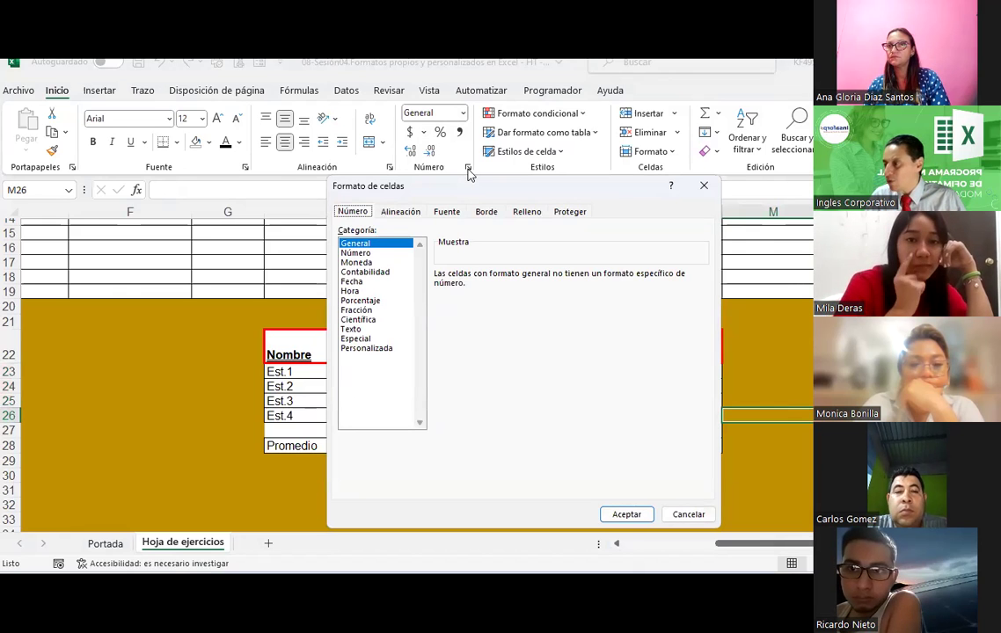
pyautogui.click(703, 190)
pyautogui.click(771, 388)
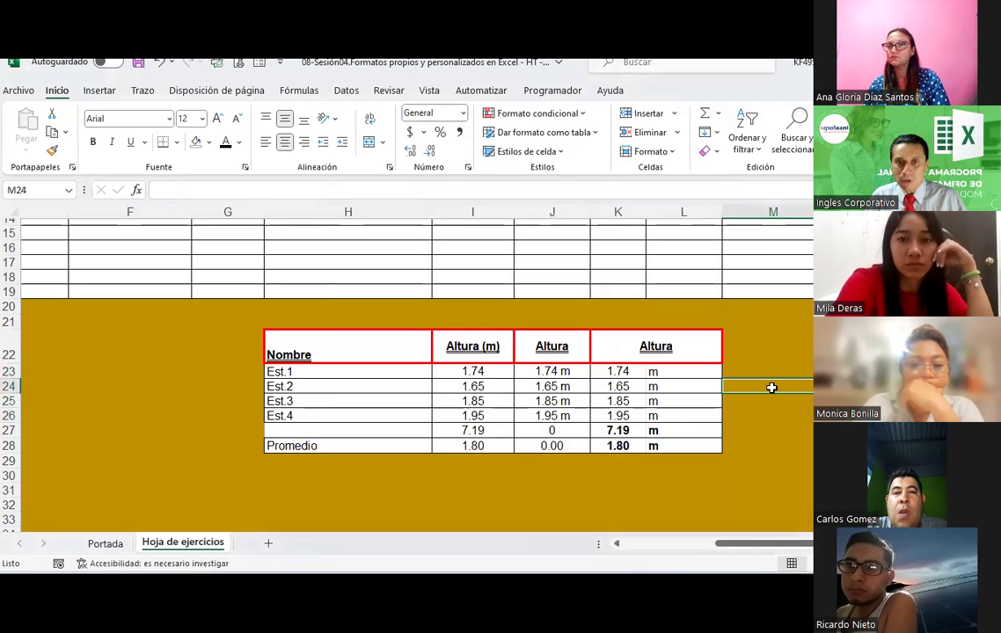
pyautogui.click(470, 370)
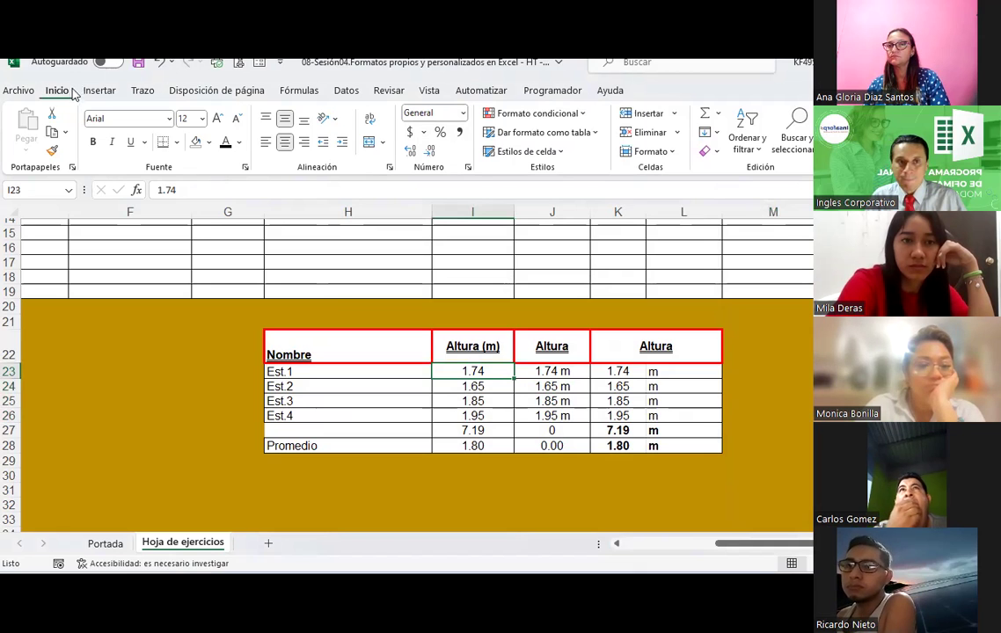
# Step: Browse the ribbon tabs from Insertar through Ayuda, ending on the Datos tools
pyautogui.click(100, 90)
pyautogui.click(140, 91)
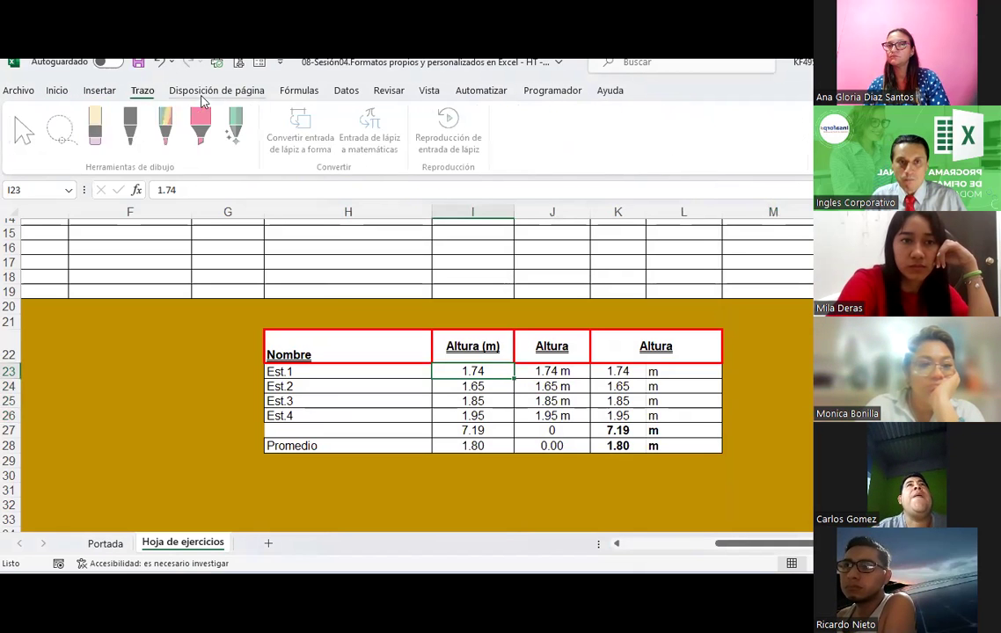
pyautogui.click(224, 92)
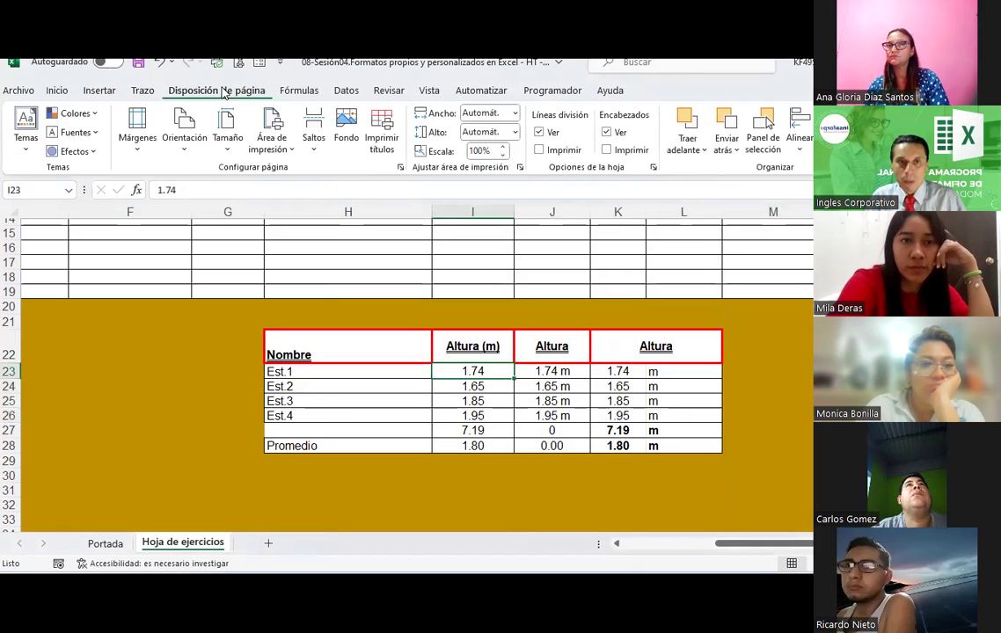
pyautogui.click(293, 93)
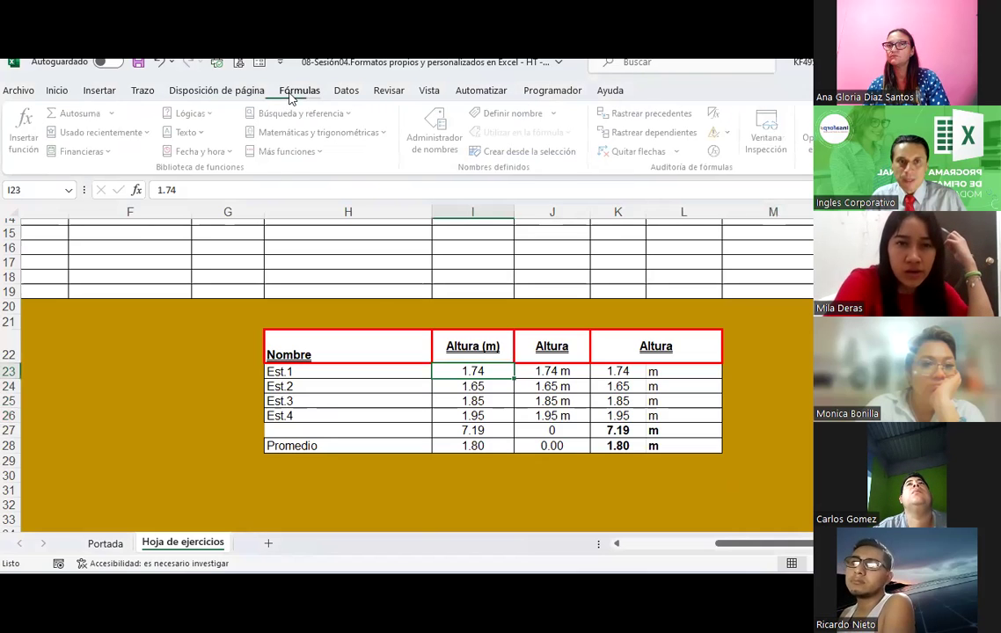
pyautogui.click(351, 95)
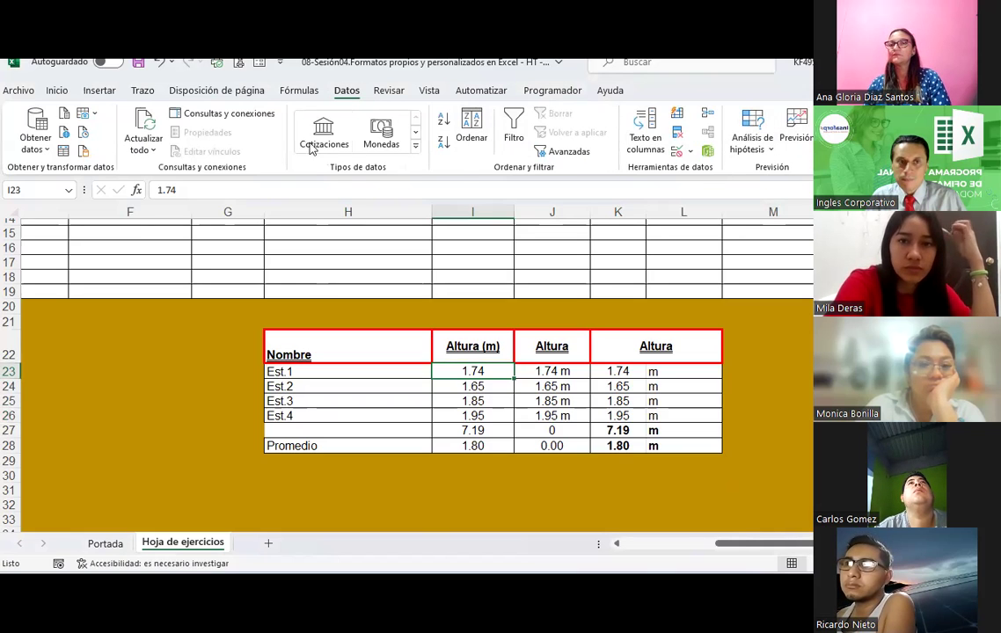
pyautogui.click(388, 95)
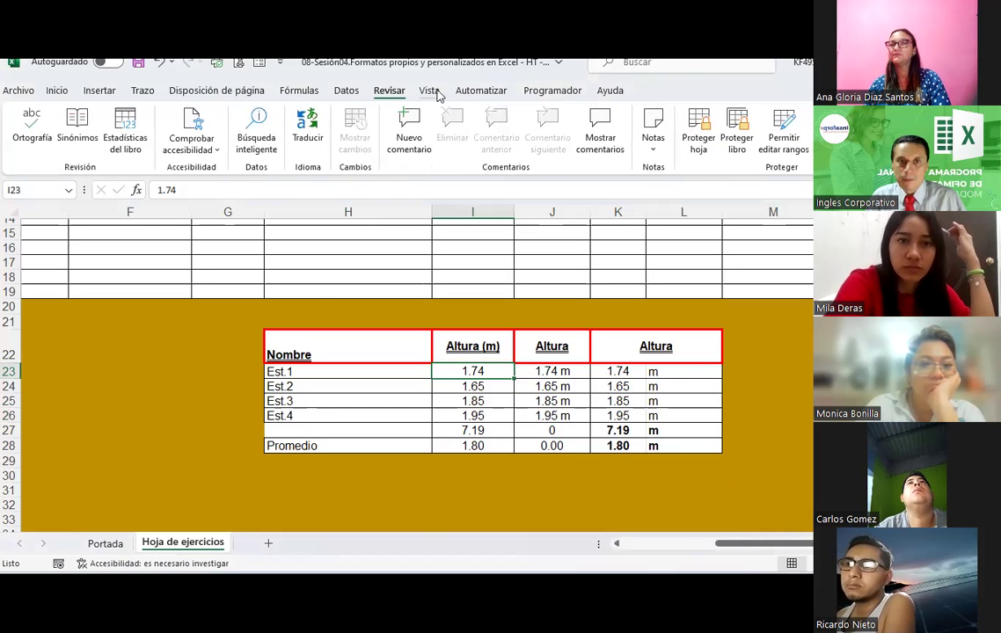
pyautogui.click(431, 92)
pyautogui.click(482, 91)
pyautogui.click(553, 92)
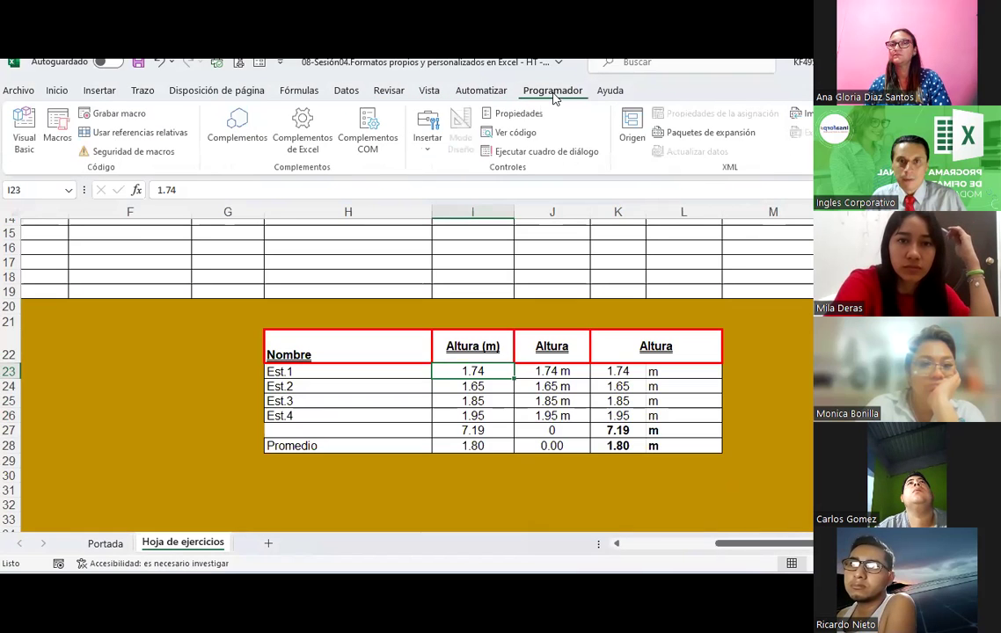
pyautogui.click(606, 91)
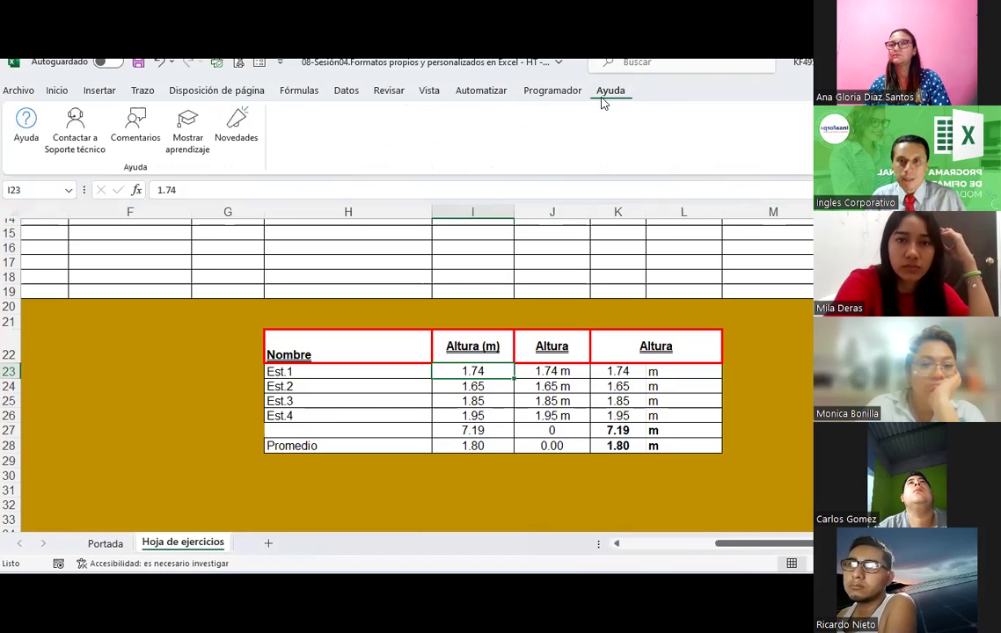
pyautogui.click(300, 92)
pyautogui.click(349, 92)
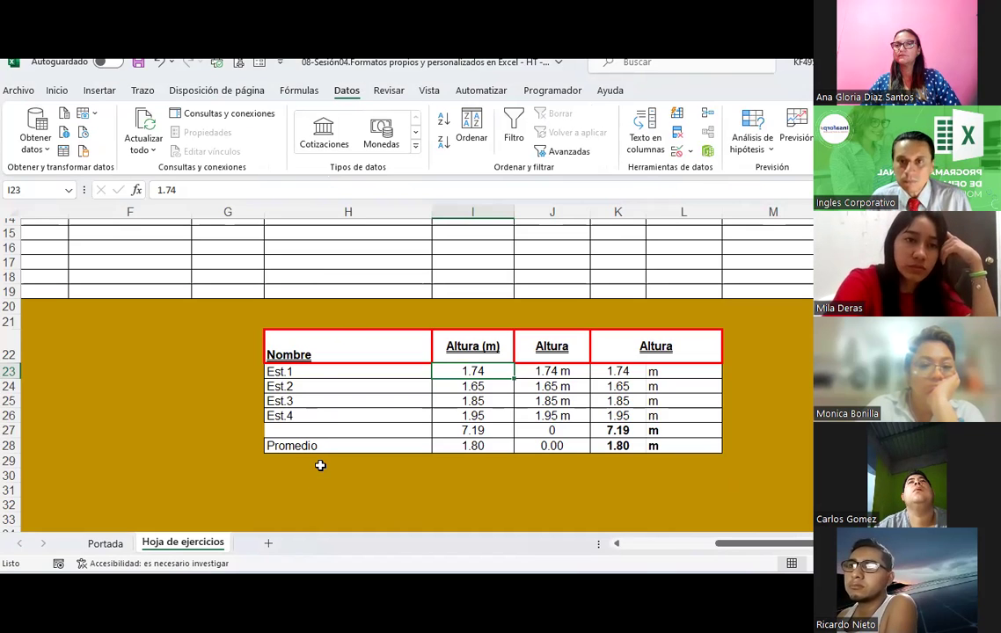
# Step: Check and dismiss the Hoja de ejercicios sheet-tab menu, select J30, then switch to PowerPoint
pyautogui.rightClick(175, 551)
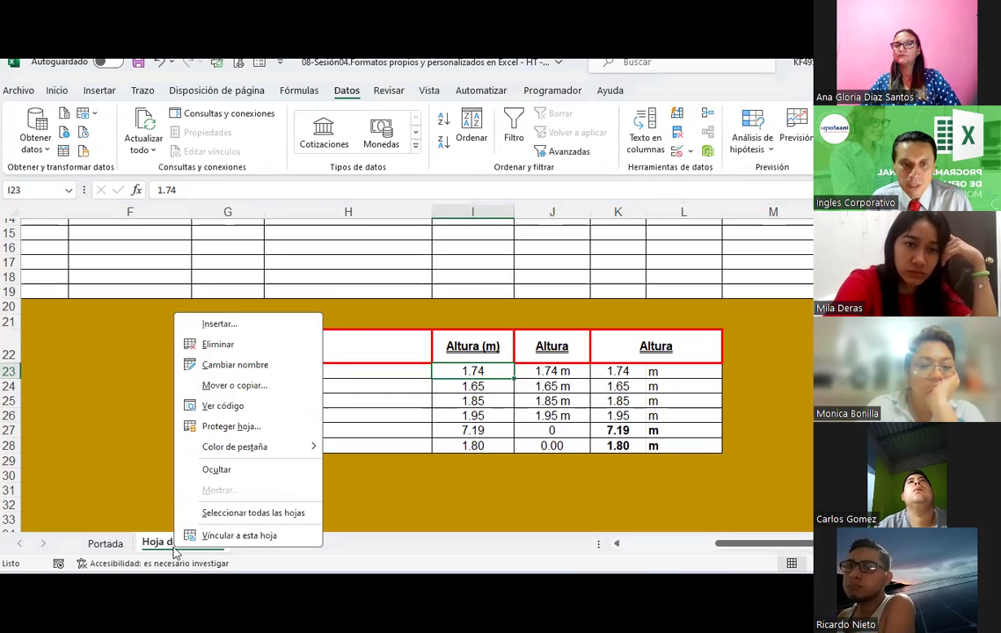
pyautogui.press('Escape')
pyautogui.click(566, 472)
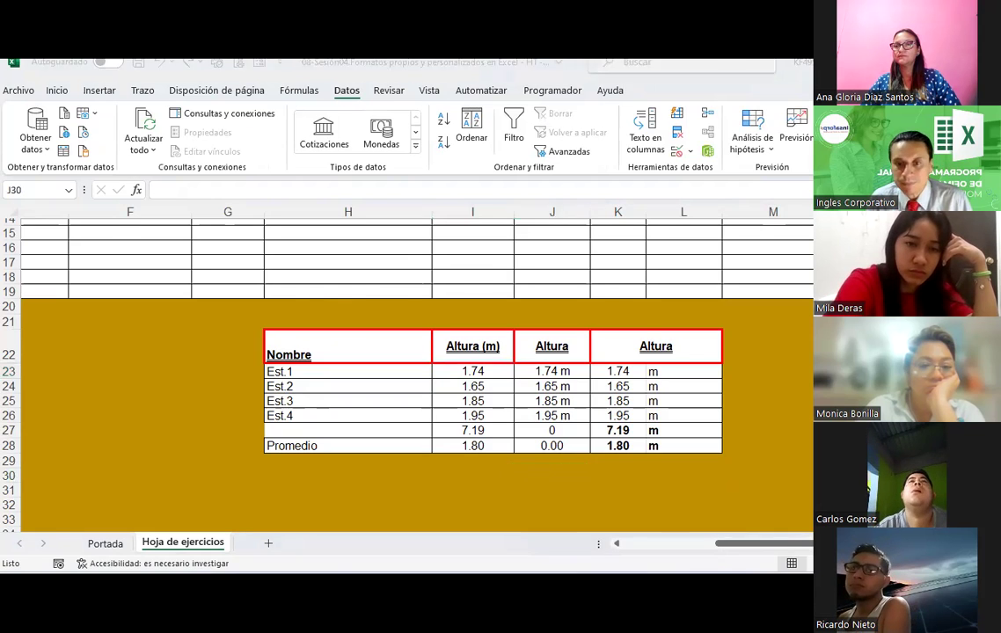
pyautogui.hotkey('alt', 'Tab')
# Step: Advance to slide 8's #.## "pesos" custom format example, then return to Excel
pyautogui.press('Down')
pyautogui.press('Down')
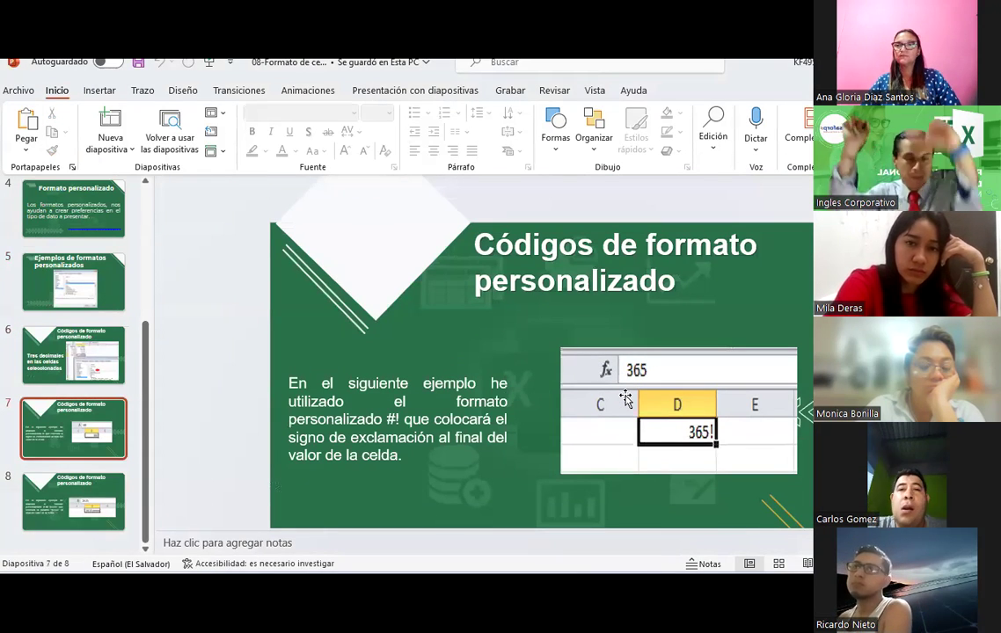
pyautogui.scroll(-1, 625, 398)
pyautogui.scroll(-1, 626, 399)
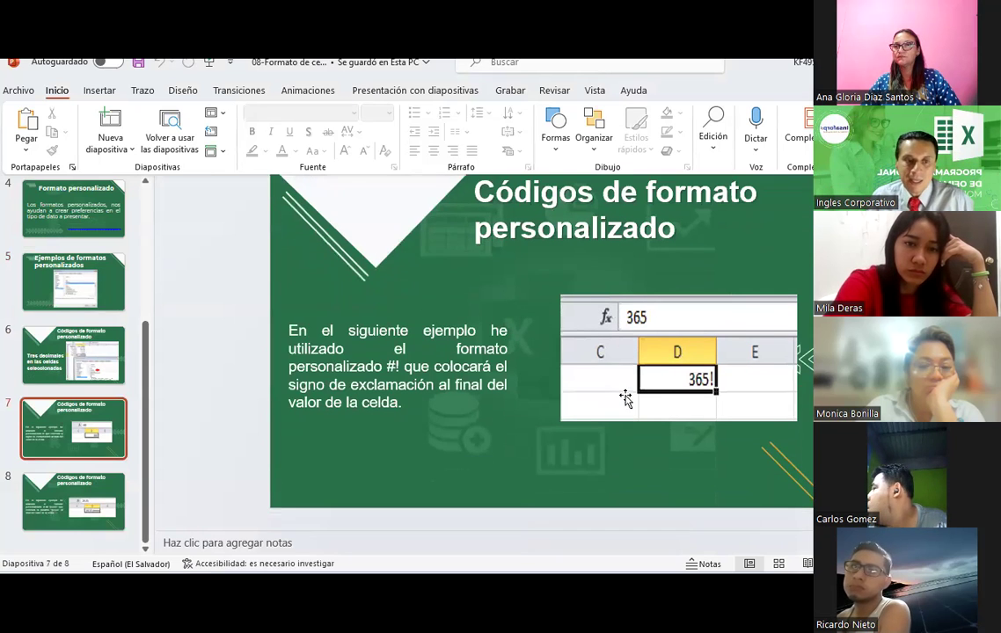
pyautogui.scroll(-2, 625, 399)
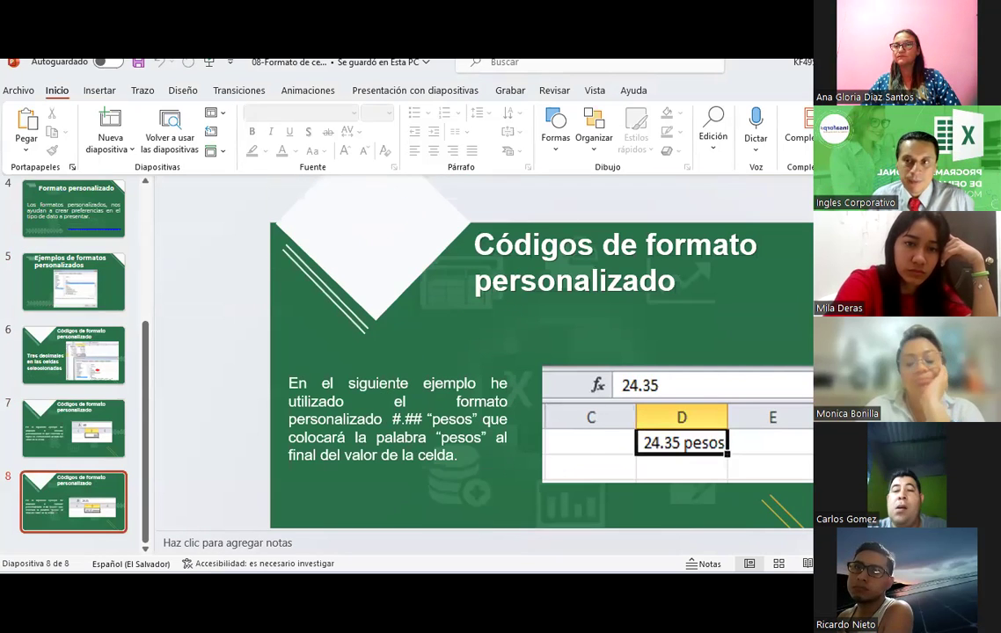
pyautogui.hotkey('alt', 'Tab')
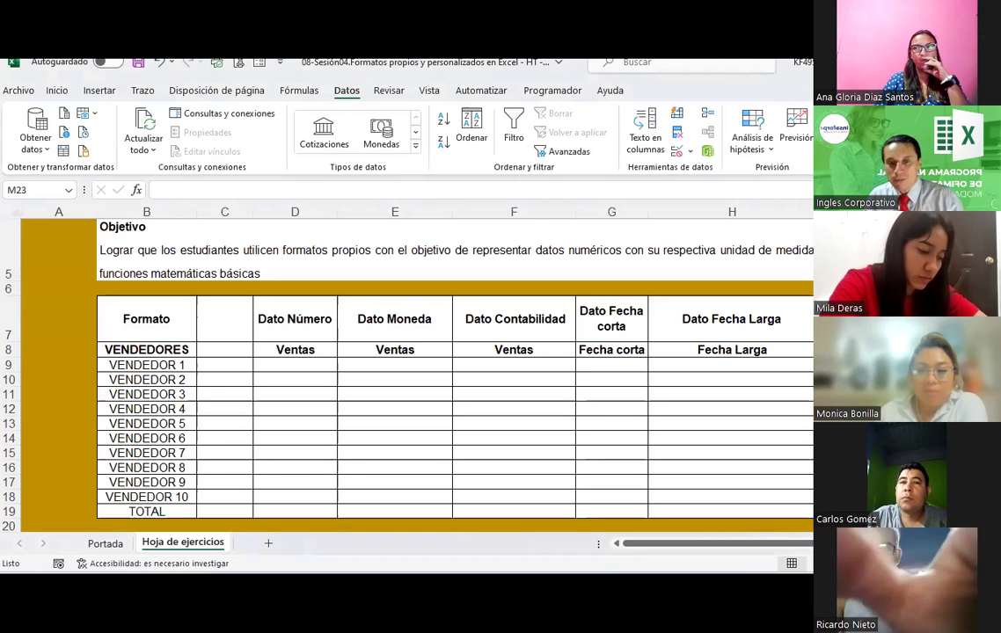
# Step: Open the original workbook and copy the ten Ventas figures D9:D18 from Formatos personalizados
pyautogui.click(502, 475)
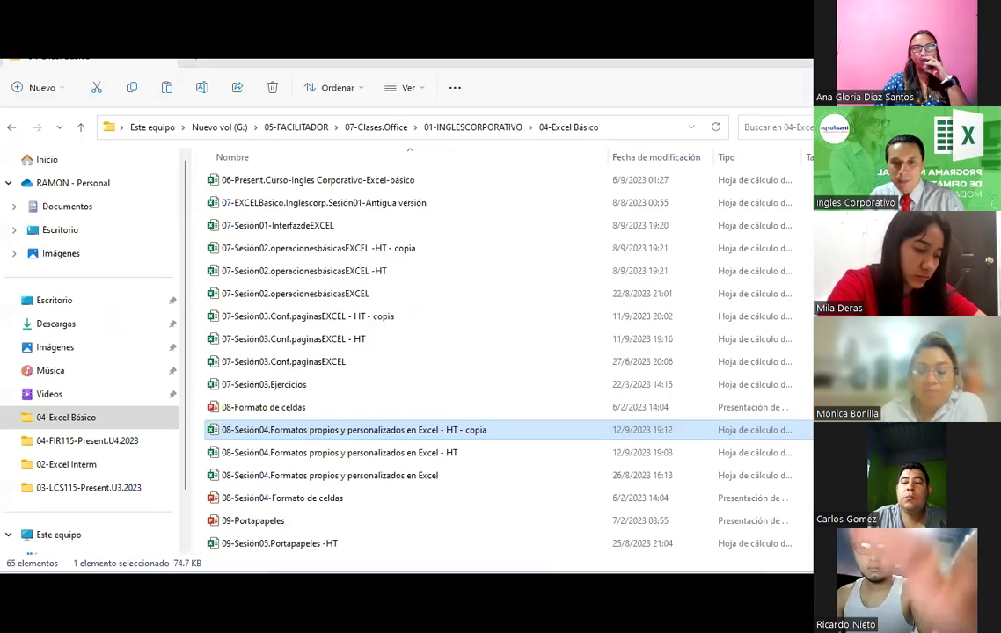
pyautogui.click(350, 480)
pyautogui.doubleClick(351, 482)
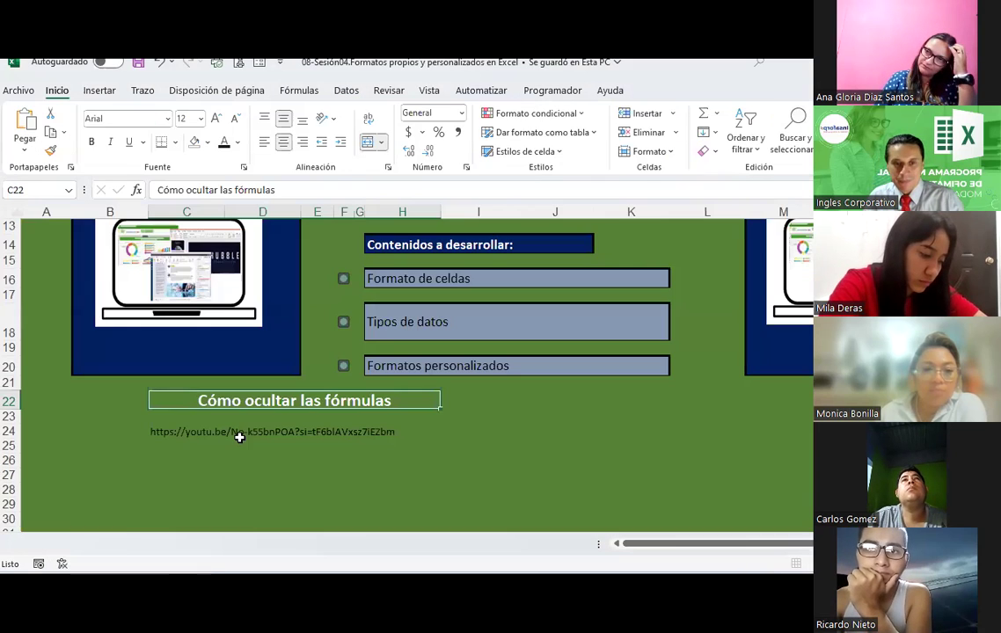
pyautogui.click(209, 545)
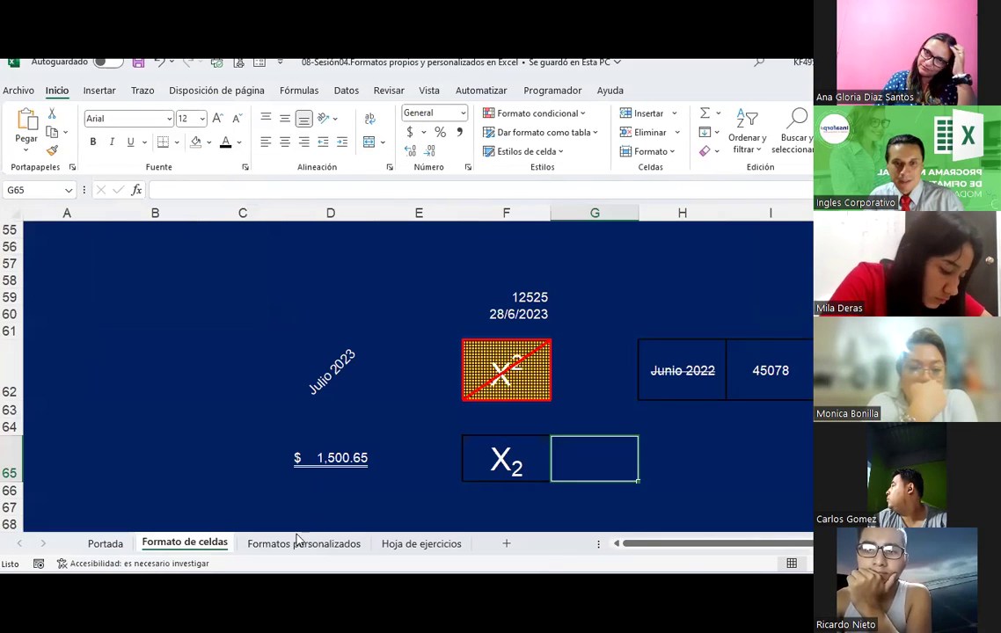
pyautogui.click(293, 542)
pyautogui.moveTo(190, 365); pyautogui.dragTo(197, 497)
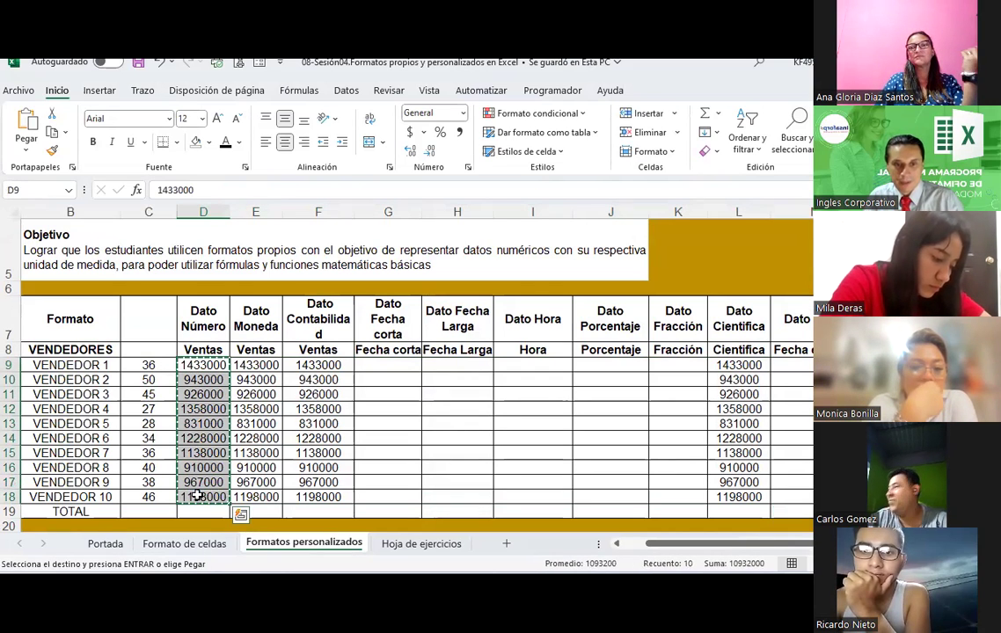
pyautogui.hotkey('alt', 'Tab')
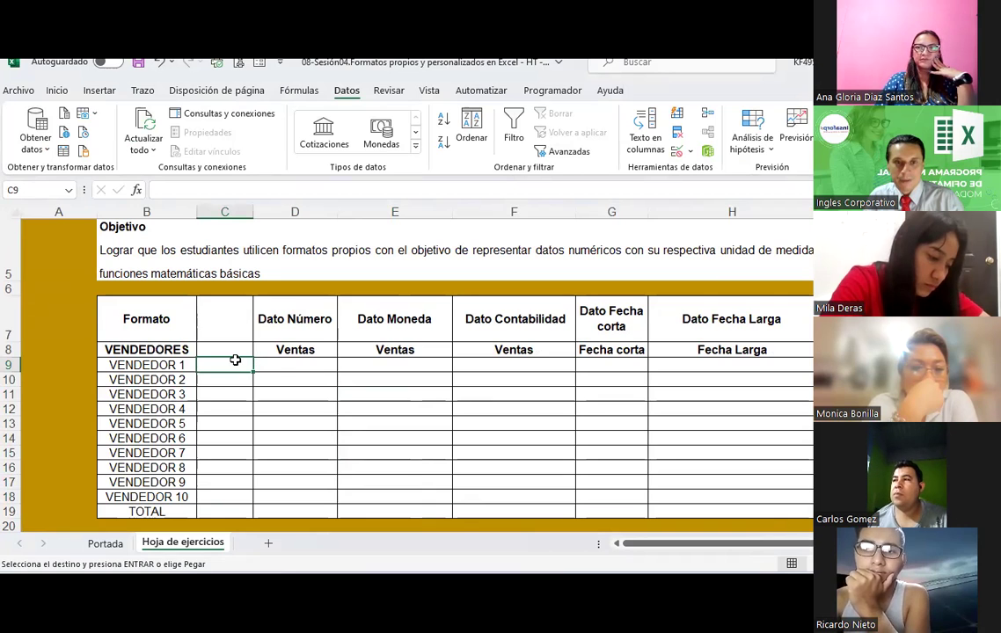
# Step: Paste the copied sales figures as values only into C9 of the HT exercise workbook
pyautogui.rightClick(232, 362)
pyautogui.click(296, 218)
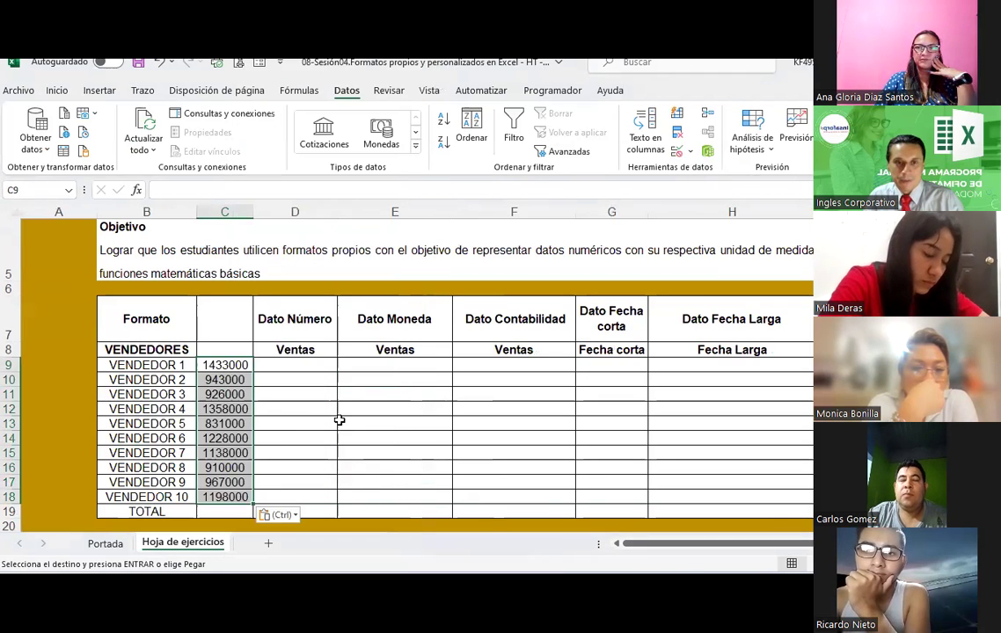
pyautogui.hotkey('alt', 'Tab')
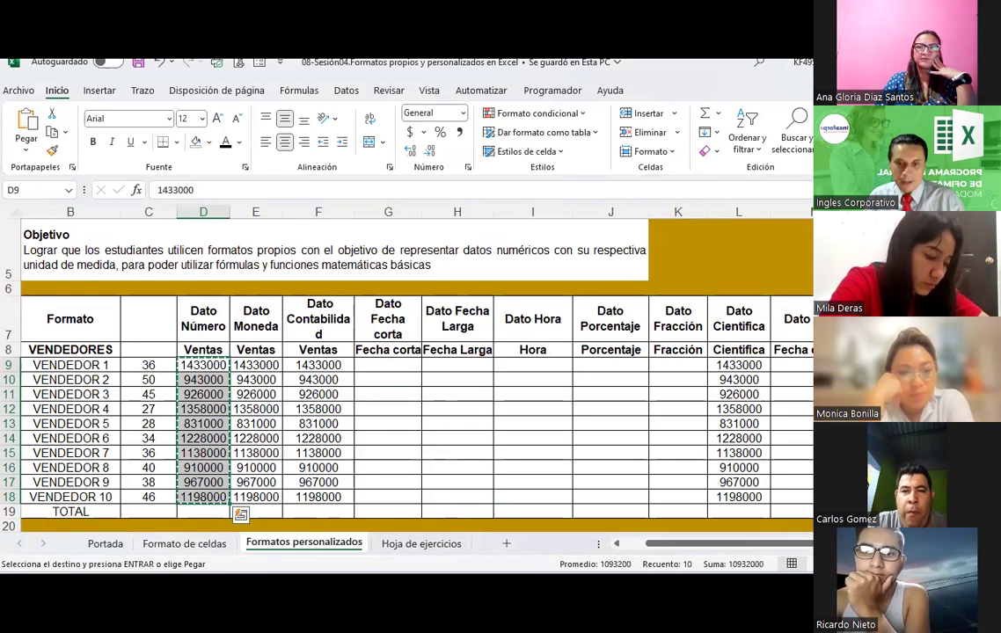
pyautogui.hotkey('alt', 'Tab')
pyautogui.click(431, 454)
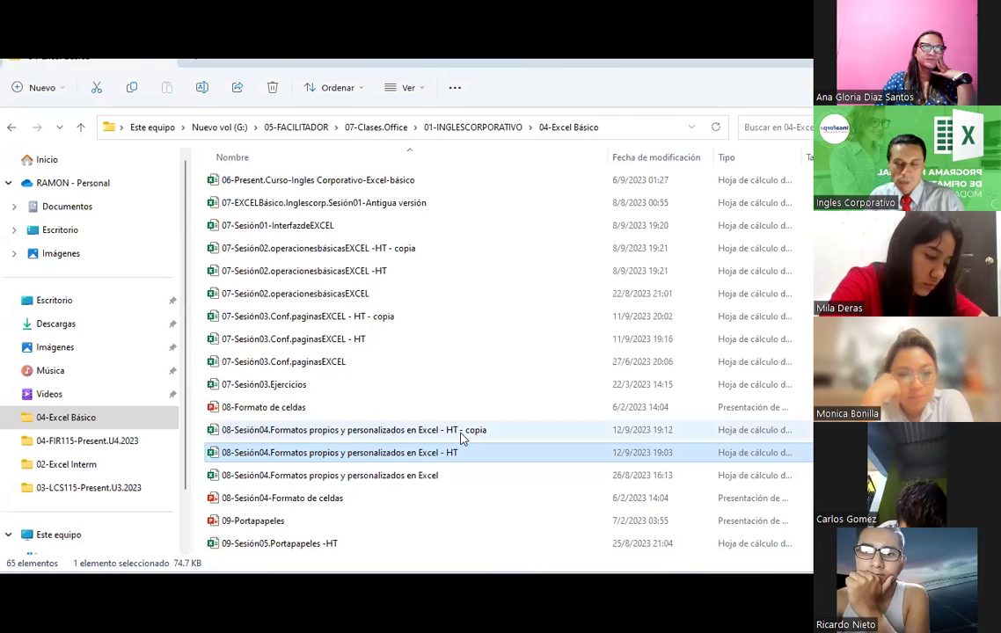
pyautogui.hotkey('alt', 'Tab')
pyautogui.hotkey('alt', 'Tab')
pyautogui.click(227, 369)
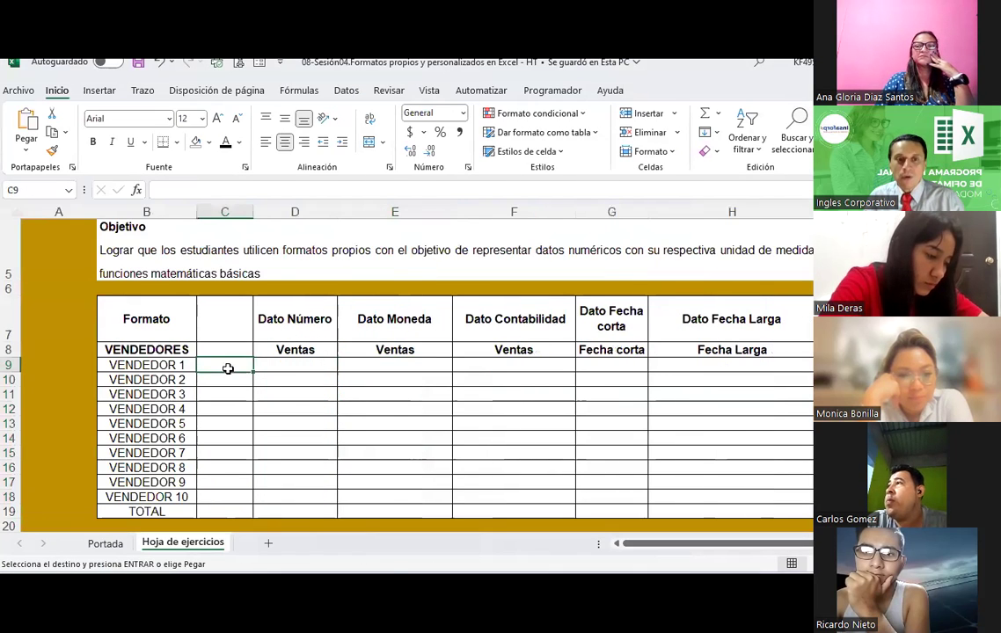
pyautogui.rightClick(231, 366)
pyautogui.click(289, 214)
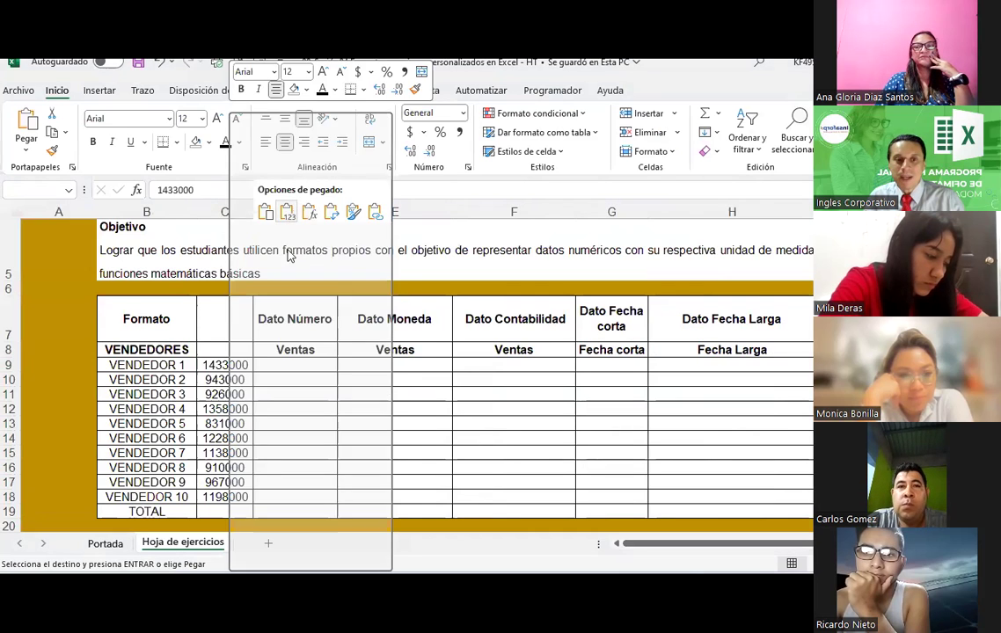
pyautogui.press('Escape')
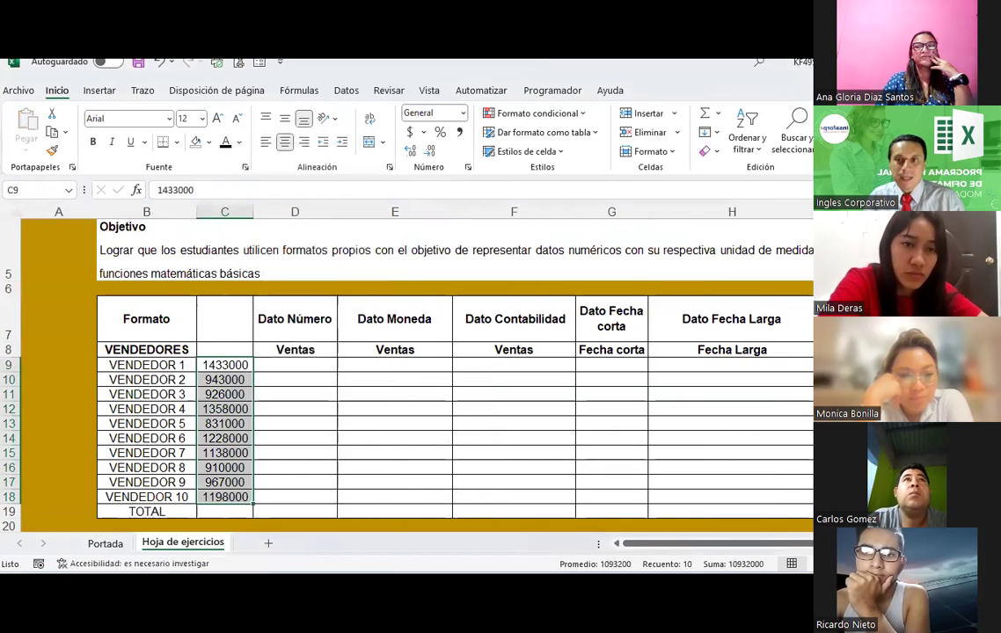
# Step: Select the small quantities in the original sheet's column C, then select cell C7 in the exercise sheet
pyautogui.hotkey('alt', 'Tab')
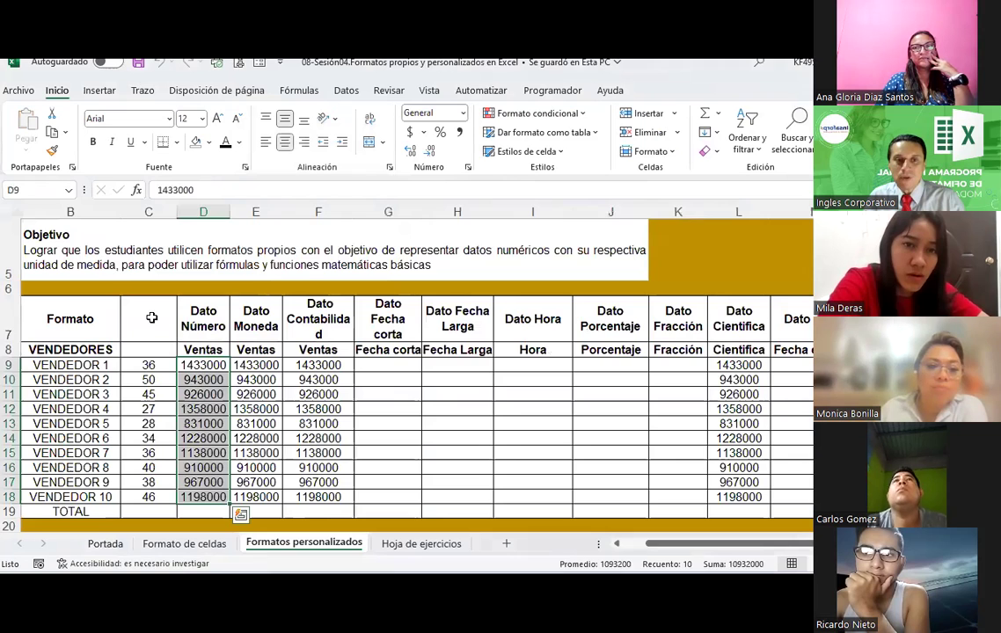
pyautogui.moveTo(148, 321); pyautogui.dragTo(149, 482)
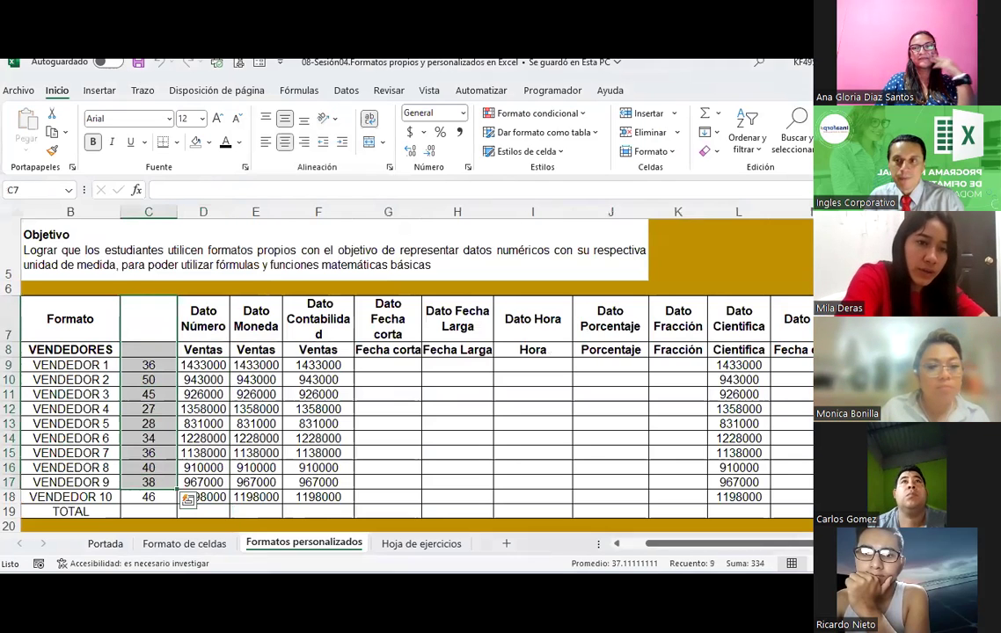
pyautogui.hotkey('alt', 'Tab')
pyautogui.click(228, 318)
pyautogui.click(228, 318)
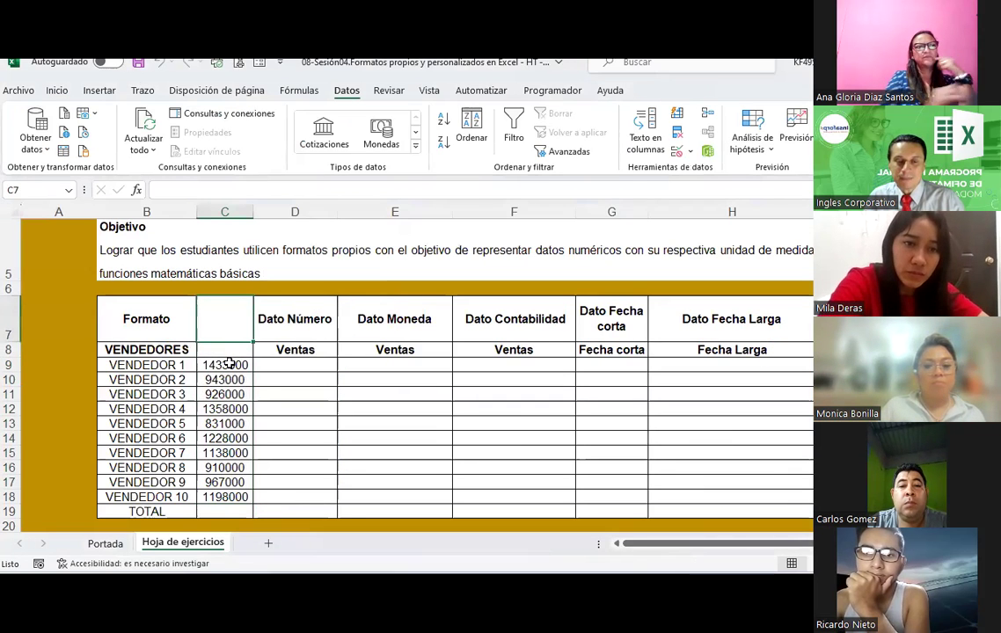
pyautogui.scroll(2, 228, 363)
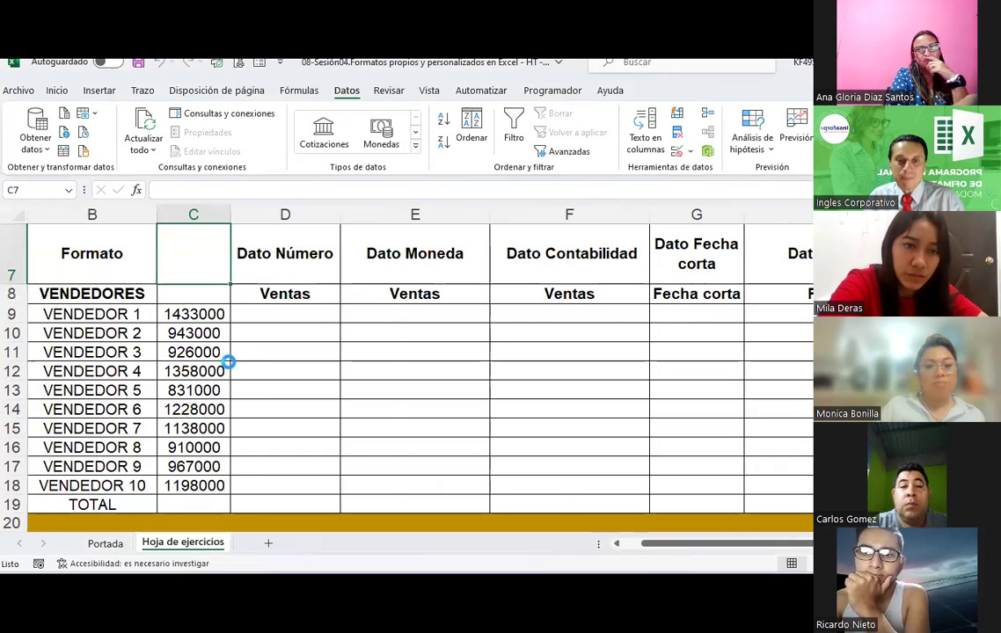
pyautogui.scroll(1, 228, 361)
pyautogui.scroll(-1, 231, 363)
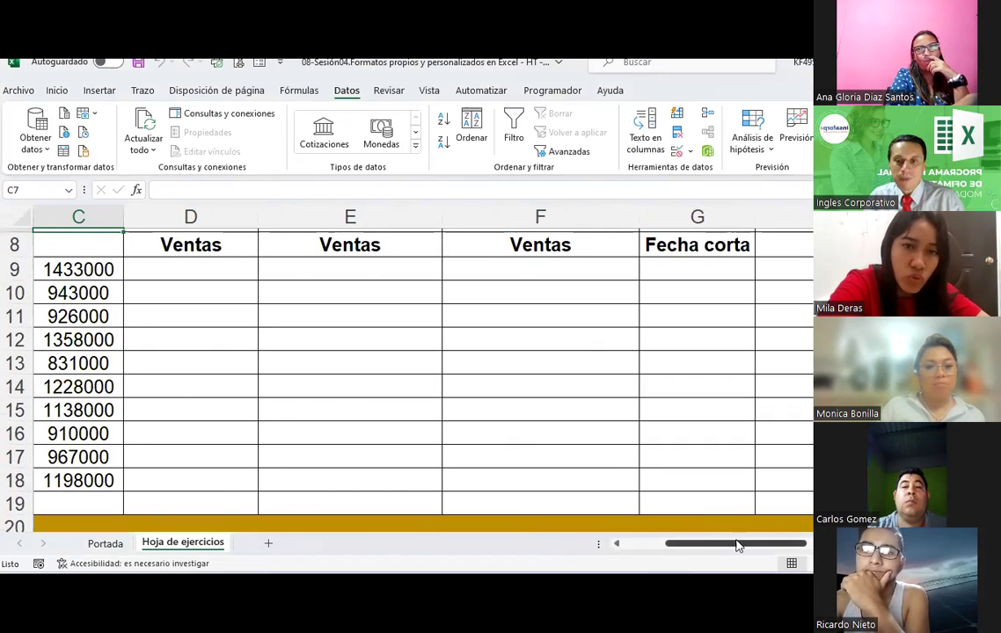
pyautogui.moveTo(737, 545); pyautogui.dragTo(693, 545)
pyautogui.scroll(1, 425, 360)
pyautogui.scroll(-1, 370, 303)
pyautogui.click(363, 269)
pyautogui.click(352, 293)
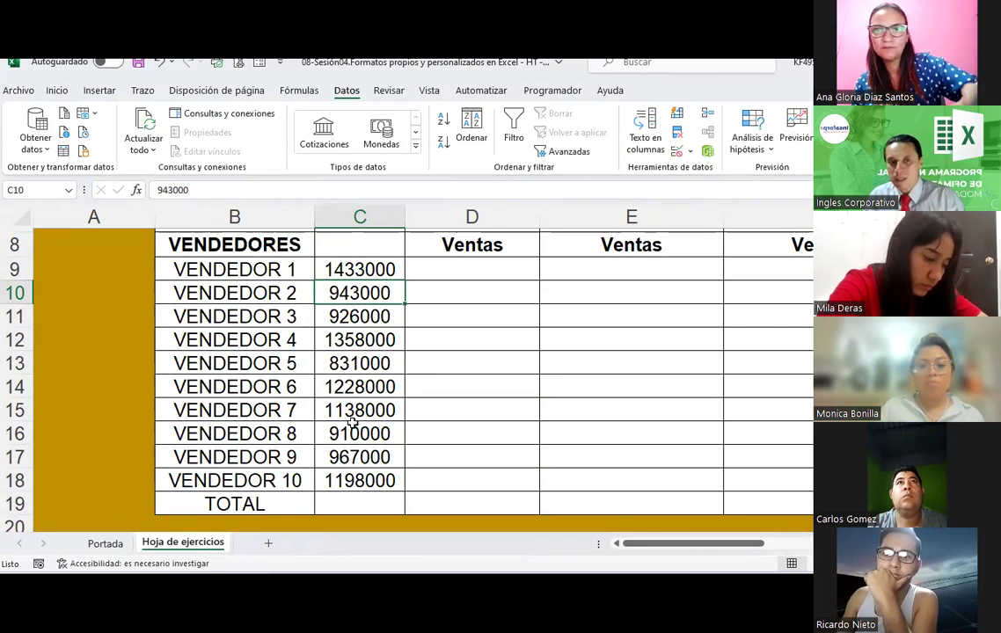
pyautogui.click(356, 269)
pyautogui.click(357, 293)
pyautogui.click(362, 343)
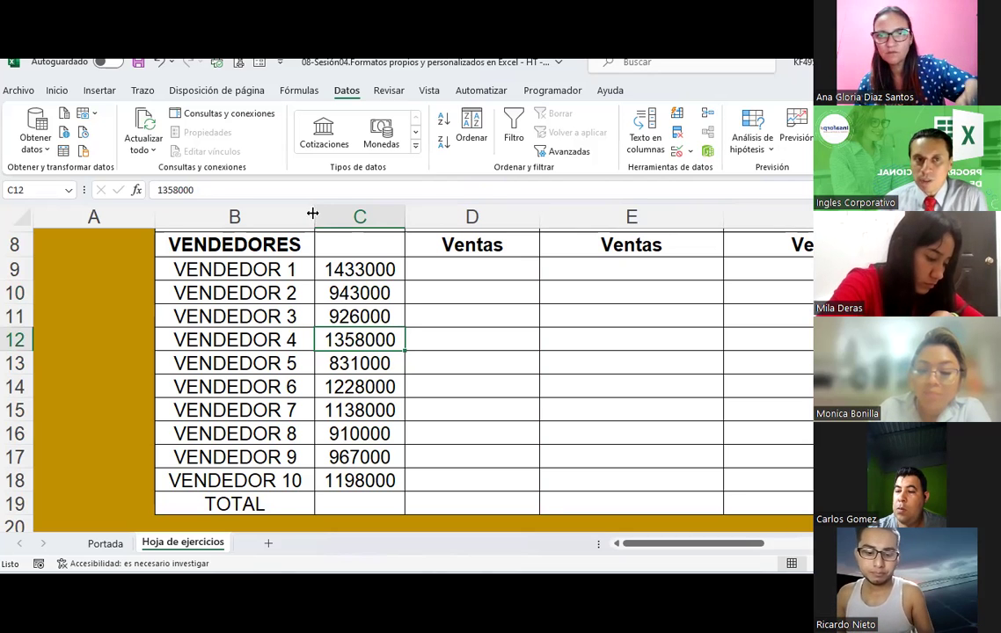
pyautogui.click(56, 89)
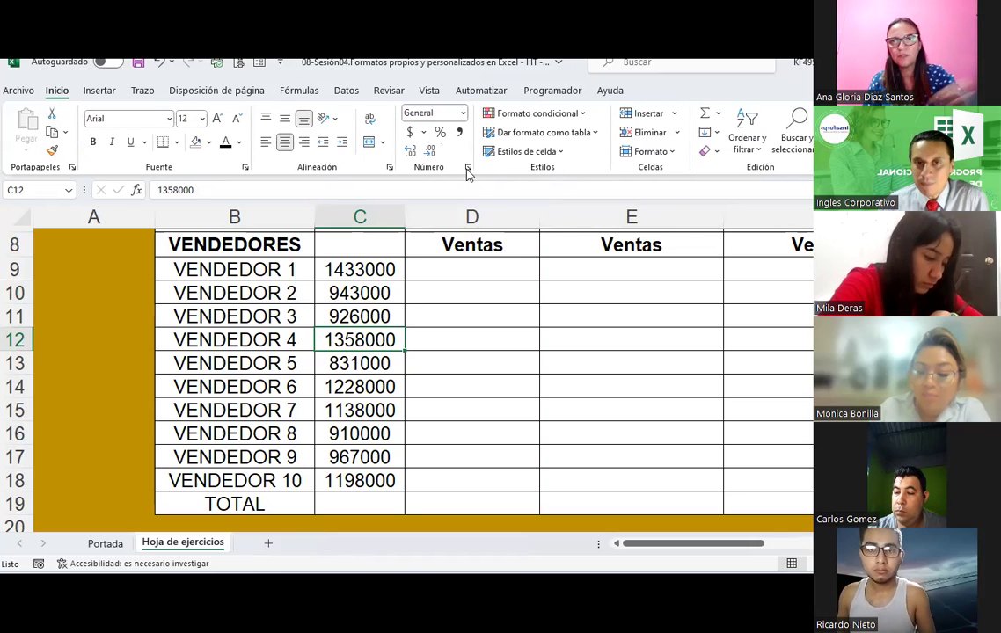
pyautogui.click(453, 269)
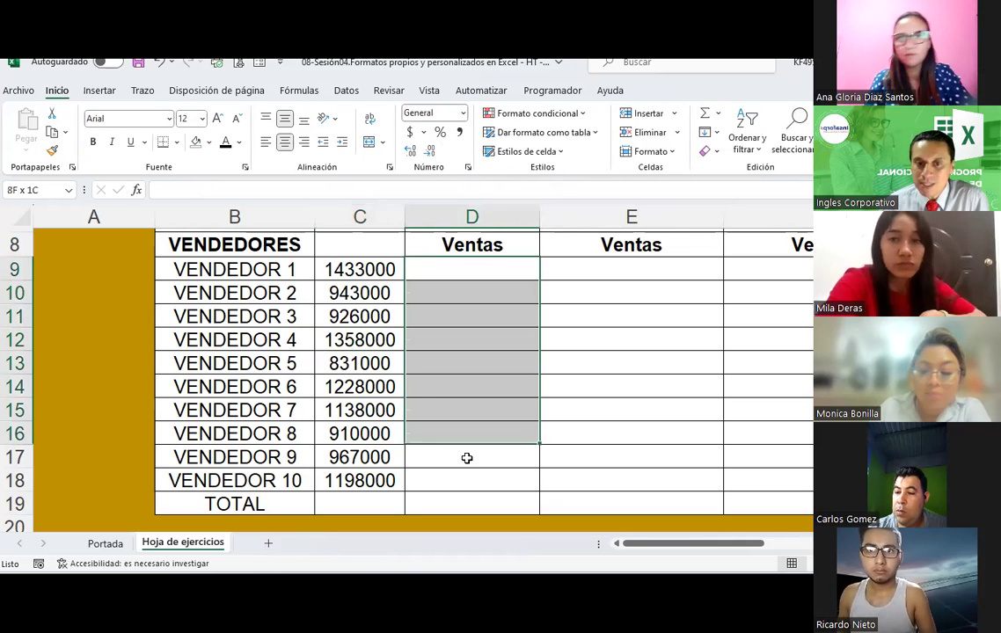
pyautogui.moveTo(452, 267); pyautogui.dragTo(466, 497)
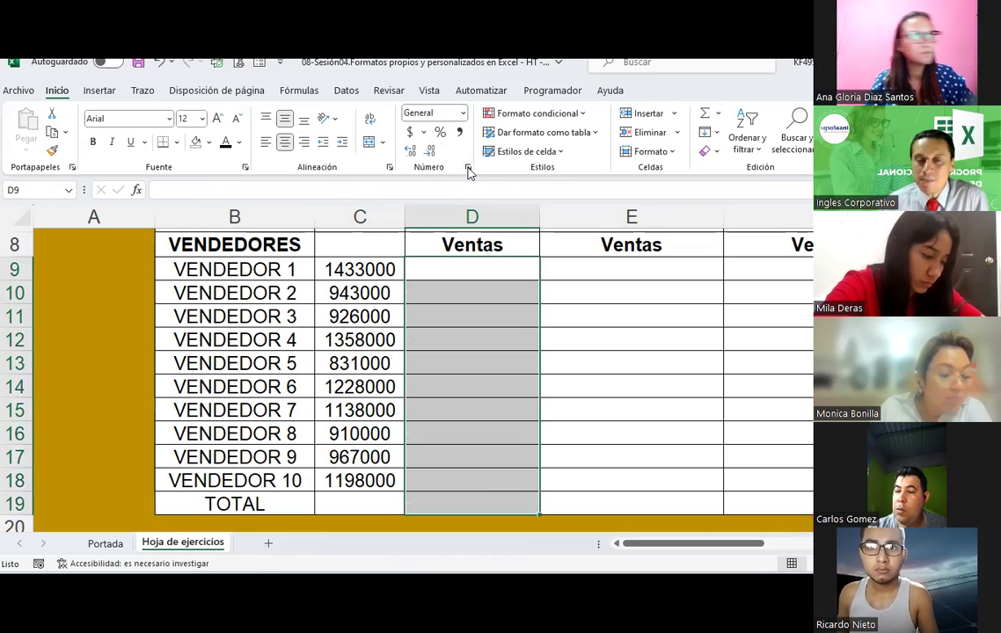
pyautogui.scroll(-3, 640, 351)
pyautogui.scroll(-1, 639, 352)
pyautogui.scroll(1, 642, 395)
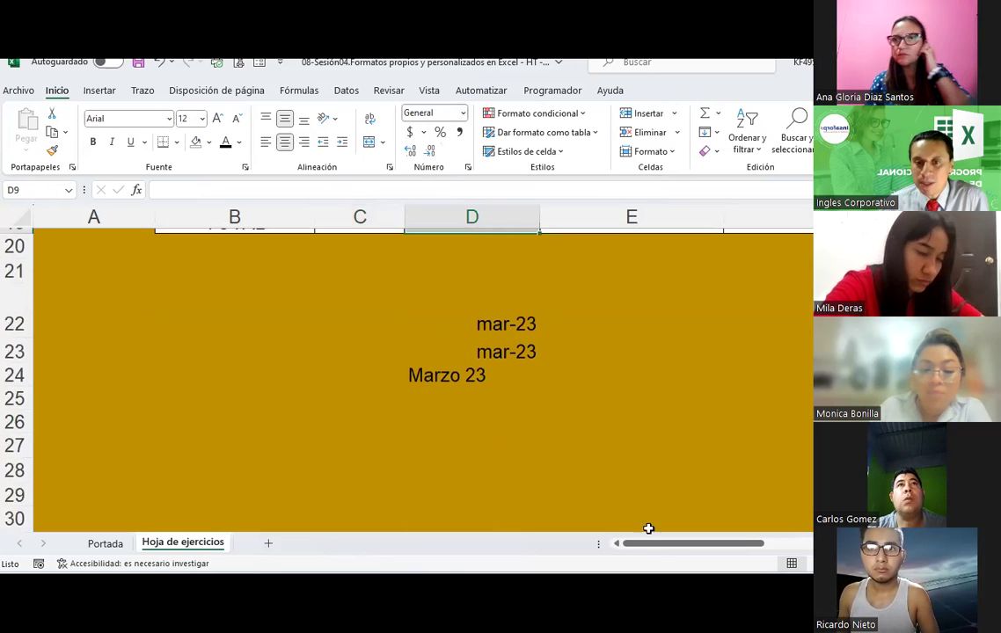
pyautogui.moveTo(757, 543)
pyautogui.mouseDown()
pyautogui.moveTo(766, 547)
pyautogui.moveTo(704, 547)
pyautogui.mouseUp()
pyautogui.scroll(2, 479, 424)
pyautogui.scroll(3, 479, 423)
pyautogui.scroll(-1, 479, 423)
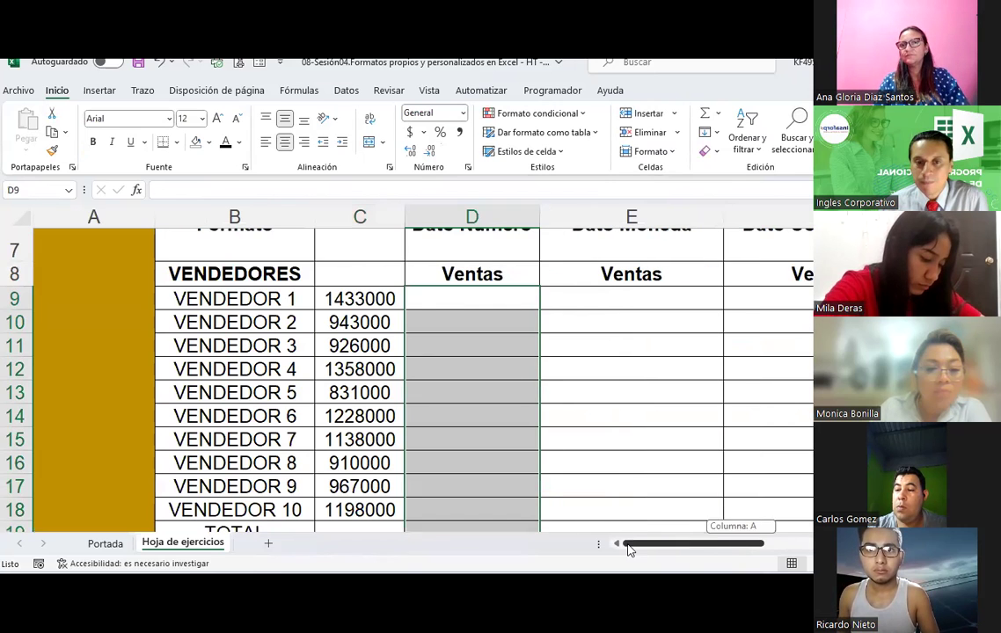
pyautogui.click(451, 402)
pyautogui.scroll(-1, 451, 402)
pyautogui.scroll(1, 451, 403)
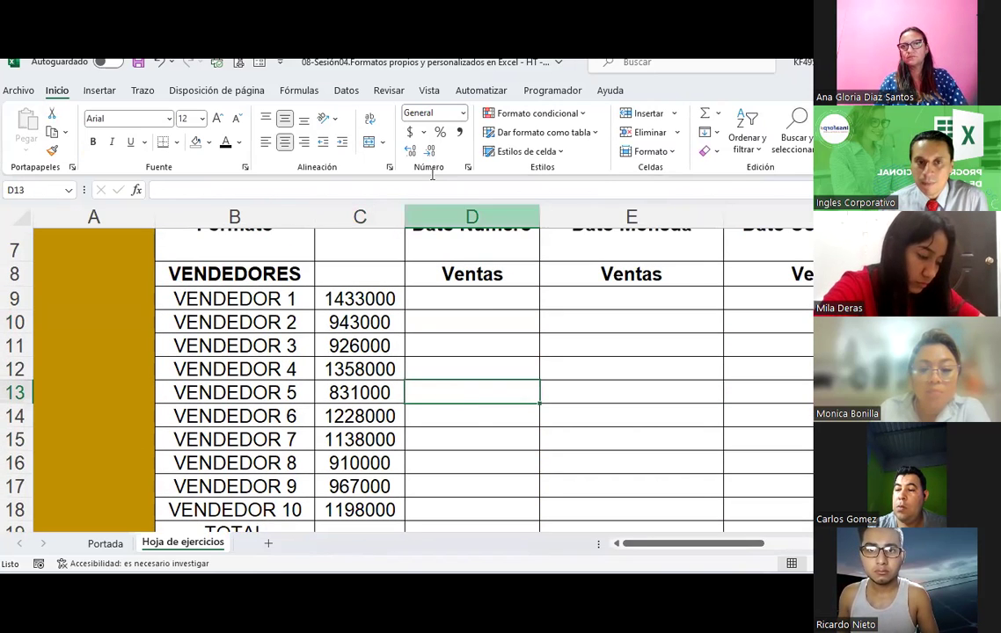
pyautogui.click(479, 299)
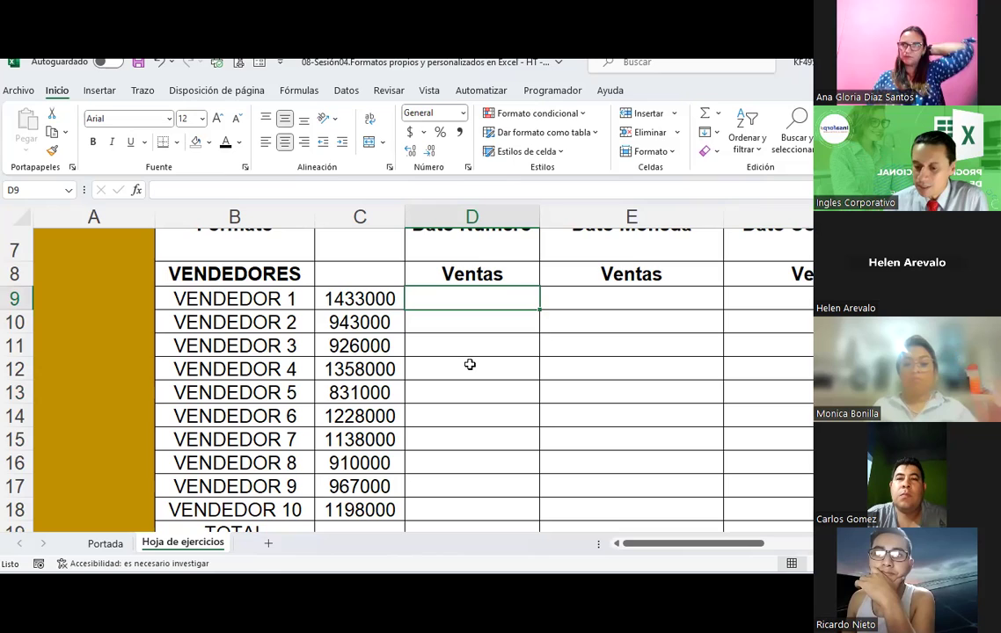
pyautogui.scroll(-2, 470, 364)
pyautogui.scroll(-1, 470, 364)
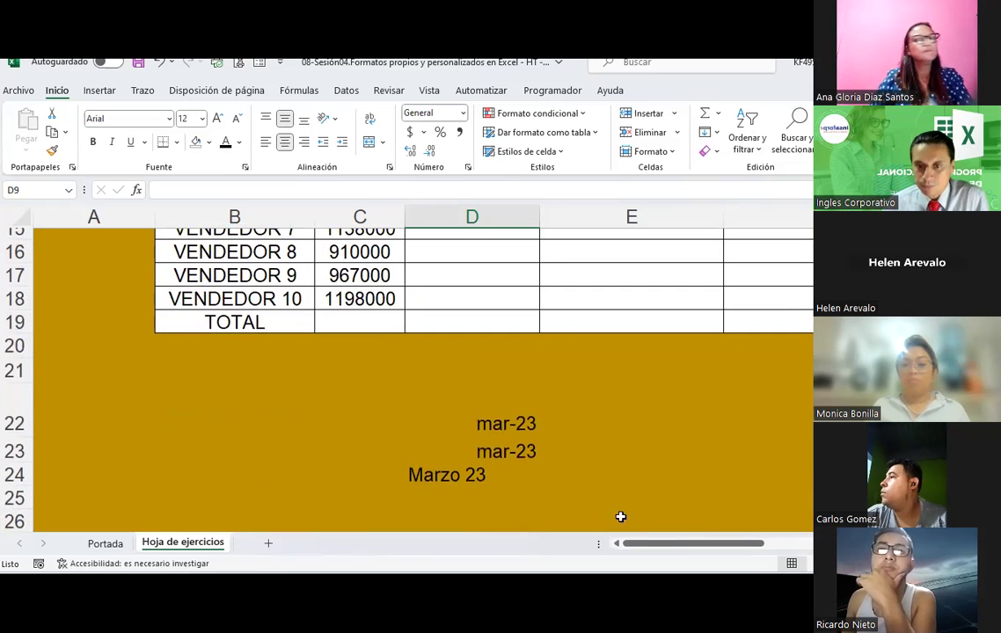
pyautogui.moveTo(670, 542); pyautogui.dragTo(796, 543)
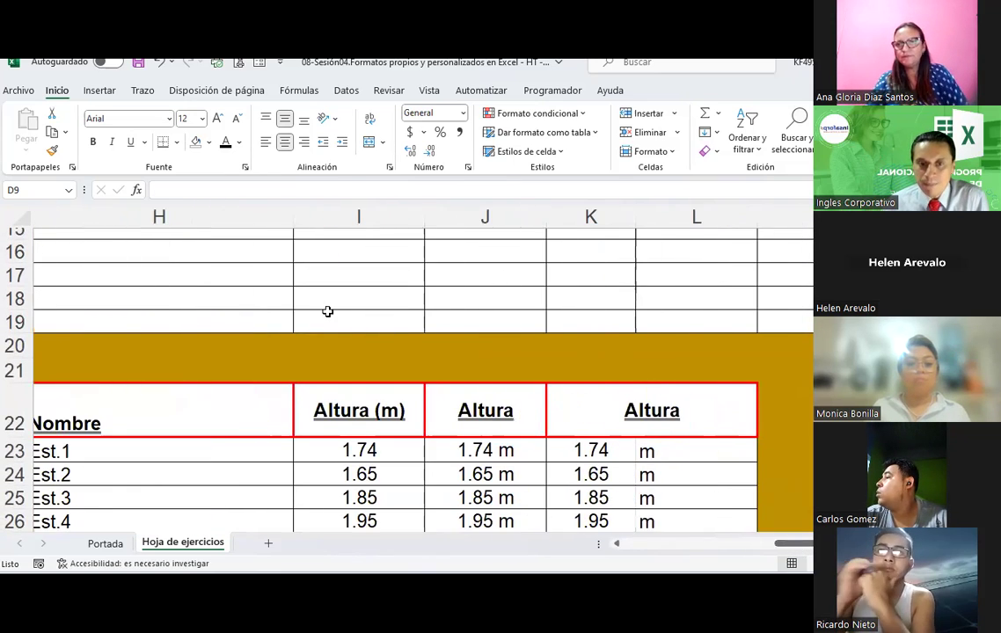
# Step: Select the heights I23:I27 and open Formato de celdas from their right-click menu
pyautogui.scroll(-2, 327, 311)
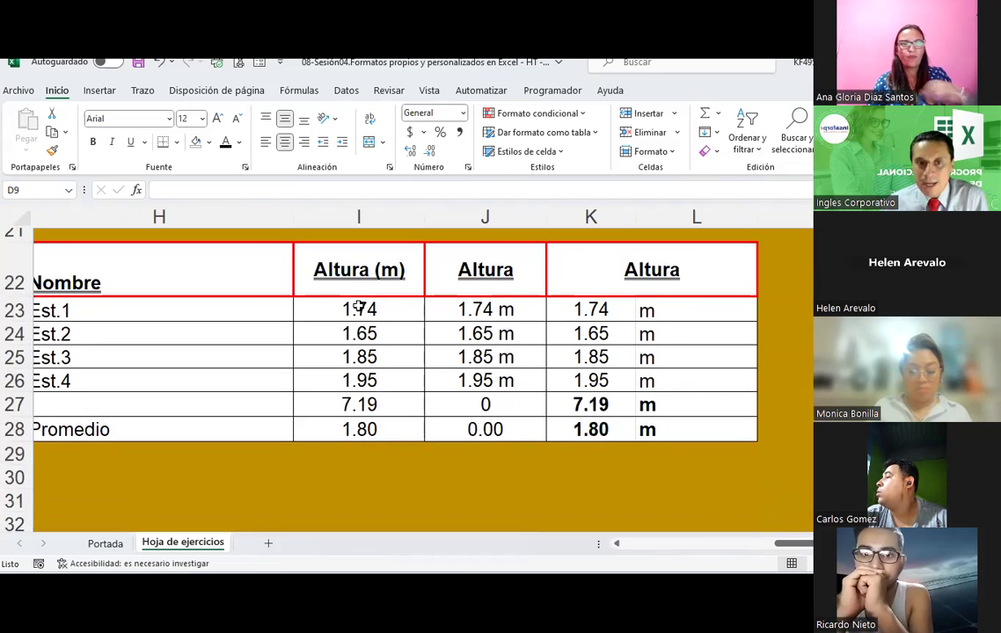
pyautogui.moveTo(359, 308); pyautogui.dragTo(387, 403)
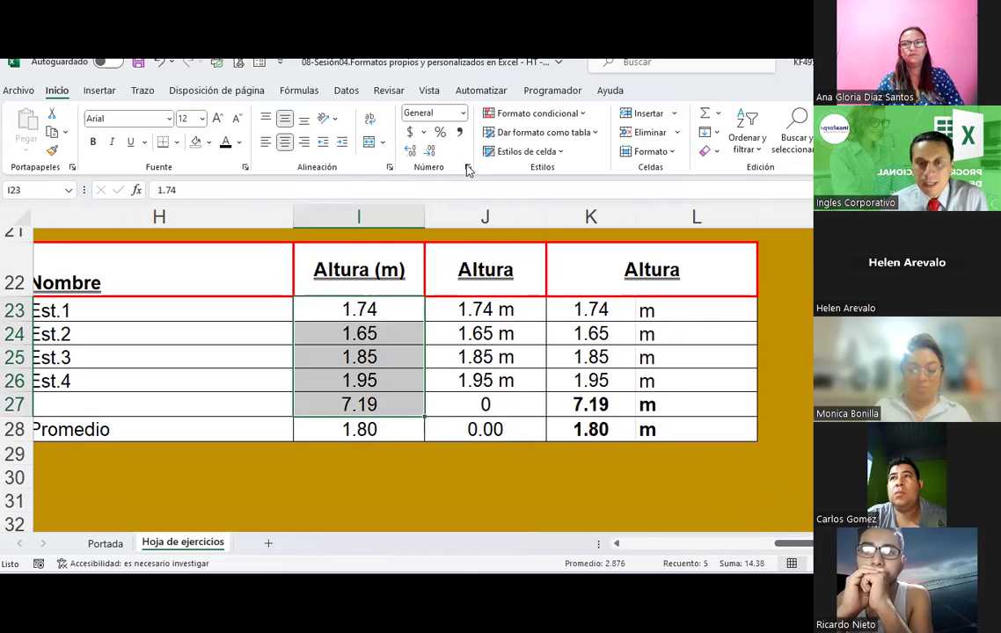
pyautogui.rightClick(381, 310)
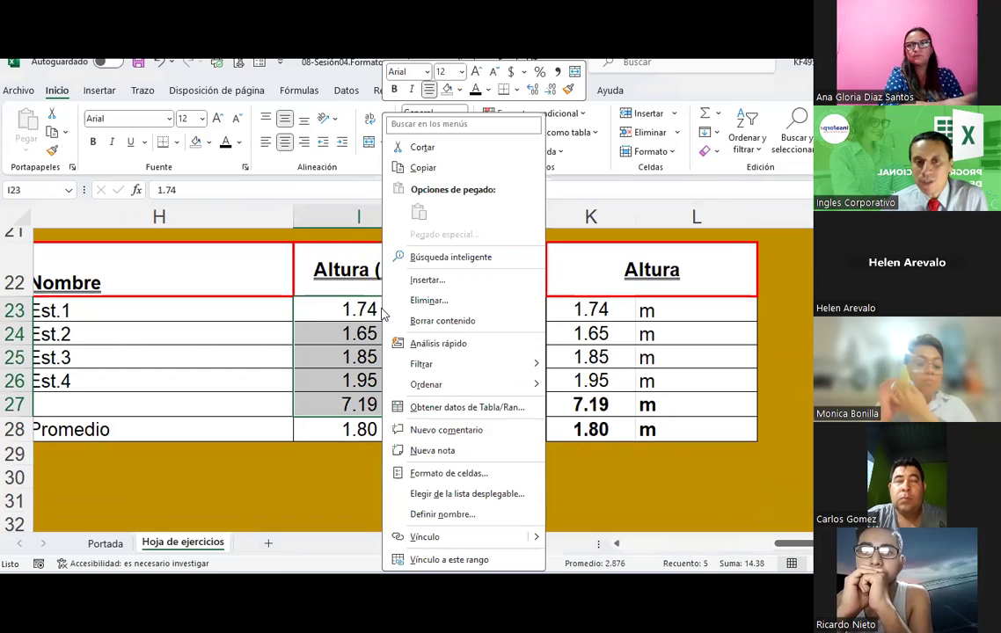
pyautogui.click(448, 475)
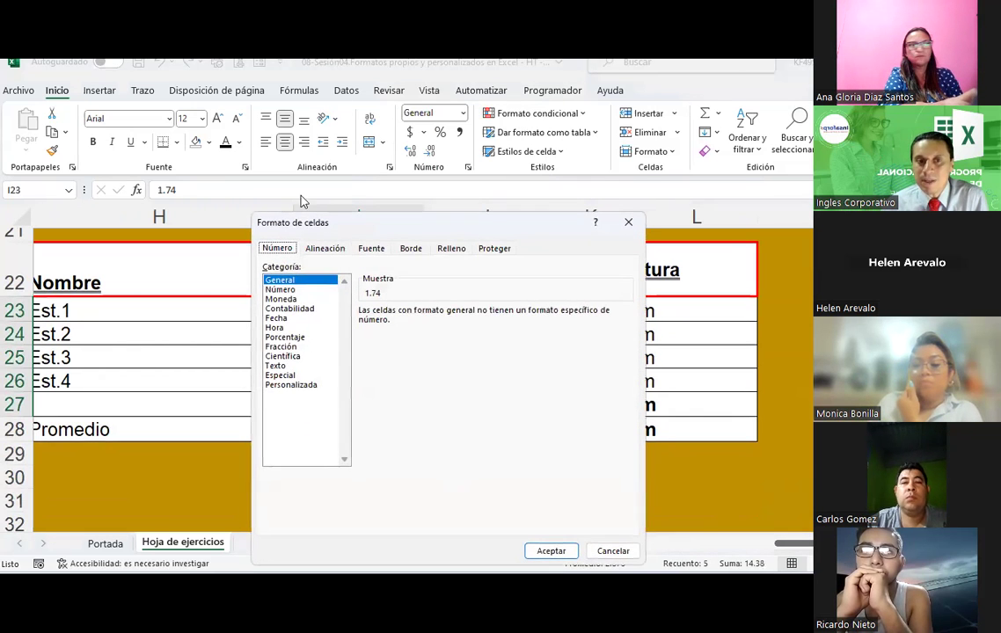
pyautogui.moveTo(301, 225); pyautogui.dragTo(318, 116)
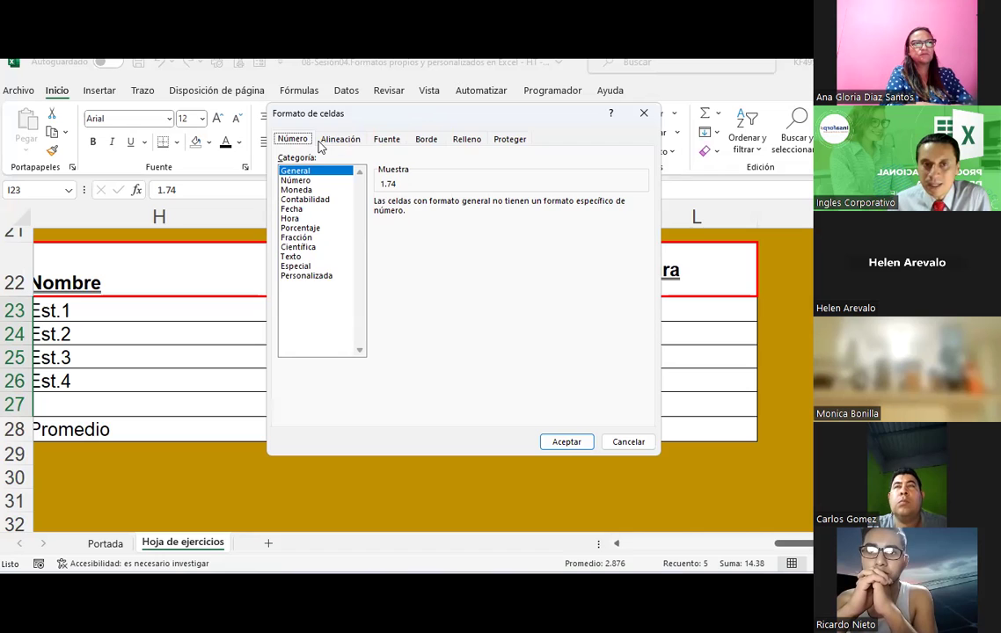
# Step: Show the Alineación tab of Formato de celdas and open the Horizontal alignment choices
pyautogui.click(338, 139)
pyautogui.click(391, 140)
pyautogui.click(427, 140)
pyautogui.click(463, 140)
pyautogui.click(341, 140)
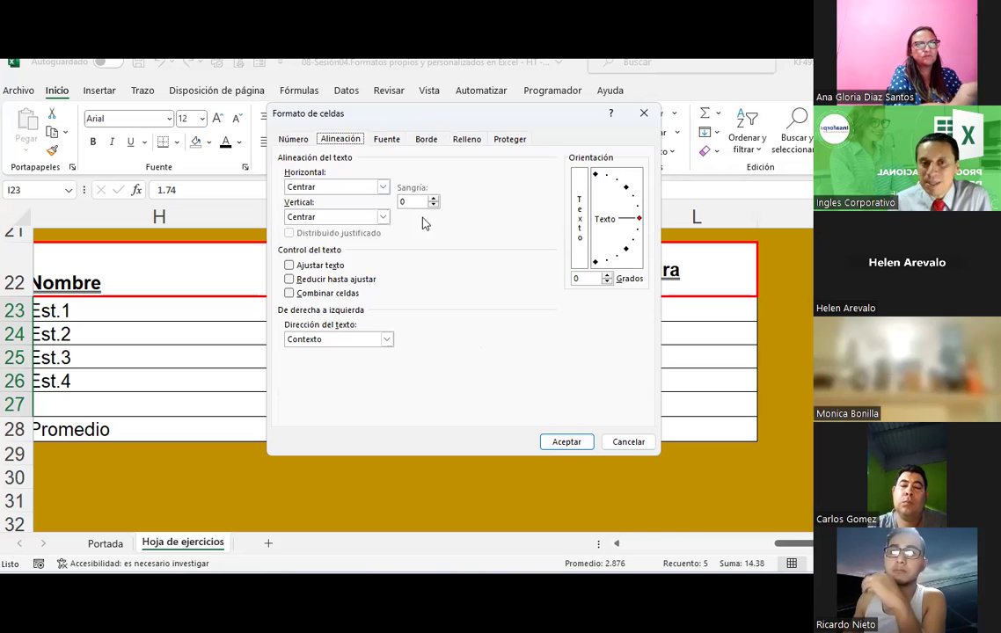
pyautogui.moveTo(333, 109); pyautogui.dragTo(422, 234)
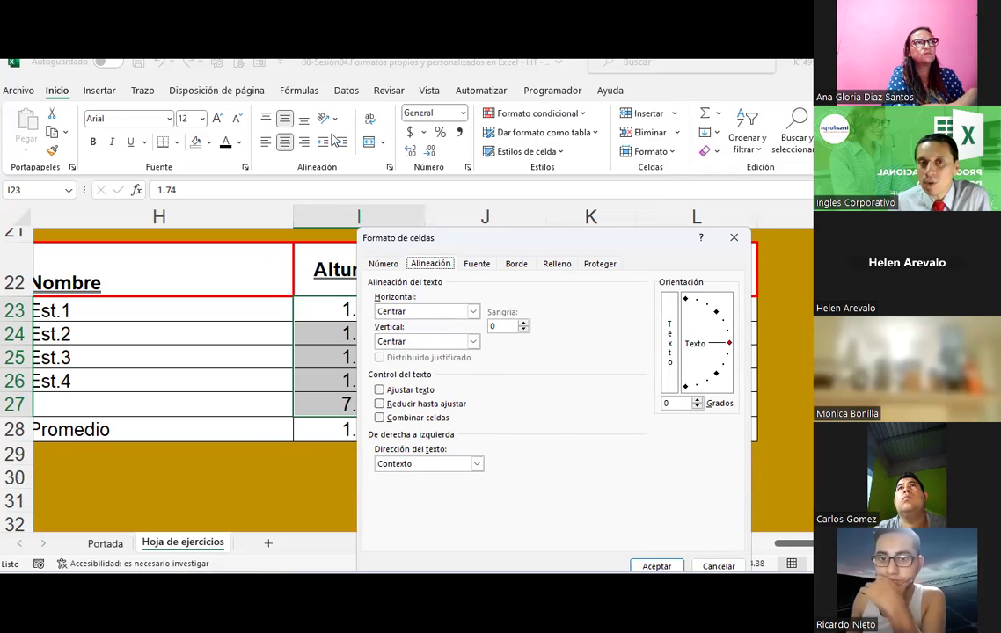
pyautogui.click(473, 314)
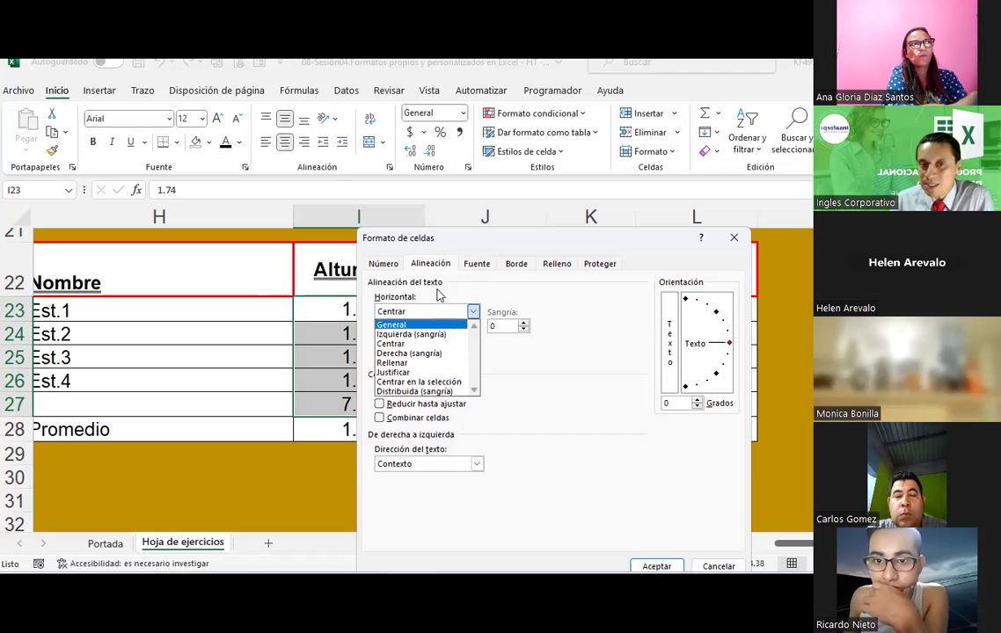
pyautogui.click(431, 275)
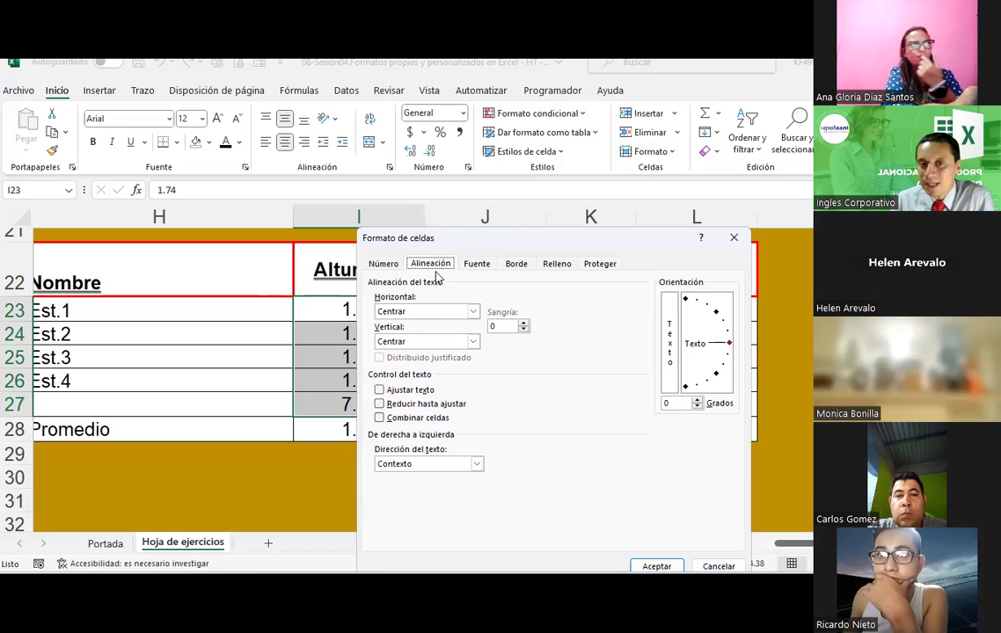
pyautogui.click(472, 341)
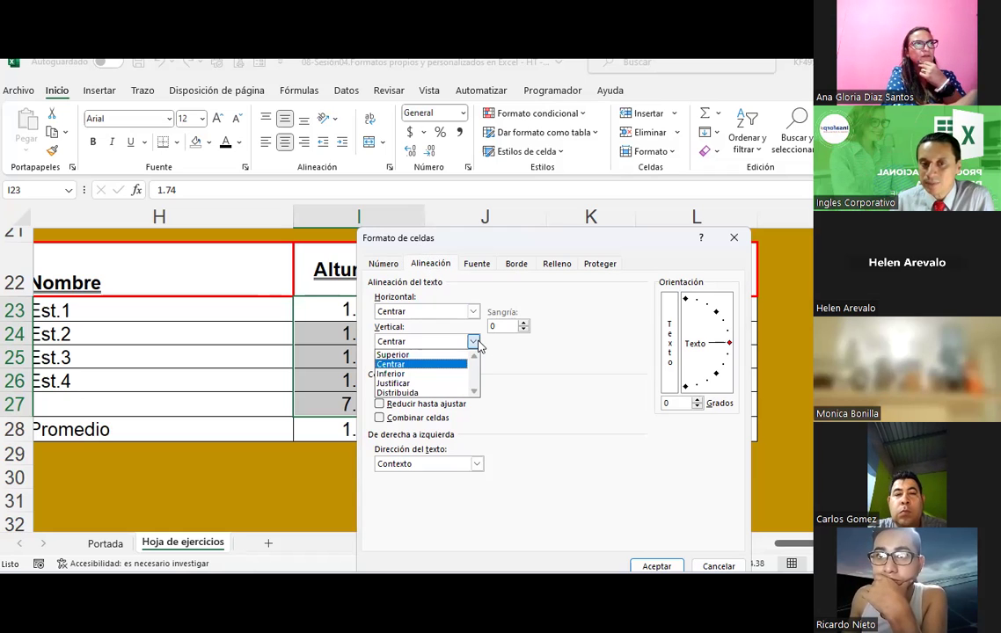
pyautogui.click(430, 364)
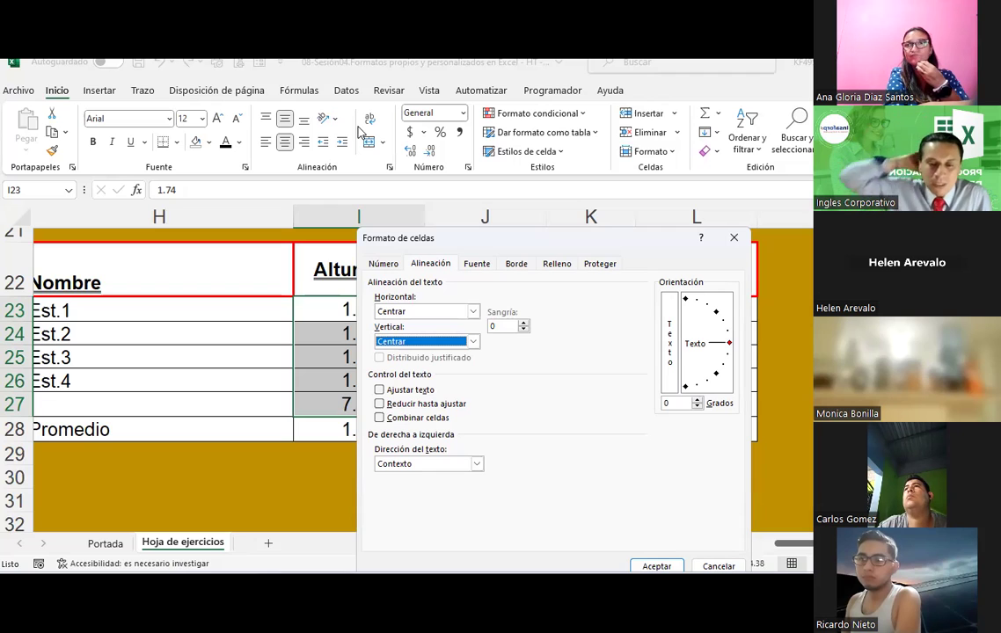
pyautogui.click(477, 464)
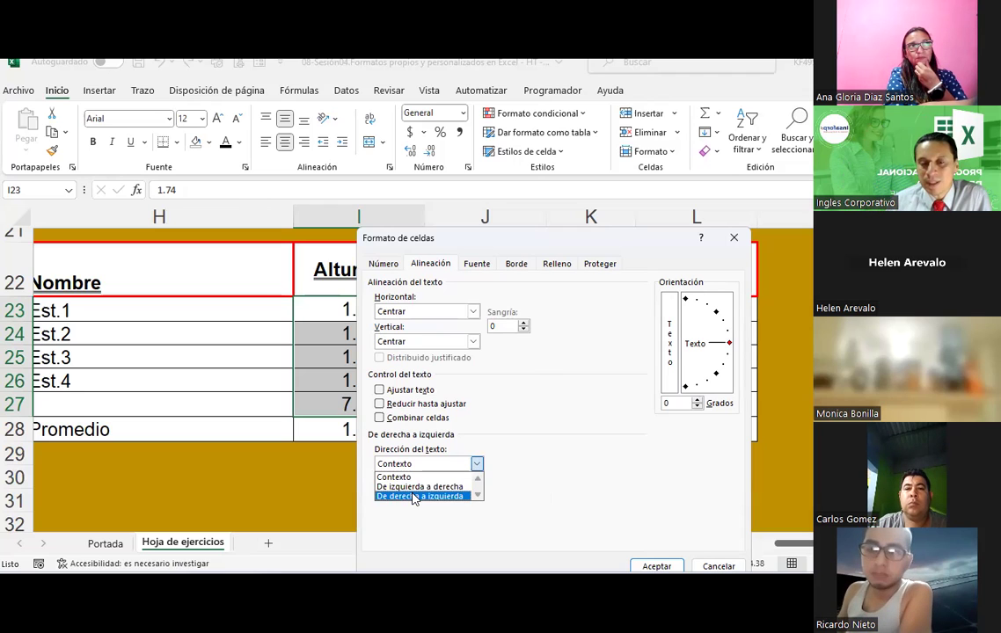
pyautogui.click(538, 436)
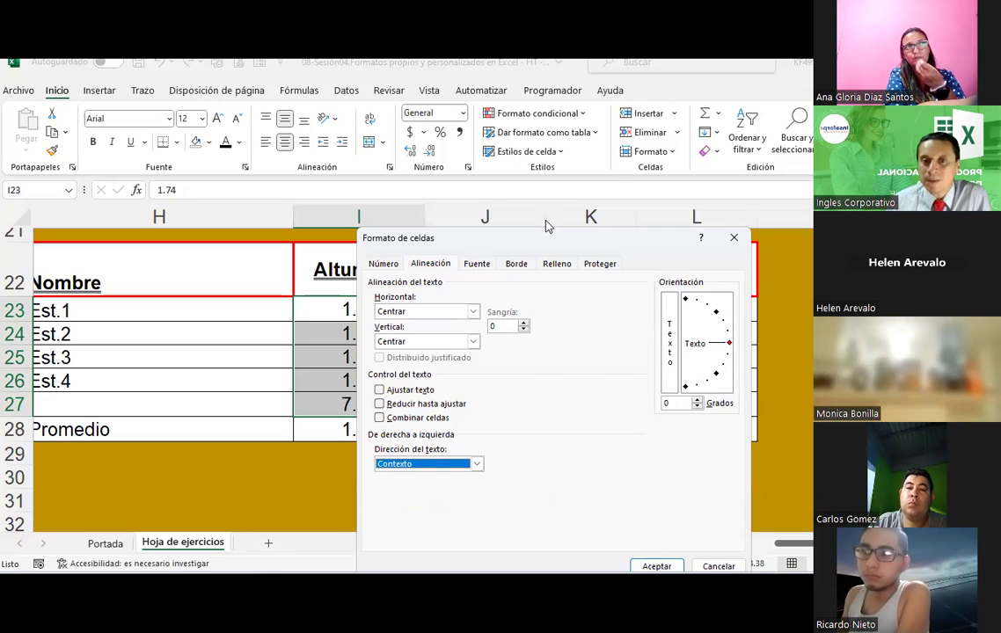
pyautogui.moveTo(495, 246); pyautogui.dragTo(630, 164)
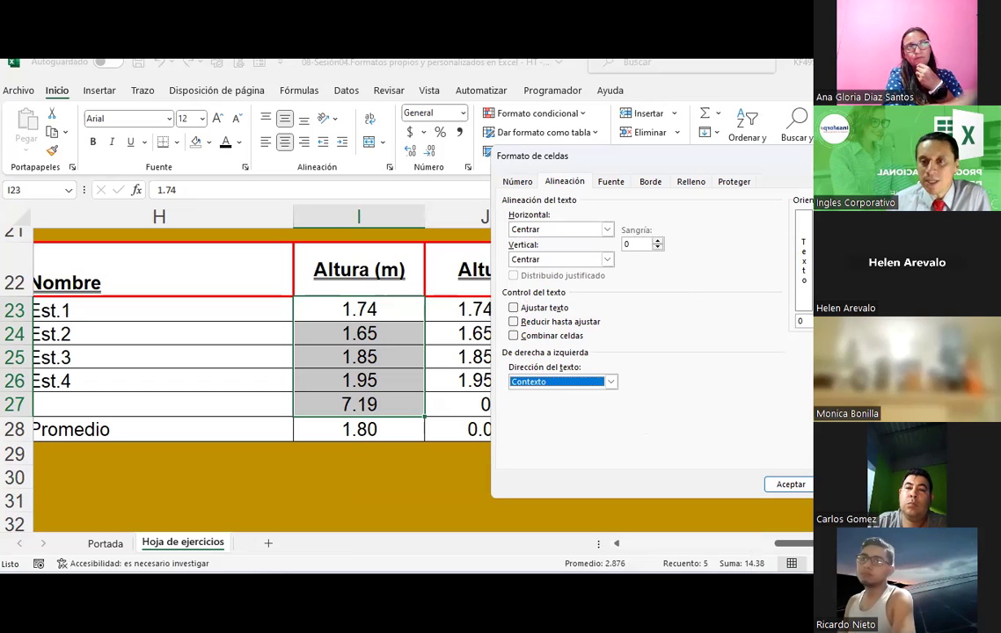
# Step: Rotate the heights to 45 degrees, then inspect the individual height cells and the I27 sum
pyautogui.click(844, 237)
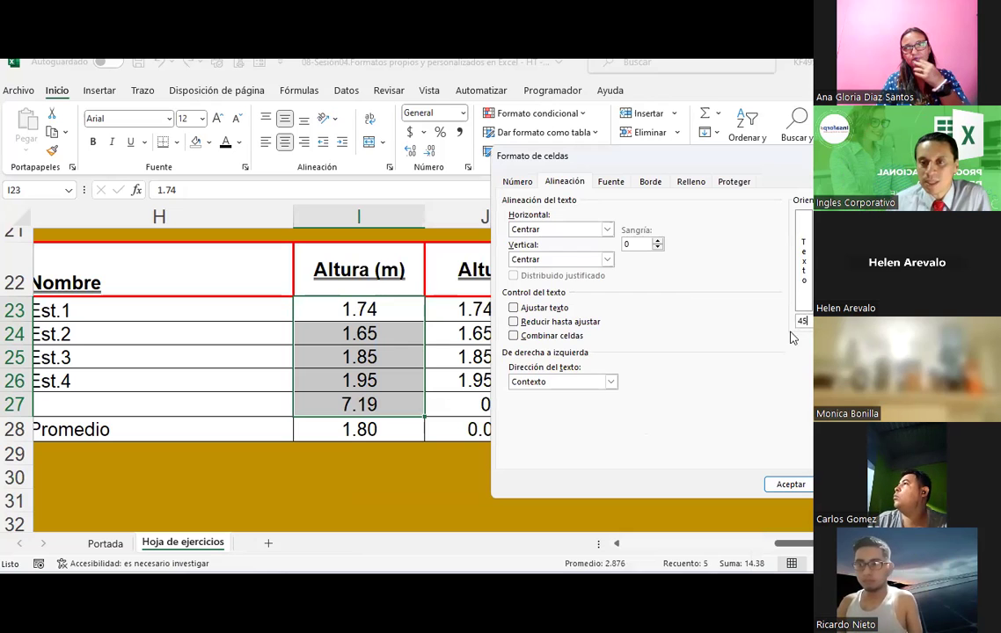
pyautogui.click(774, 482)
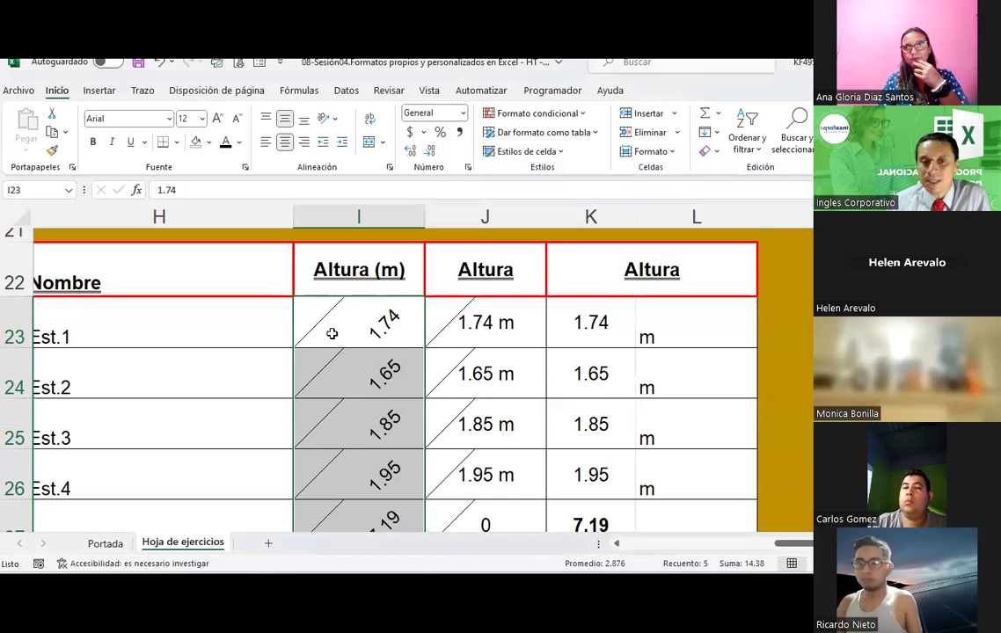
pyautogui.scroll(-1, 334, 299)
pyautogui.scroll(1, 338, 337)
pyautogui.click(387, 307)
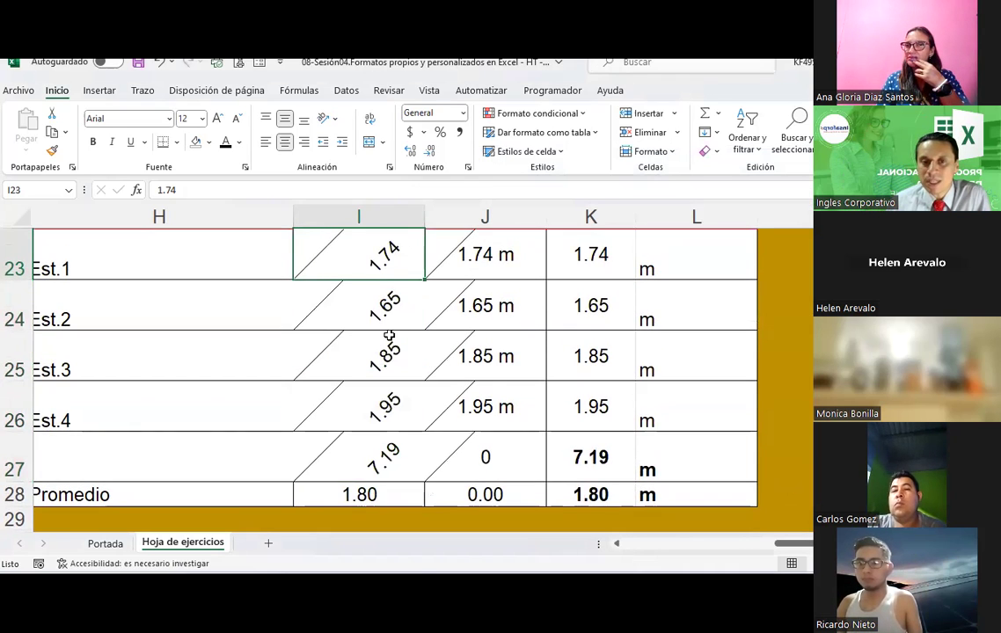
pyautogui.click(387, 307)
pyautogui.click(385, 404)
pyautogui.click(384, 461)
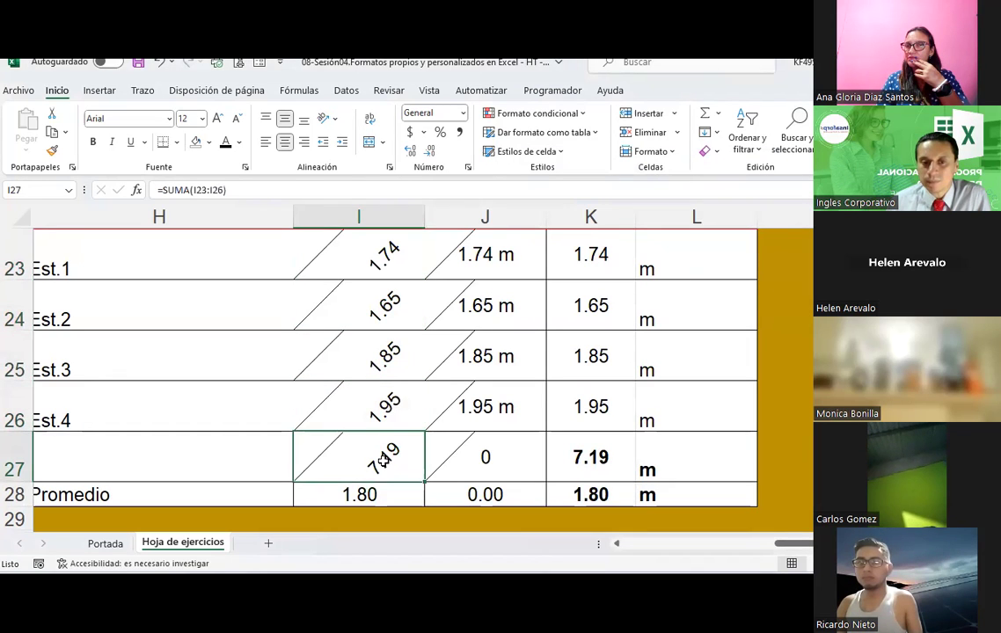
pyautogui.moveTo(383, 461); pyautogui.dragTo(384, 255)
pyautogui.scroll(1, 364, 306)
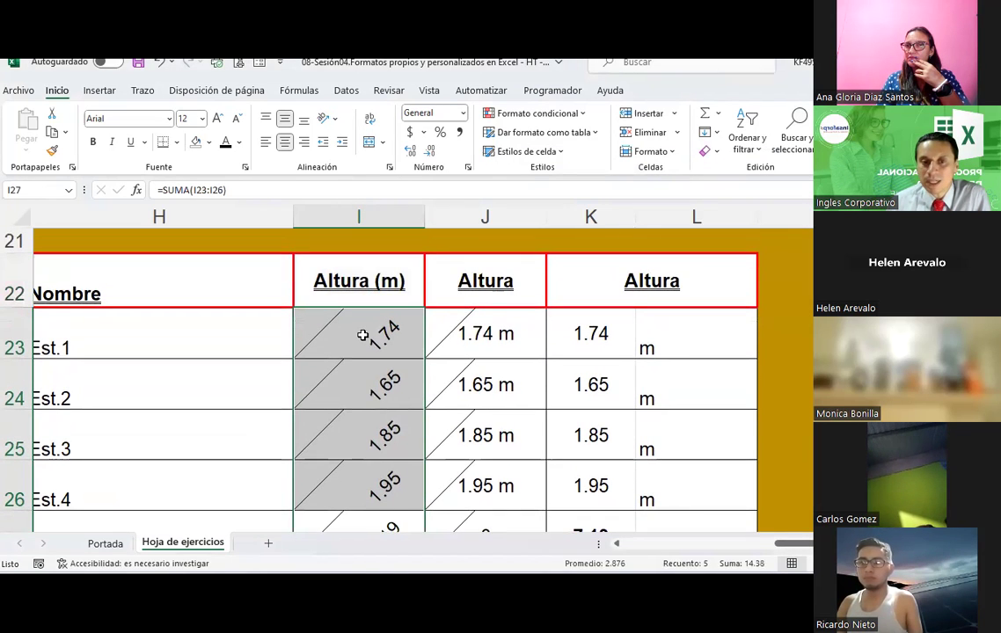
# Step: Change the heights' text angle from 45 to 15 degrees
pyautogui.rightClick(366, 341)
pyautogui.click(387, 473)
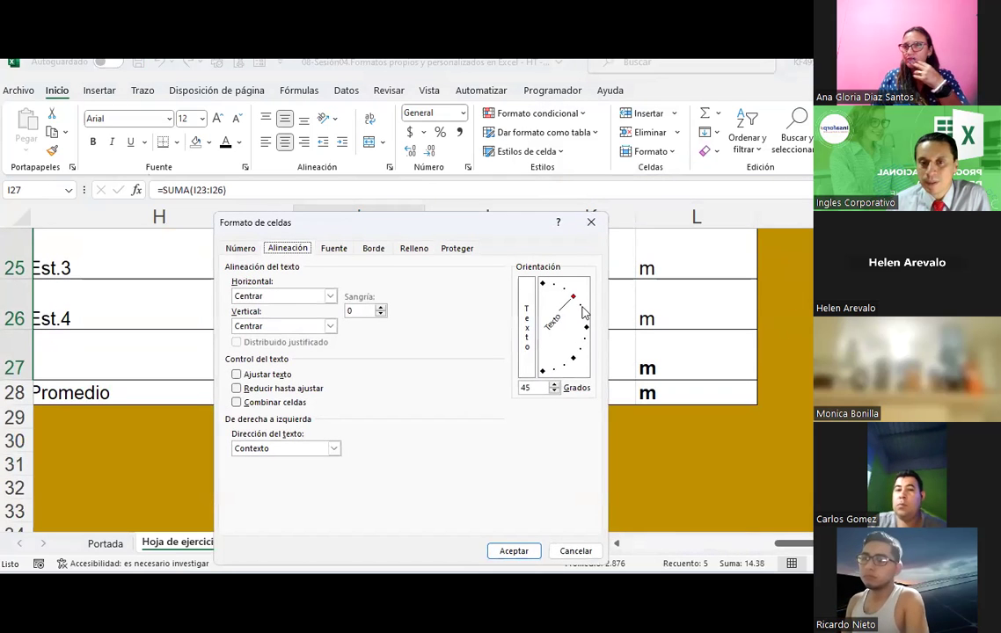
pyautogui.click(587, 321)
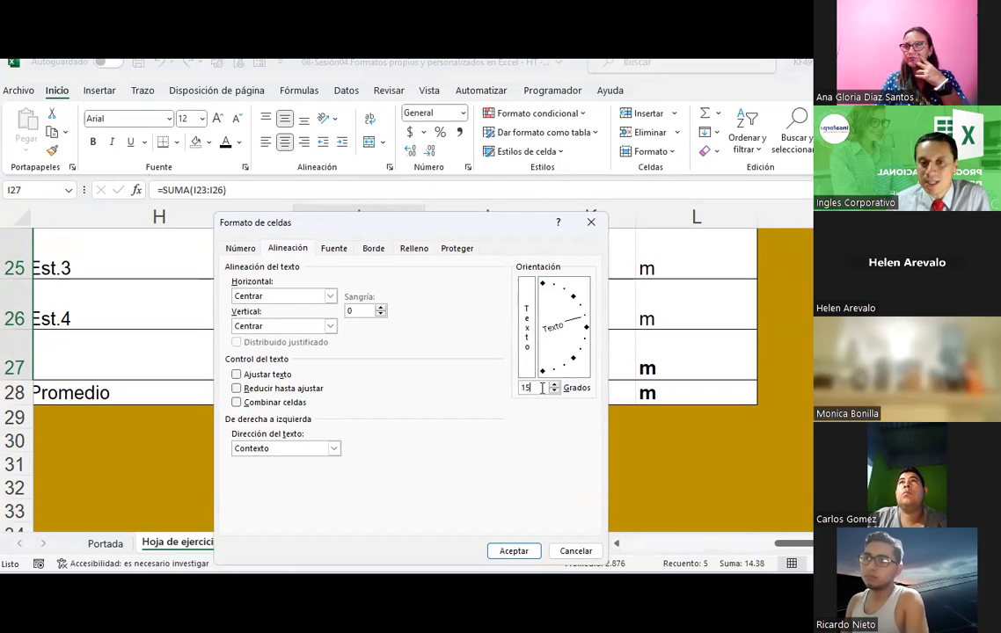
pyautogui.click(514, 550)
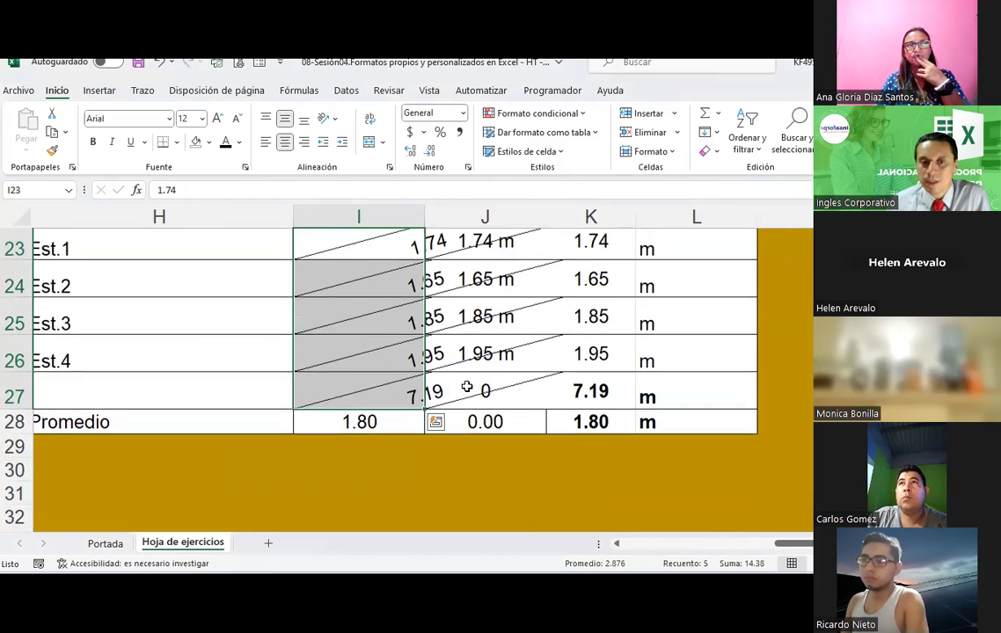
# Step: Align the tilted heights I23:I27 to the top of their cells
pyautogui.scroll(1, 466, 388)
pyautogui.moveTo(361, 308); pyautogui.dragTo(364, 462)
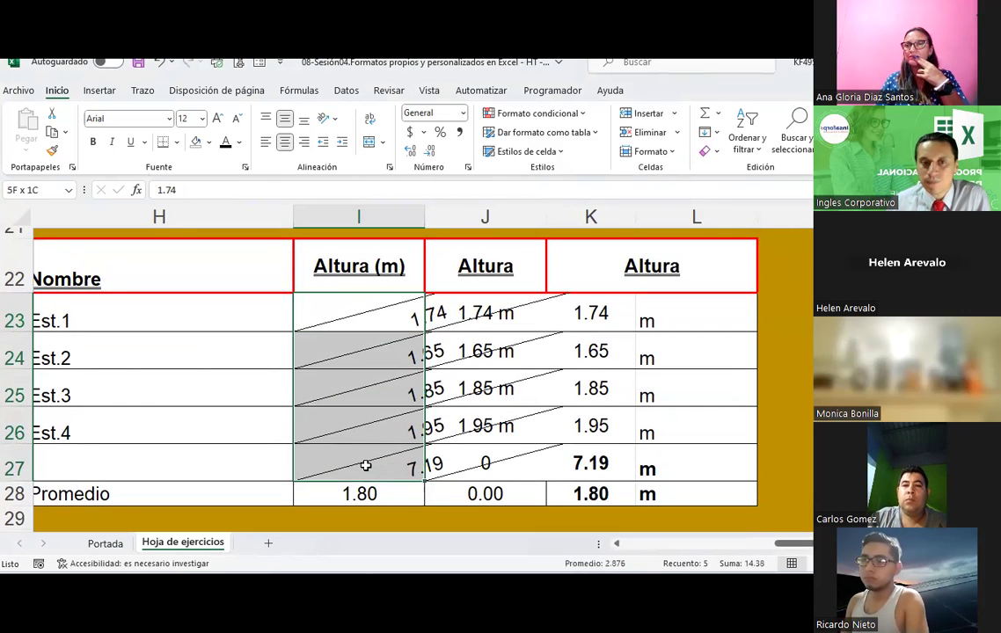
pyautogui.click(266, 119)
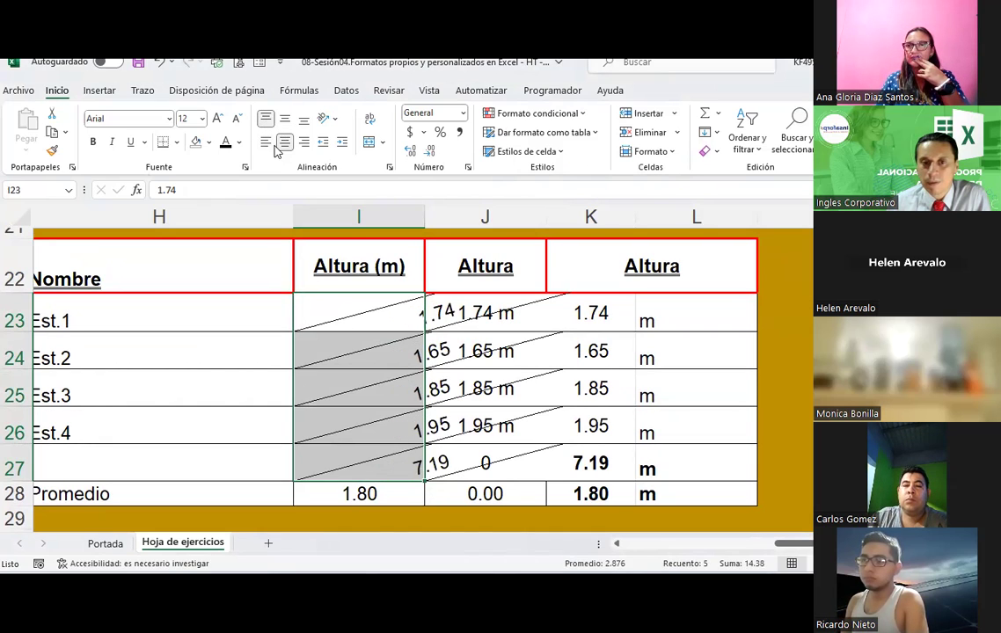
pyautogui.click(374, 462)
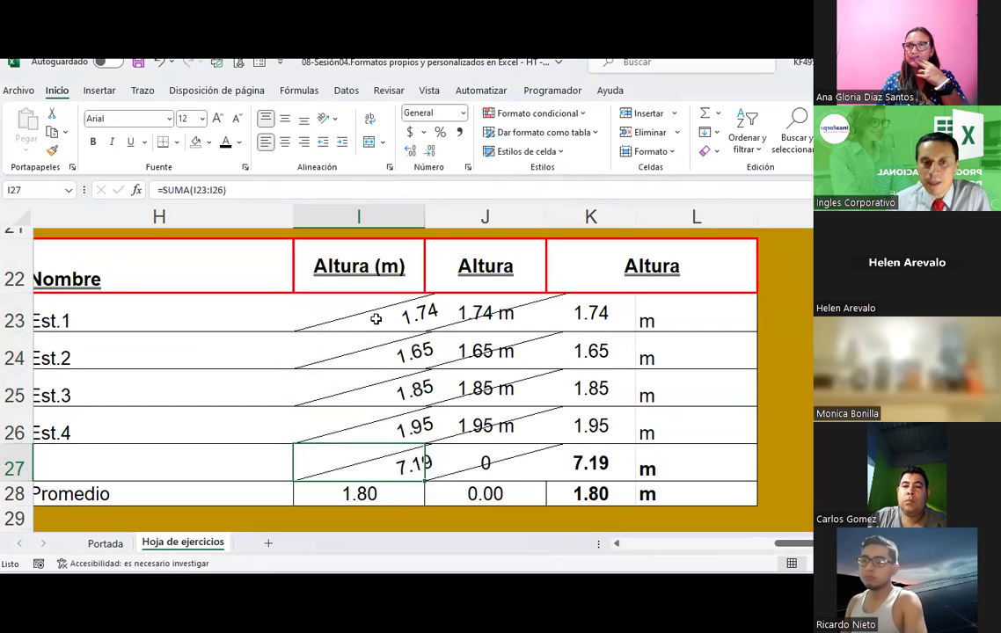
pyautogui.moveTo(369, 314); pyautogui.dragTo(373, 466)
# Step: Reset the text angle of the heights I23:I27 to 0 degrees
pyautogui.rightClick(374, 464)
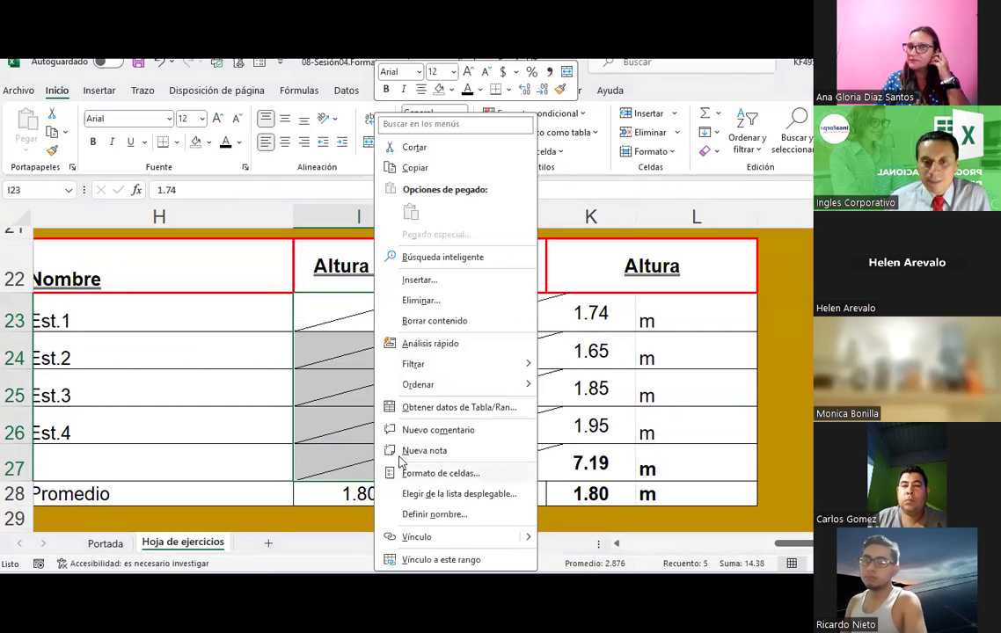
pyautogui.click(442, 475)
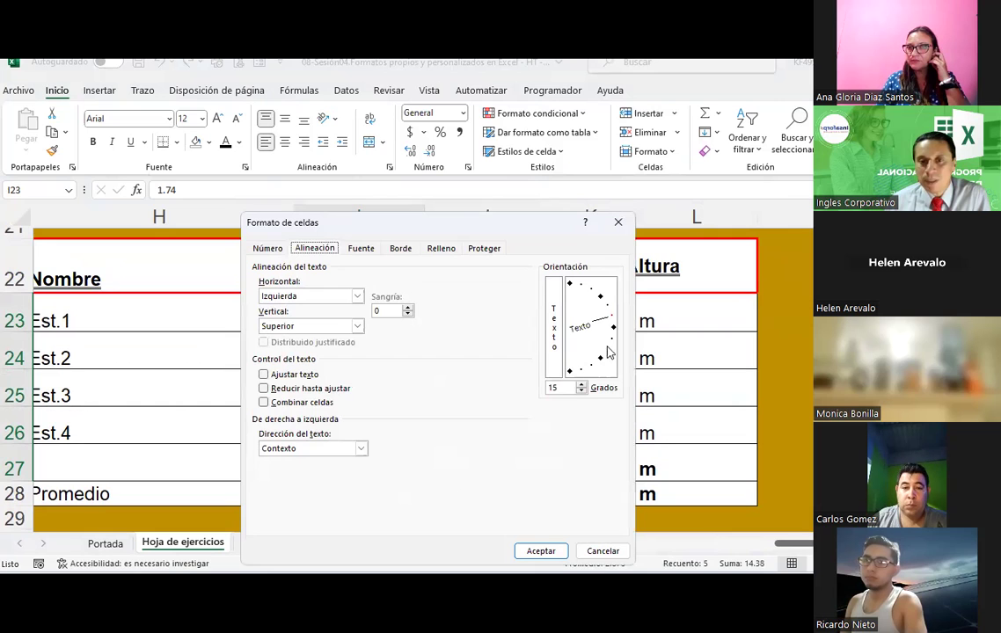
pyautogui.click(615, 326)
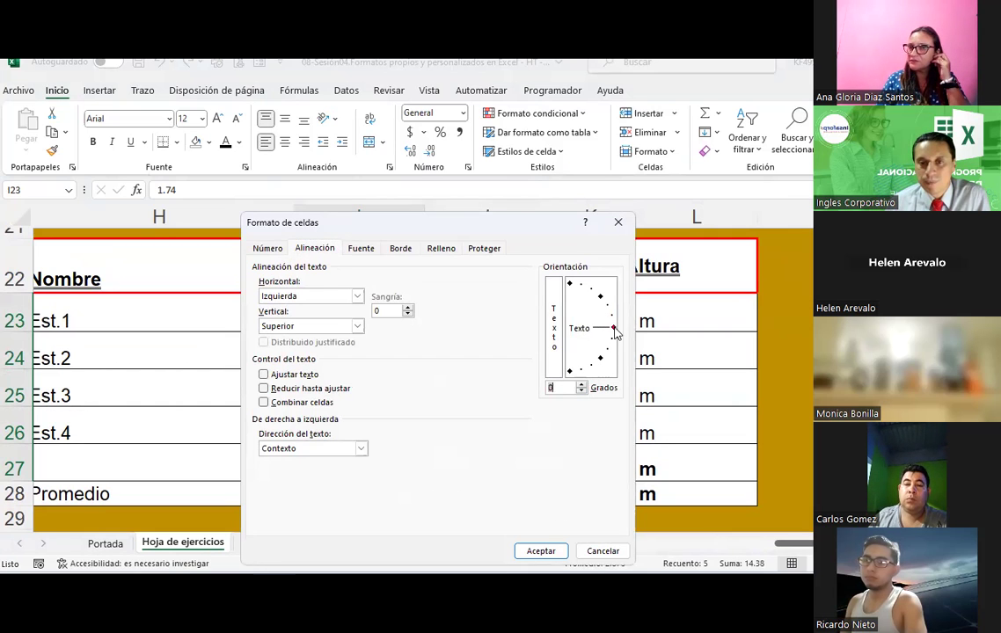
pyautogui.click(543, 552)
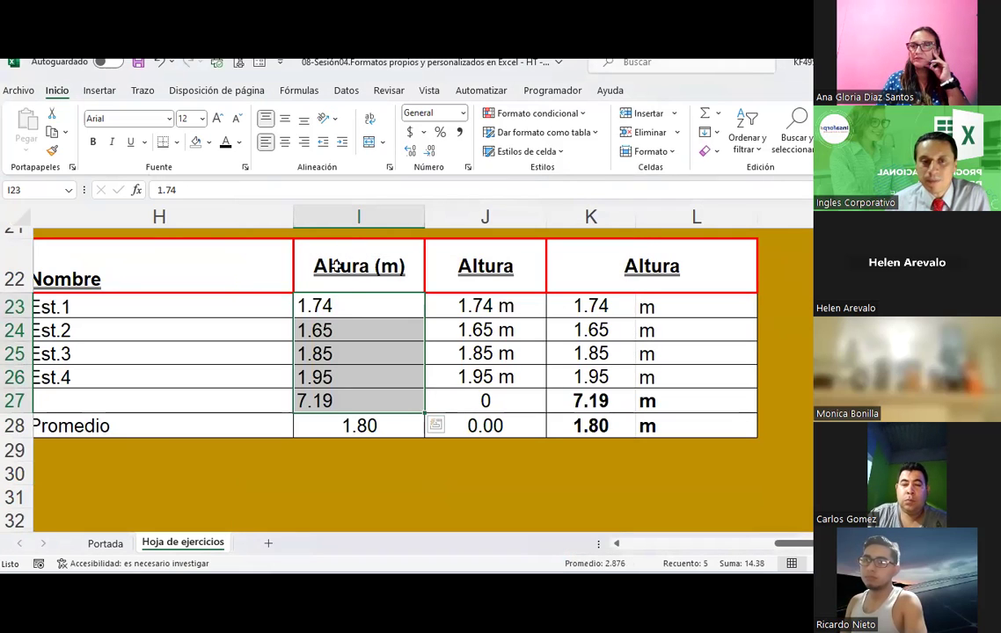
# Step: Review the number and Fuente settings in Formato de celdas, then close the dialog
pyautogui.click(468, 168)
pyautogui.click(446, 212)
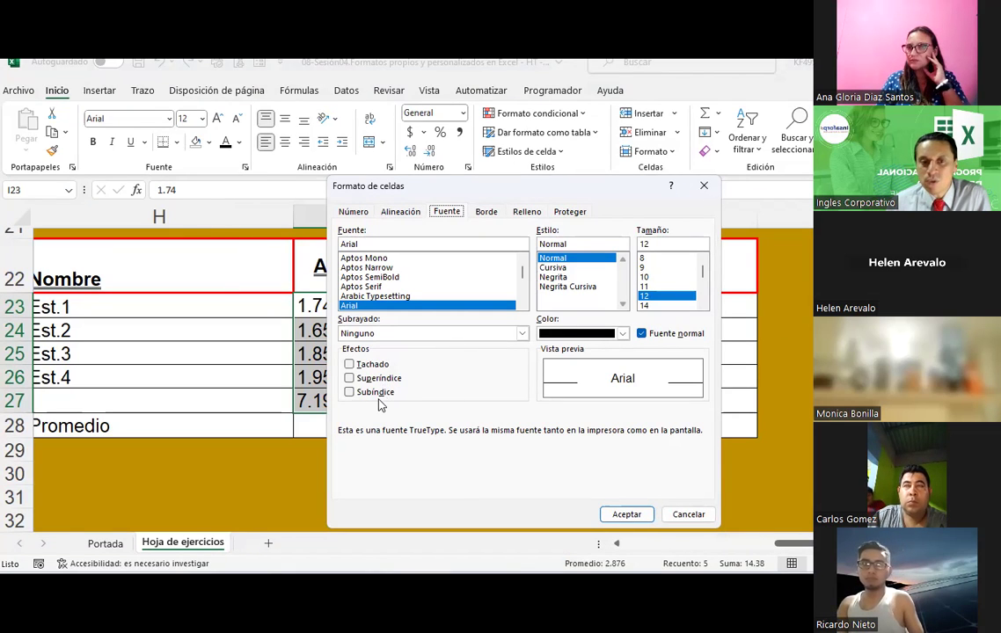
pyautogui.click(689, 514)
pyautogui.moveTo(791, 544); pyautogui.dragTo(737, 552)
# Step: Move to the empty area below the Altura table and enter X2 in I44
pyautogui.scroll(3, 585, 384)
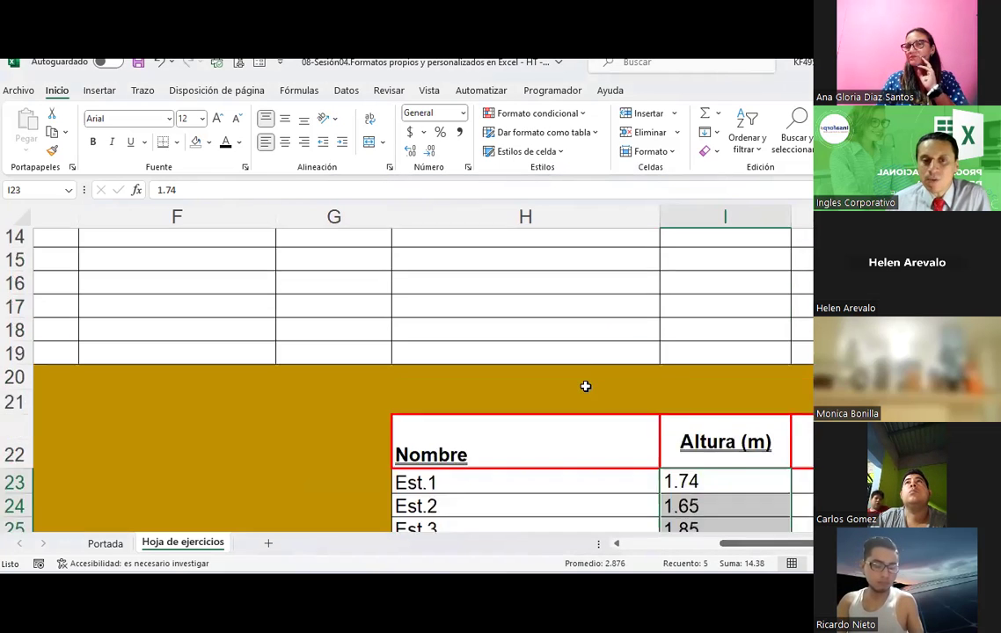
pyautogui.scroll(-6, 586, 384)
pyautogui.keyDown('ctrl'); pyautogui.scroll(-2, 509, 313); pyautogui.keyUp('ctrl')
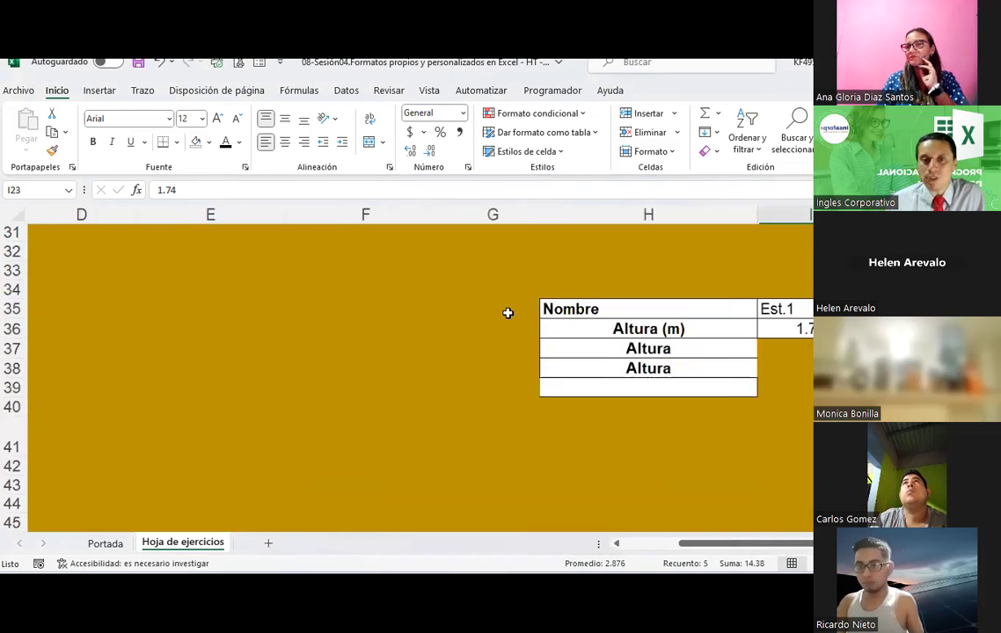
pyautogui.scroll(3, 509, 313)
pyautogui.scroll(1, 508, 313)
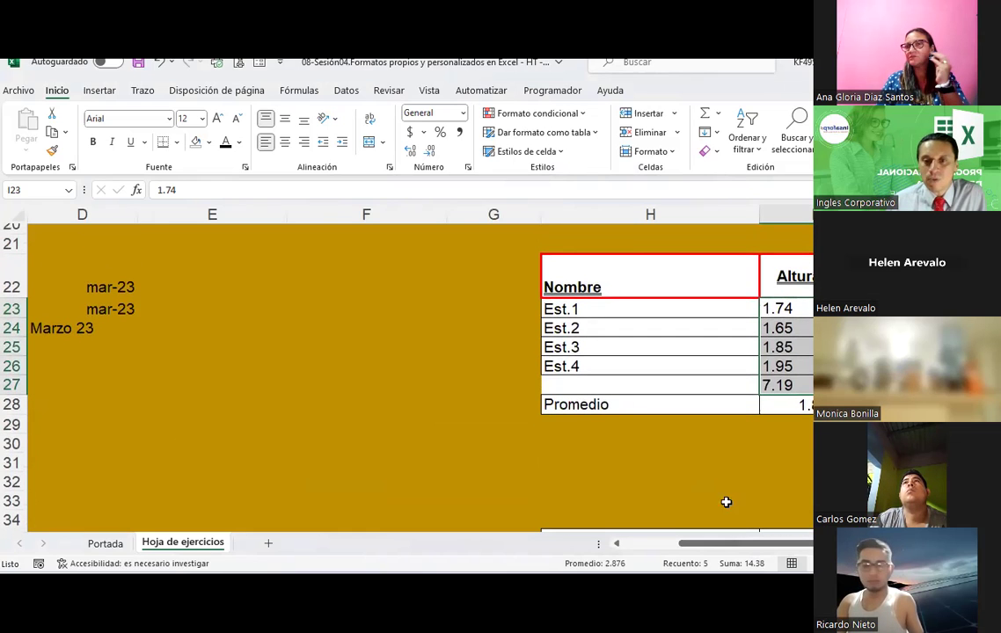
pyautogui.moveTo(720, 543); pyautogui.dragTo(757, 543)
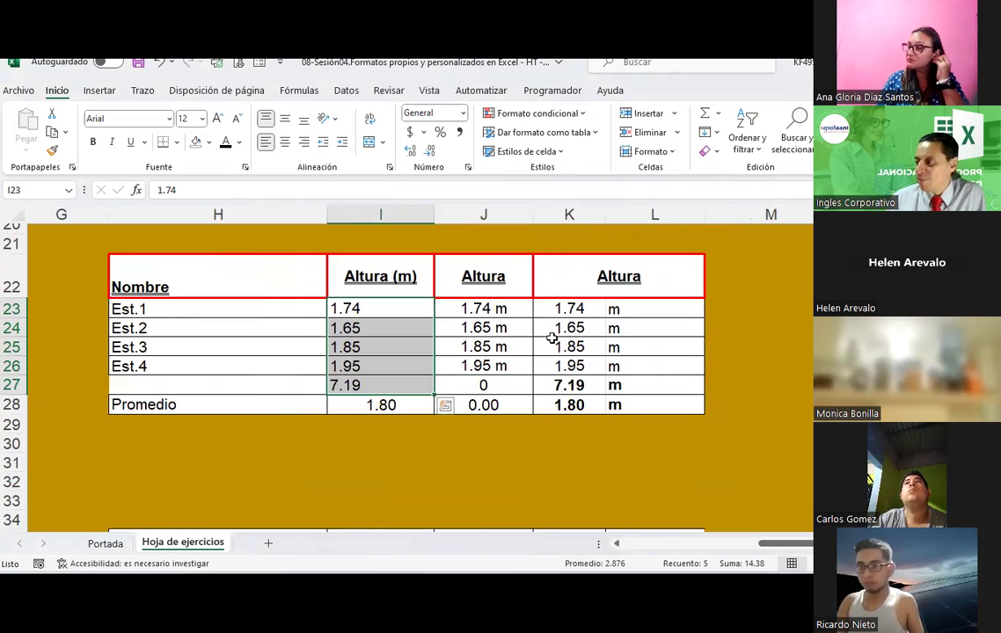
pyautogui.scroll(-3, 539, 330)
pyautogui.scroll(-2, 538, 330)
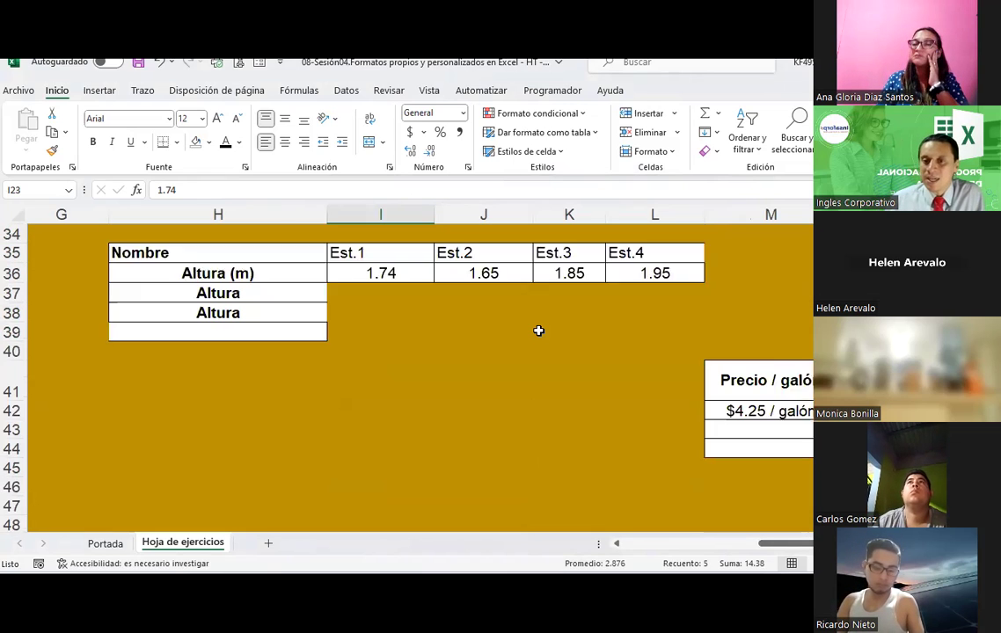
pyautogui.scroll(-1, 538, 331)
pyautogui.click(398, 390)
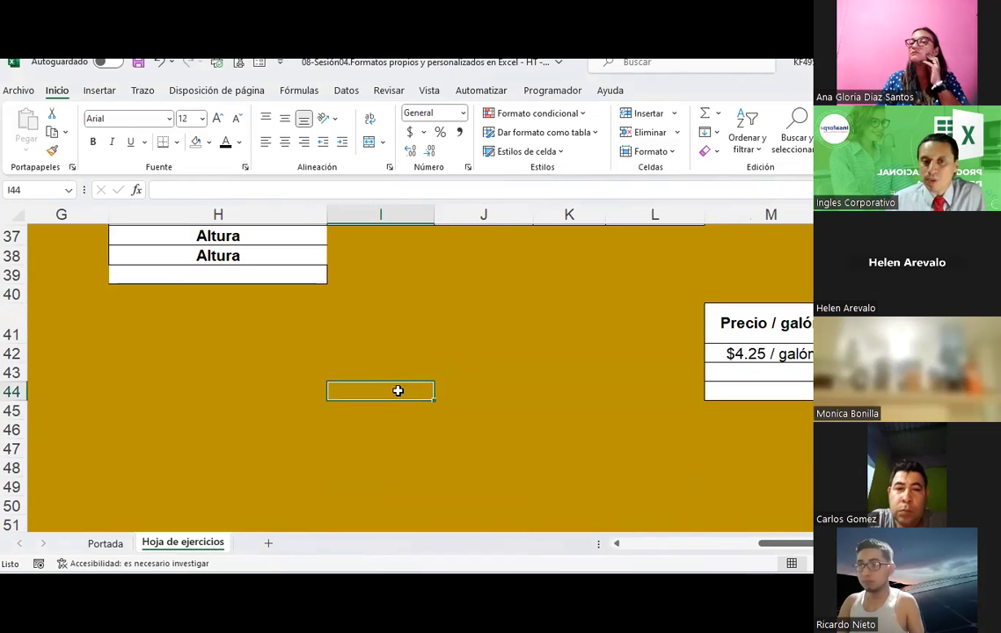
pyautogui.write('X2')
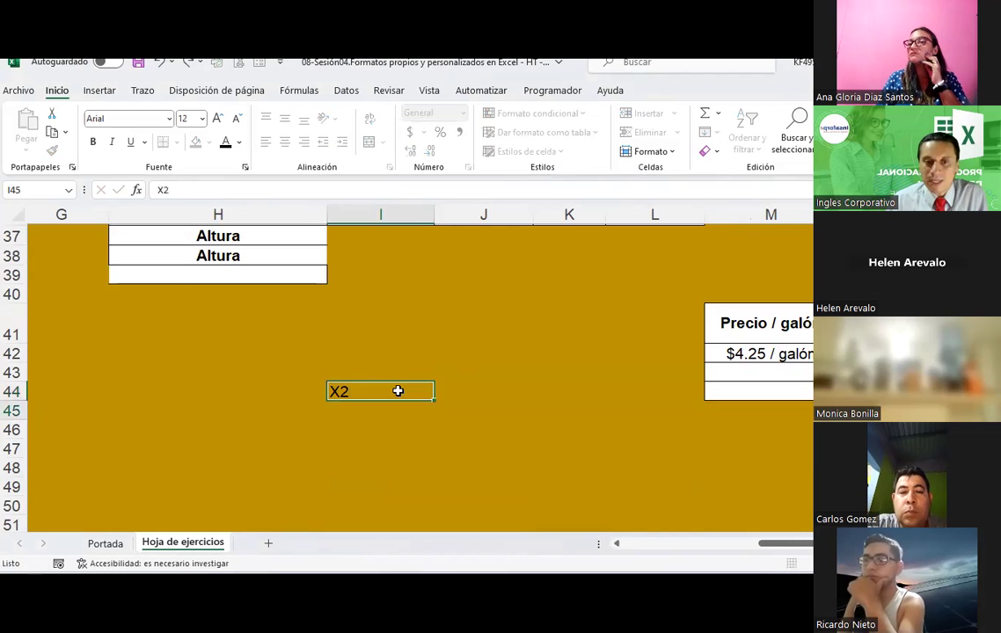
pyautogui.press('Return')
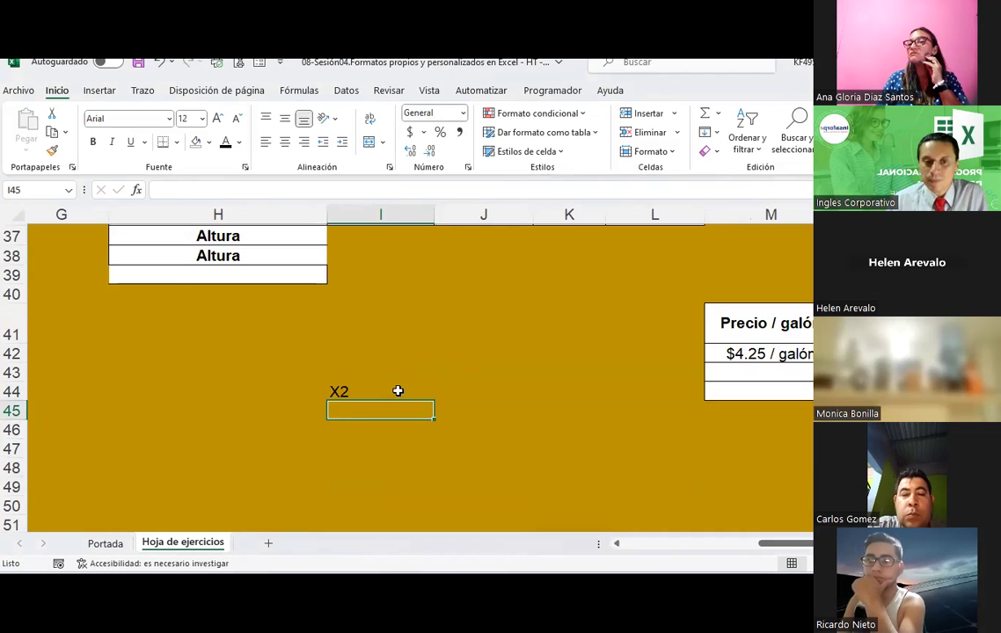
# Step: Enter X2 in I45, then go back into I44 to edit its text
pyautogui.write('X2')
pyautogui.press('Return')
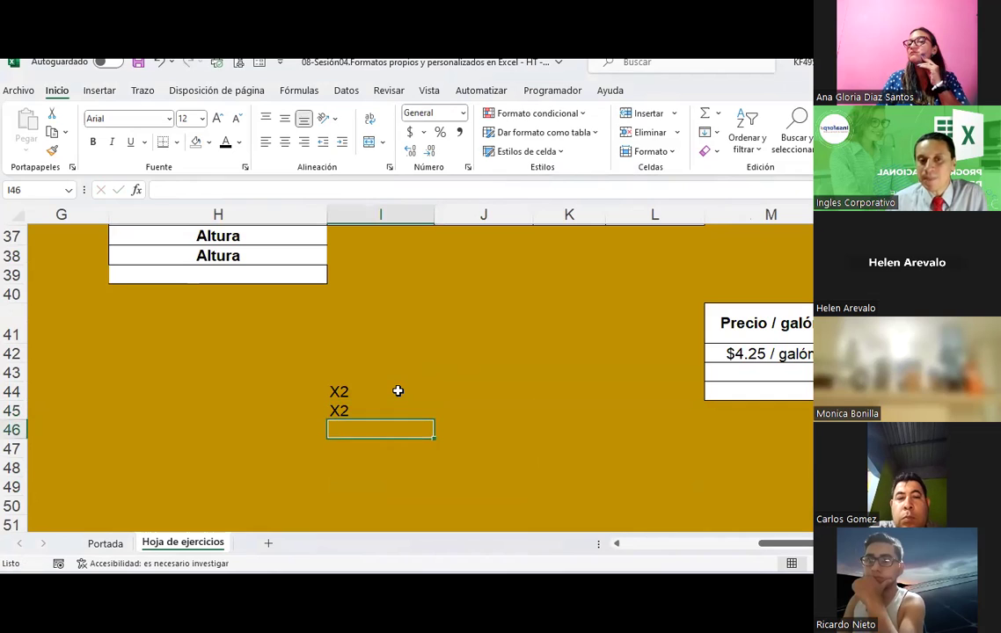
pyautogui.click(341, 388)
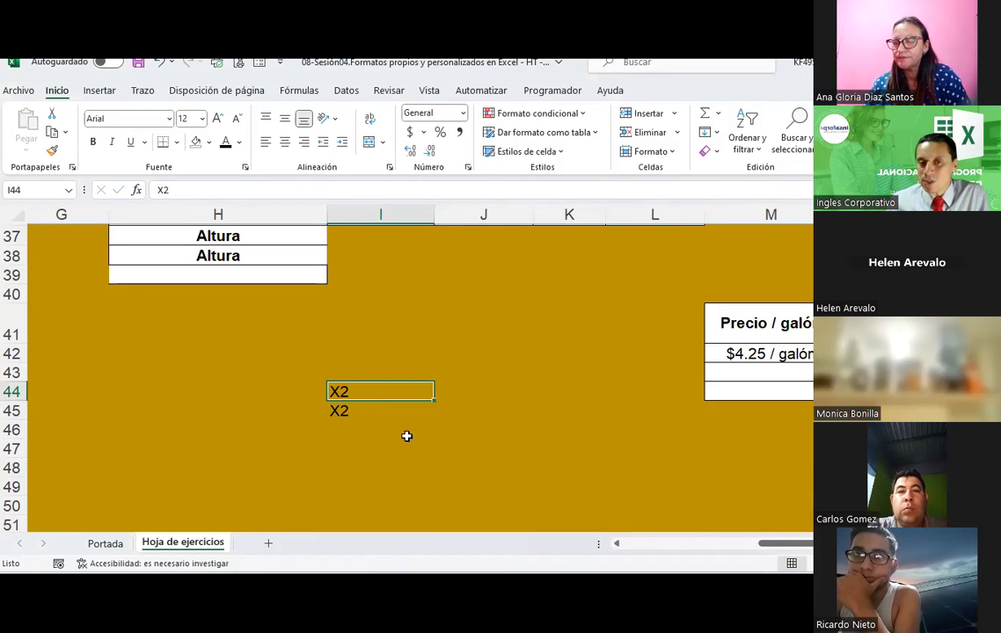
pyautogui.doubleClick(336, 392)
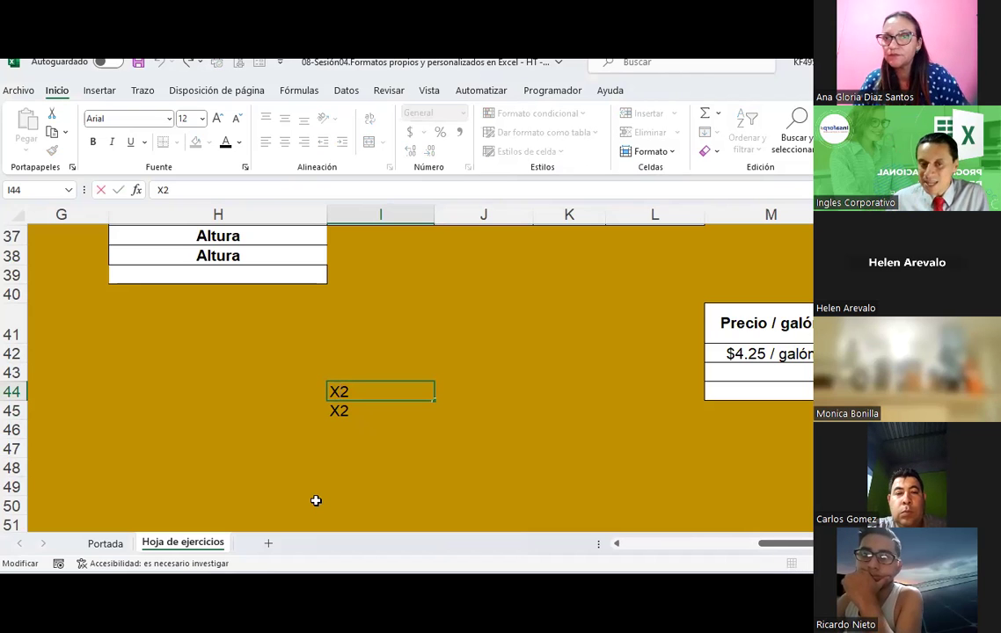
# Step: Select the 2 in I44's text and tick Superíndice in the Fuente dialog so it reads X²
pyautogui.moveTo(341, 392); pyautogui.dragTo(350, 392)
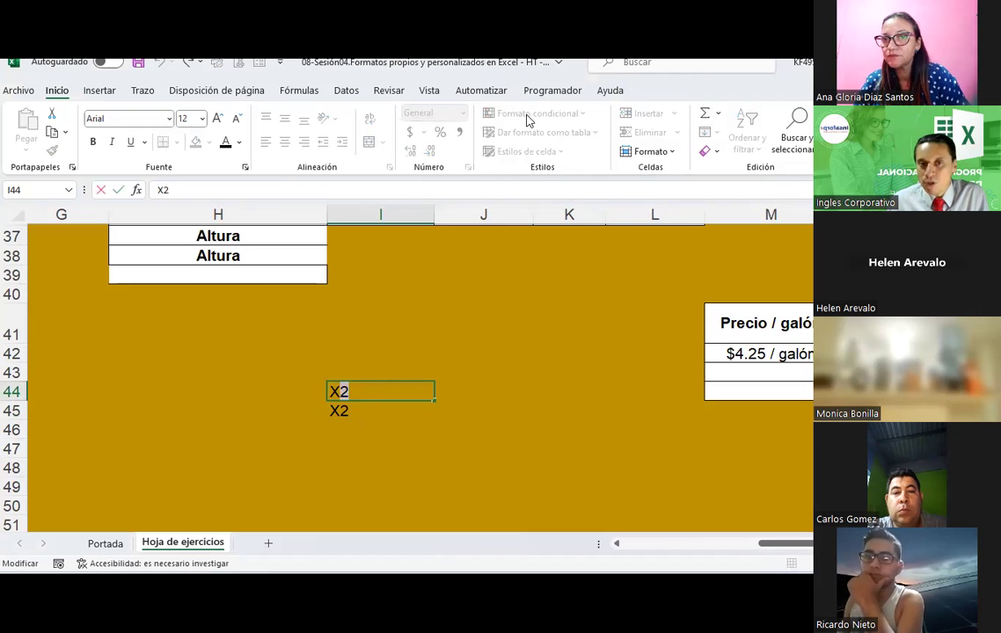
pyautogui.click(246, 171)
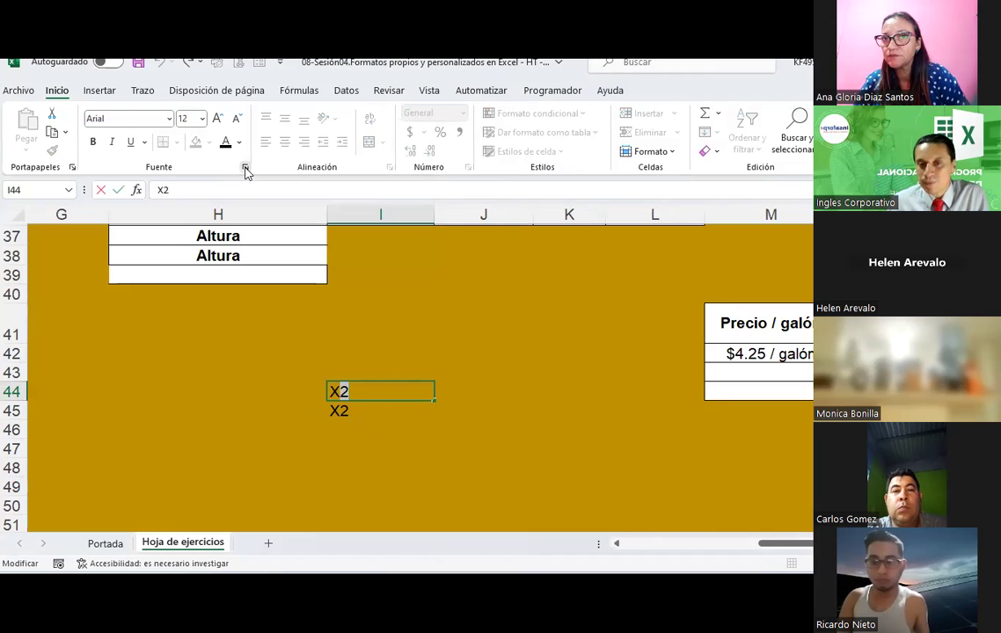
pyautogui.moveTo(457, 193); pyautogui.dragTo(492, 92)
pyautogui.click(393, 248)
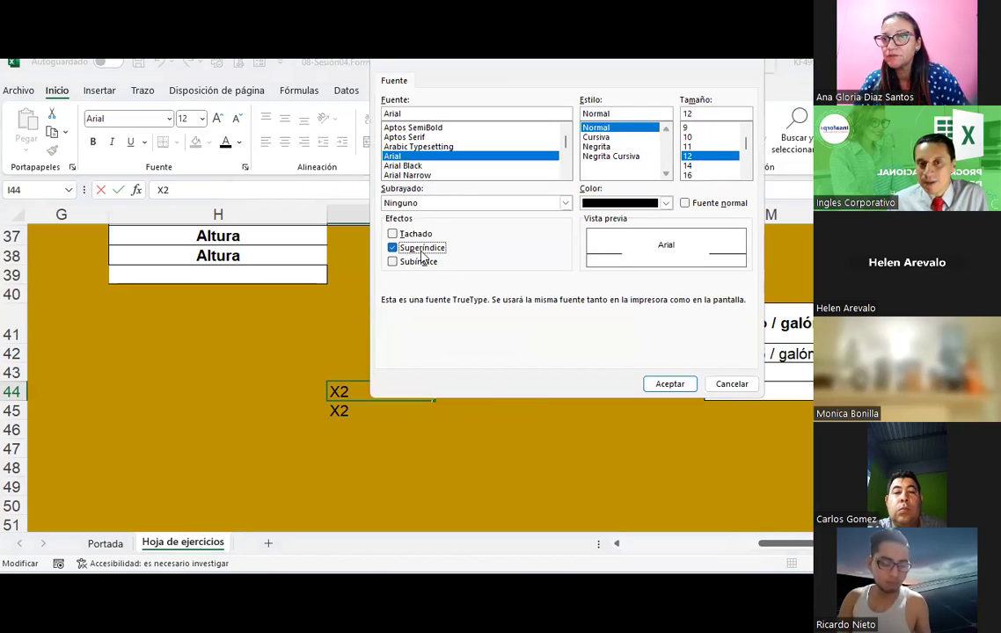
pyautogui.click(666, 384)
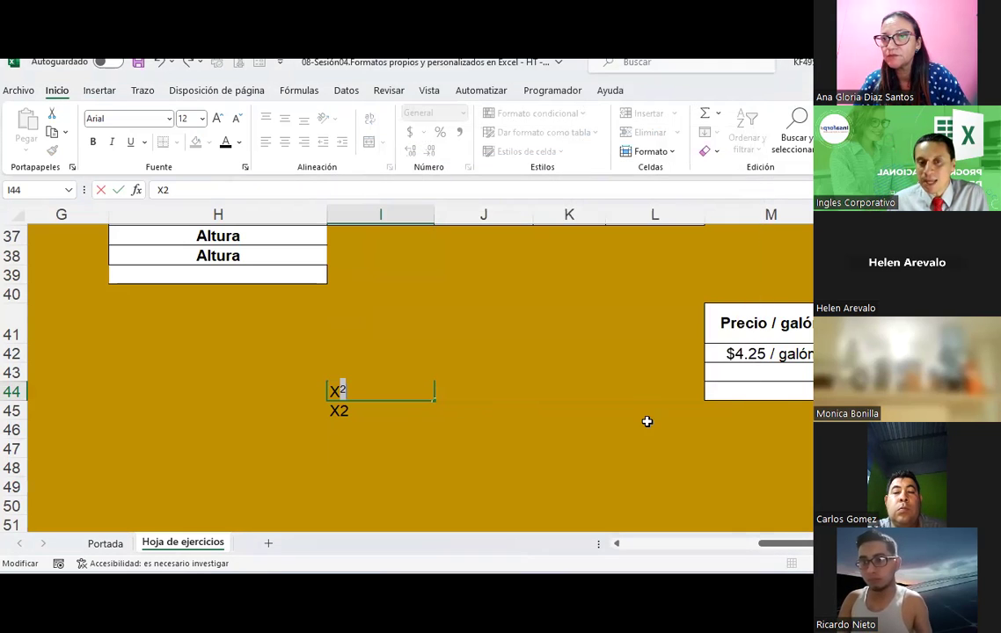
pyautogui.click(648, 420)
pyautogui.click(329, 389)
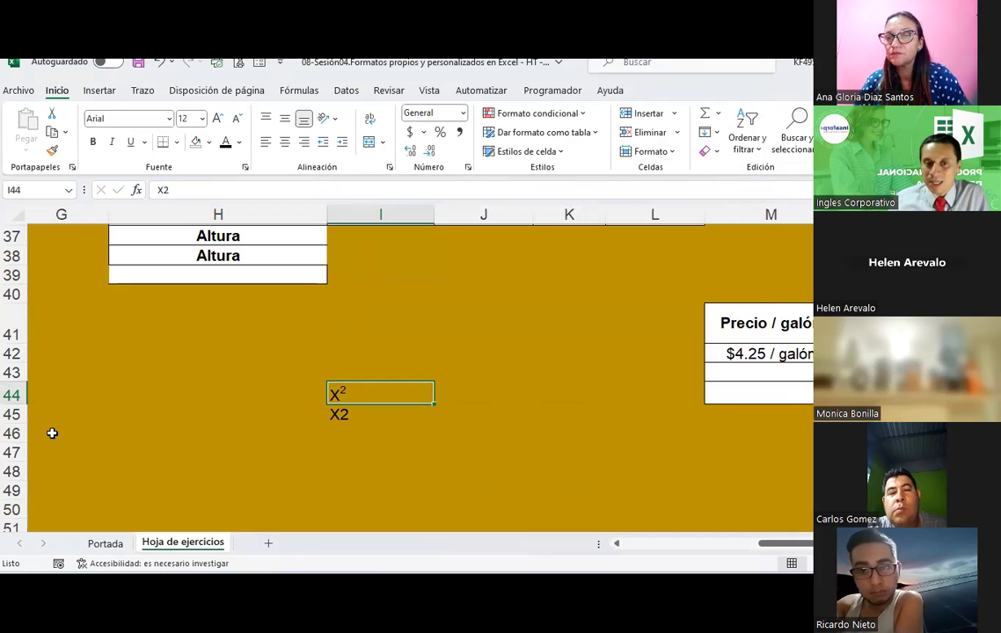
# Step: Type 'Y =' in front of the X² in cell I44
pyautogui.scroll(3, 308, 409)
pyautogui.scroll(-3, 309, 411)
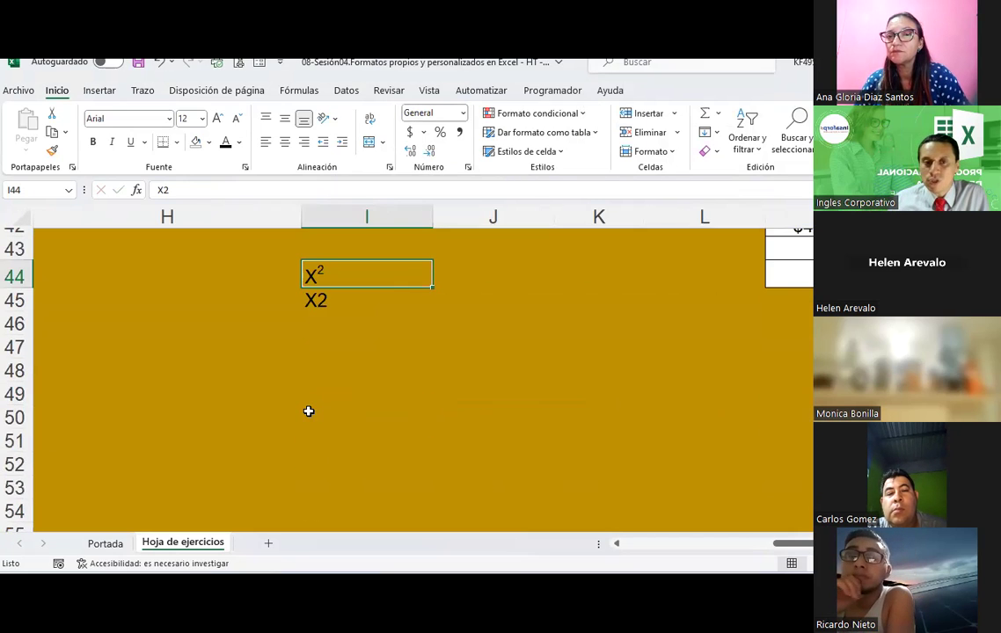
pyautogui.scroll(3, 309, 411)
pyautogui.scroll(1, 308, 411)
pyautogui.scroll(-1, 309, 411)
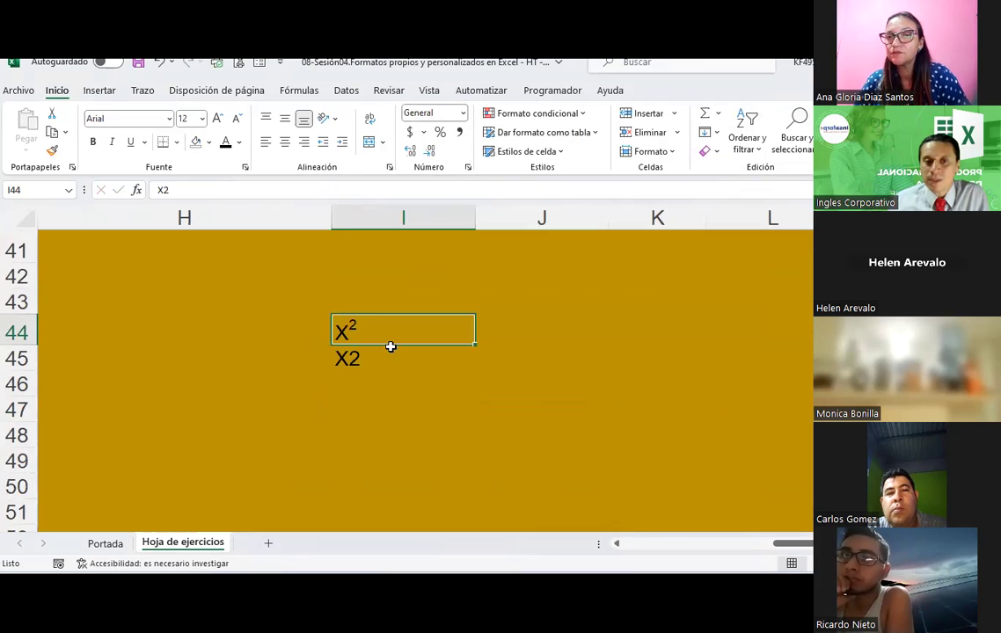
pyautogui.doubleClick(339, 327)
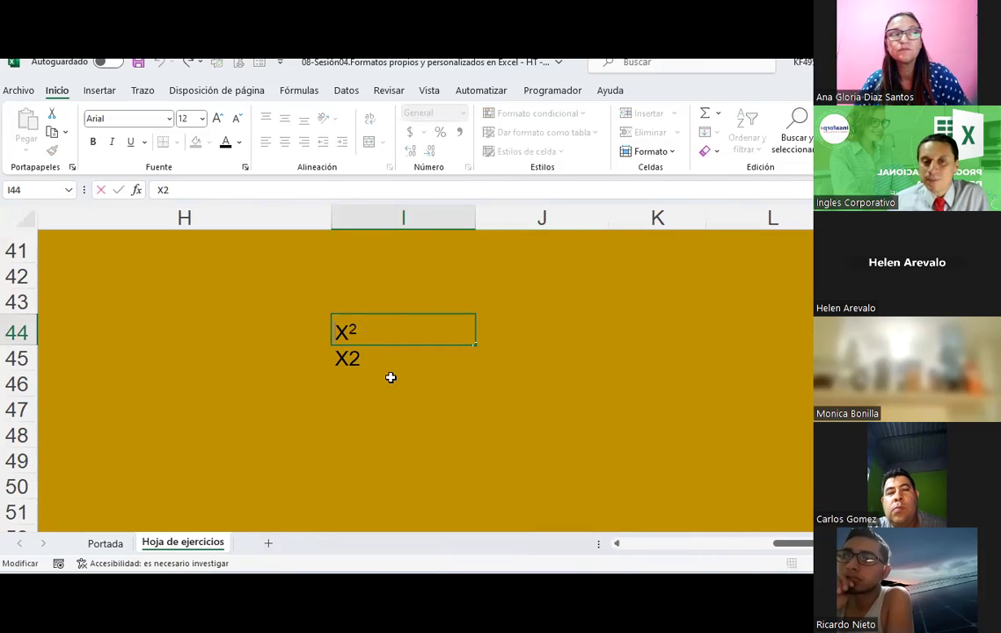
pyautogui.write('y=')
pyautogui.press('BackSpace')
pyautogui.press('BackSpace')
pyautogui.write('Y ')
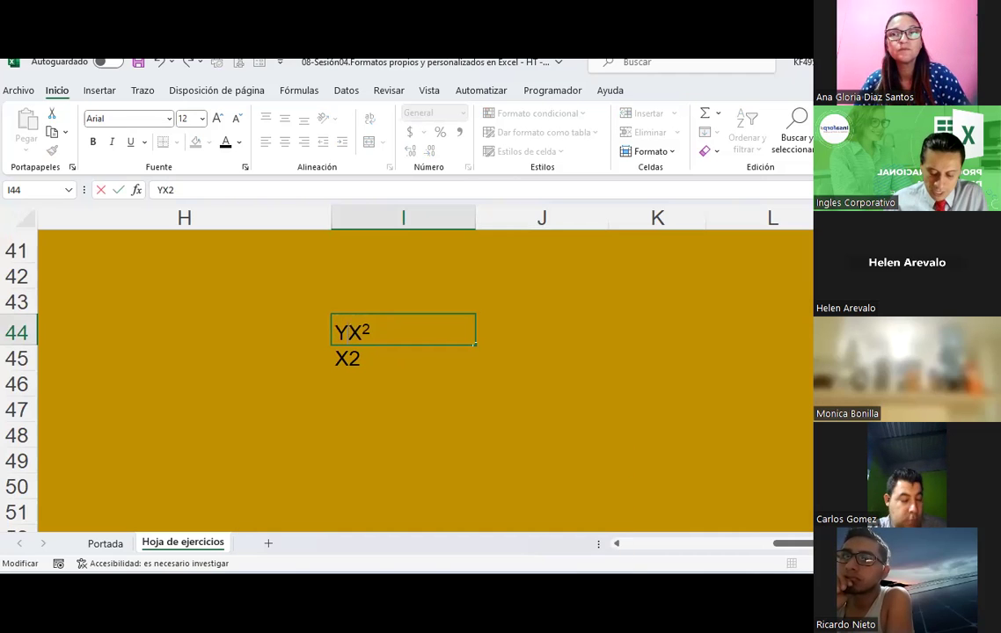
pyautogui.write('=')
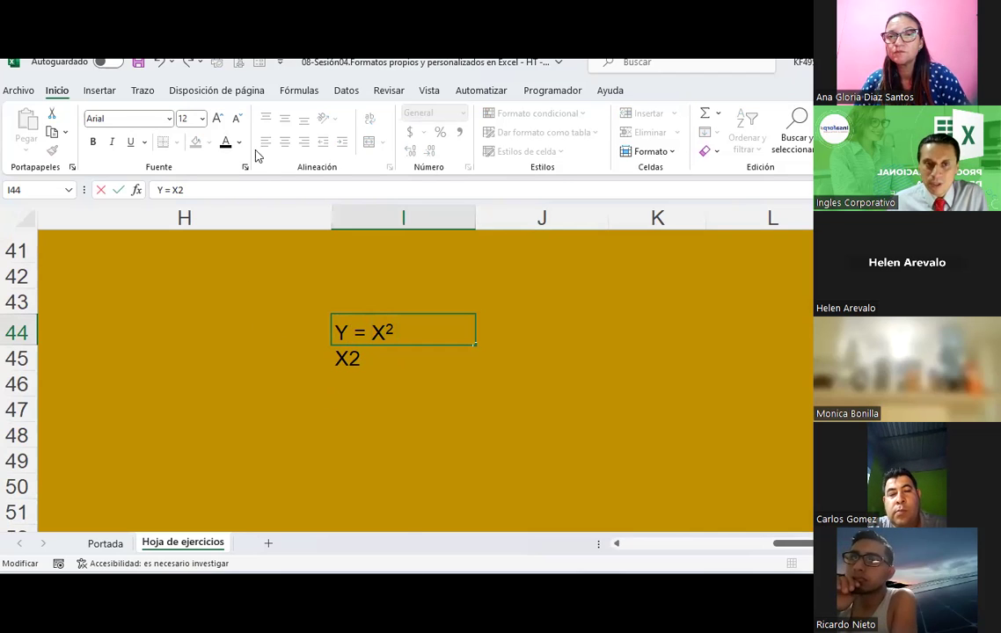
# Step: Reset the font effect via Fuente, then add '+ 1' to complete Y = X² + 1
pyautogui.hotkey('ctrl', '1')
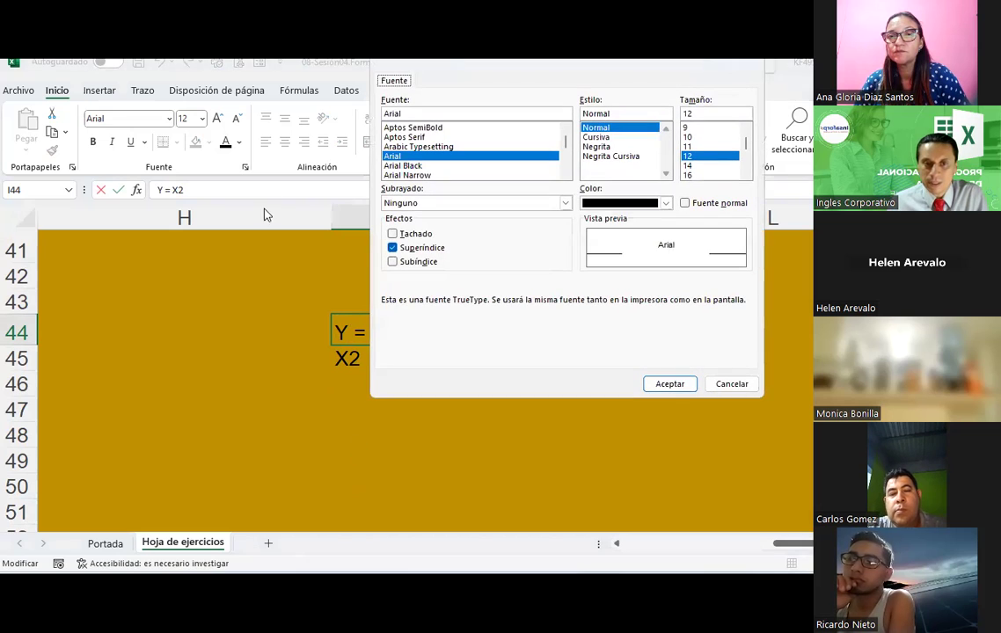
pyautogui.click(668, 384)
pyautogui.write('+')
pyautogui.press('BackSpace')
pyautogui.write('1')
pyautogui.press('Return')
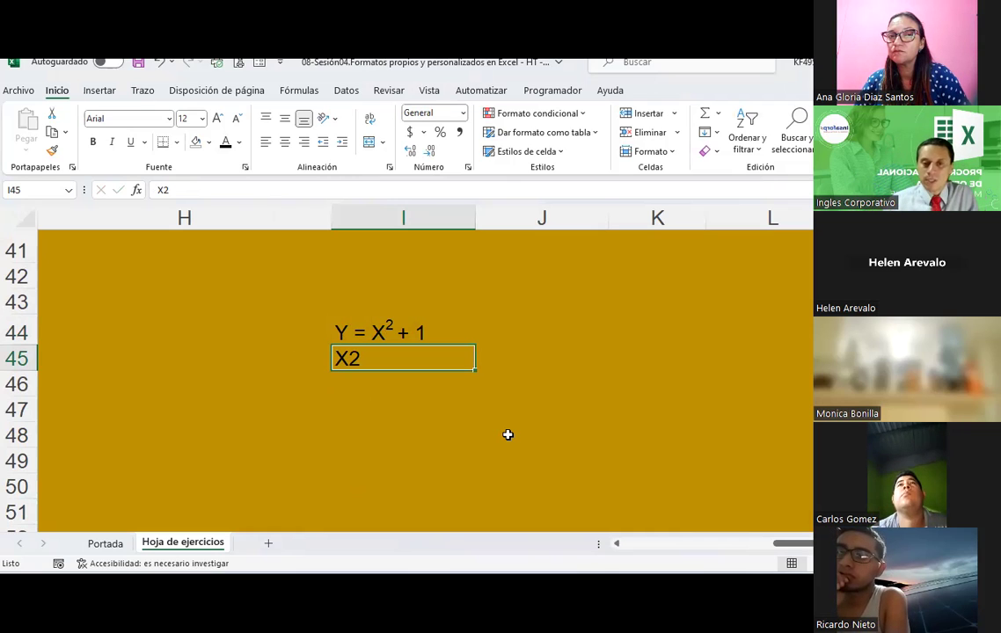
pyautogui.click(508, 434)
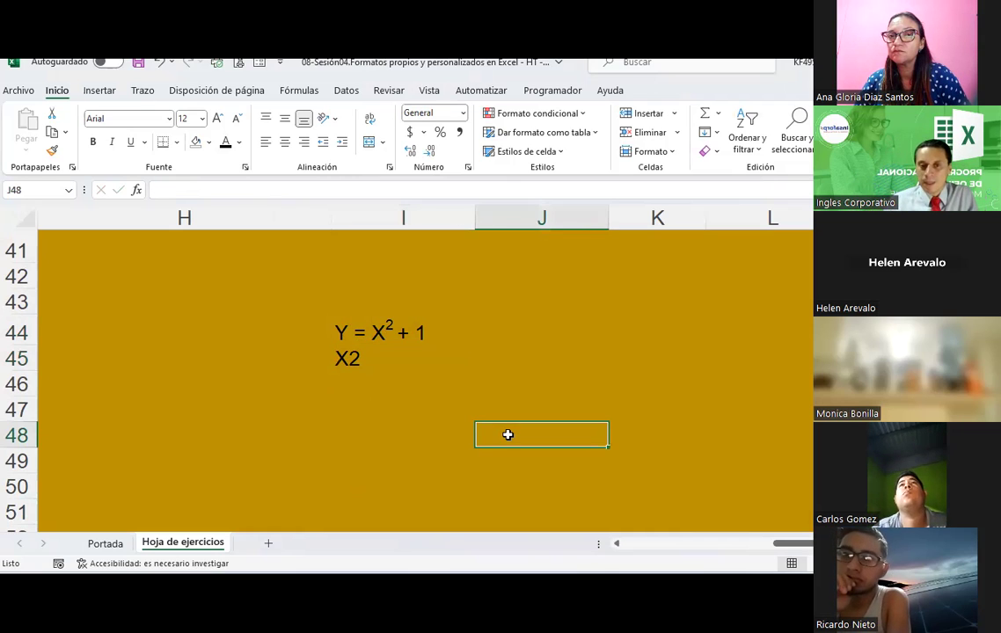
pyautogui.click(341, 355)
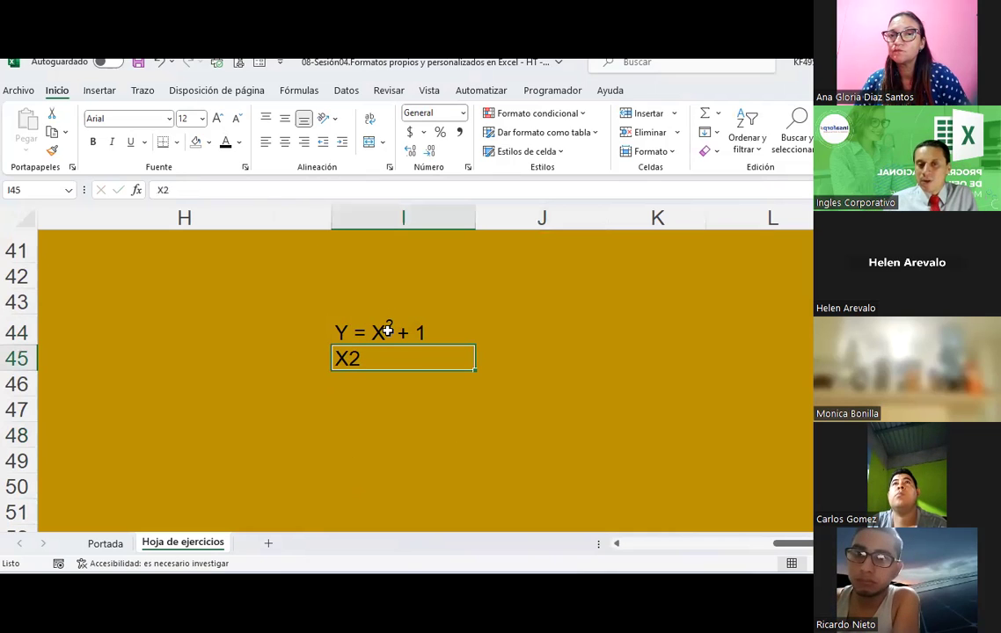
# Step: Format the 2 in cell I45 as Subíndice so it reads X₂
pyautogui.doubleClick(351, 359)
pyautogui.moveTo(349, 358); pyautogui.dragTo(359, 359)
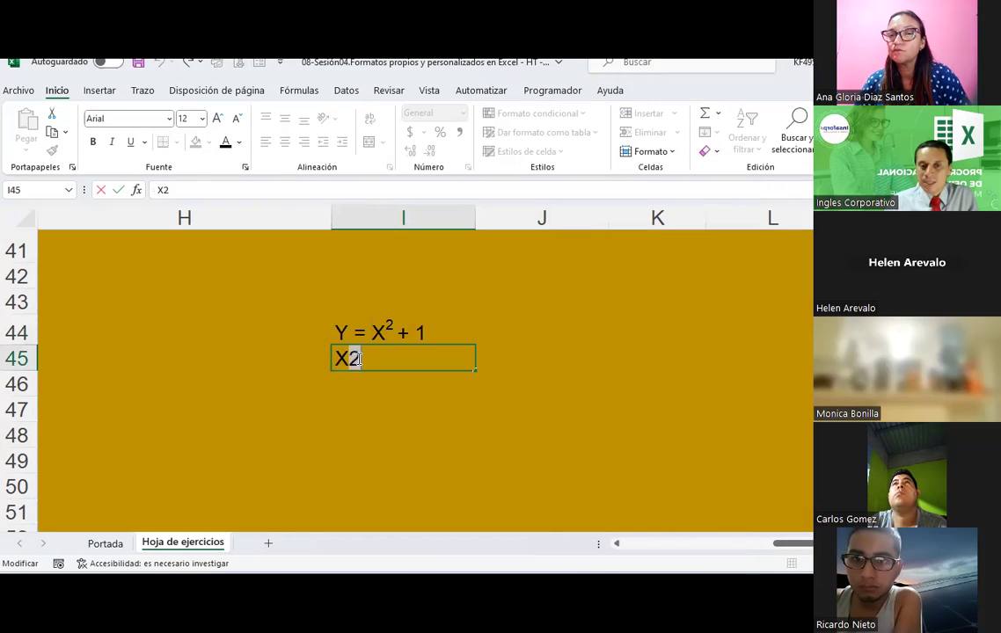
pyautogui.click(245, 168)
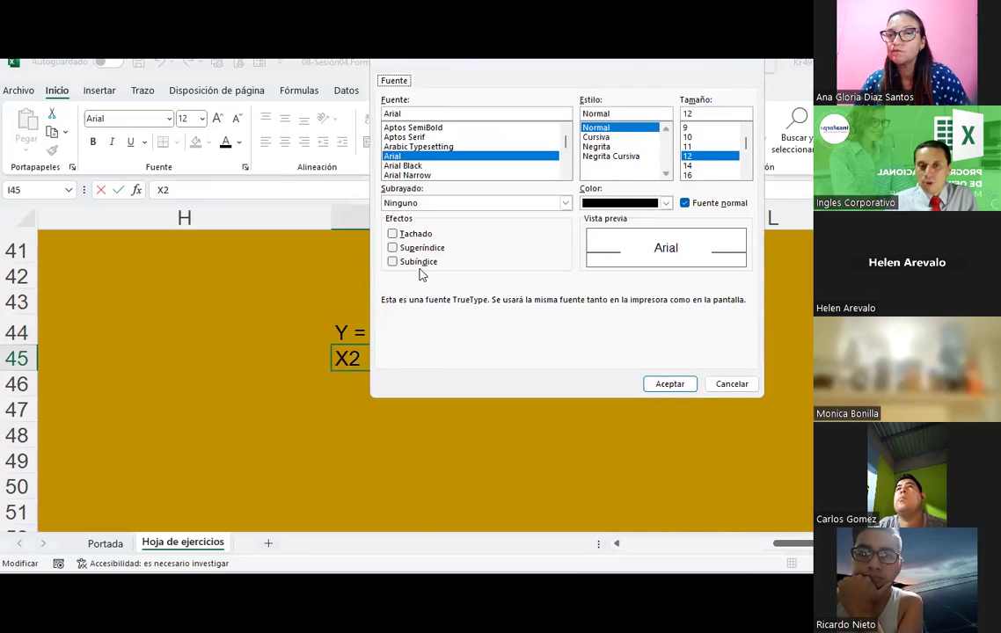
pyautogui.click(419, 264)
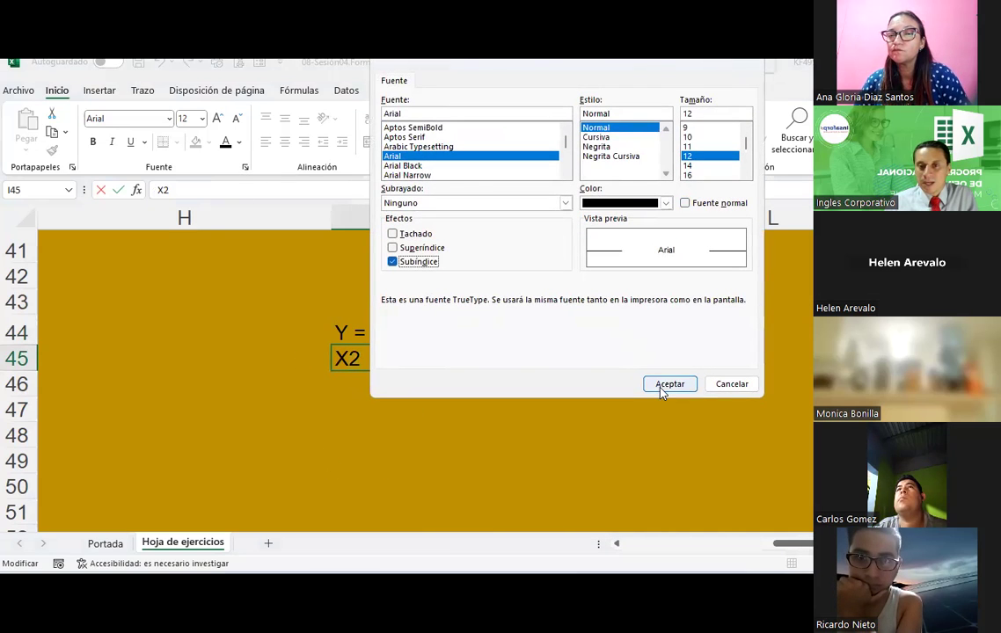
pyautogui.click(662, 384)
pyautogui.moveTo(532, 518); pyautogui.dragTo(530, 498)
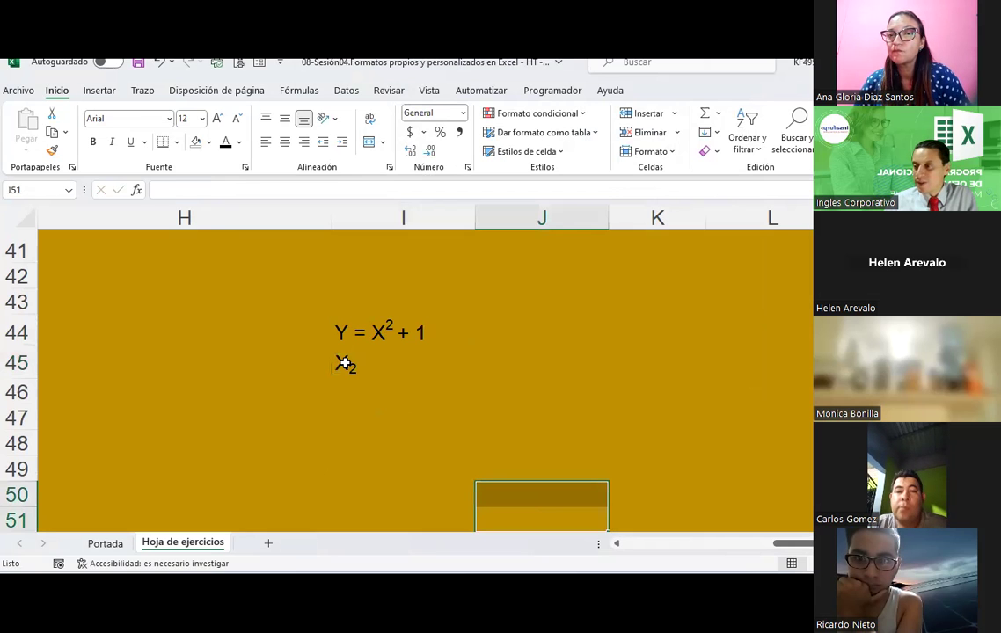
# Step: Strip the equation text from I44 so it reads just X², then reselect the cell
pyautogui.doubleClick(361, 334)
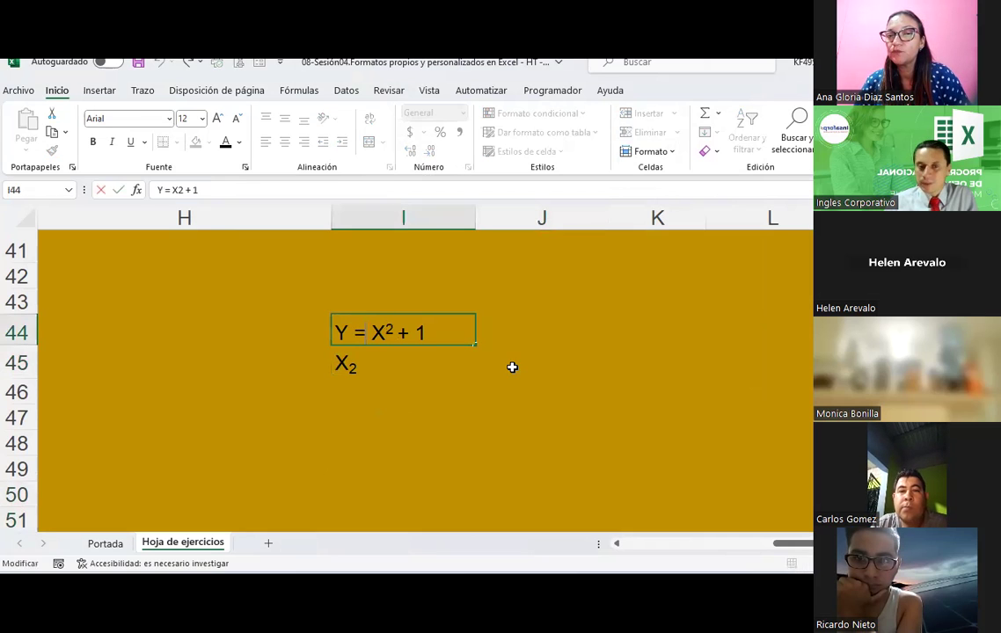
pyautogui.press('BackSpace')
pyautogui.press('BackSpace')
pyautogui.press('BackSpace')
pyautogui.press('BackSpace')
pyautogui.press('Delete')
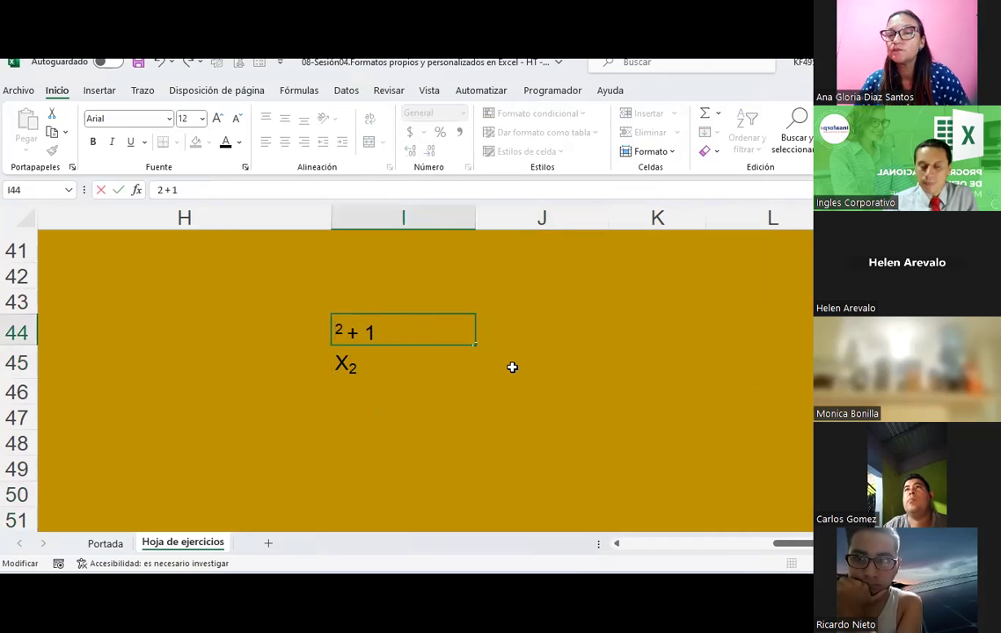
pyautogui.write('X')
pyautogui.press('BackSpace')
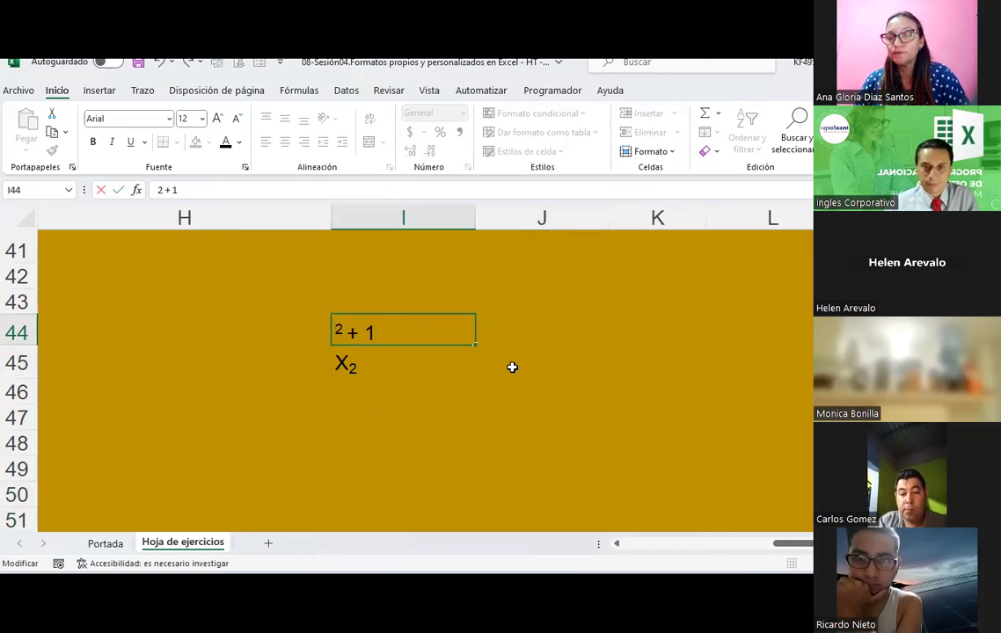
pyautogui.write('X')
pyautogui.click(428, 342)
pyautogui.write('¿')
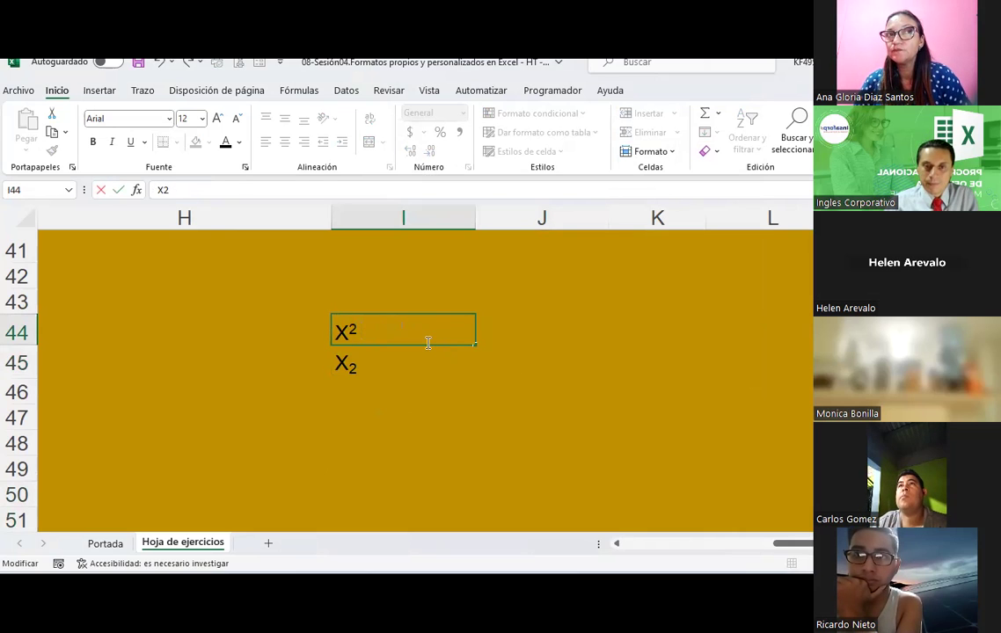
pyautogui.press('Return')
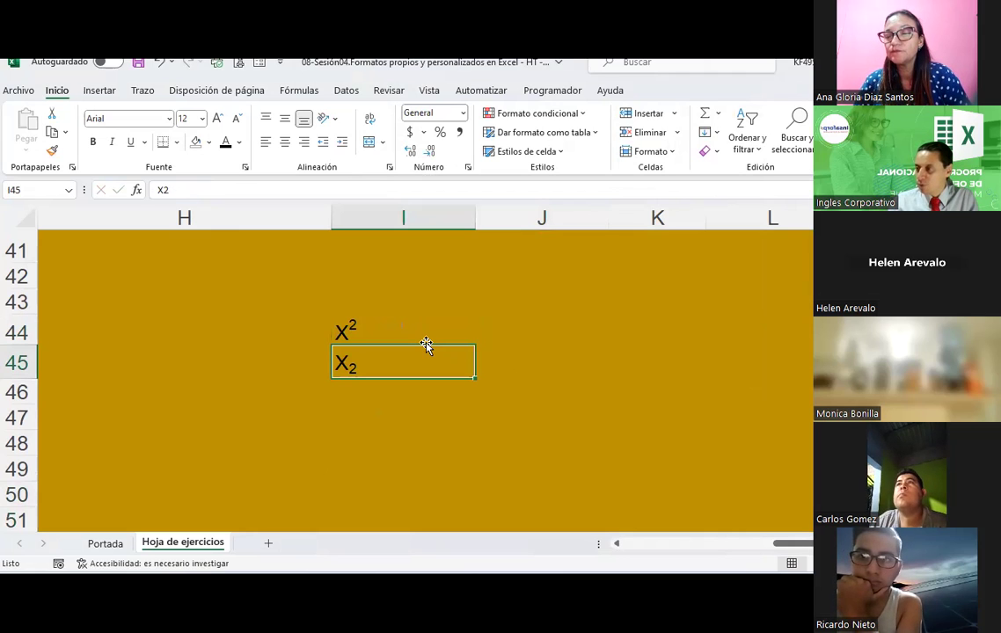
pyautogui.click(478, 312)
pyautogui.click(380, 322)
pyautogui.click(370, 361)
pyautogui.click(361, 326)
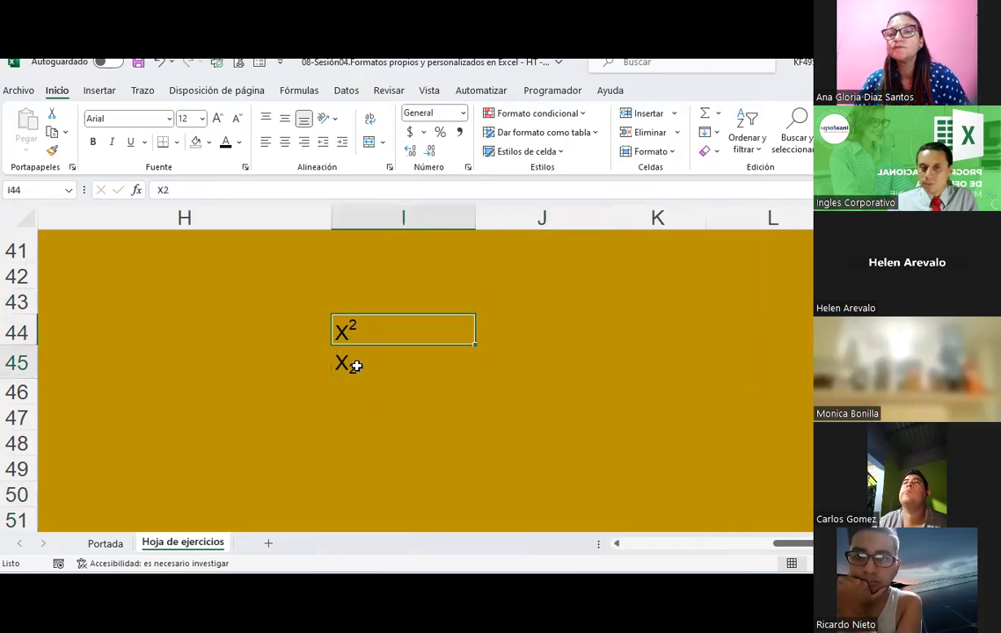
pyautogui.click(468, 168)
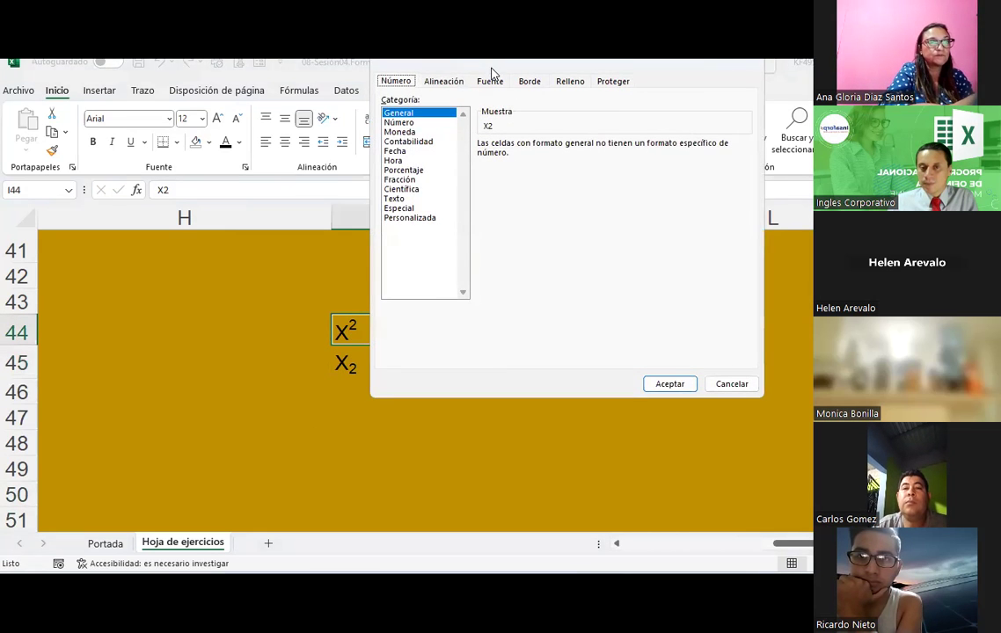
pyautogui.moveTo(493, 73); pyautogui.dragTo(551, 166)
pyautogui.click(549, 175)
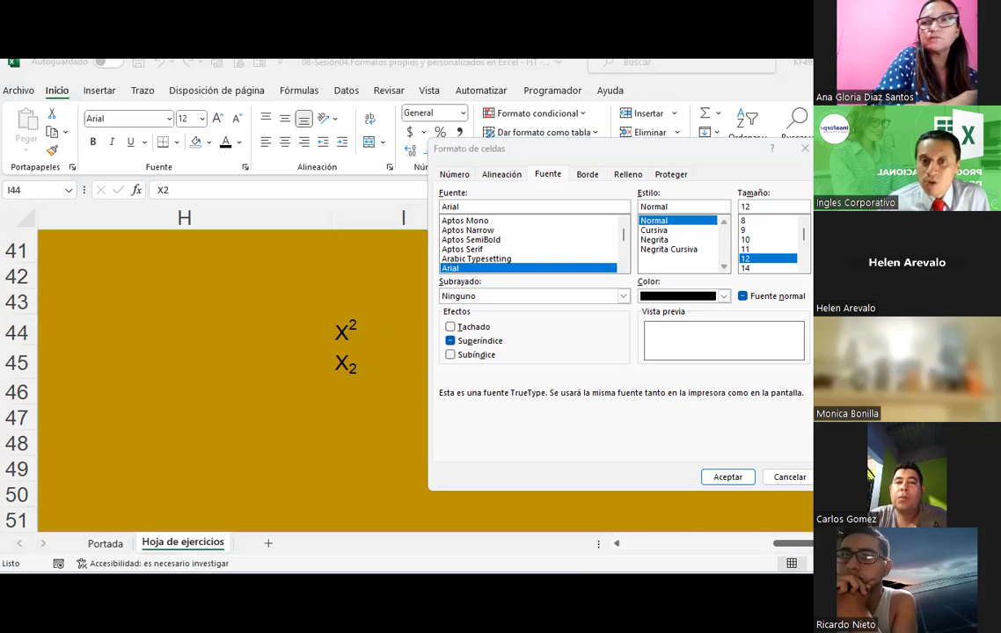
pyautogui.click(587, 175)
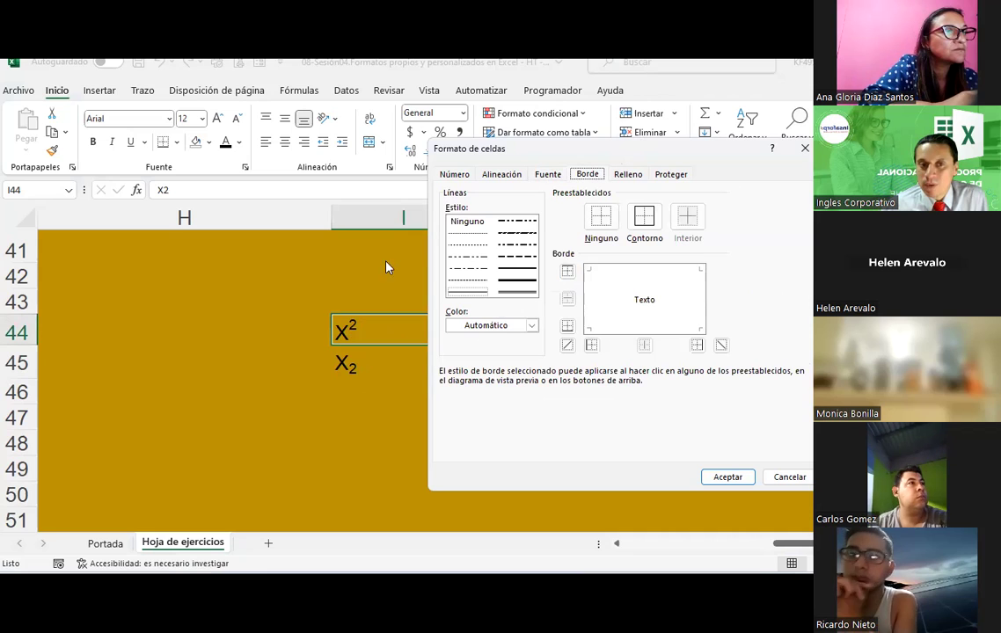
pyautogui.click(802, 154)
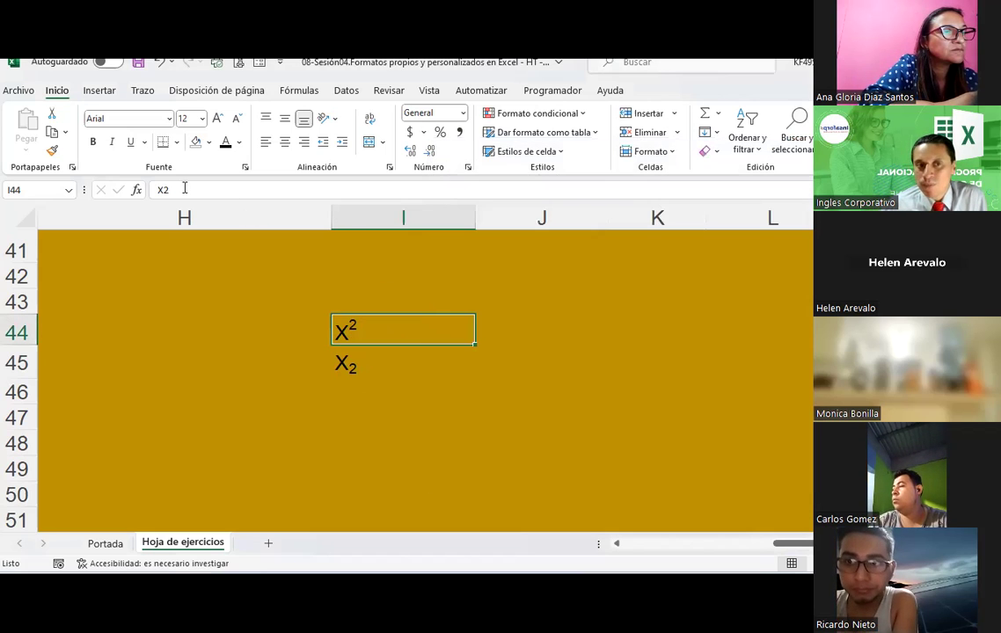
pyautogui.click(176, 143)
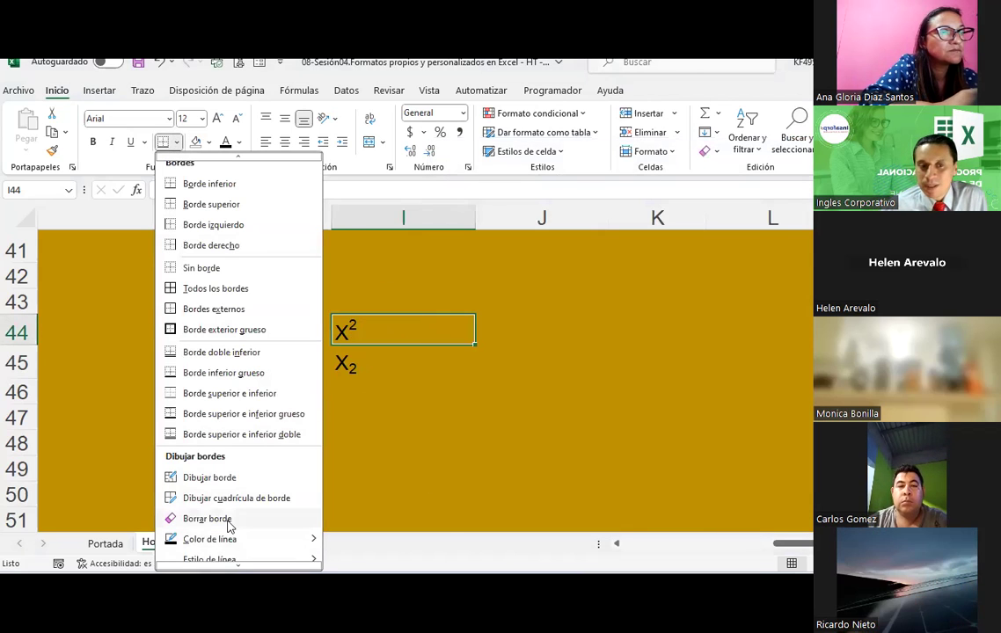
pyautogui.moveTo(209, 540)
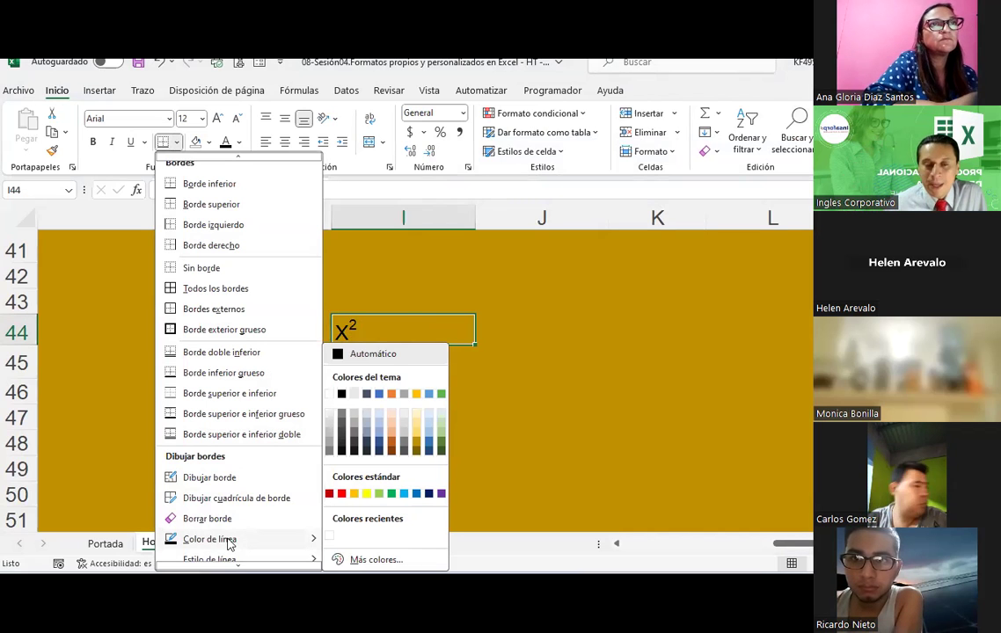
pyautogui.click(558, 281)
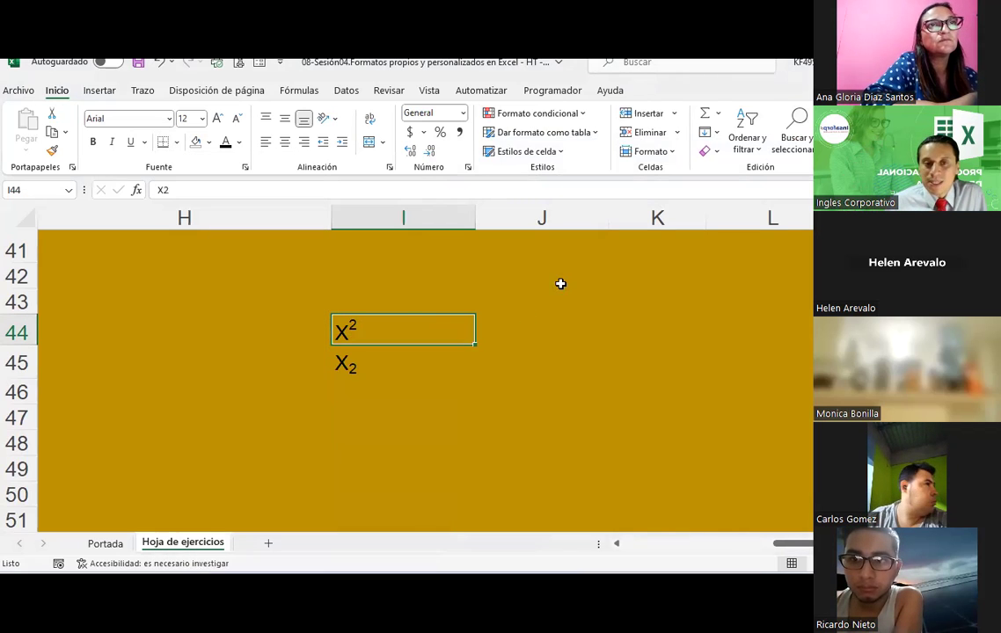
# Step: In the Borde settings, add bottom, top and left outline edges to cell I44
pyautogui.click(467, 167)
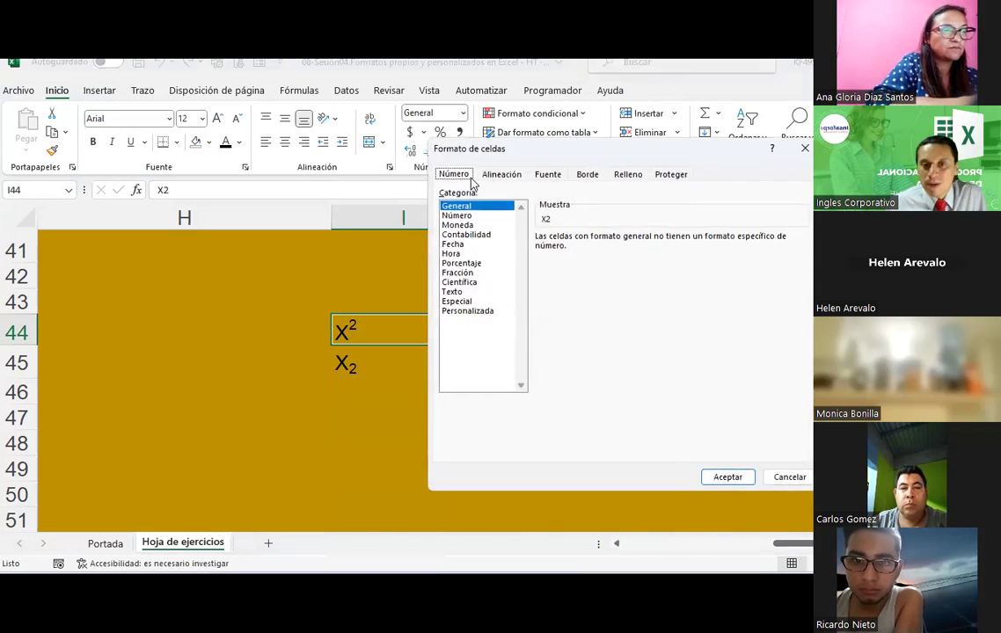
pyautogui.click(584, 175)
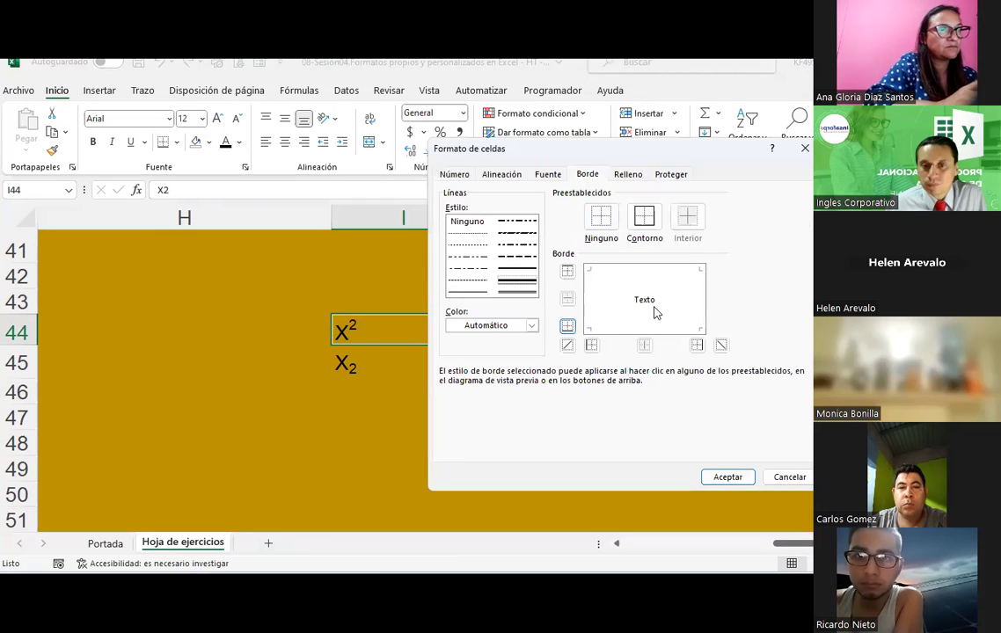
pyautogui.click(568, 324)
pyautogui.click(641, 275)
pyautogui.click(594, 297)
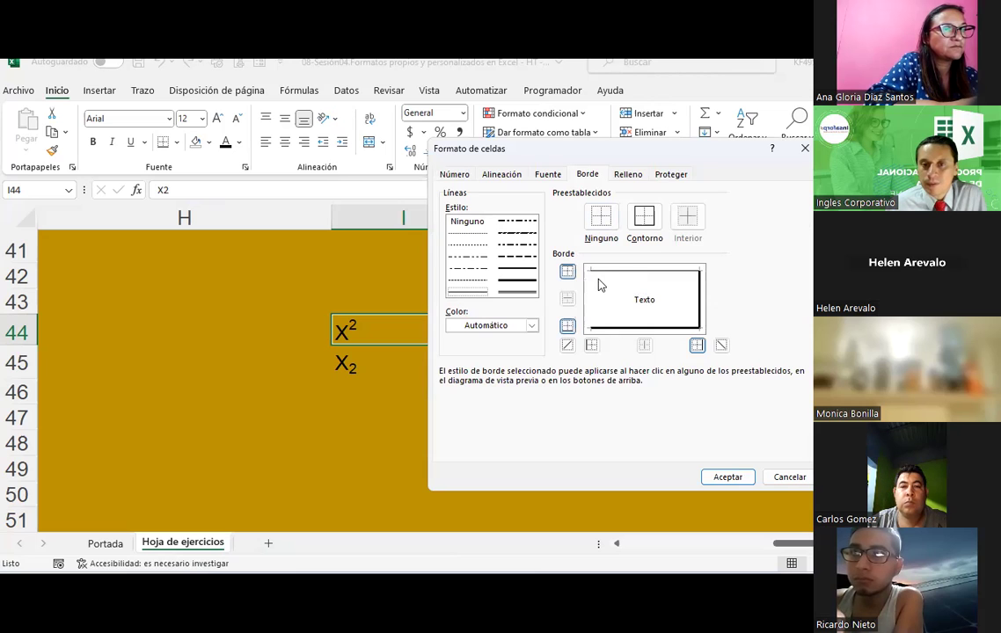
# Step: Apply a thick dark navy line to I44's outline and confirm, then reselect I44
pyautogui.click(531, 327)
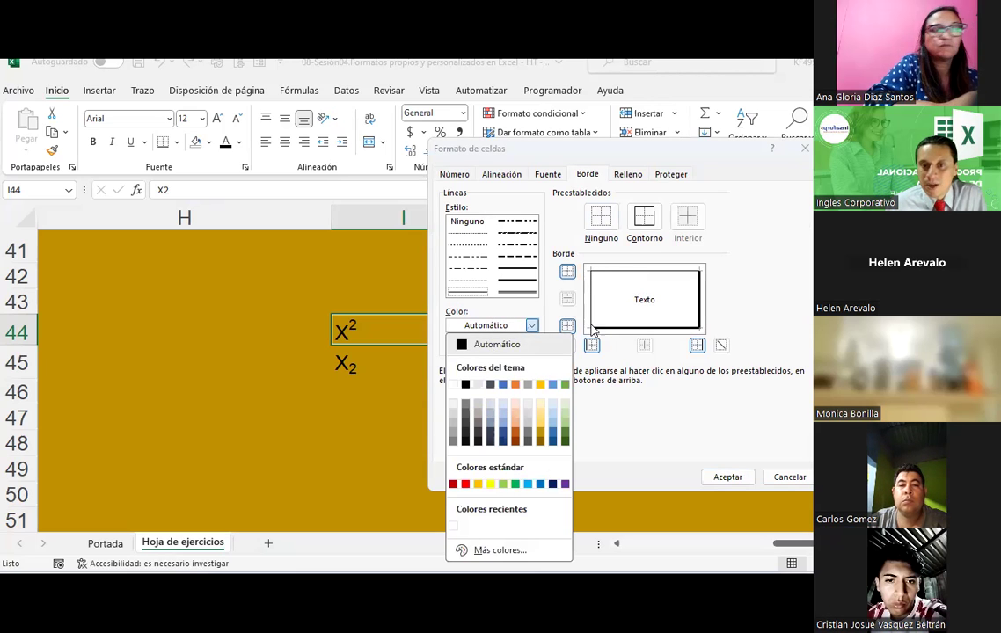
pyautogui.click(503, 439)
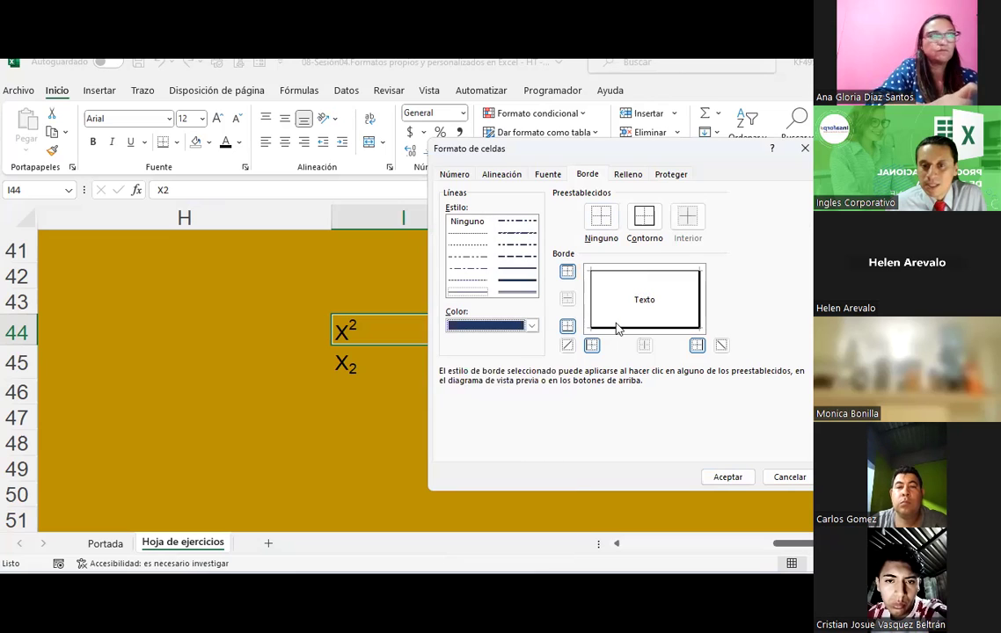
pyautogui.click(523, 279)
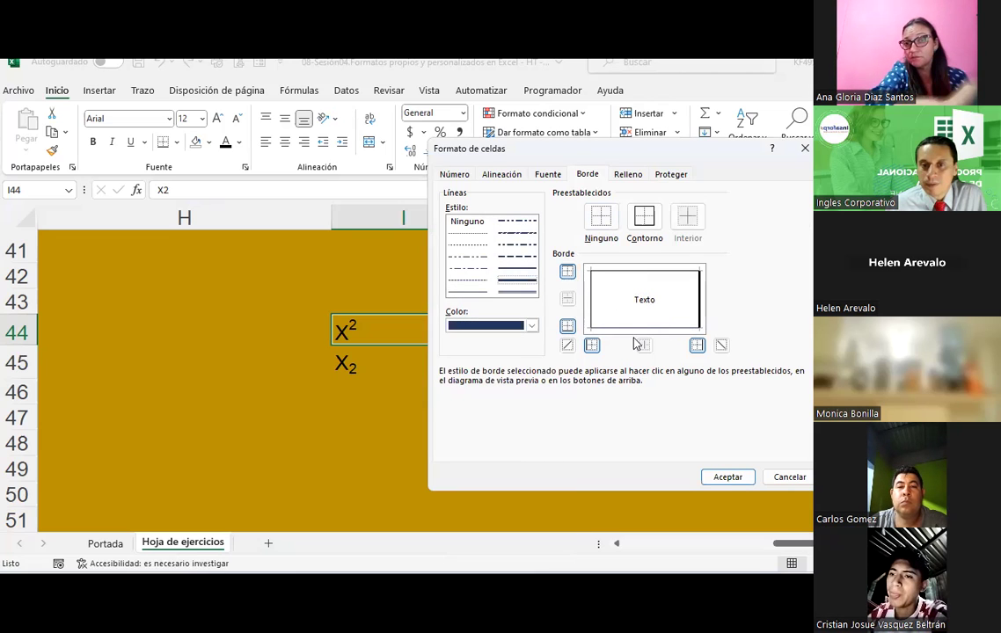
pyautogui.click(691, 304)
pyautogui.click(488, 292)
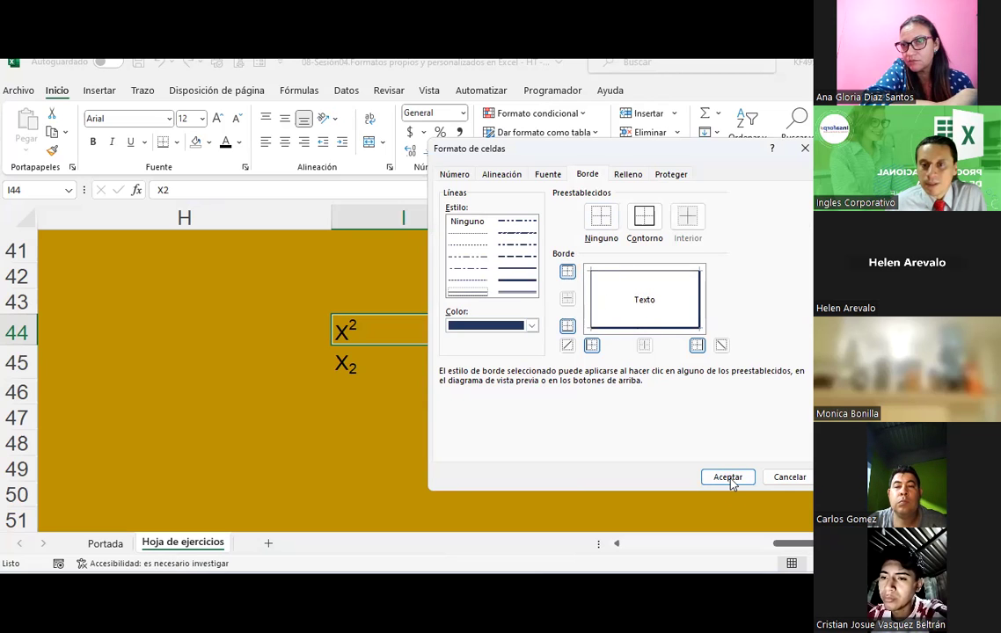
pyautogui.click(729, 477)
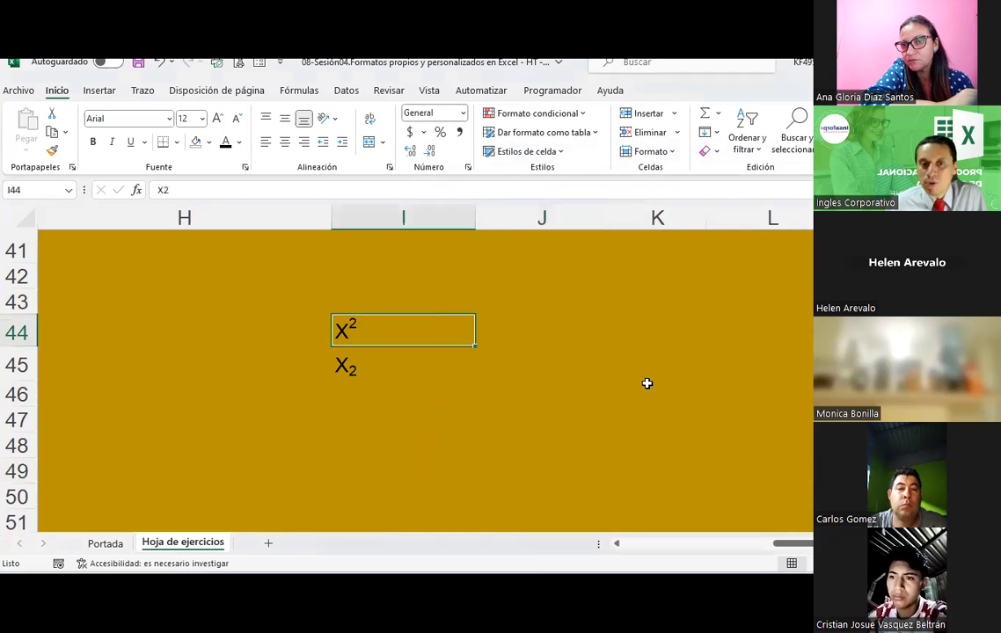
pyautogui.click(647, 387)
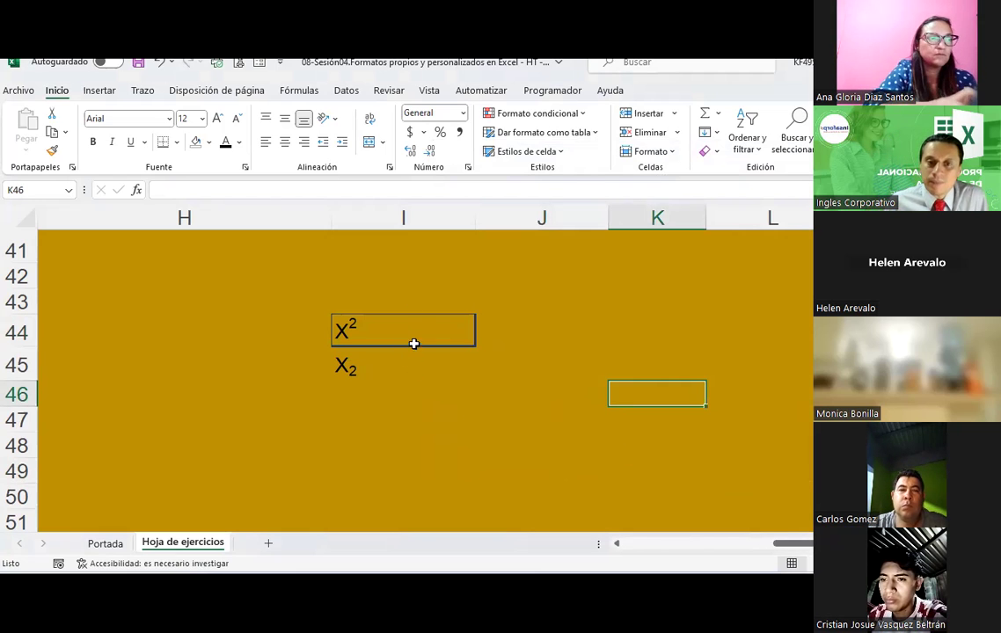
pyautogui.click(410, 301)
pyautogui.click(400, 327)
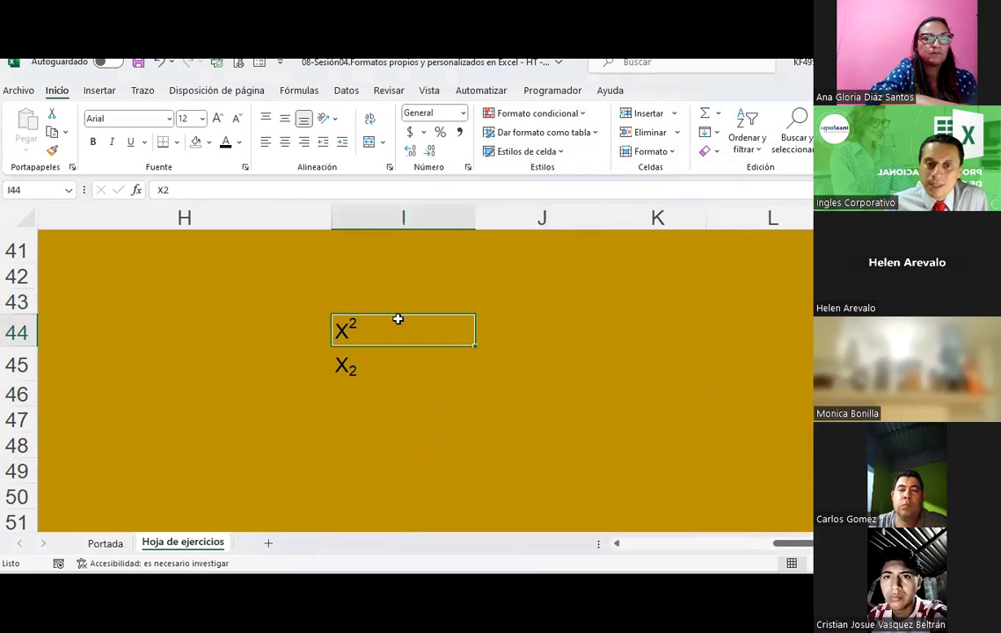
pyautogui.click(467, 168)
# Step: Set I44's Relleno background colour to black
pyautogui.click(628, 175)
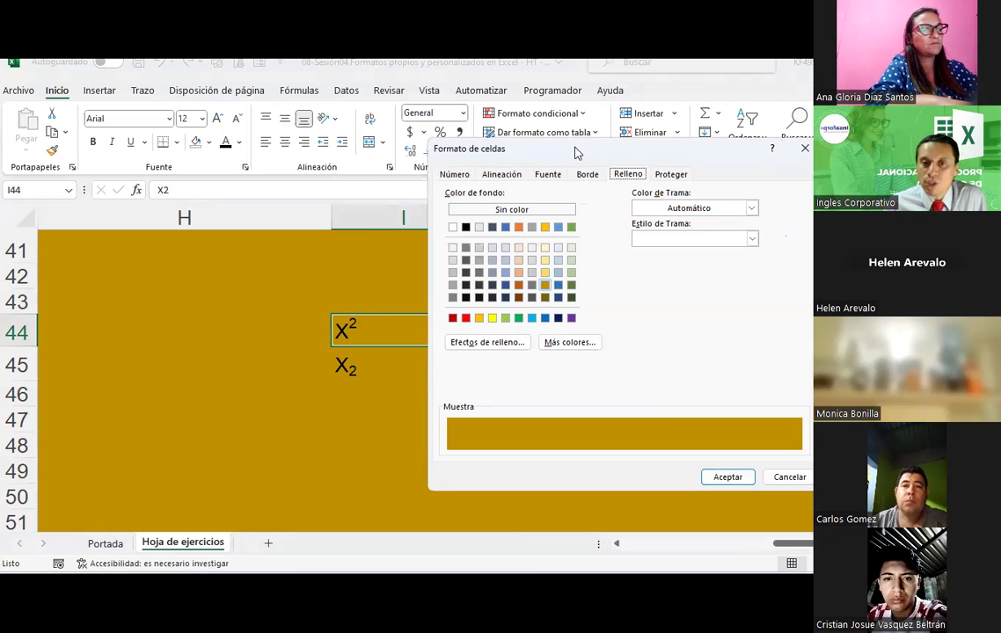
pyautogui.moveTo(576, 154); pyautogui.dragTo(632, 143)
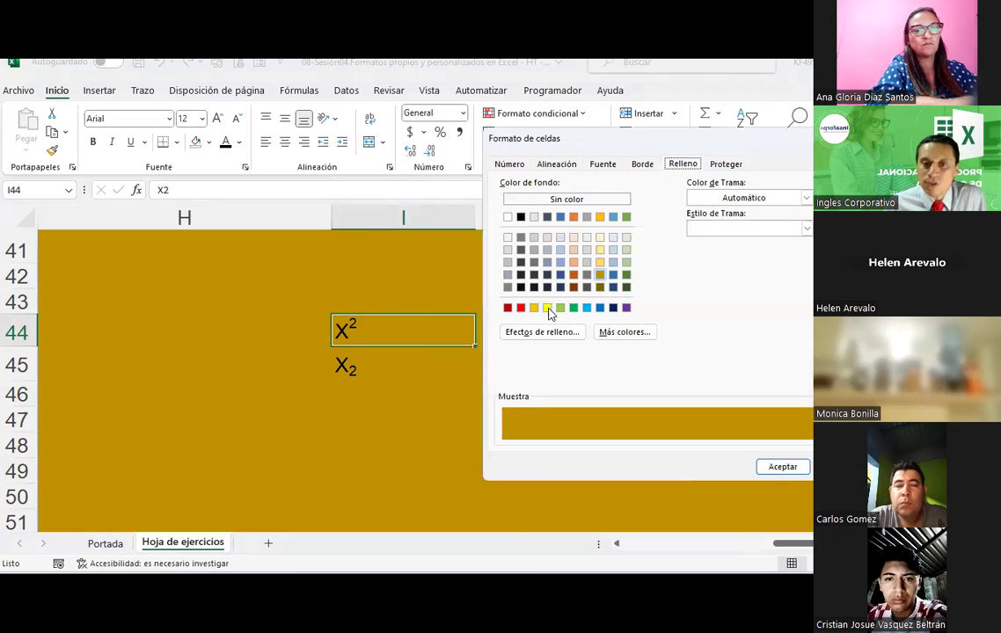
pyautogui.click(547, 308)
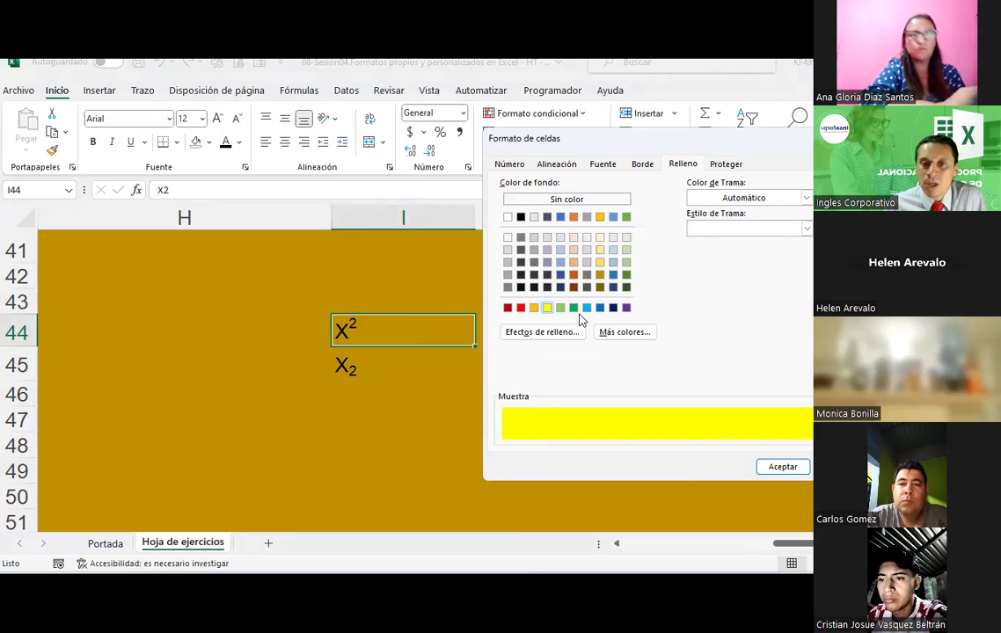
pyautogui.click(587, 308)
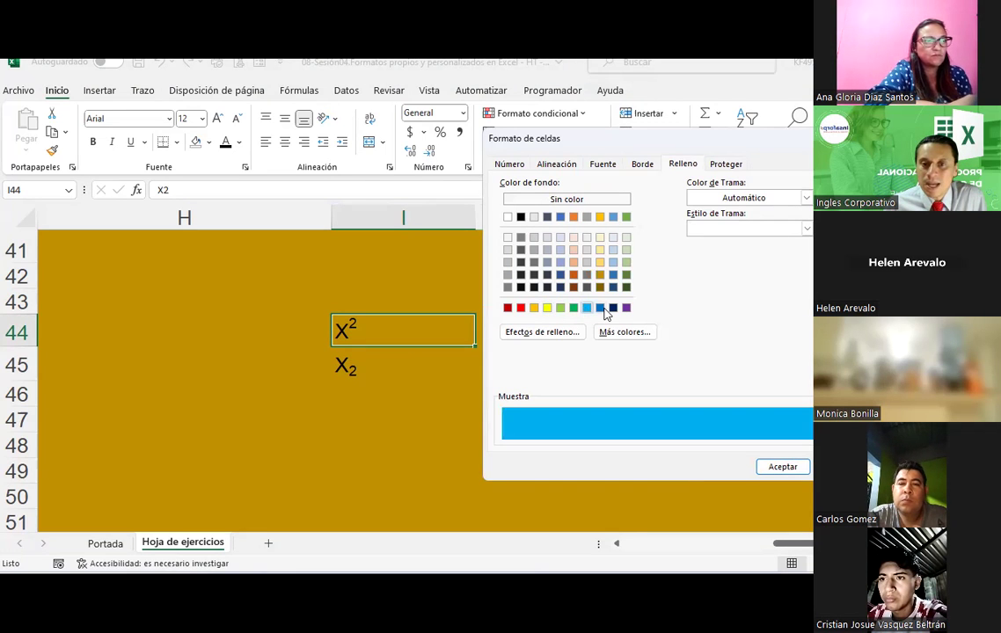
pyautogui.click(603, 308)
pyautogui.click(613, 308)
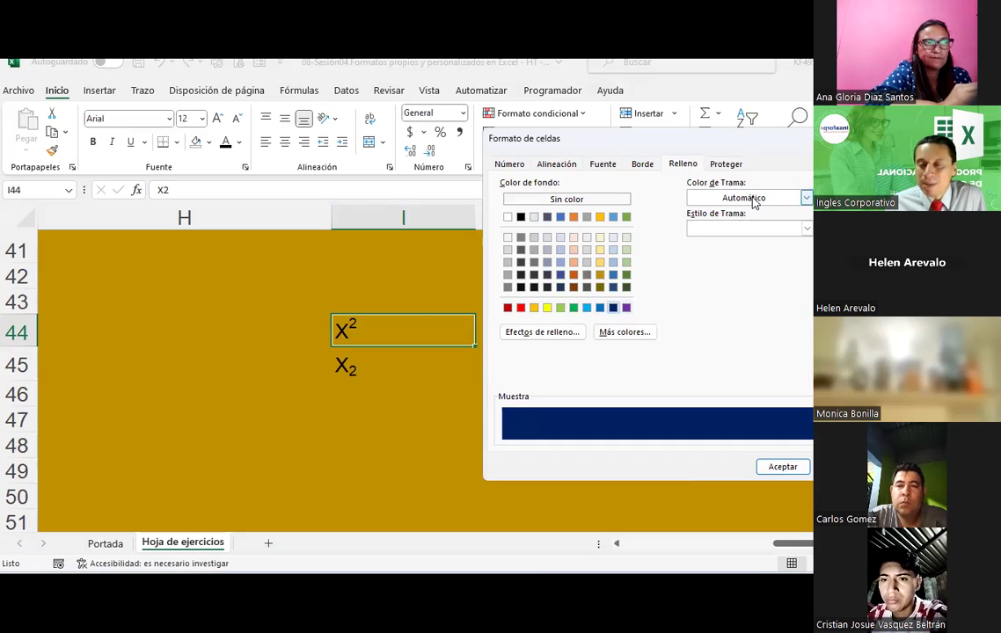
pyautogui.click(521, 216)
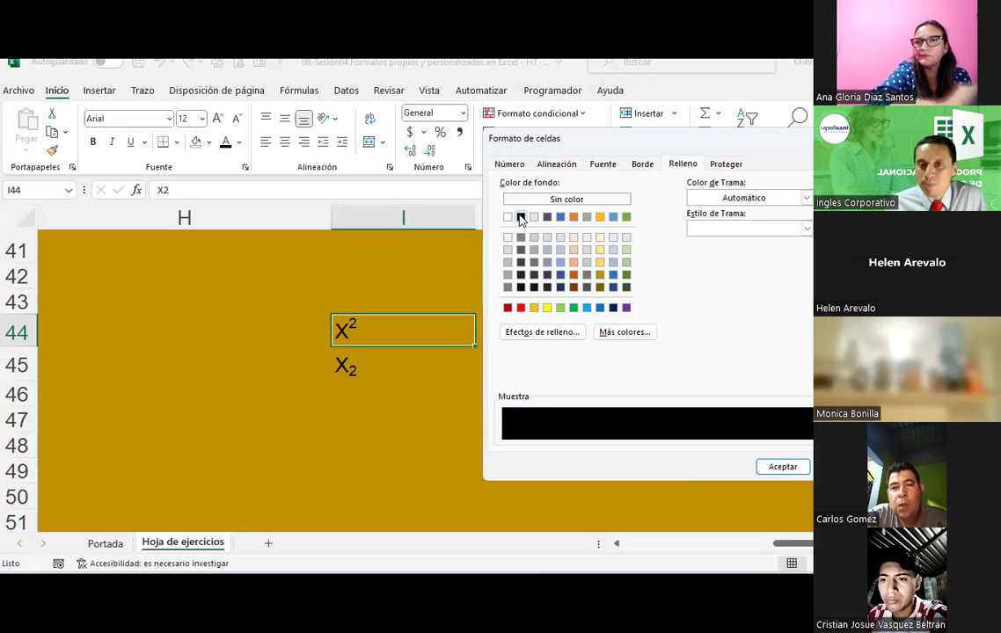
# Step: Add a white thin diagonal-stripe pattern to I44 and confirm the fill
pyautogui.click(771, 200)
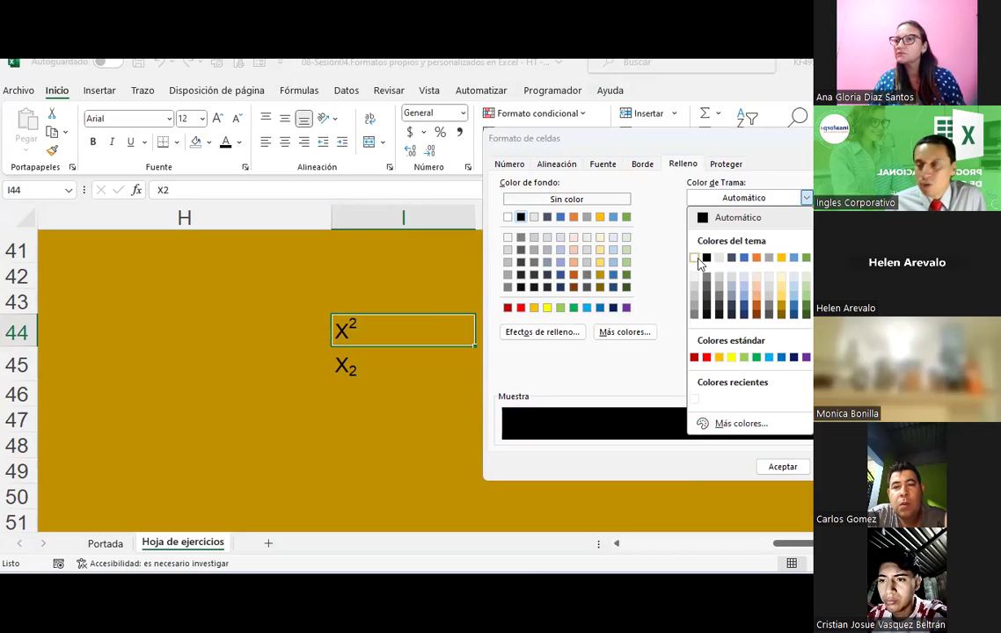
pyautogui.click(701, 264)
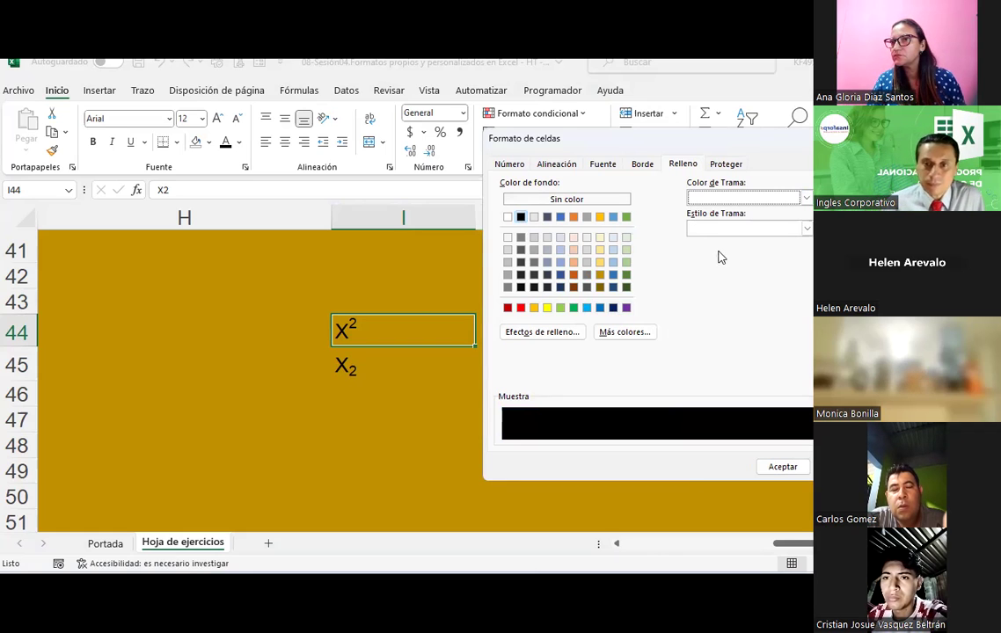
pyautogui.click(719, 231)
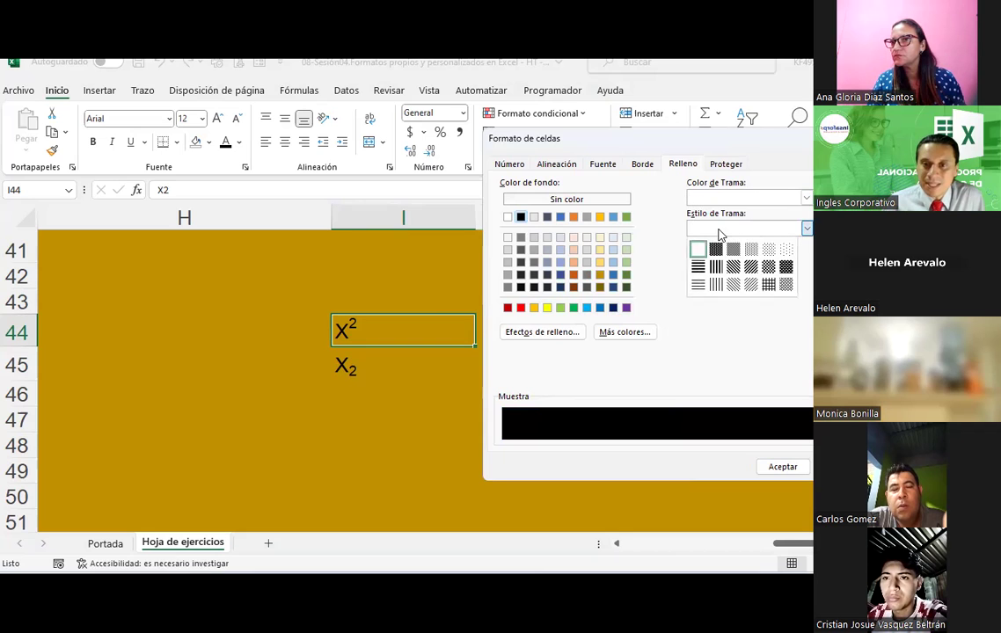
pyautogui.click(750, 284)
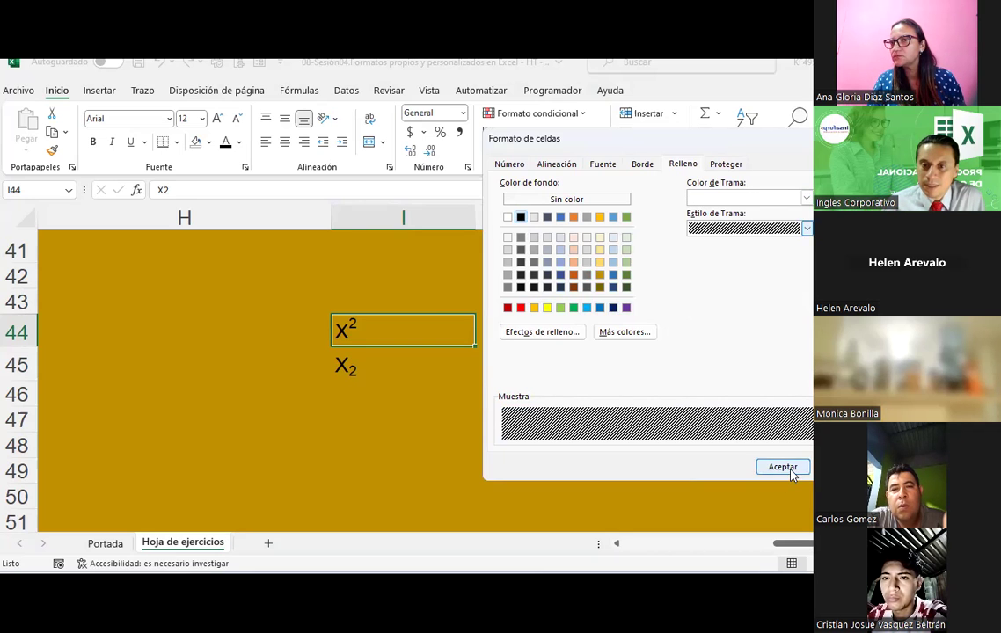
pyautogui.click(787, 467)
pyautogui.click(769, 445)
pyautogui.click(374, 330)
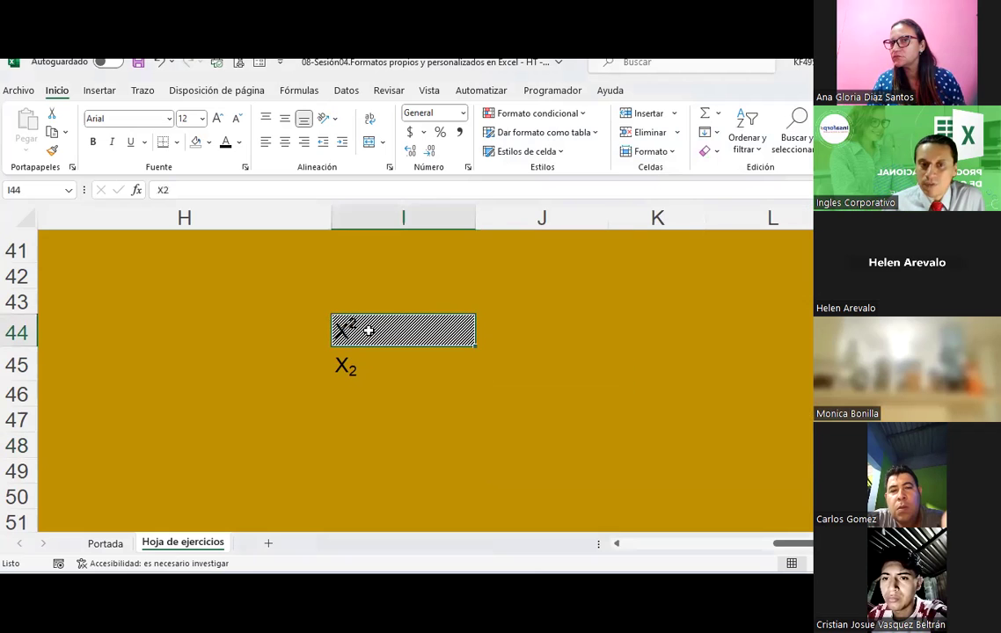
# Step: Center the X² text in cell I44
pyautogui.click(285, 141)
pyautogui.click(610, 365)
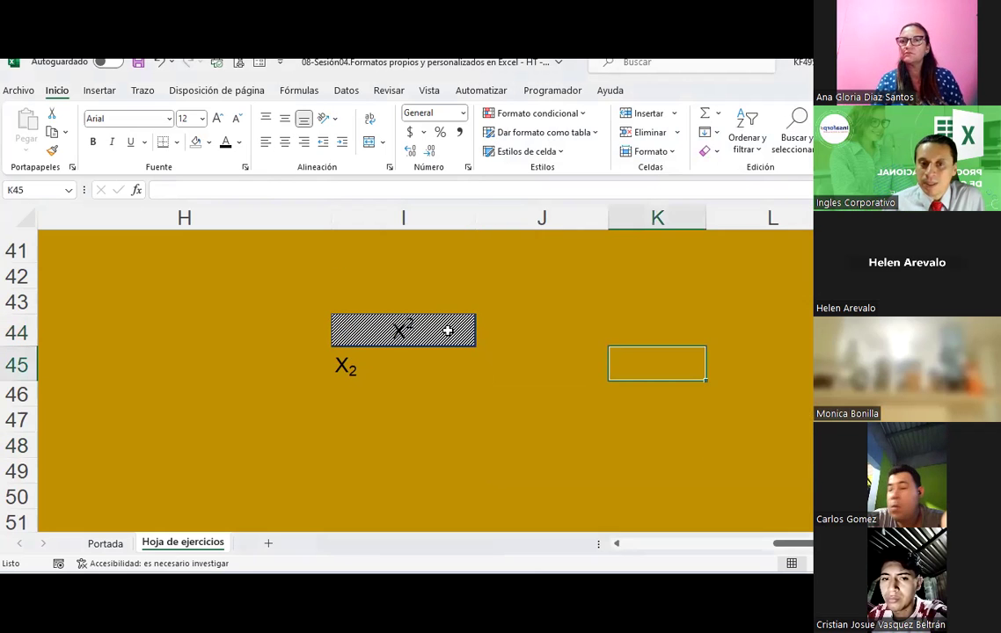
pyautogui.click(391, 361)
# Step: Fill cell I45 with a black-to-blue gradient shaded Desde el centro
pyautogui.rightClick(389, 360)
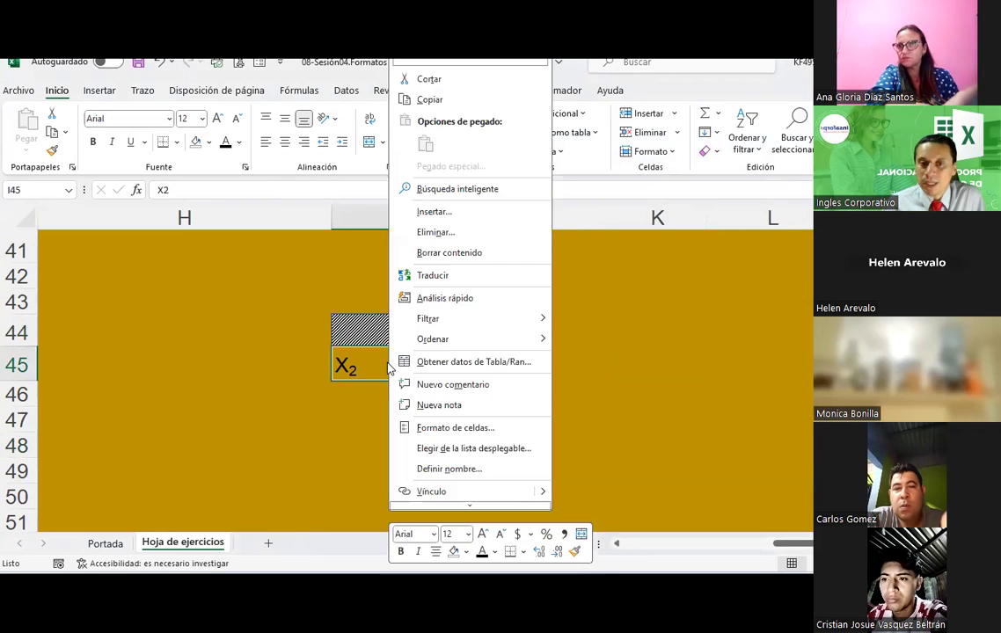
pyautogui.click(434, 428)
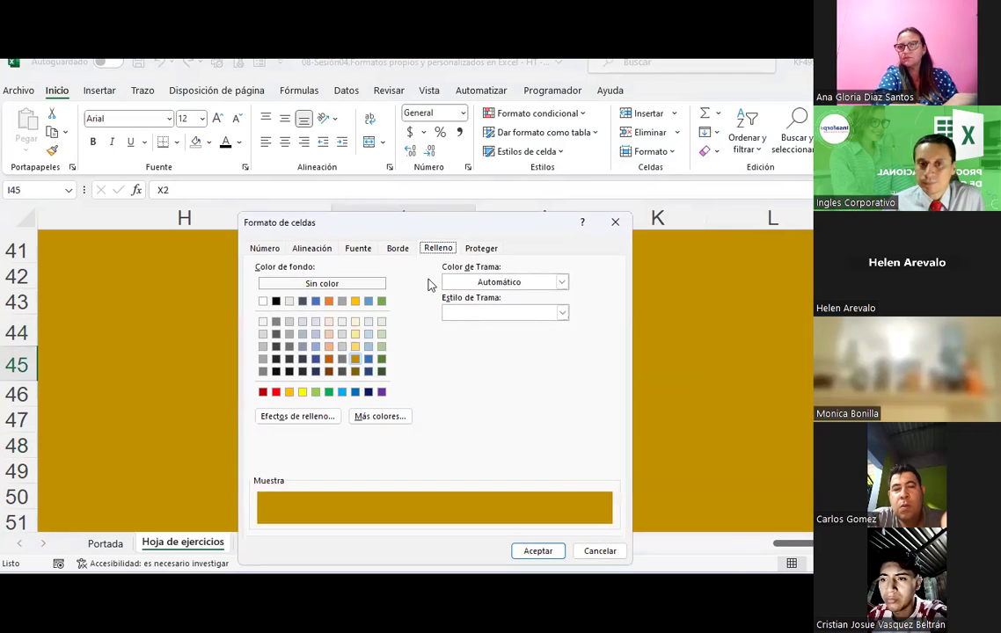
pyautogui.moveTo(466, 204); pyautogui.dragTo(527, 48)
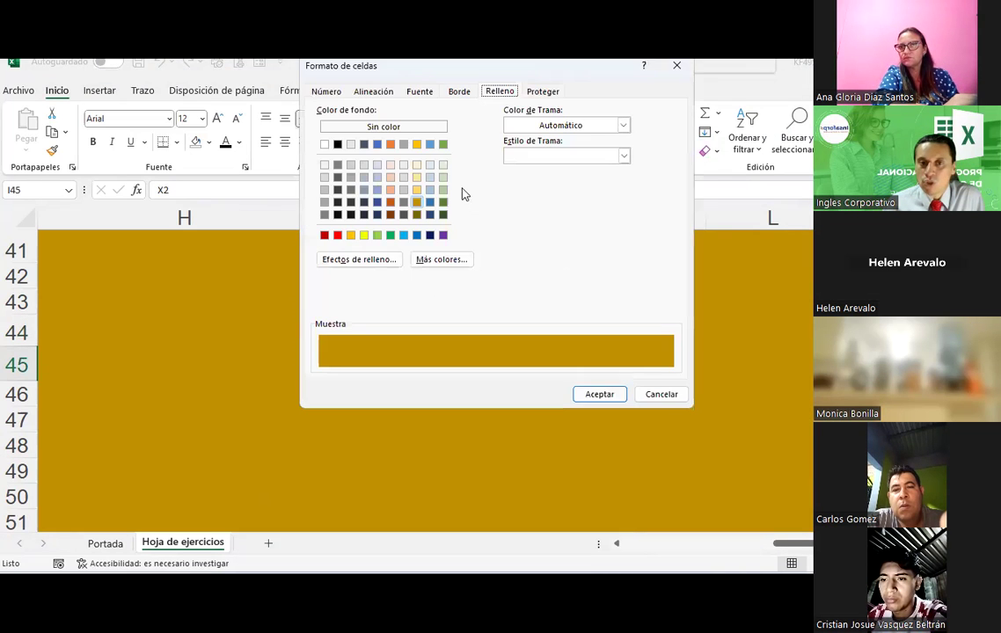
pyautogui.click(390, 261)
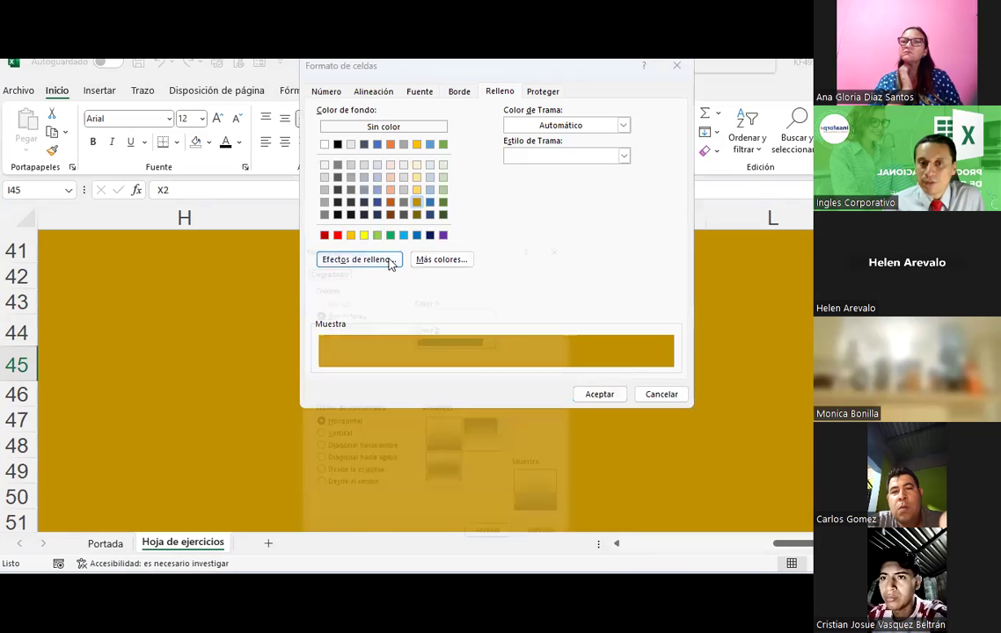
pyautogui.moveTo(396, 227); pyautogui.dragTo(623, 58)
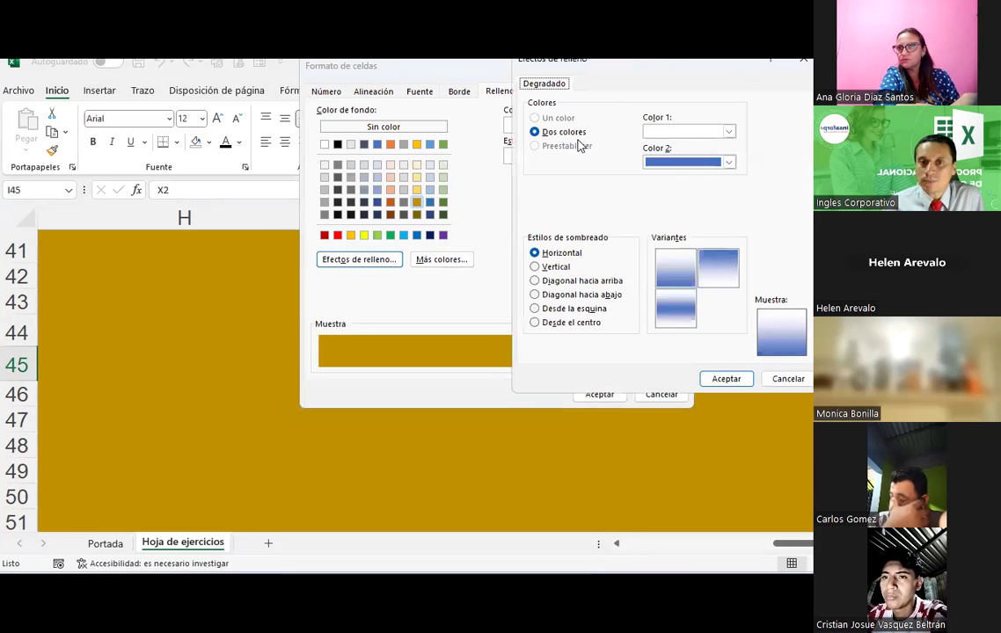
pyautogui.click(697, 132)
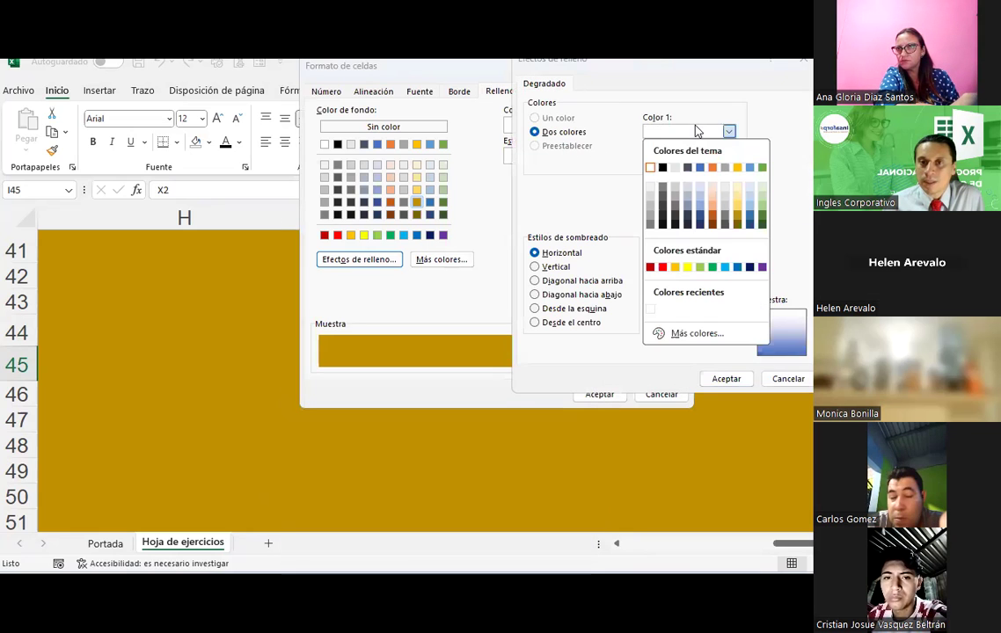
pyautogui.click(662, 167)
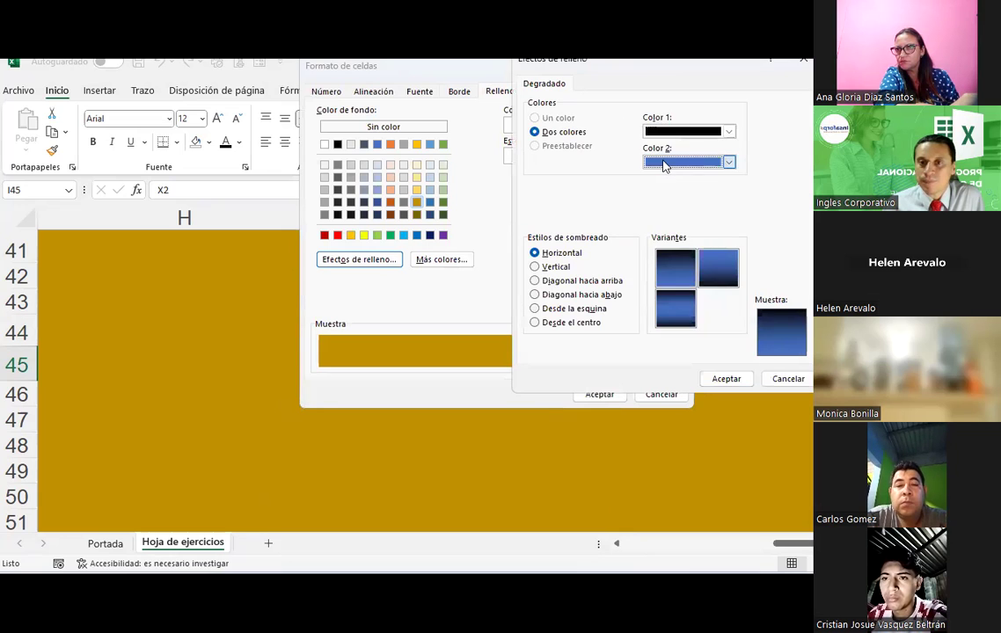
pyautogui.click(667, 161)
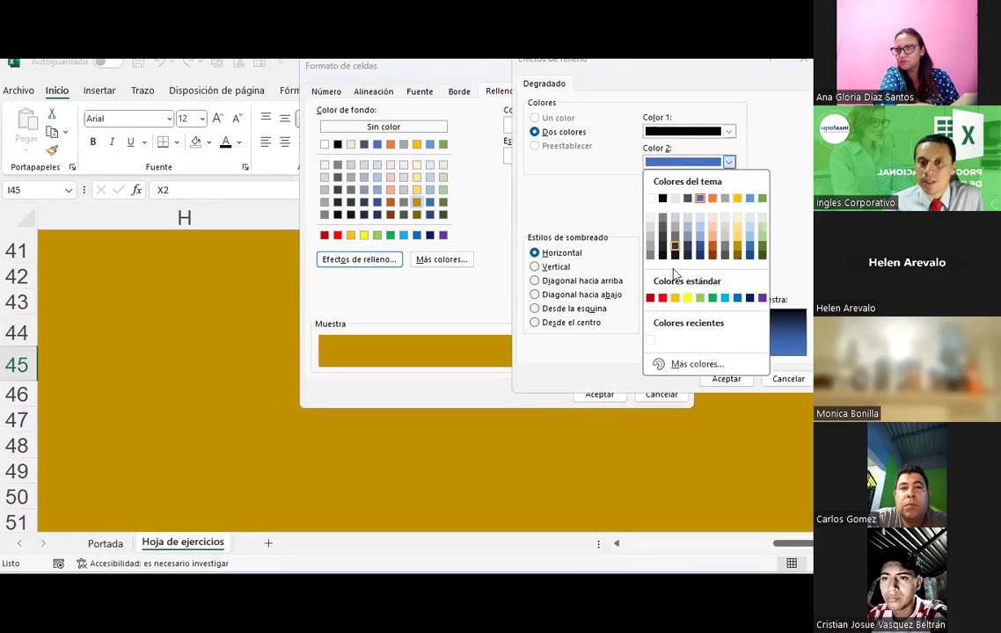
pyautogui.click(738, 299)
pyautogui.click(566, 325)
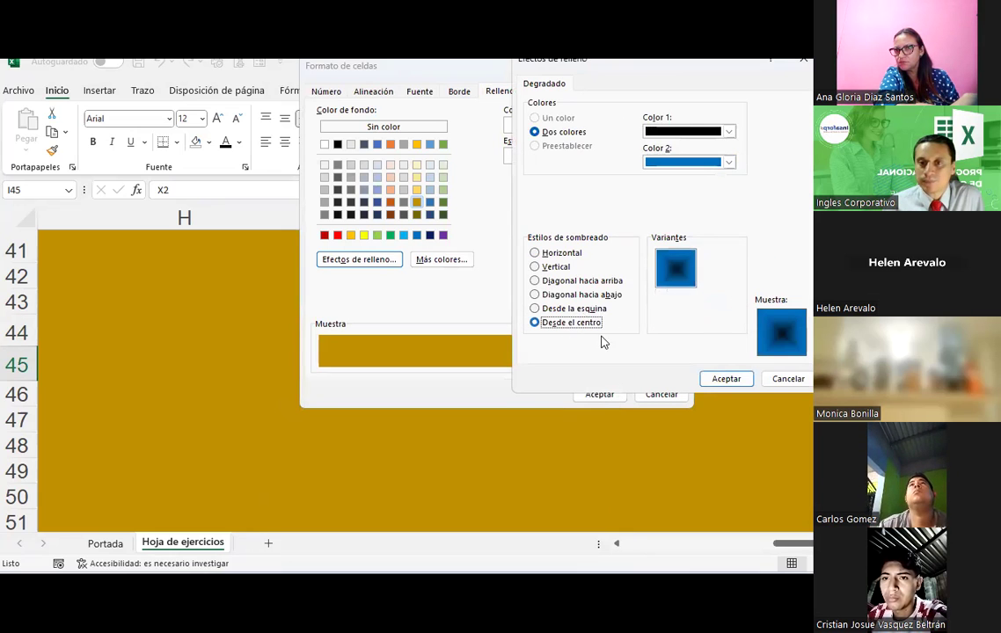
pyautogui.click(727, 380)
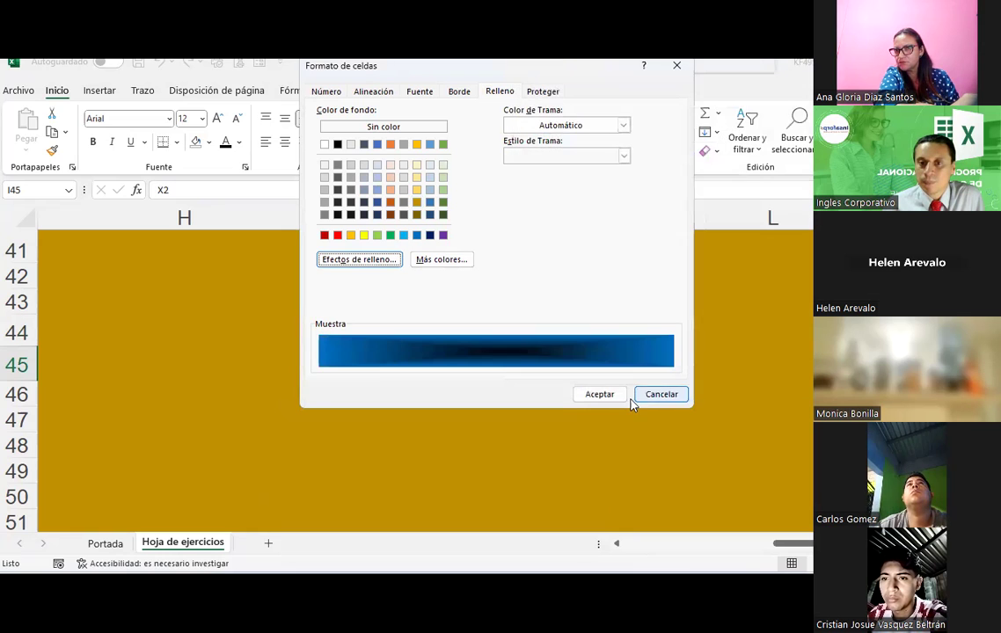
pyautogui.click(600, 395)
pyautogui.click(595, 415)
# Step: Center the X₂ text in I45 and make it white
pyautogui.click(390, 358)
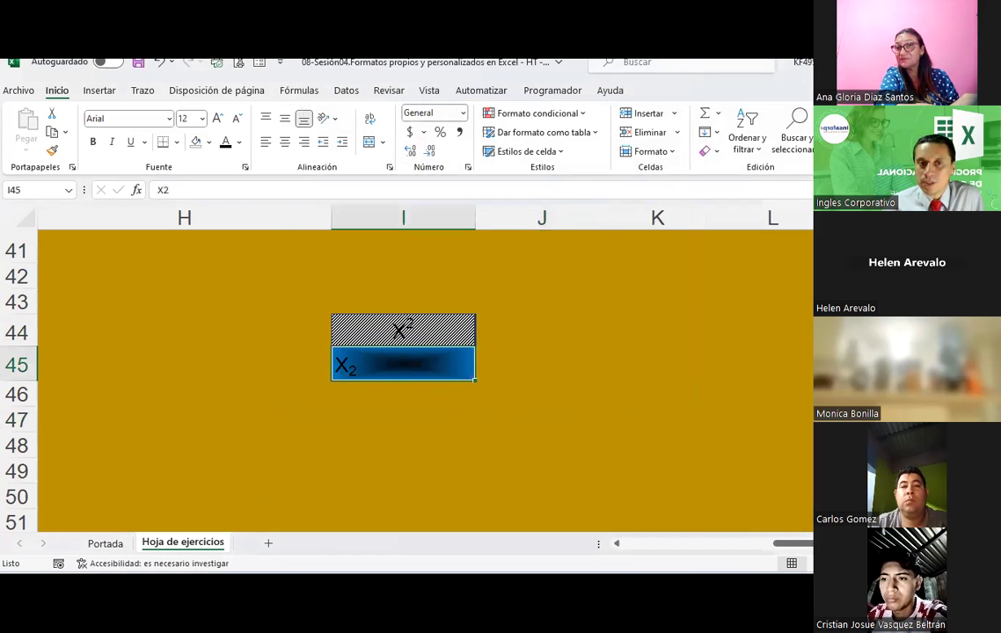
pyautogui.click(284, 146)
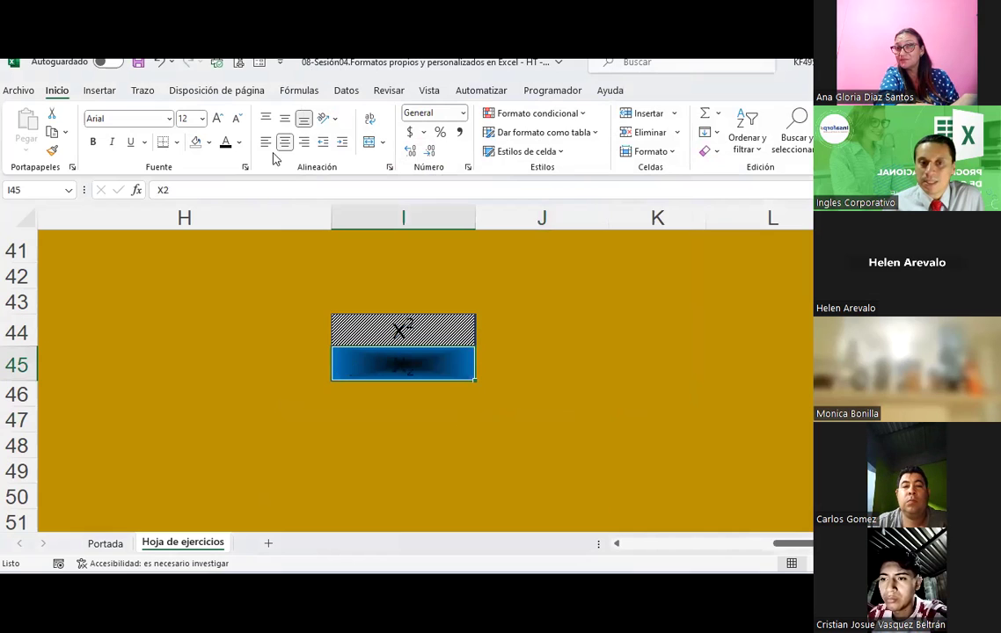
pyautogui.click(239, 142)
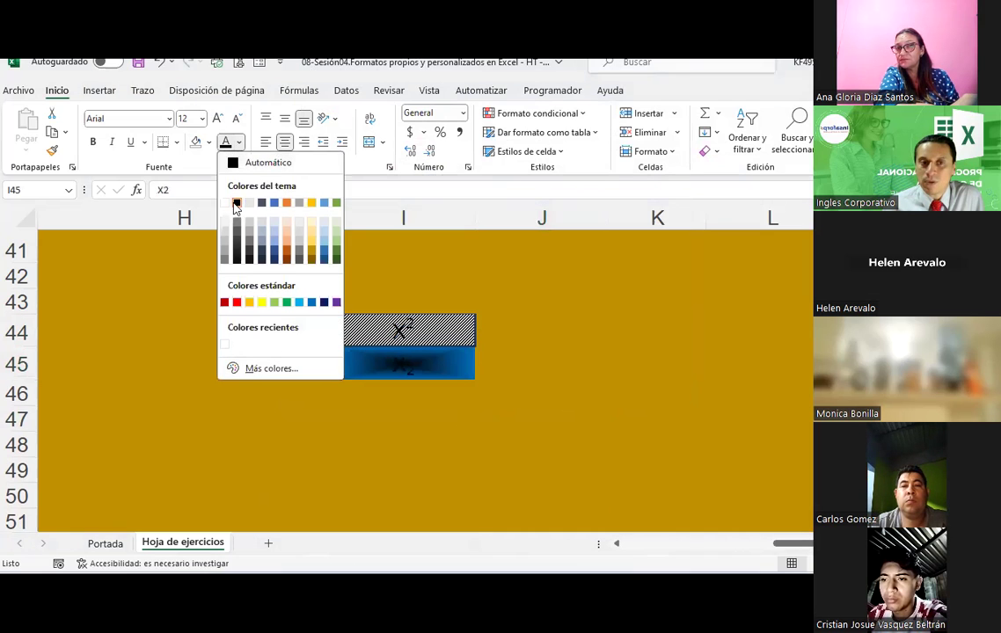
pyautogui.click(224, 203)
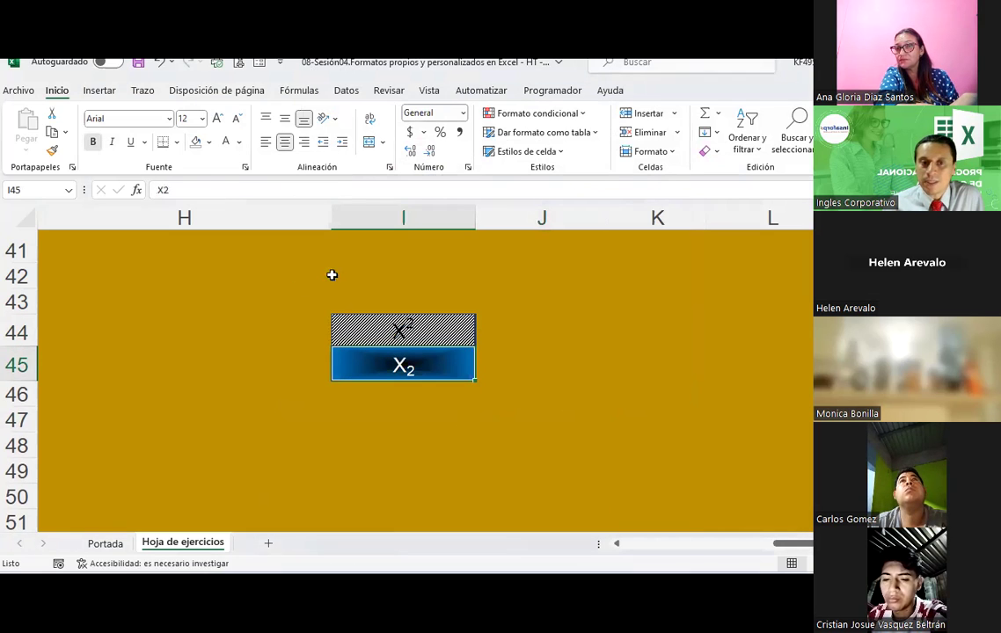
pyautogui.click(620, 337)
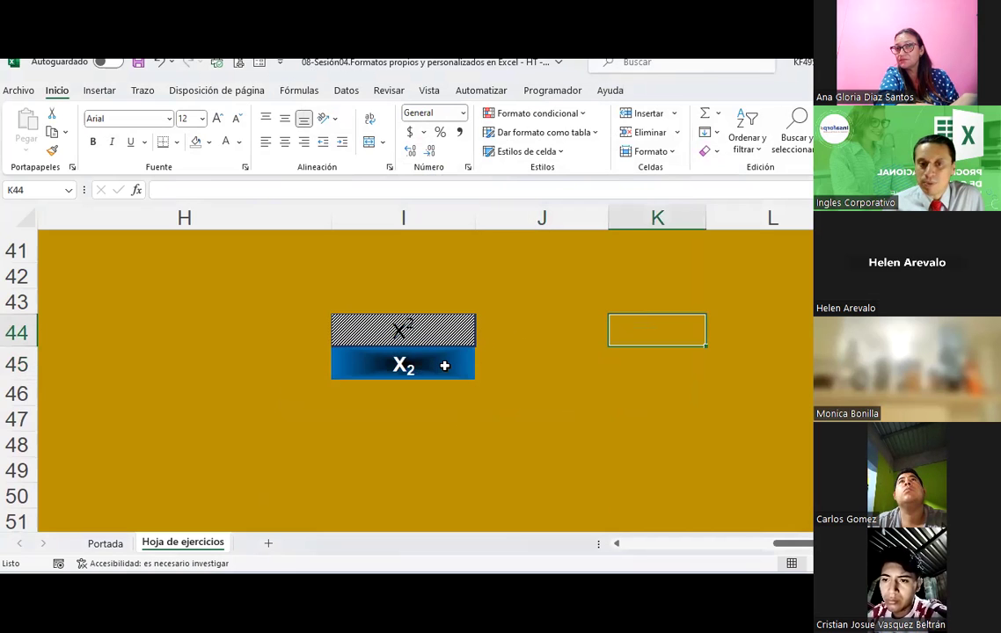
pyautogui.click(527, 335)
pyautogui.rightClick(527, 334)
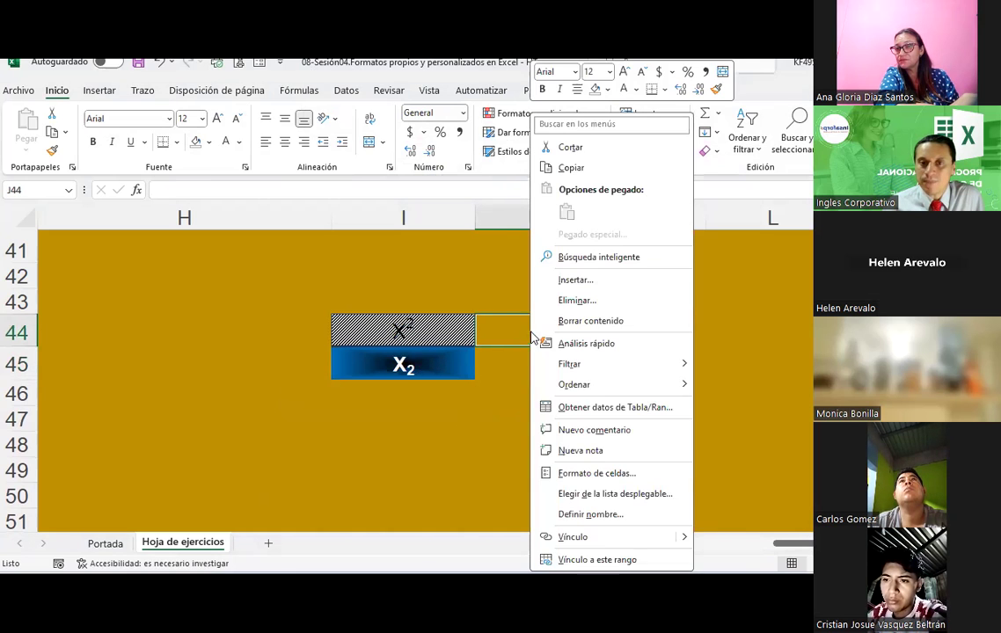
pyautogui.click(581, 473)
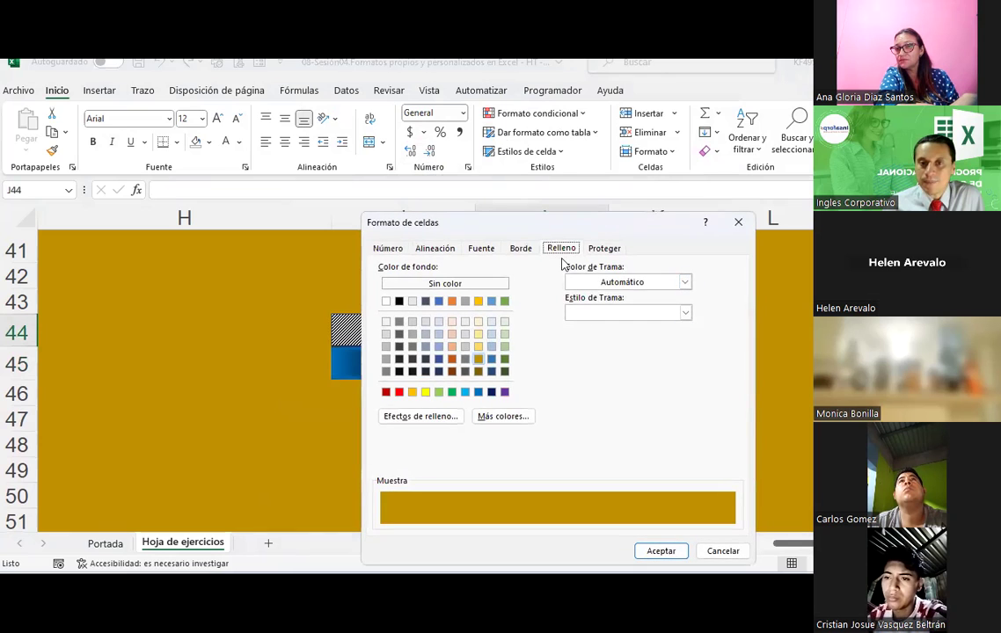
pyautogui.moveTo(434, 223); pyautogui.dragTo(344, 81)
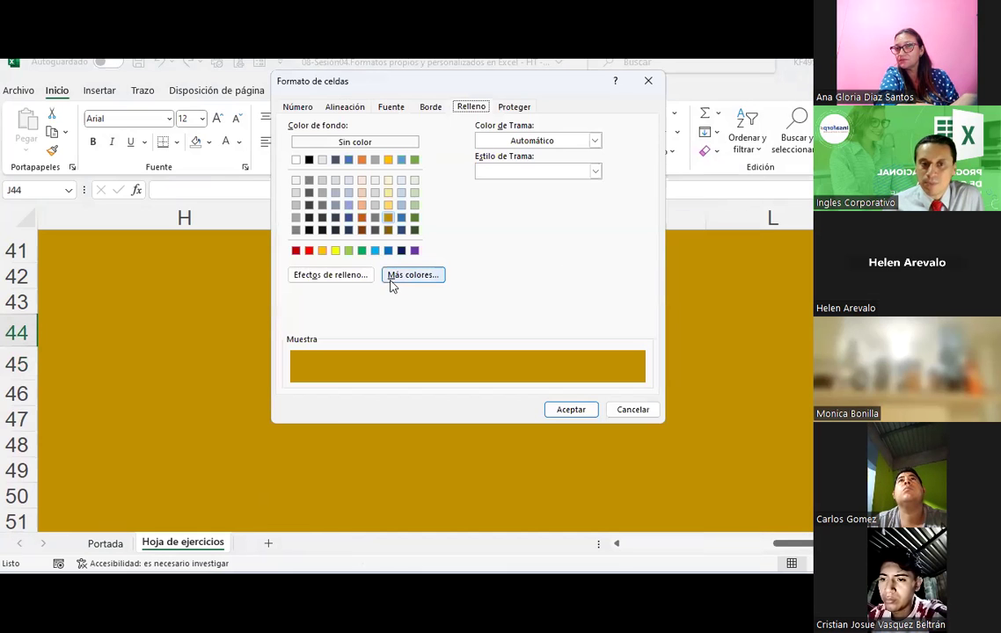
pyautogui.click(395, 279)
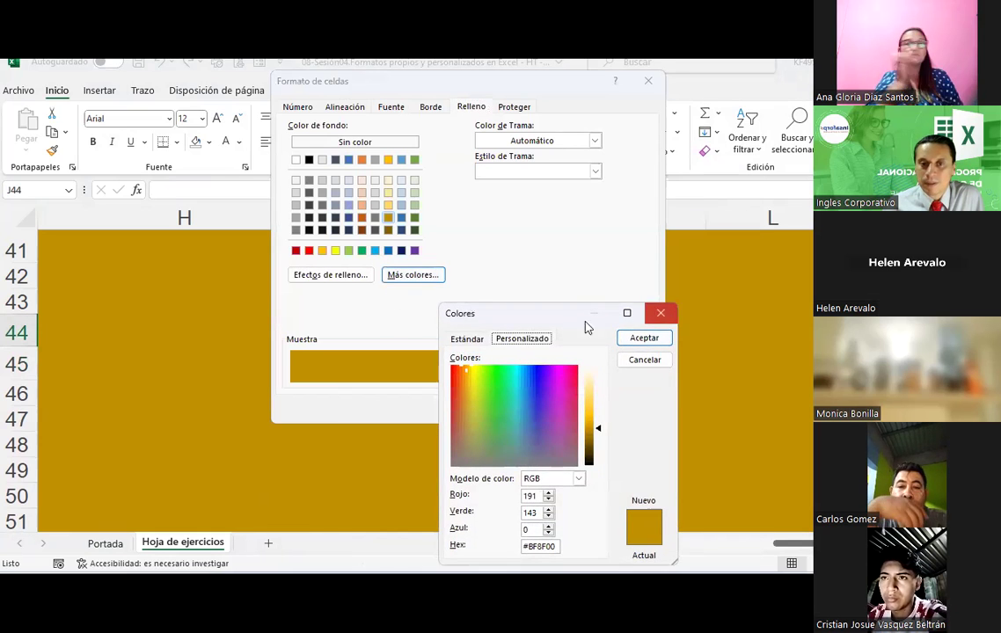
pyautogui.click(661, 313)
pyautogui.click(355, 276)
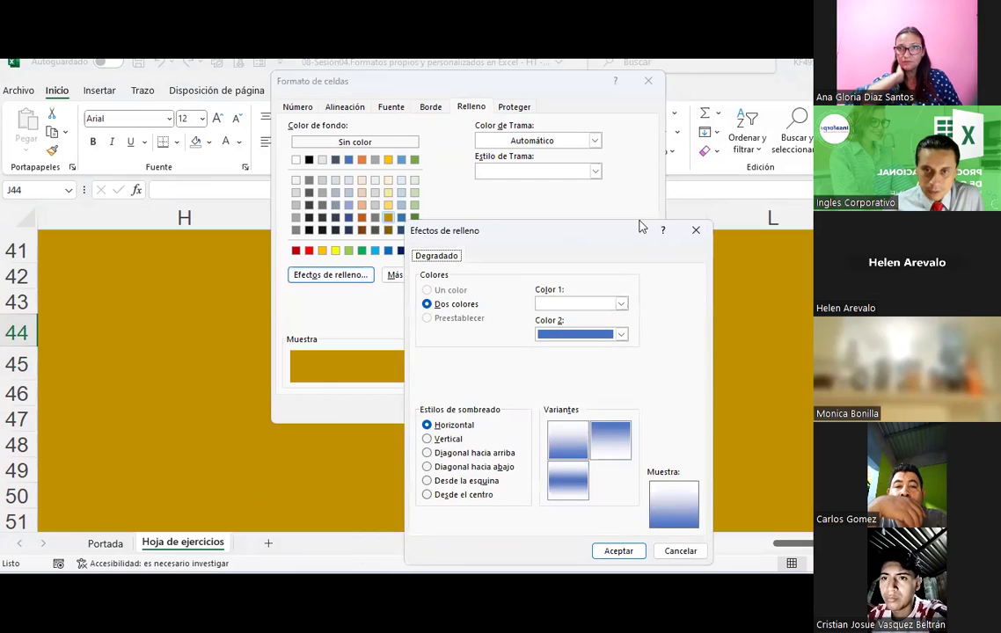
pyautogui.click(696, 230)
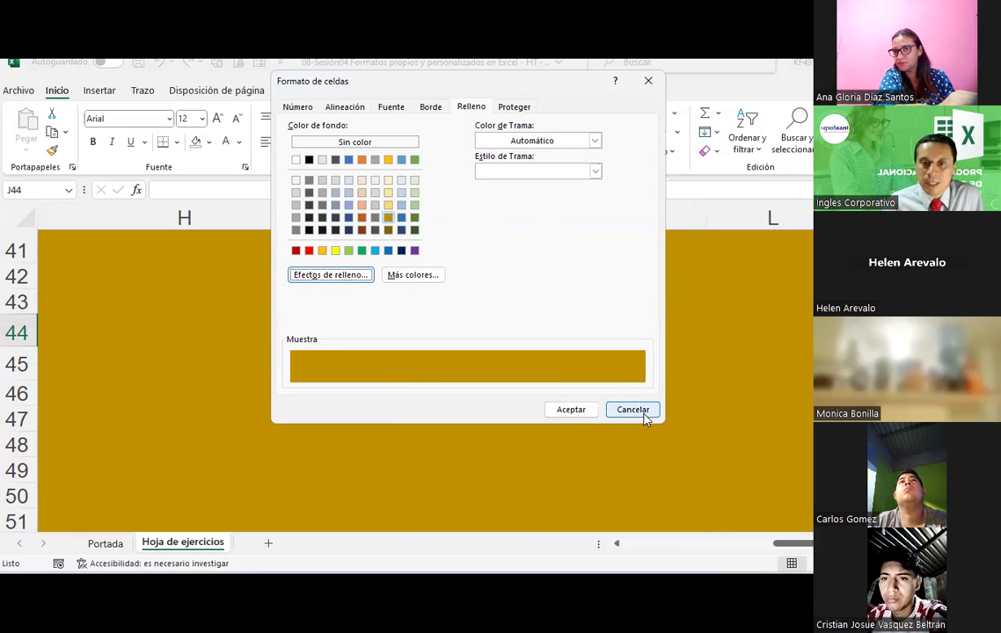
pyautogui.click(511, 107)
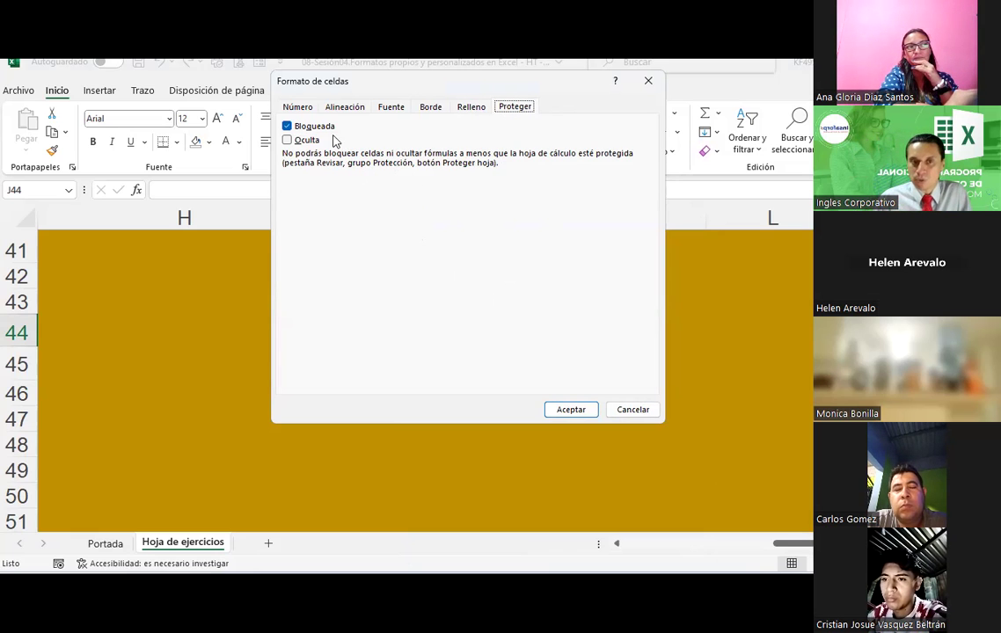
pyautogui.click(473, 106)
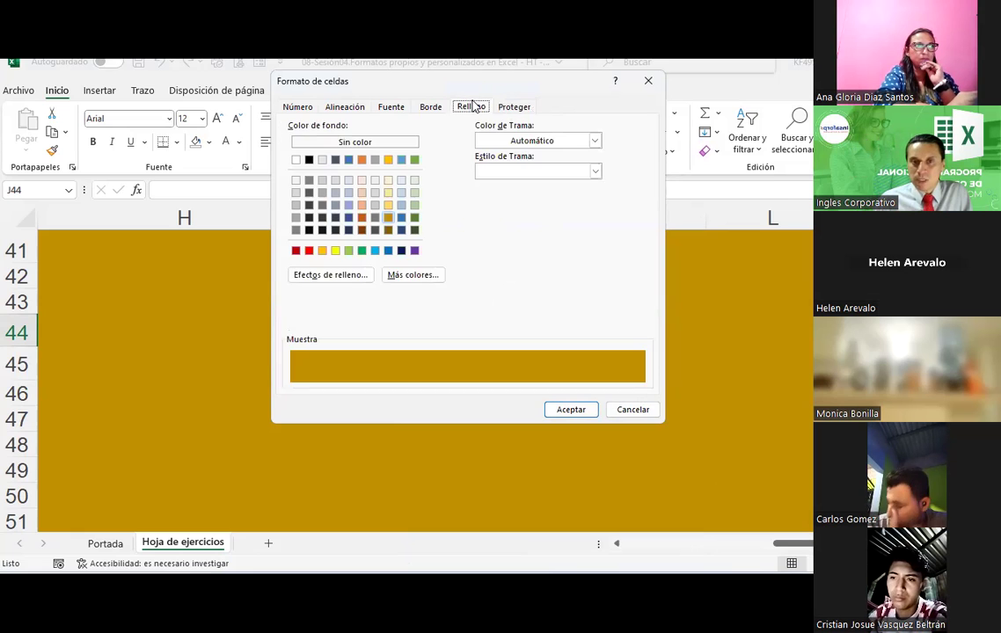
pyautogui.click(422, 107)
pyautogui.click(353, 106)
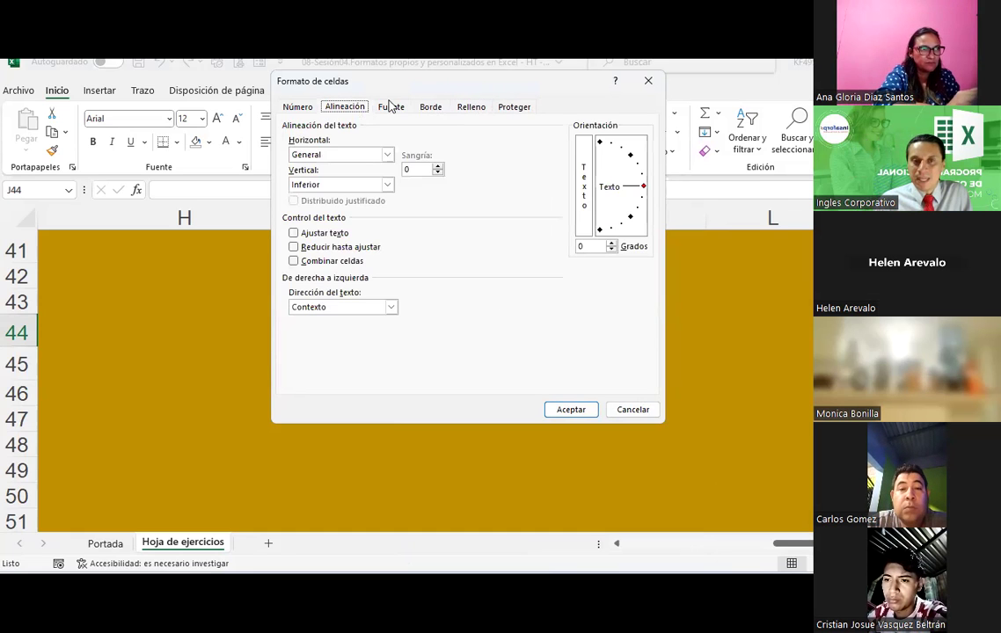
pyautogui.click(390, 106)
pyautogui.click(430, 107)
pyautogui.click(298, 106)
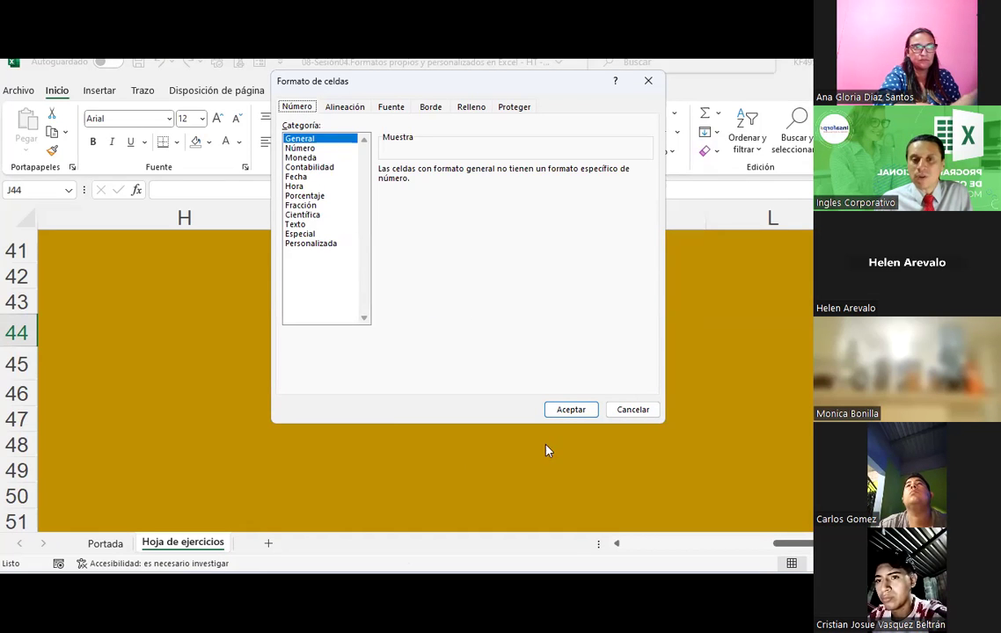
pyautogui.click(637, 412)
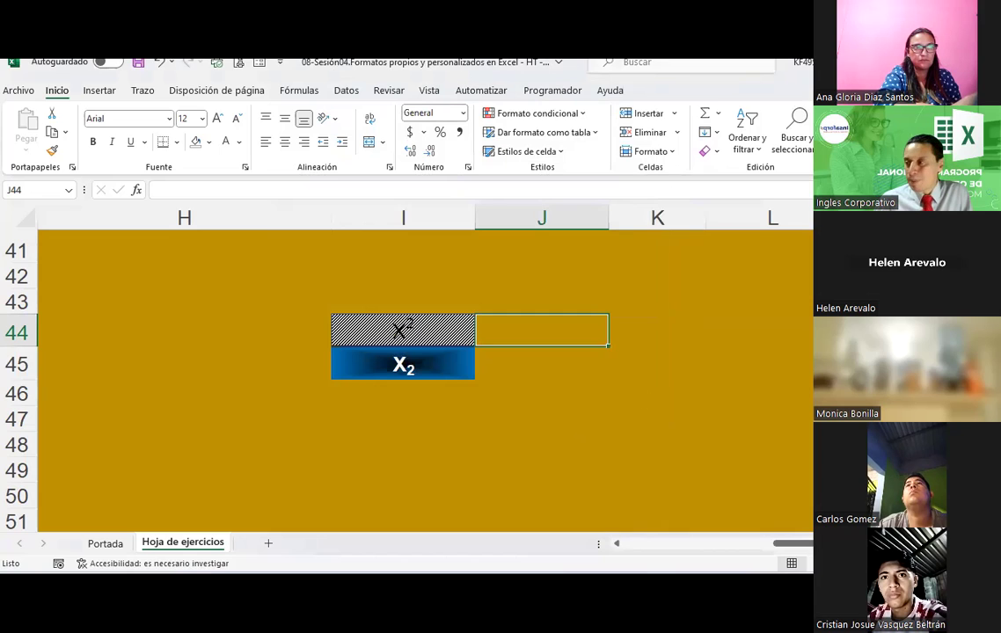
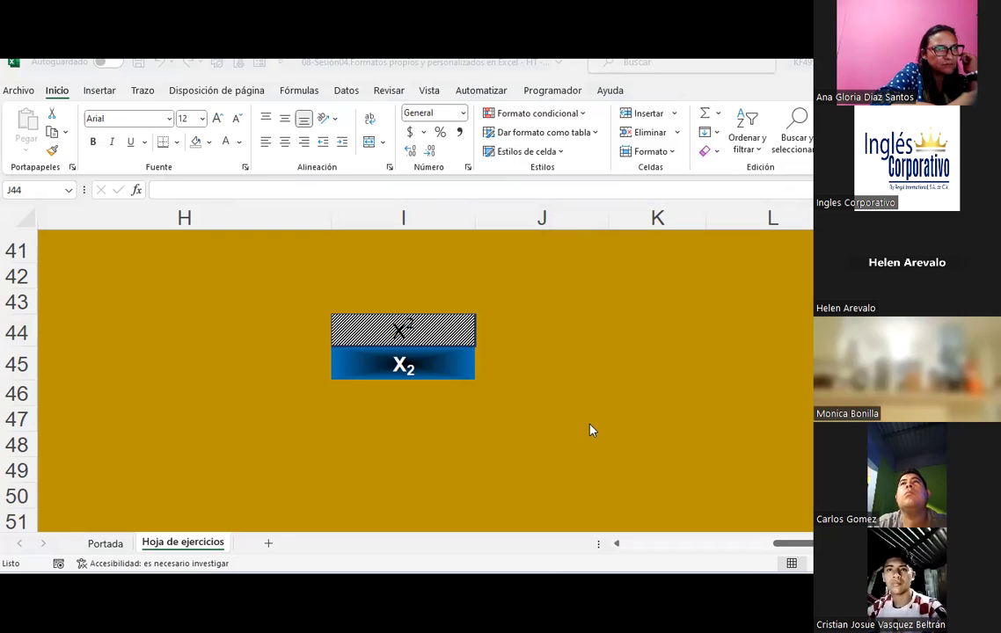
# Step: Scroll back up and left to the VENDEDORES sales table at the top of the sheet
pyautogui.scroll(2, 565, 330)
pyautogui.scroll(3, 266, 400)
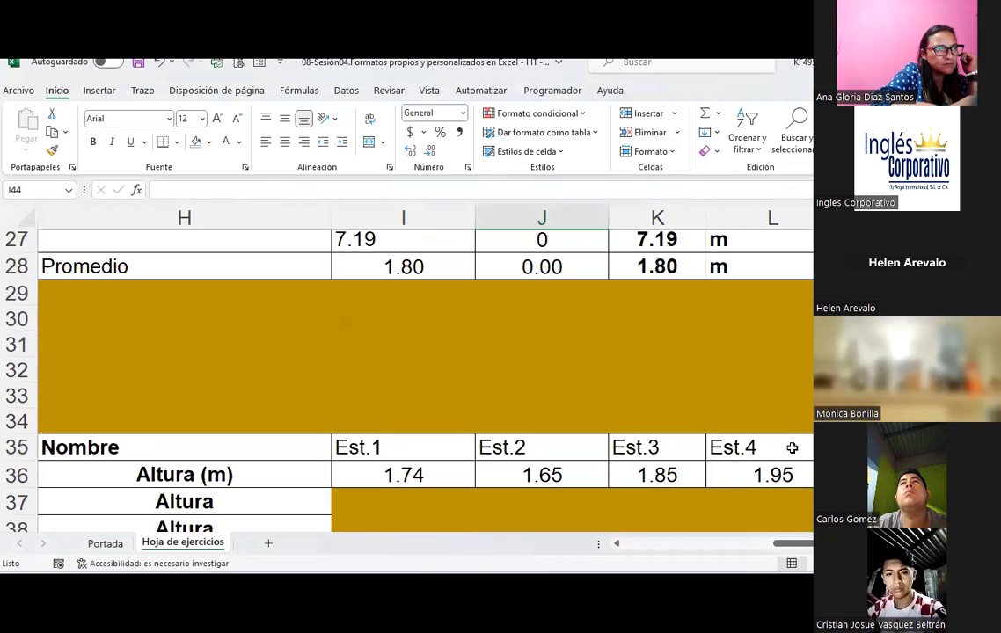
pyautogui.hscroll(-3, 605, 387)
pyautogui.scroll(3, 566, 314)
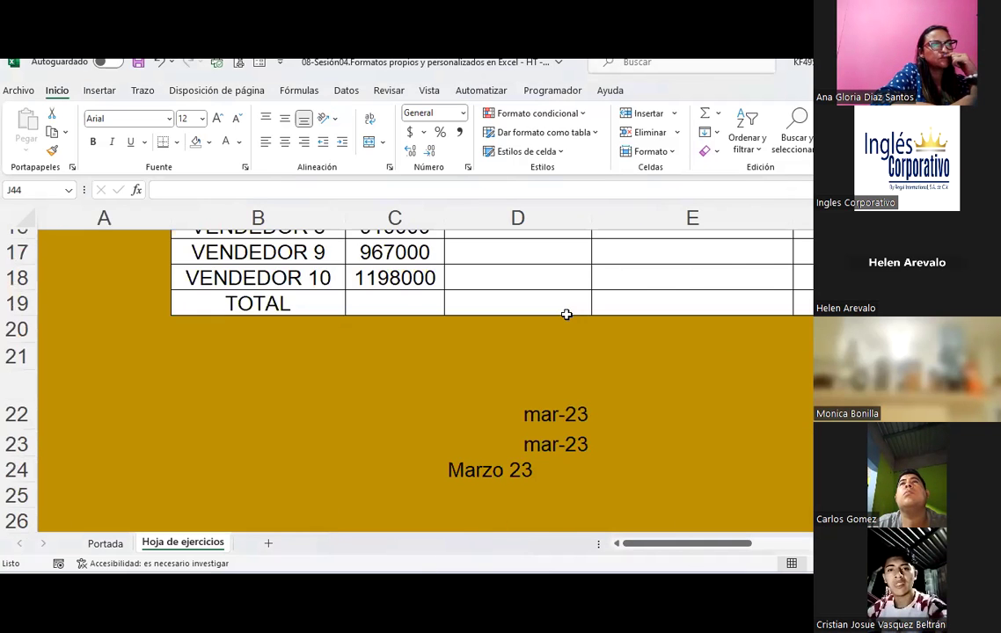
pyautogui.scroll(1, 566, 314)
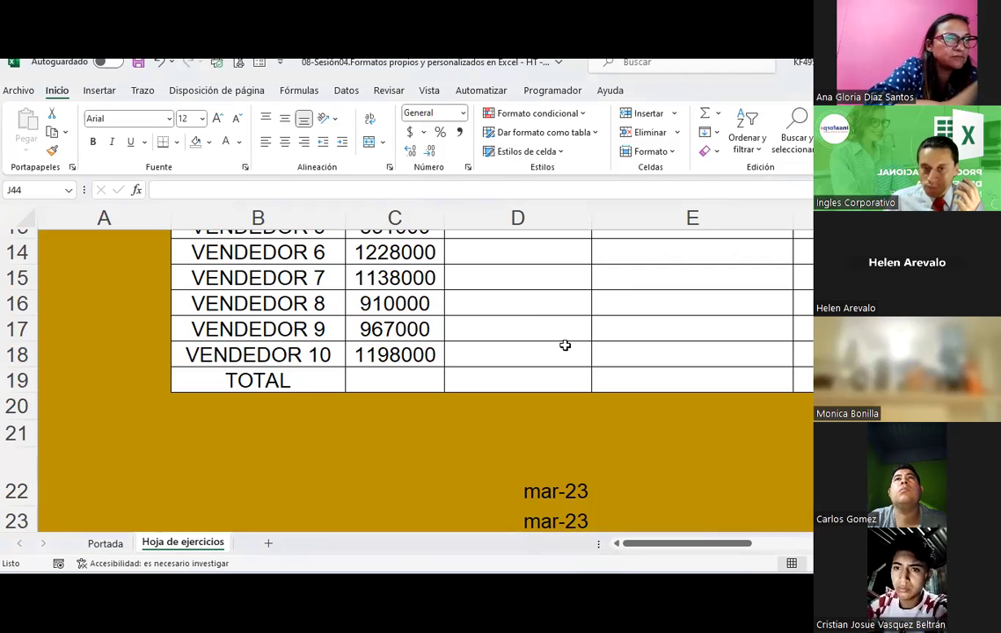
pyautogui.scroll(2, 522, 325)
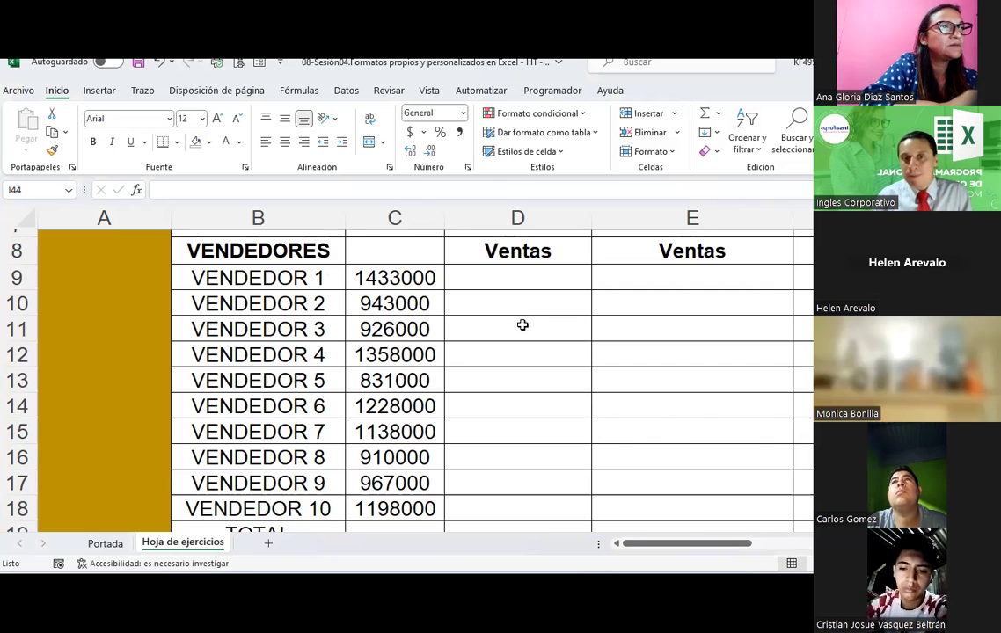
pyautogui.scroll(1, 522, 324)
pyautogui.scroll(-1, 523, 325)
pyautogui.keyDown('ctrl'); pyautogui.scroll(-1, 522, 325); pyautogui.keyUp('ctrl')
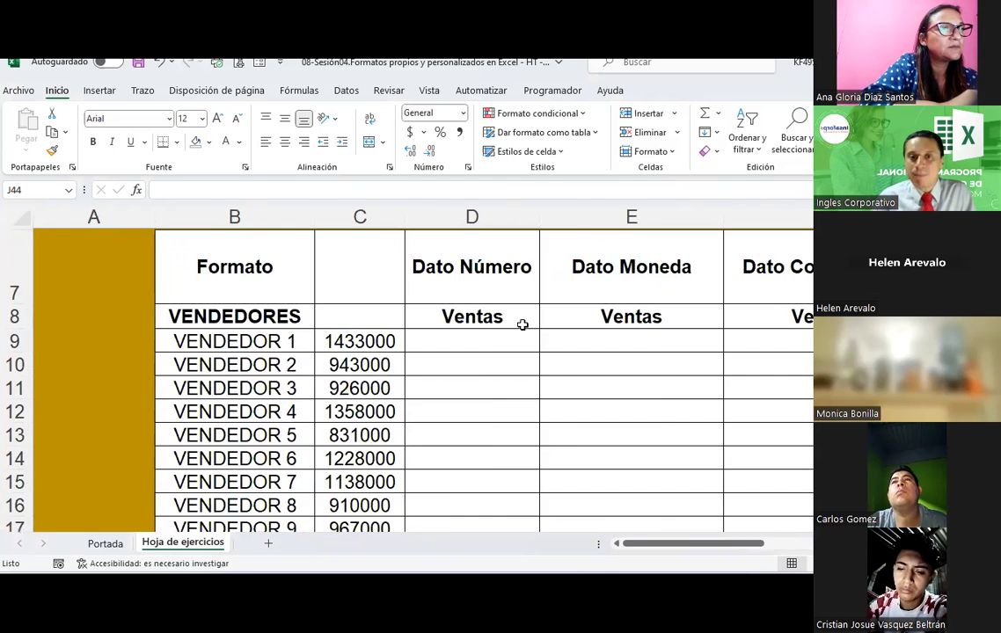
pyautogui.keyDown('ctrl'); pyautogui.scroll(-1, 522, 324); pyautogui.keyUp('ctrl')
pyautogui.keyDown('ctrl'); pyautogui.scroll(-1, 522, 325); pyautogui.keyUp('ctrl')
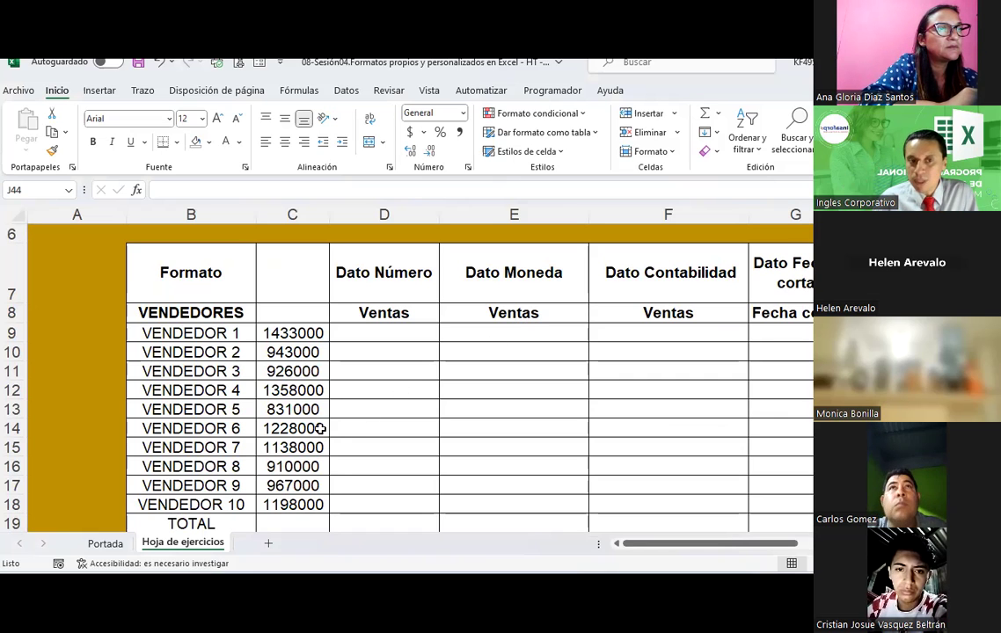
# Step: Copy the ten sales figures from C9:C18 into the Dato Número column starting at D9
pyautogui.moveTo(301, 335); pyautogui.dragTo(343, 495)
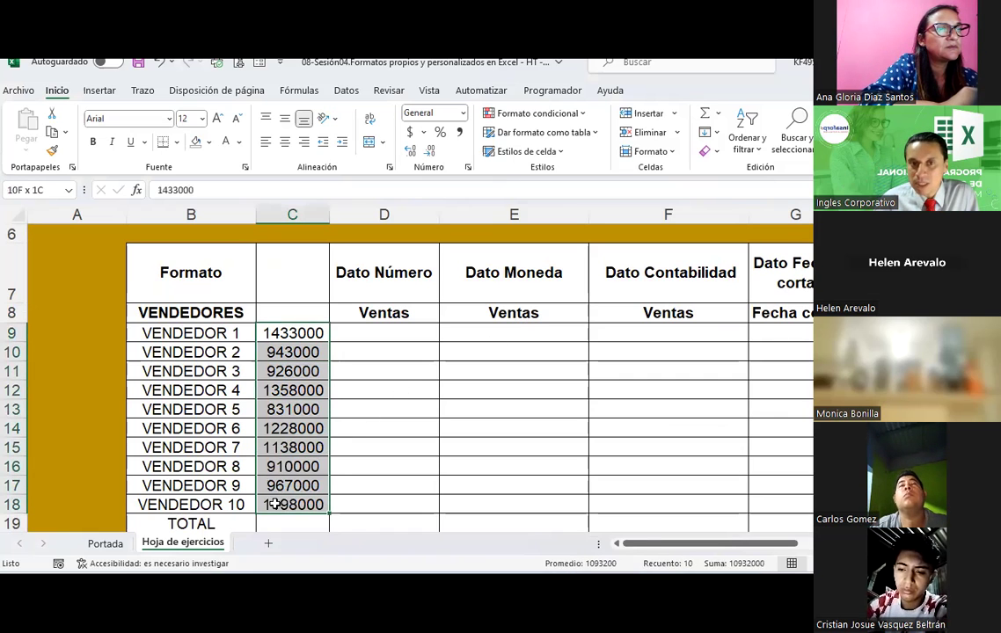
pyautogui.hotkey('ctrl', 'c')
pyautogui.click(404, 332)
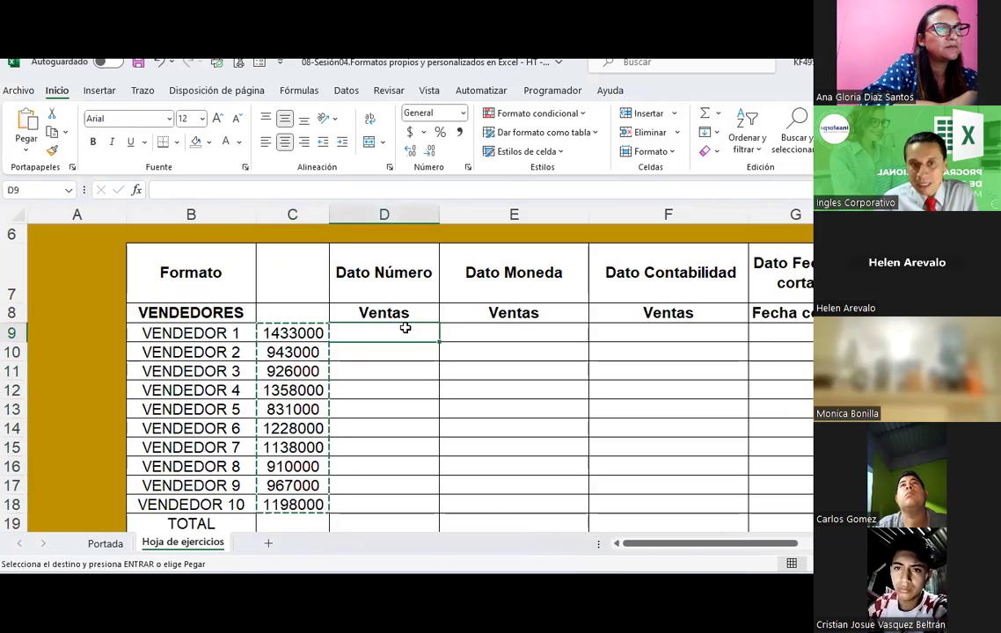
pyautogui.hotkey('ctrl', 'v')
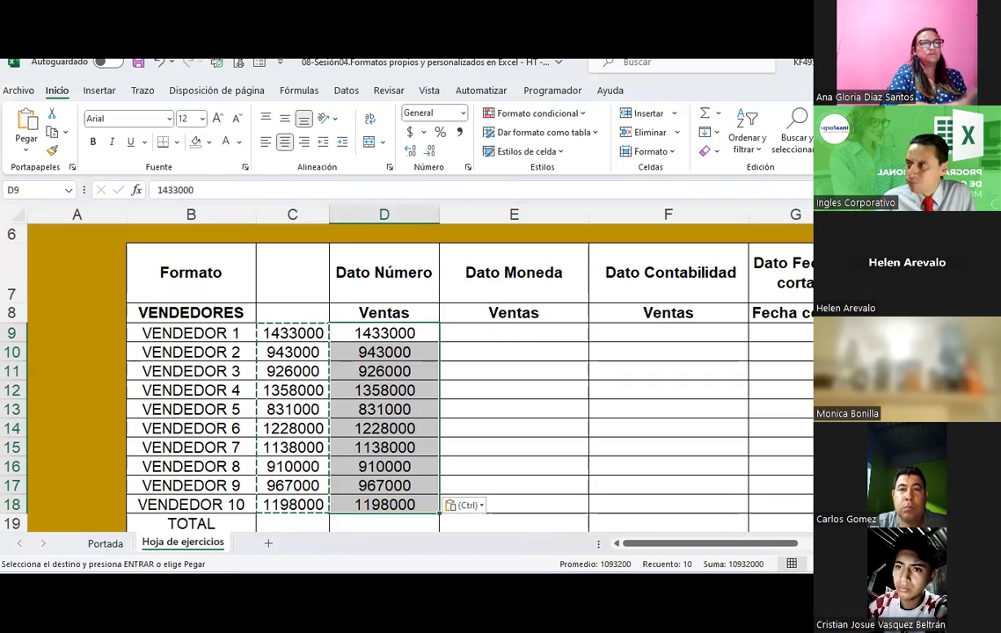
pyautogui.hotkey('alt', 'Tab')
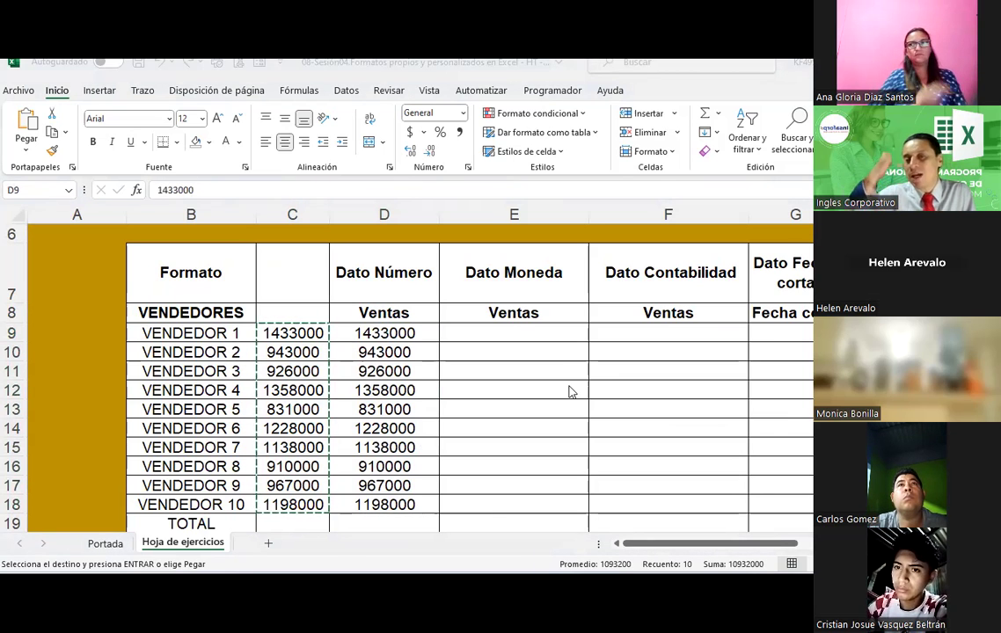
pyautogui.hotkey('alt', 'Tab')
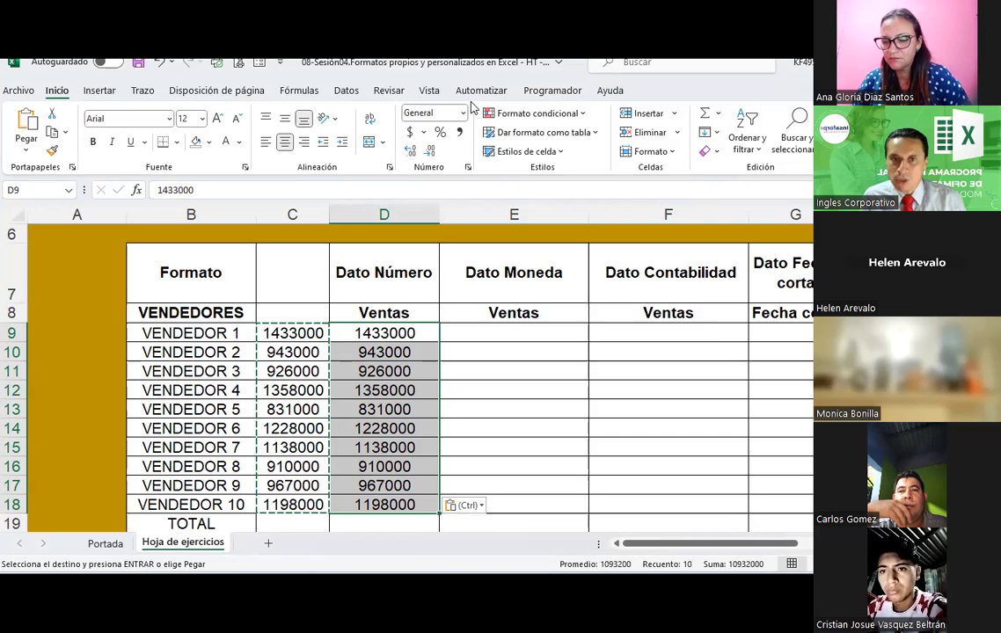
# Step: Apply the Número format to D9:D18 so the sales show two decimals, e.g. 1433000.00
pyautogui.click(463, 115)
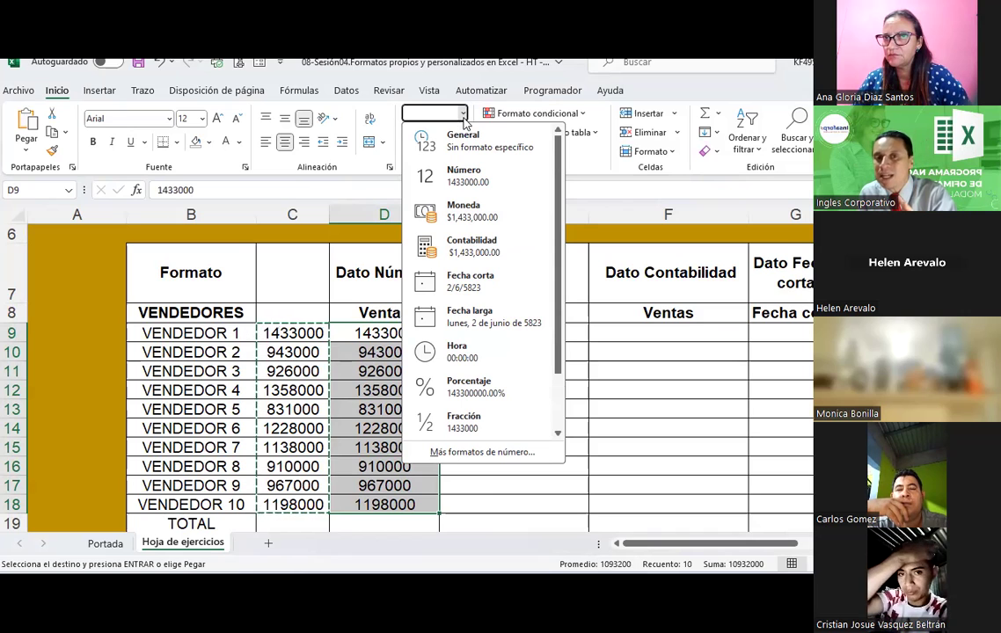
pyautogui.click(464, 176)
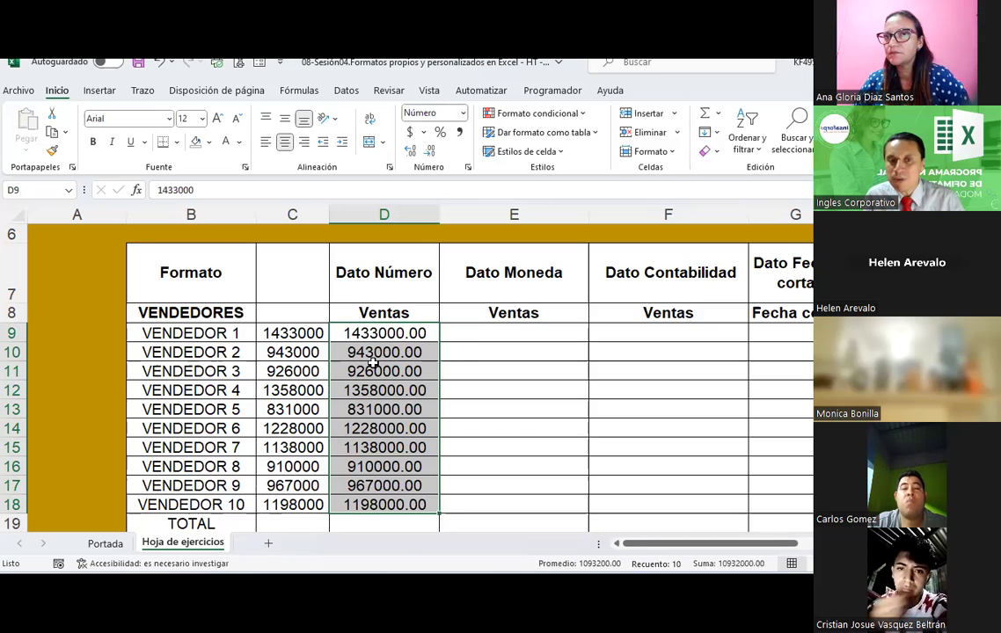
pyautogui.rightClick(377, 396)
# Step: In Formato de celdas, compare the plain and red negative-number styles for D9:D18
pyautogui.click(440, 473)
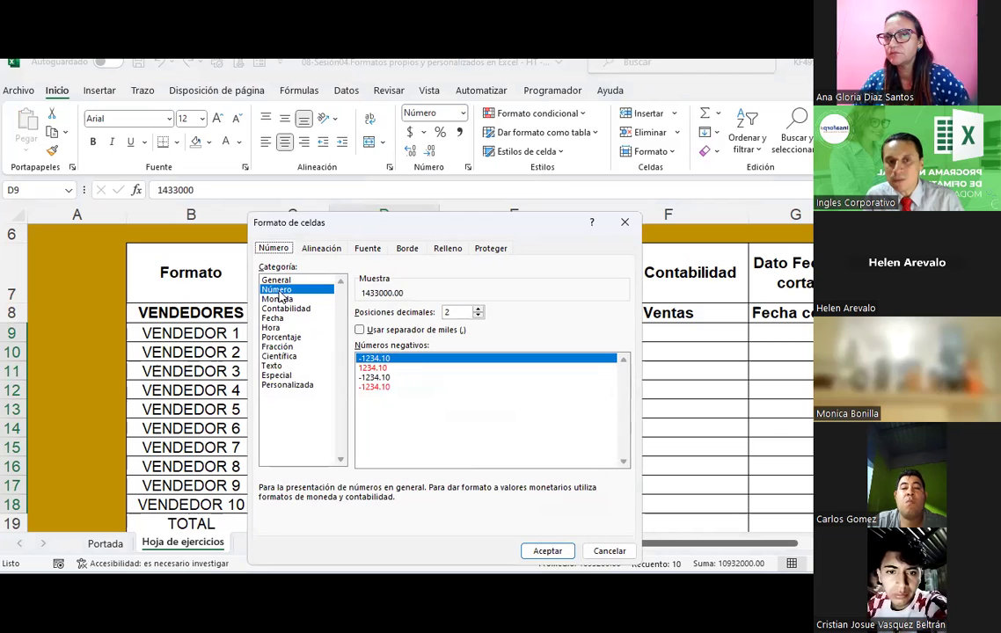
pyautogui.moveTo(358, 224)
pyautogui.mouseDown()
pyautogui.moveTo(633, 58)
pyautogui.moveTo(484, 163)
pyautogui.mouseUp()
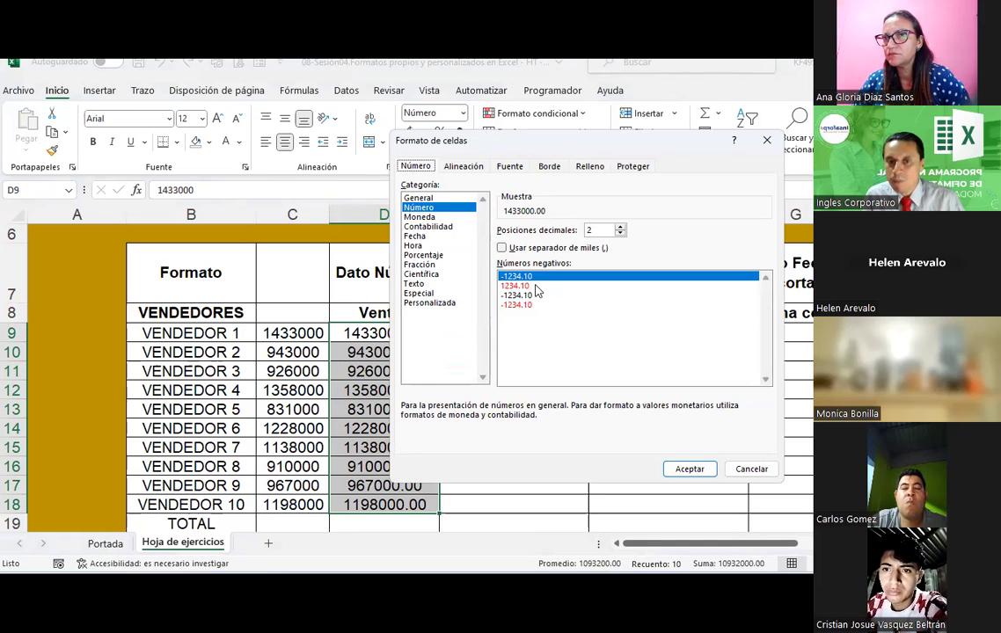
pyautogui.click(538, 286)
pyautogui.click(535, 277)
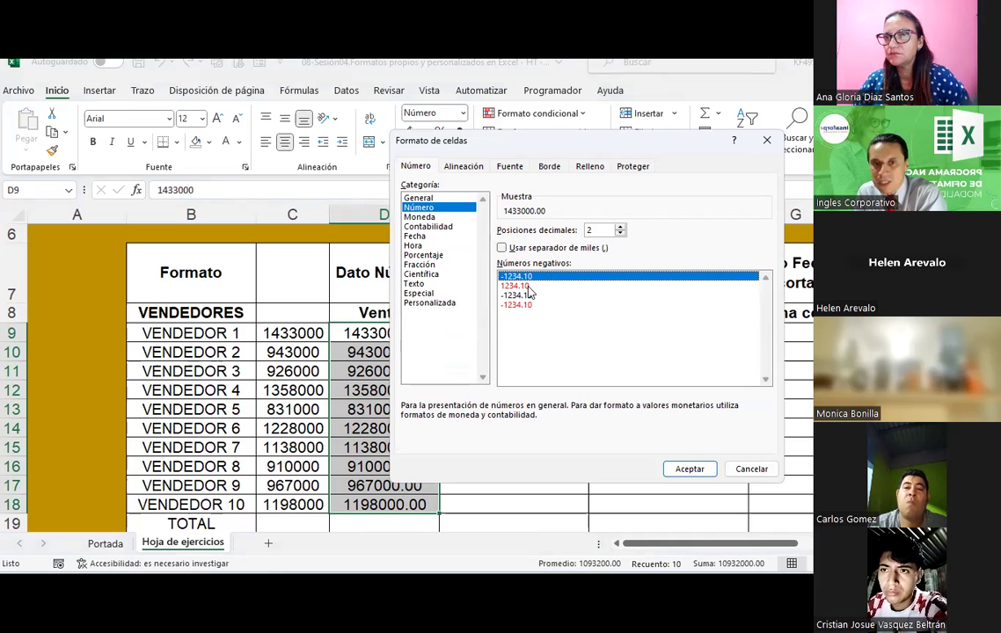
pyautogui.click(526, 286)
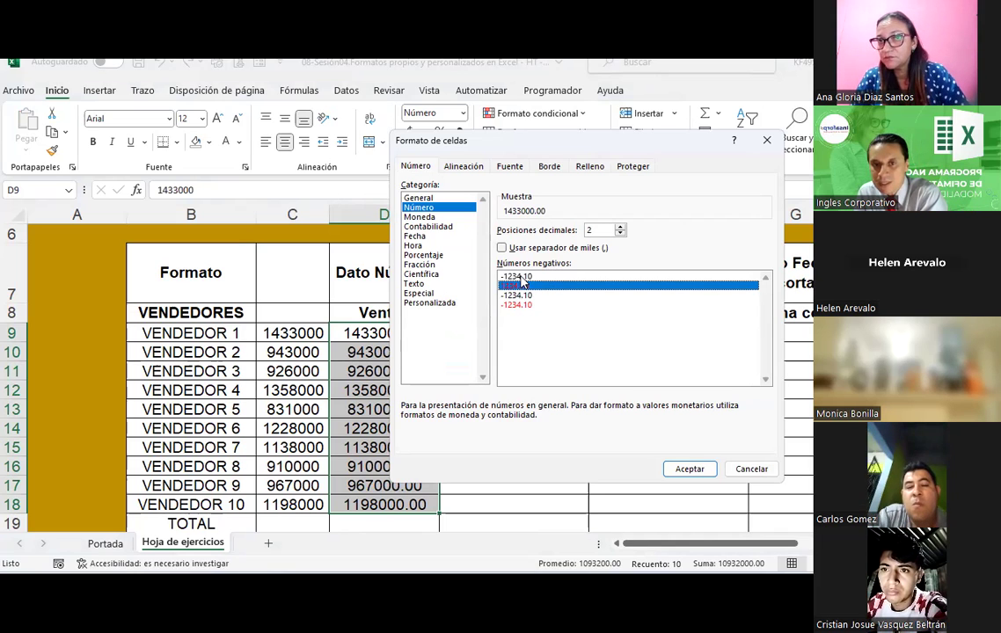
pyautogui.click(521, 277)
pyautogui.click(519, 285)
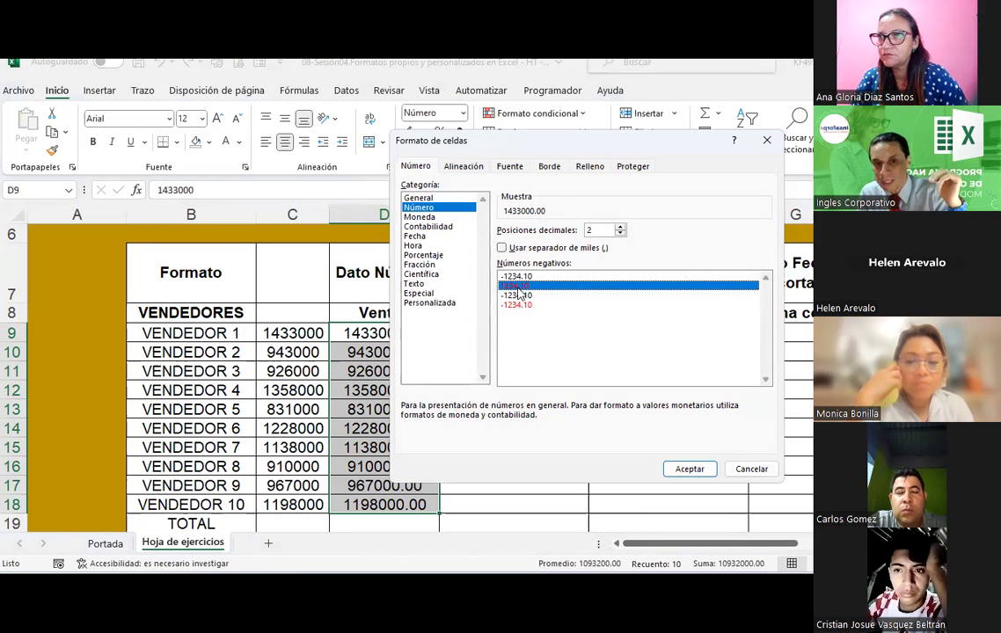
pyautogui.click(526, 277)
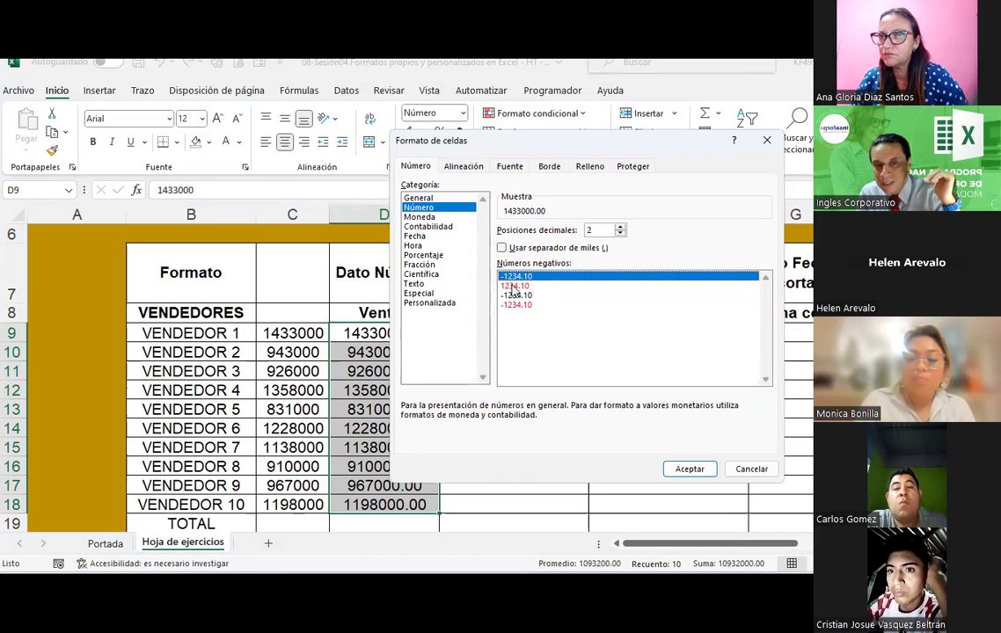
pyautogui.click(517, 286)
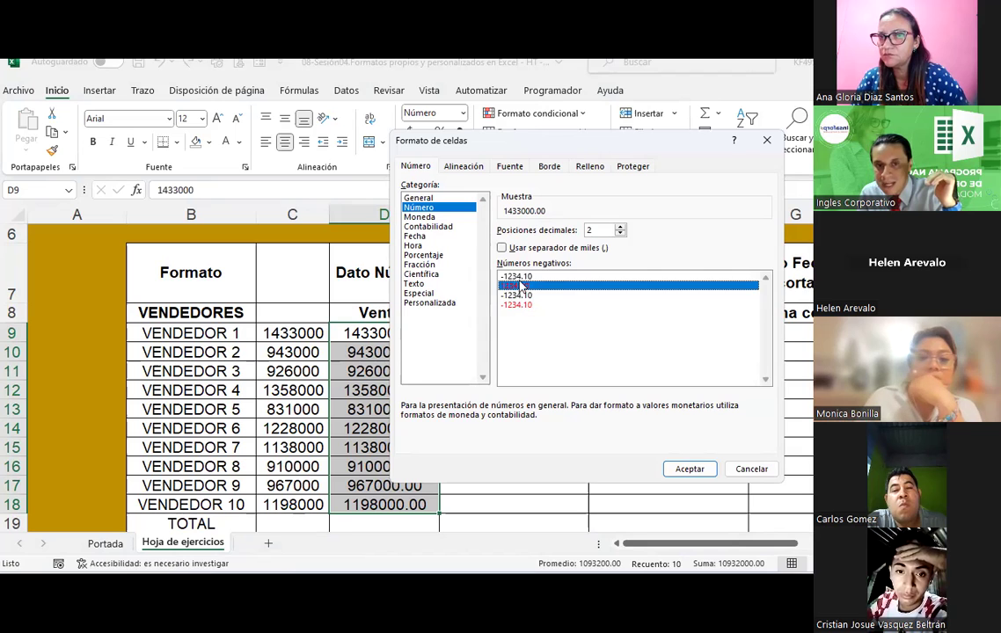
pyautogui.press('Up')
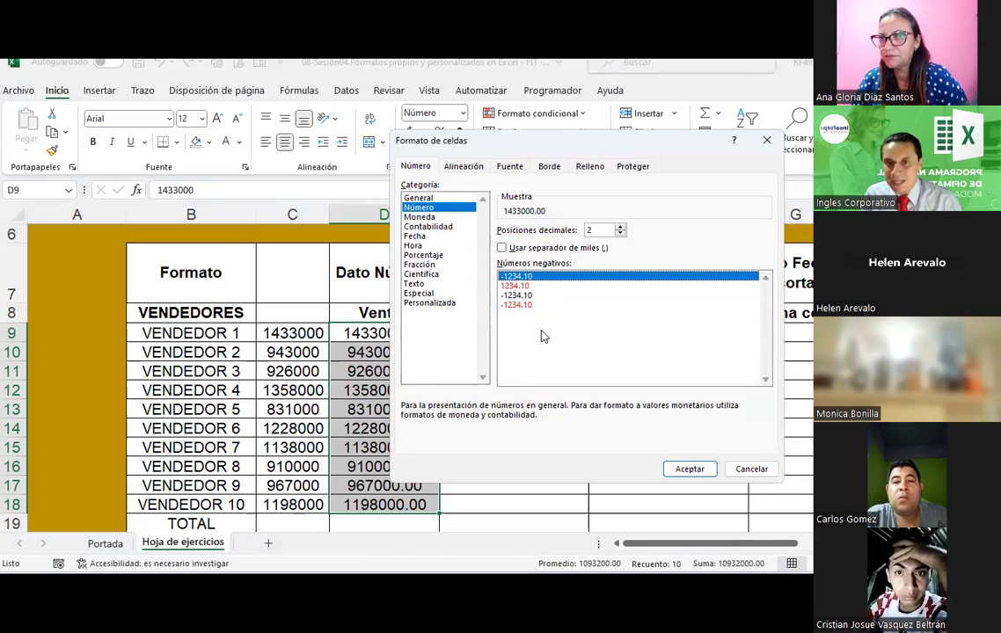
# Step: Settle on red negatives with a minus sign (-1234.10) and apply it to D9:D18
pyautogui.click(525, 297)
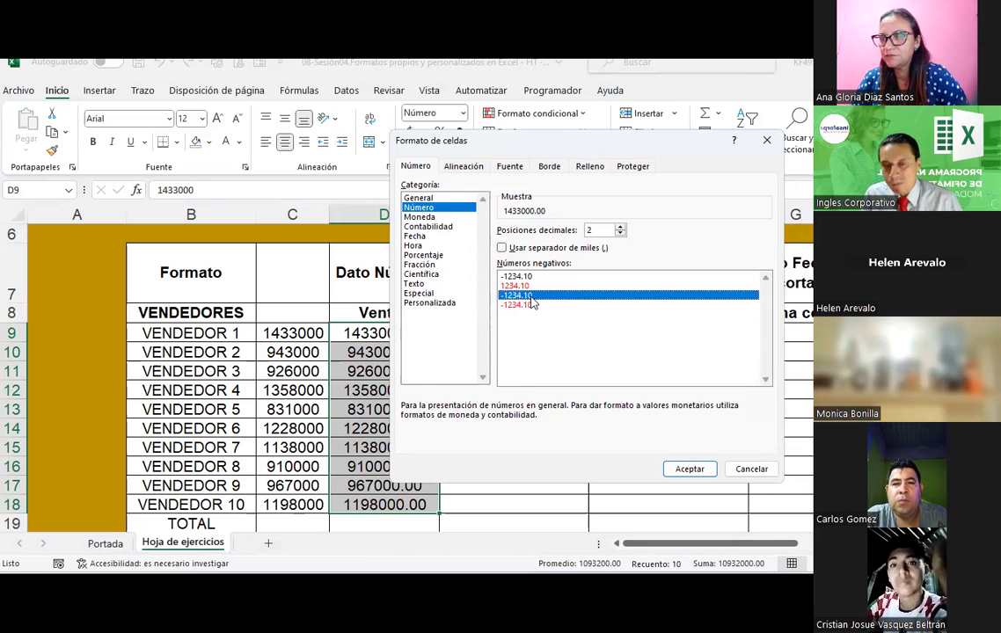
pyautogui.click(528, 277)
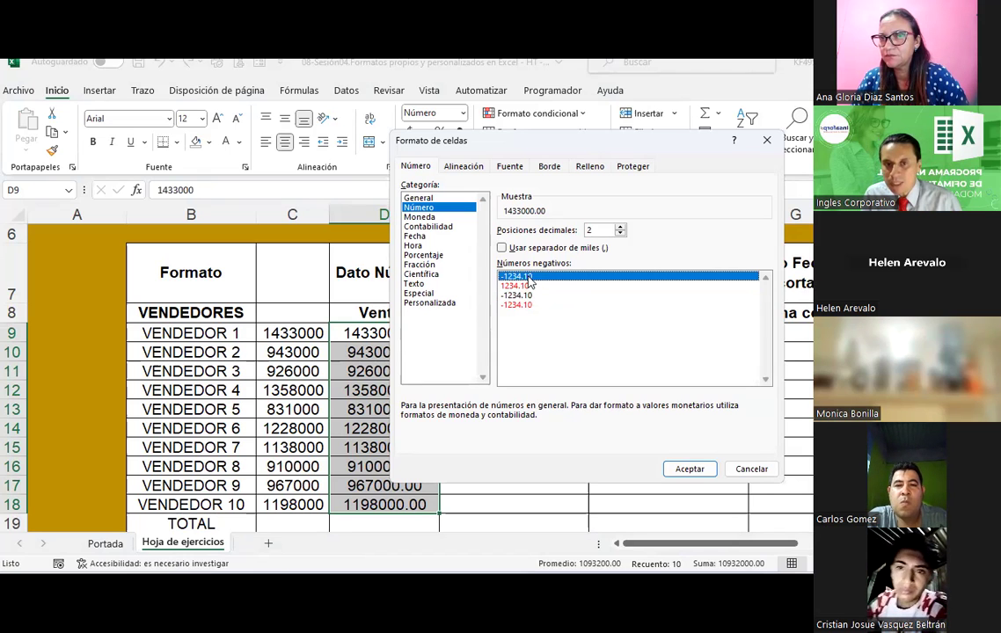
pyautogui.click(529, 296)
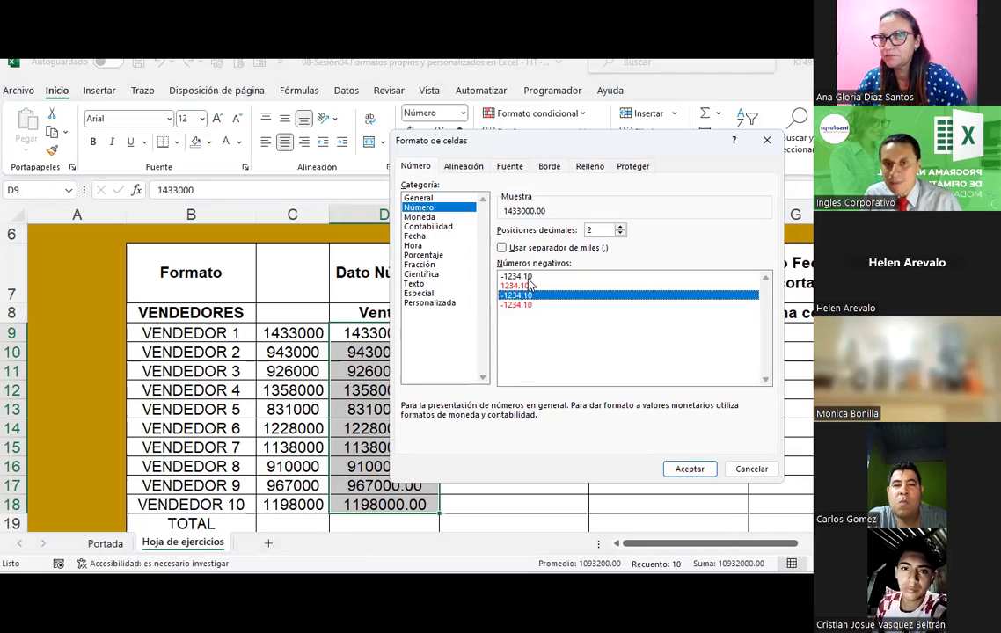
pyautogui.click(528, 277)
pyautogui.click(528, 297)
pyautogui.click(528, 305)
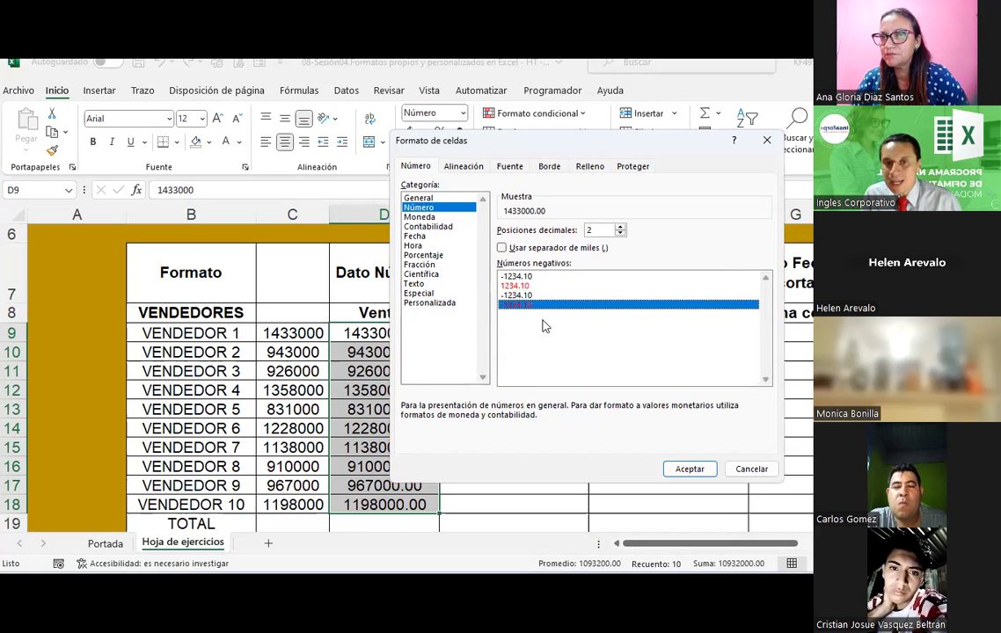
pyautogui.click(524, 297)
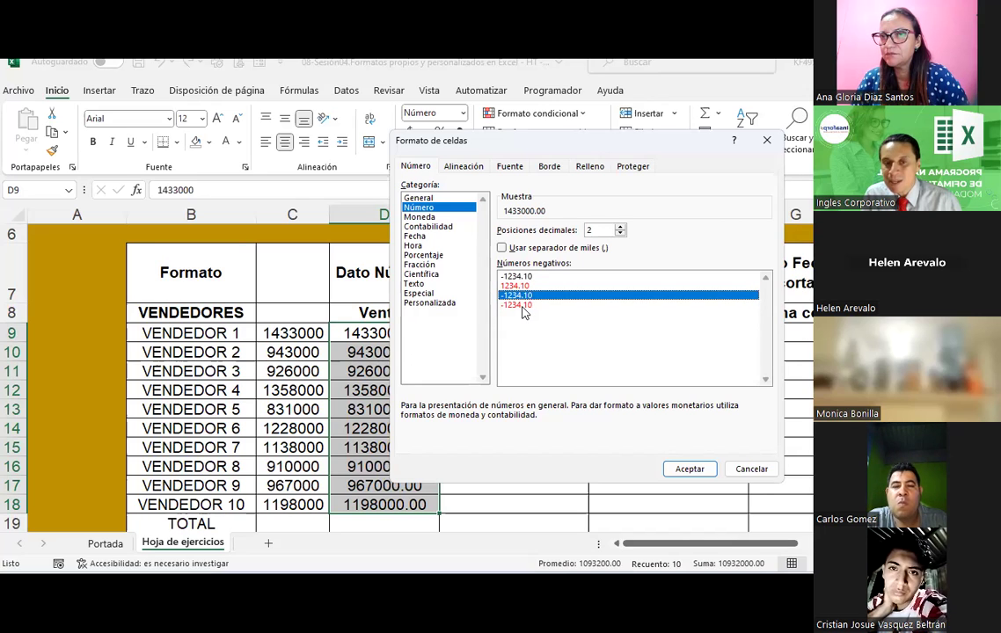
pyautogui.click(563, 306)
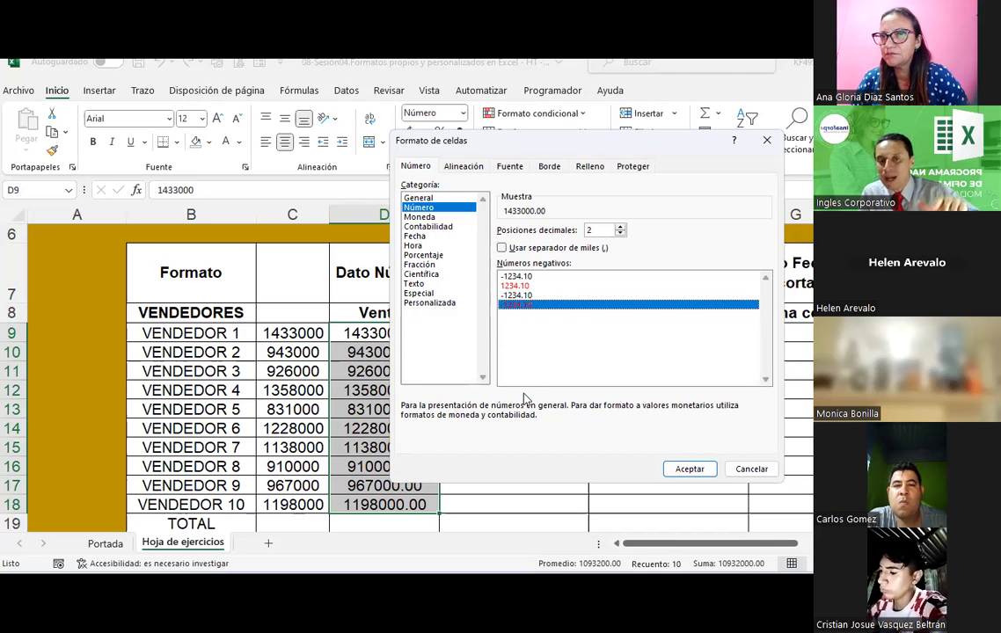
pyautogui.click(510, 296)
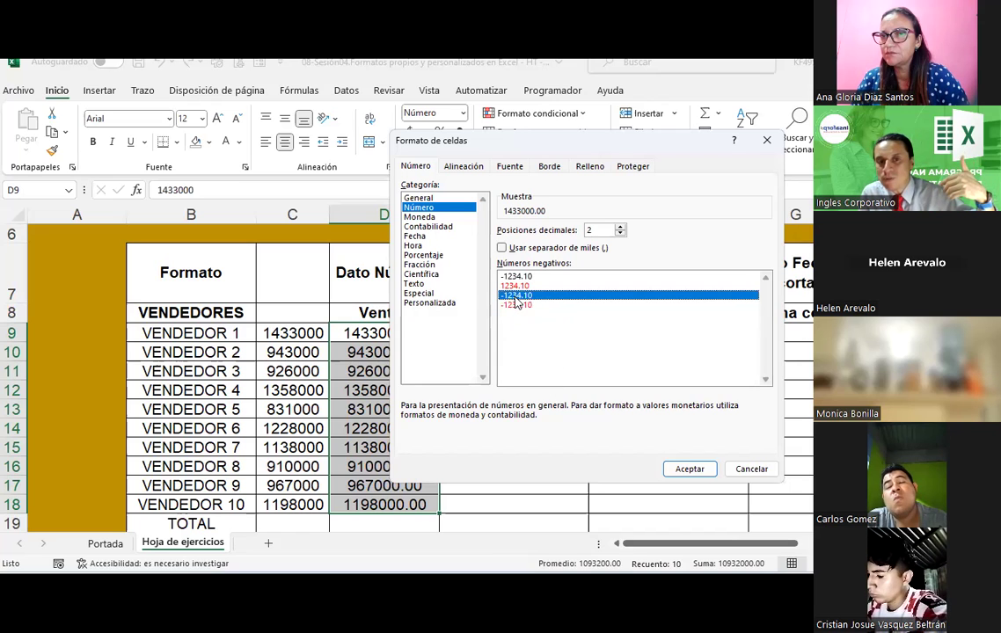
pyautogui.click(524, 307)
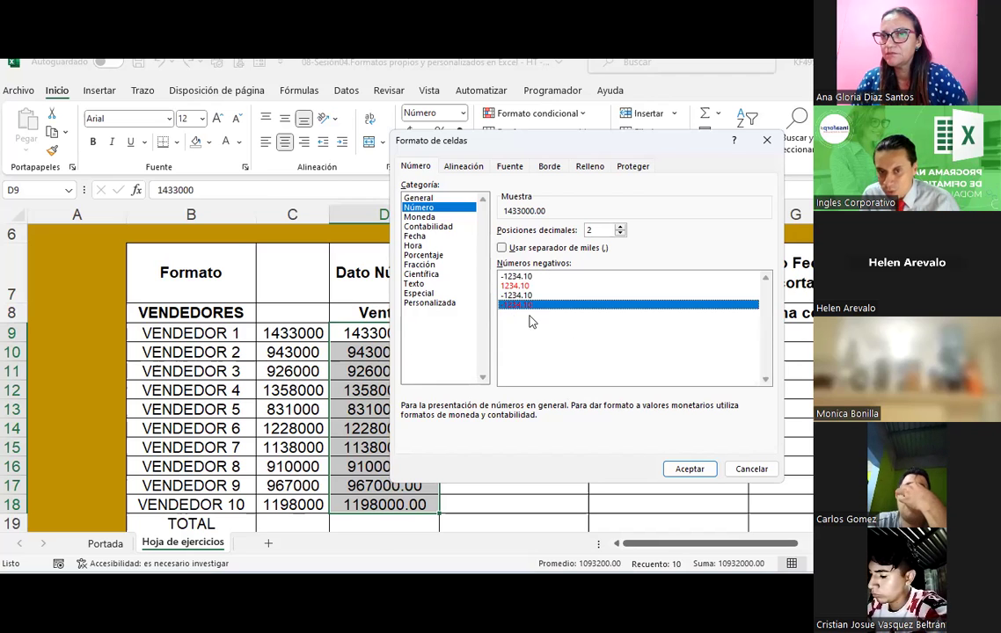
pyautogui.click(692, 468)
pyautogui.click(387, 333)
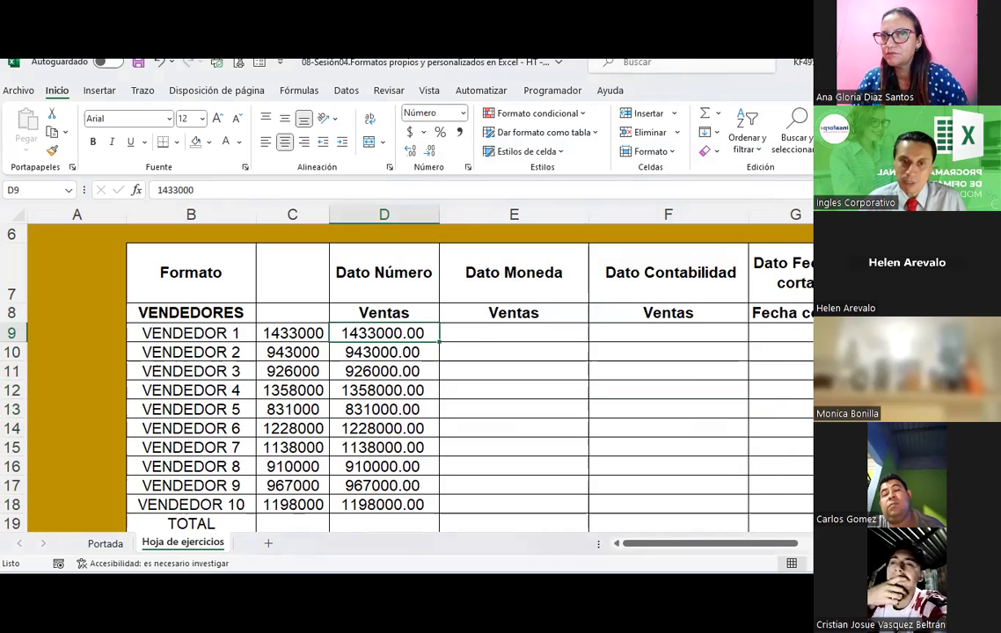
# Step: Enter the test value -1234 in D9 to confirm it displays in red as -1234.00
pyautogui.write('-1234')
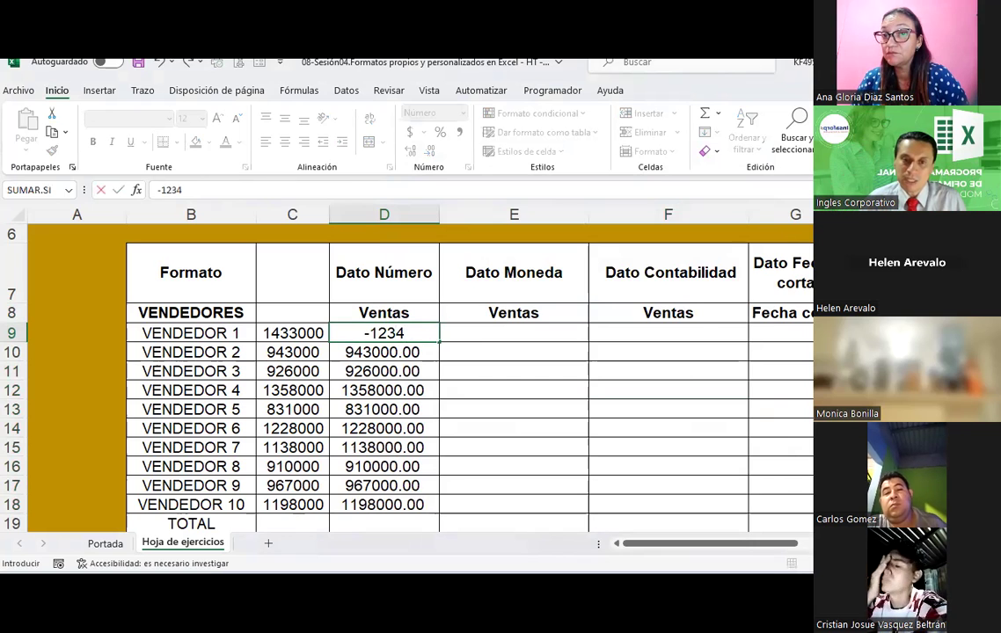
pyautogui.press('Return')
pyautogui.press('Up')
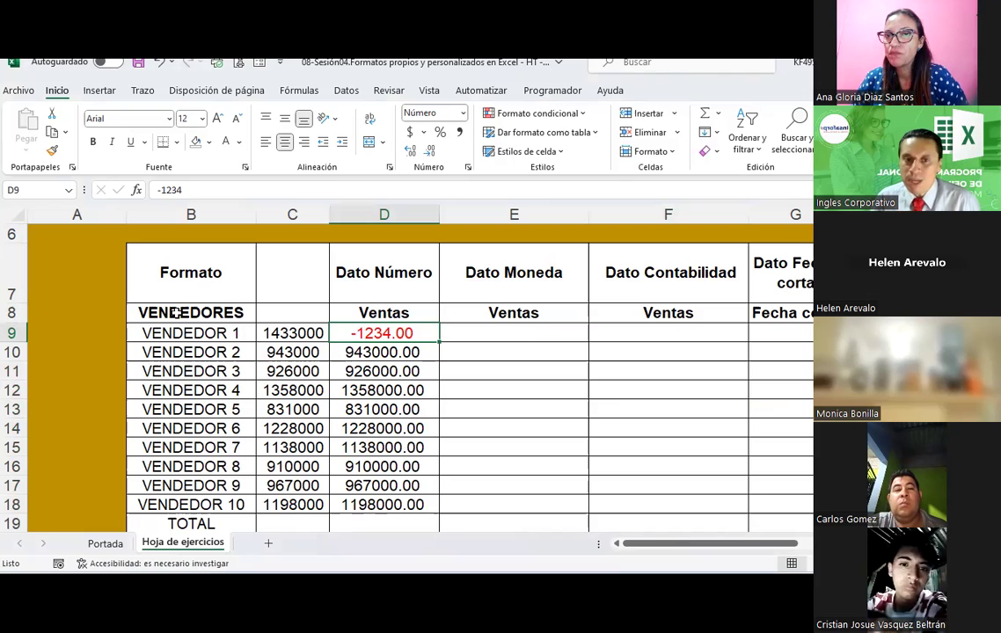
# Step: Paste the ten sales figures from C9:C18 into the Dato Moneda column starting at E9
pyautogui.moveTo(292, 337); pyautogui.dragTo(281, 505)
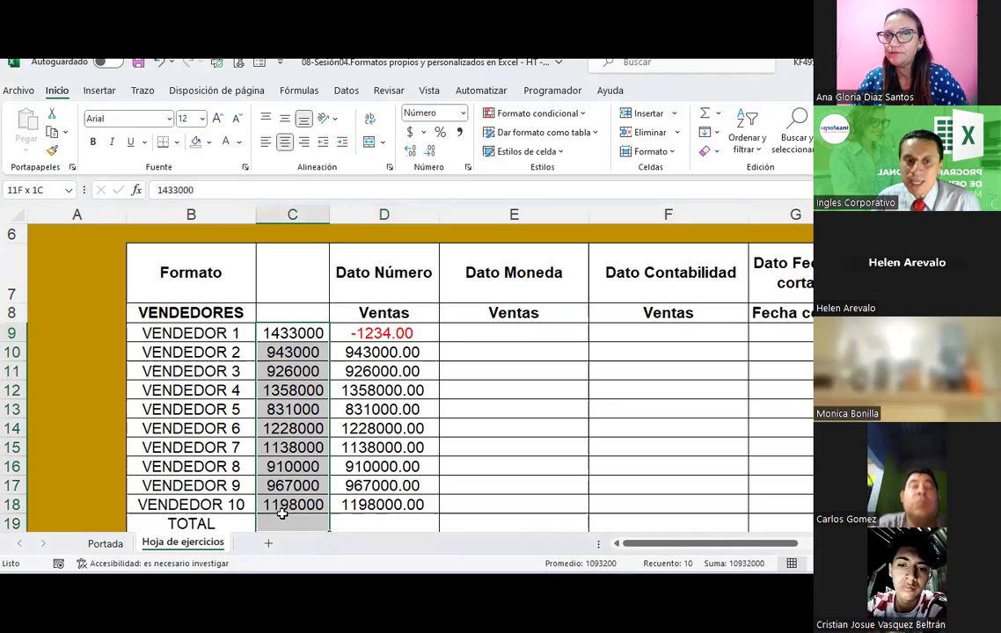
pyautogui.hotkey('ctrl', 'c')
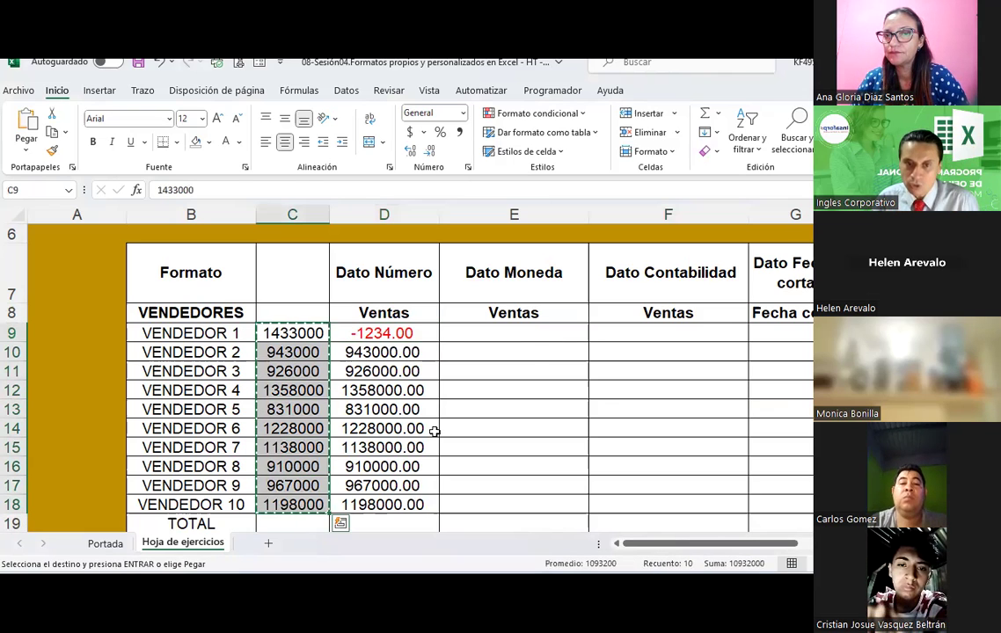
pyautogui.click(531, 333)
pyautogui.hotkey('ctrl', 'v')
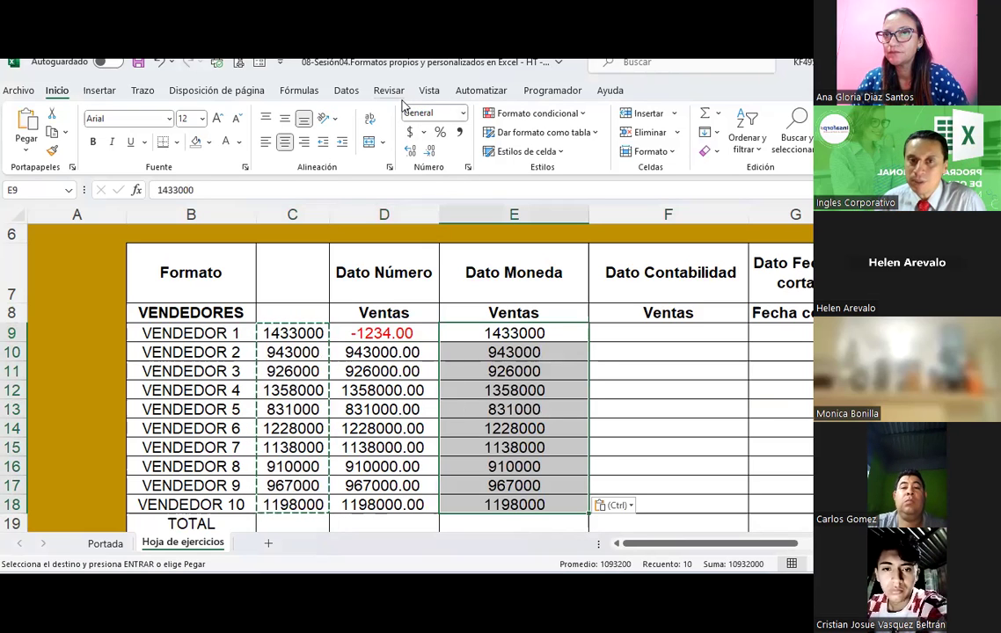
pyautogui.click(468, 168)
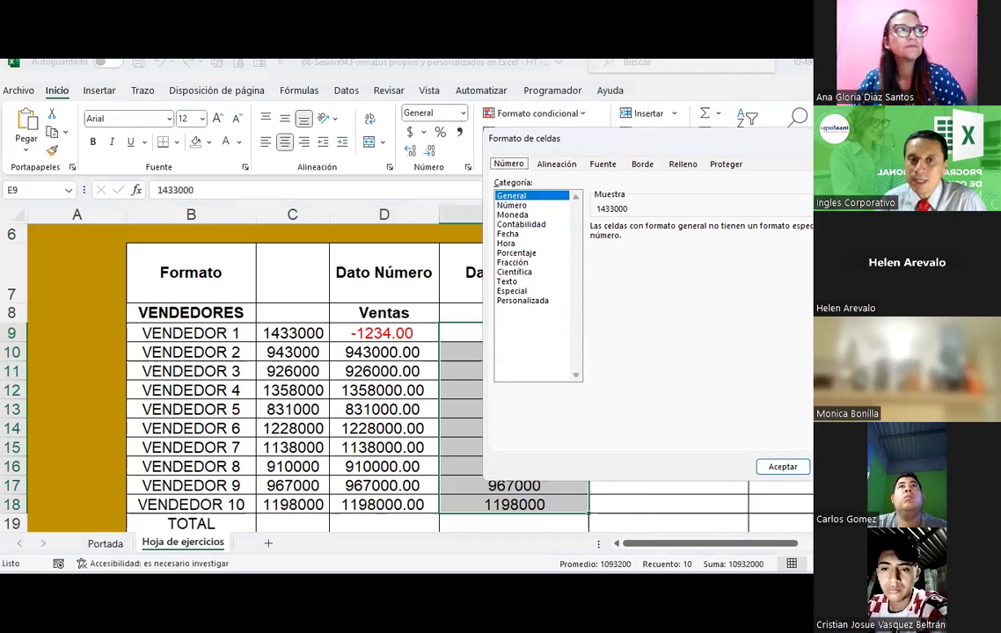
# Step: Format E9:E18 as Moneda with the $ symbol, two decimals and -$1,234.10 negatives
pyautogui.click(517, 217)
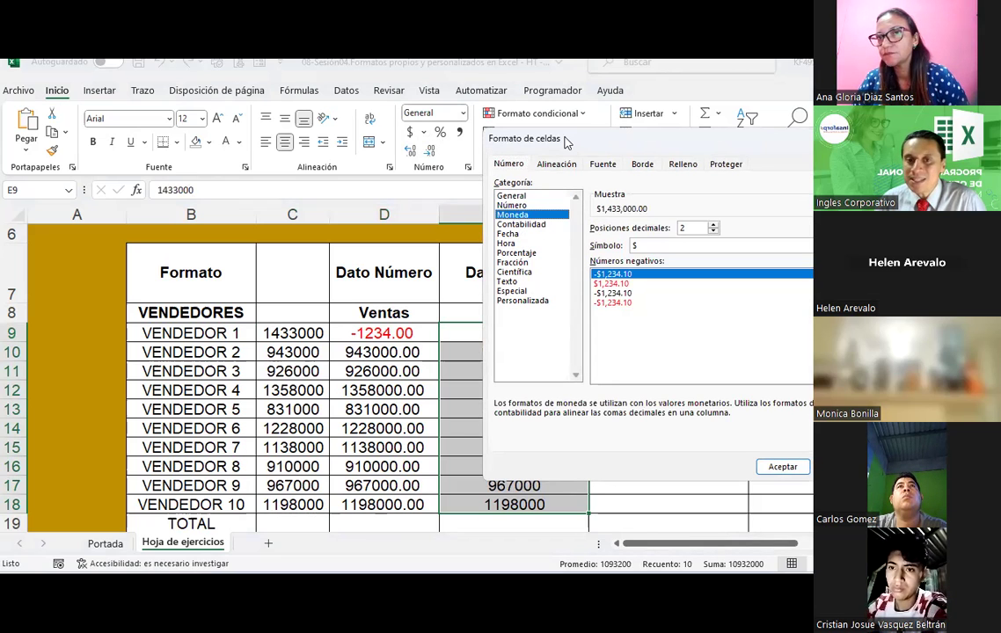
pyautogui.moveTo(567, 141); pyautogui.dragTo(118, 149)
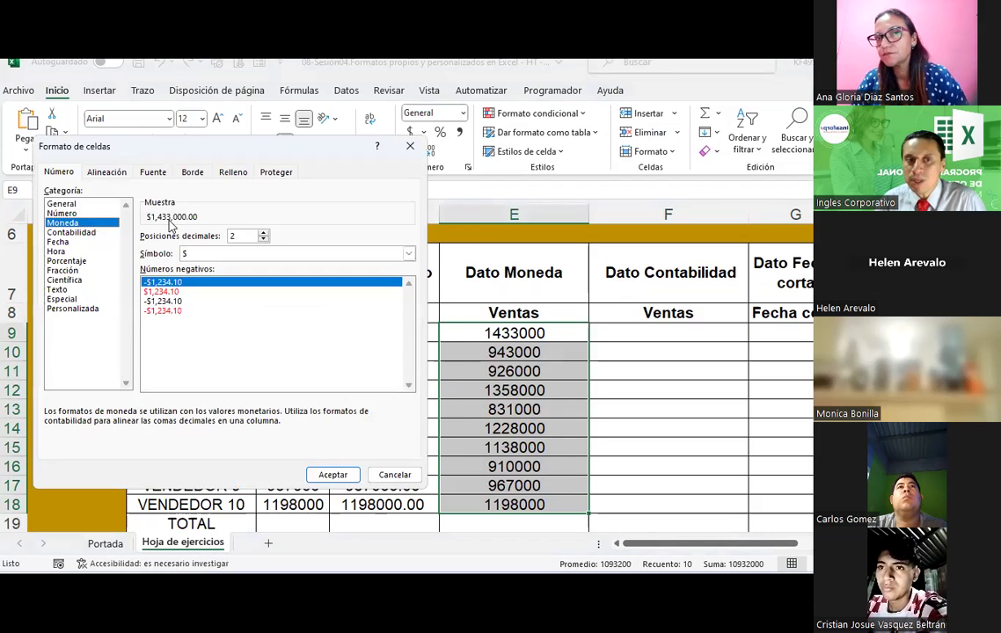
pyautogui.click(77, 232)
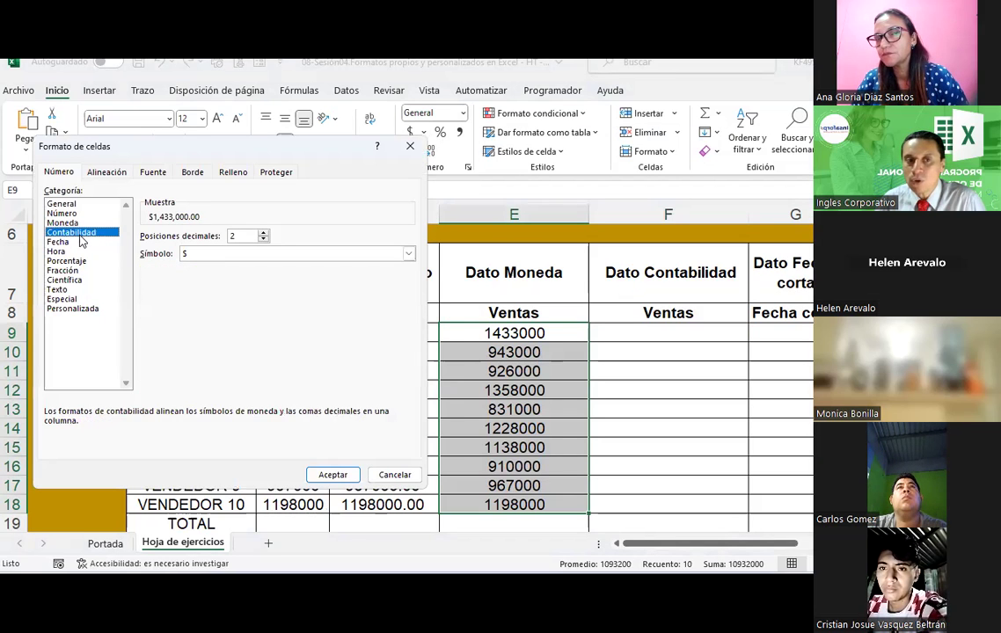
pyautogui.click(67, 224)
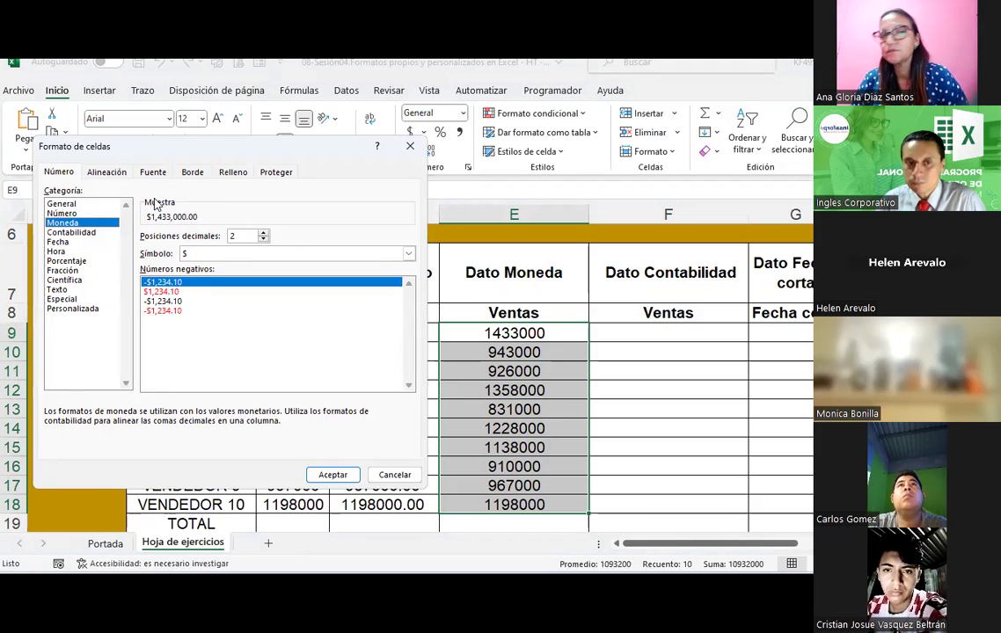
pyautogui.click(214, 256)
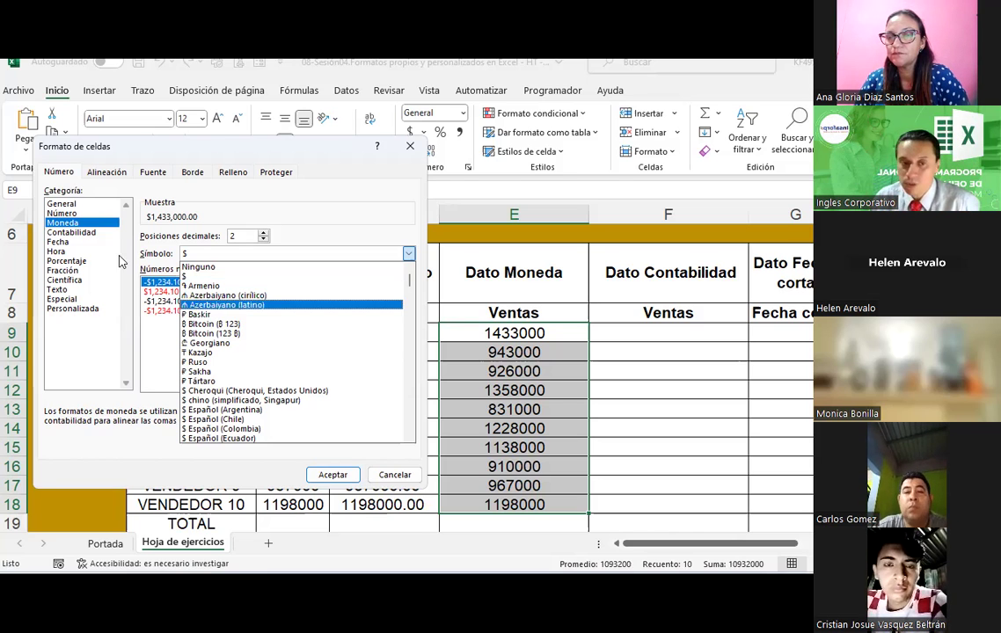
pyautogui.click(218, 267)
pyautogui.click(201, 254)
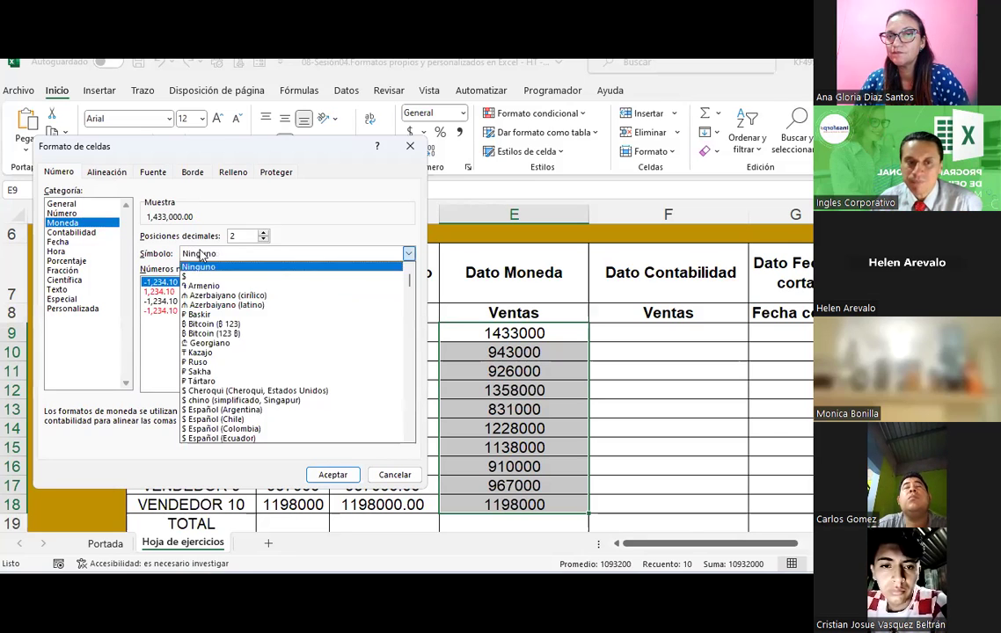
pyautogui.click(193, 278)
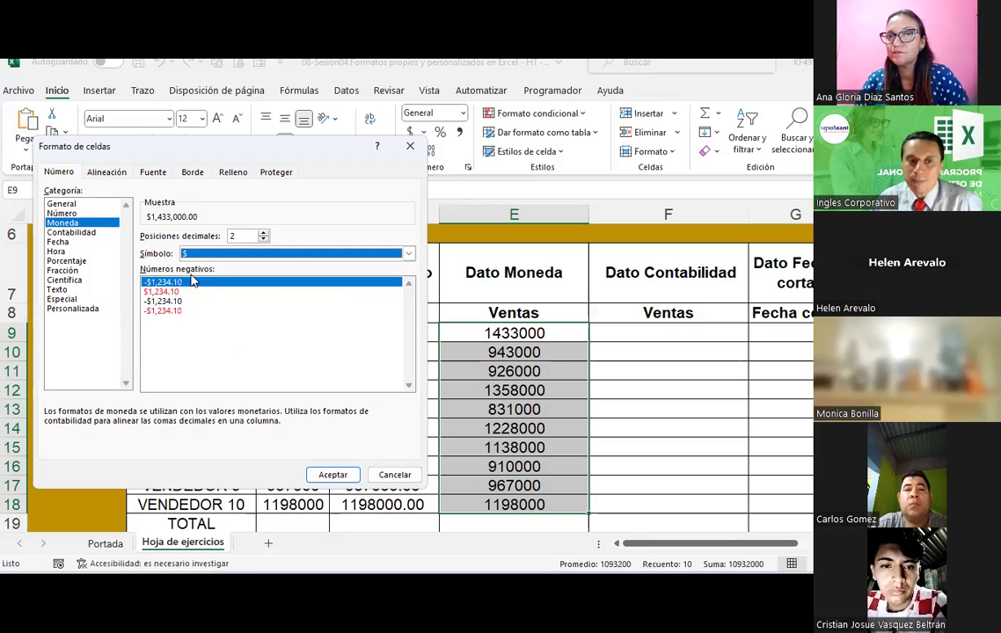
pyautogui.click(176, 293)
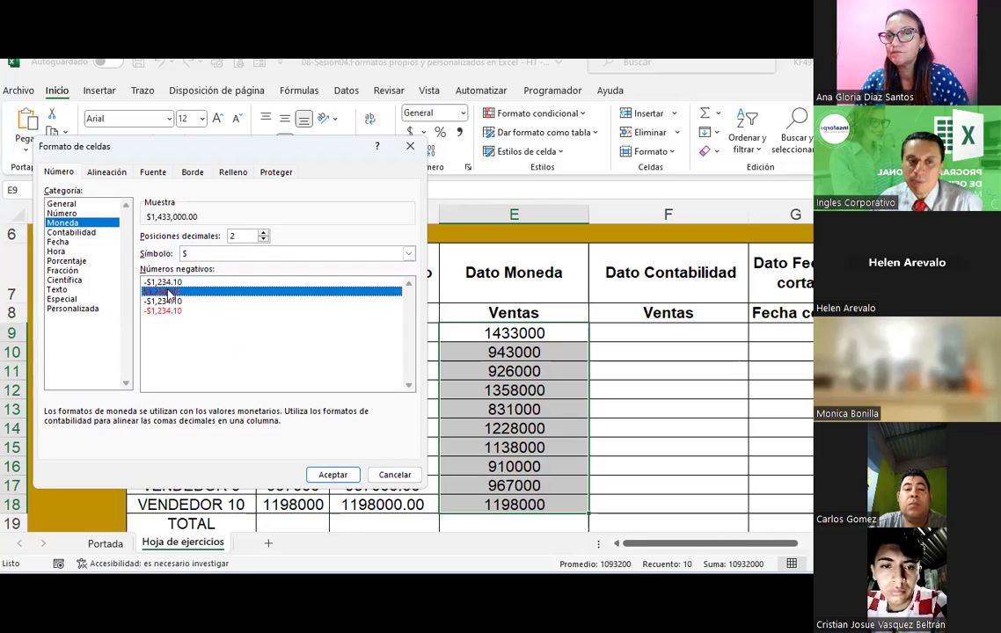
pyautogui.click(178, 301)
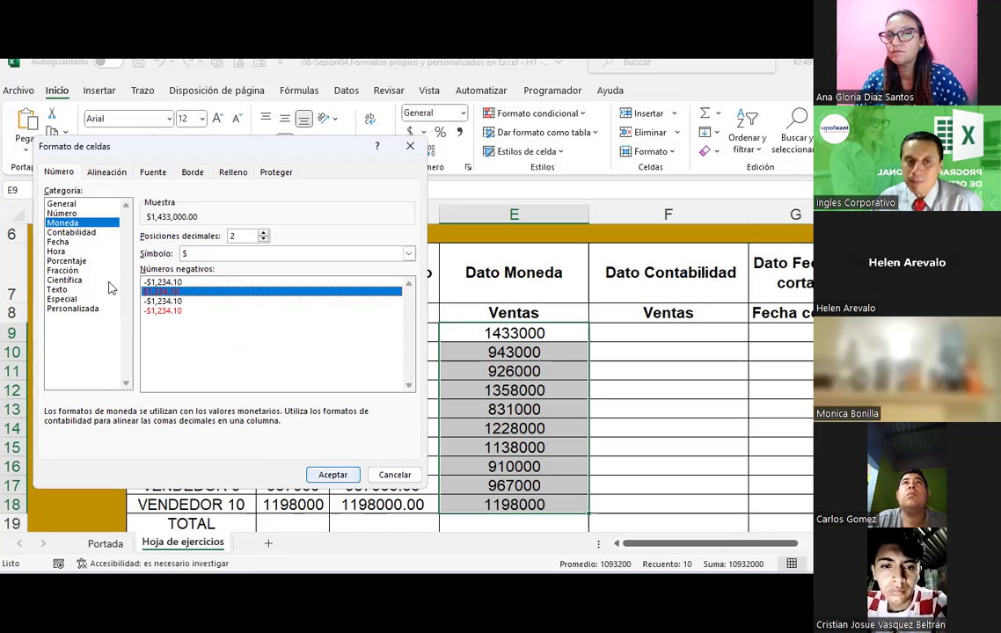
pyautogui.click(333, 475)
pyautogui.moveTo(714, 348); pyautogui.dragTo(625, 380)
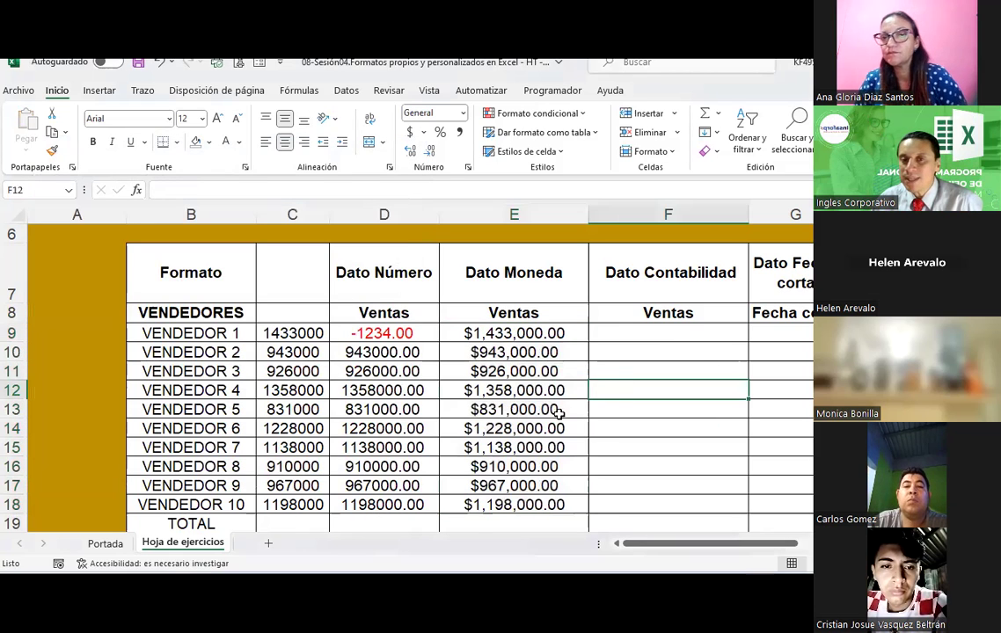
pyautogui.click(482, 334)
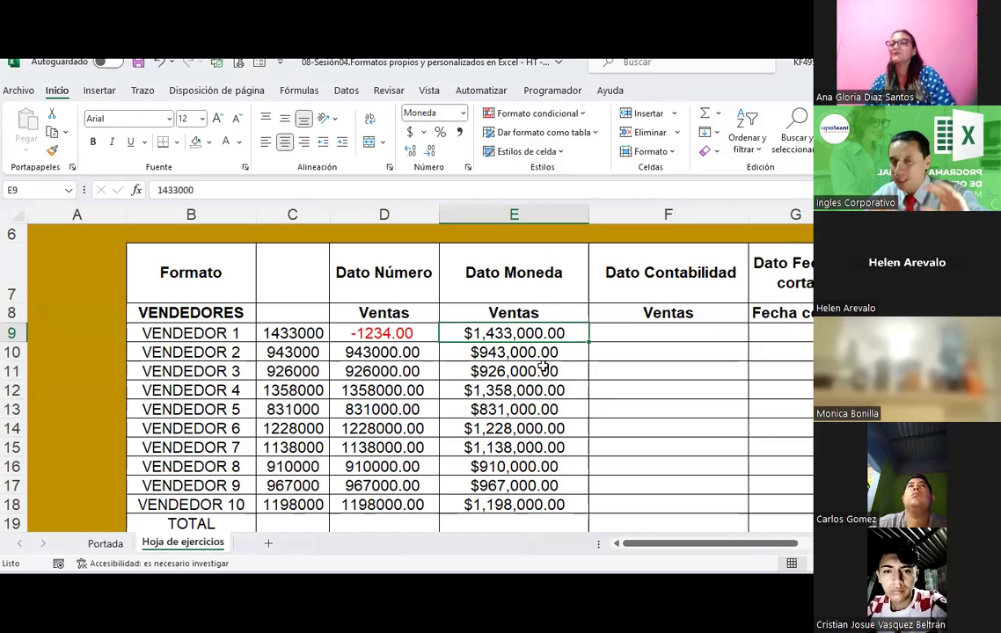
# Step: Copy the sales figures C9:C18 and paste them into the Dato Contabilidad column at F9
pyautogui.moveTo(309, 332); pyautogui.dragTo(301, 498)
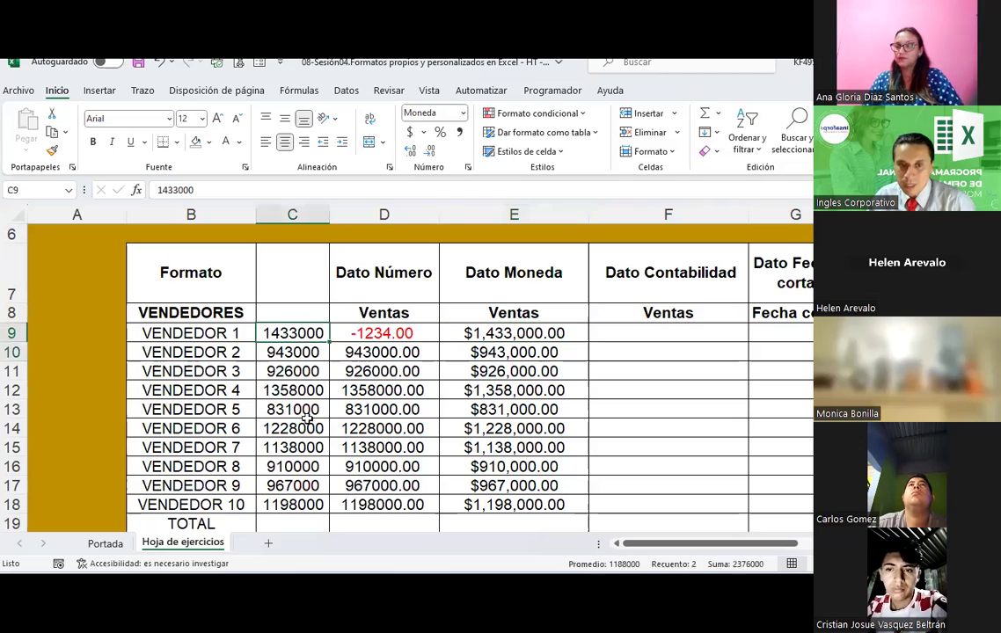
pyautogui.hotkey('ctrl', 'c')
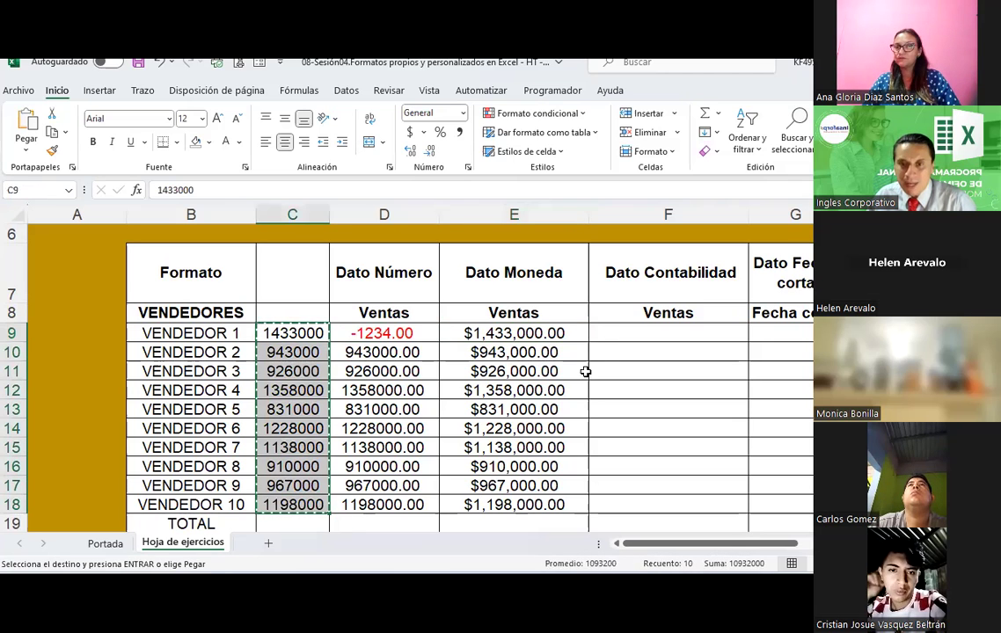
pyautogui.click(621, 329)
pyautogui.rightClick(616, 340)
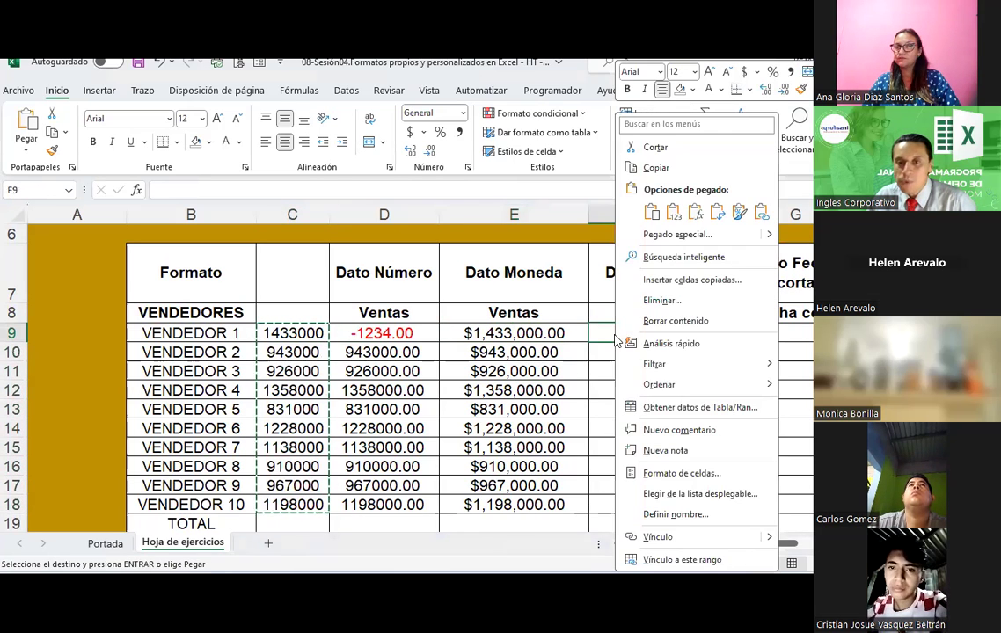
pyautogui.click(673, 212)
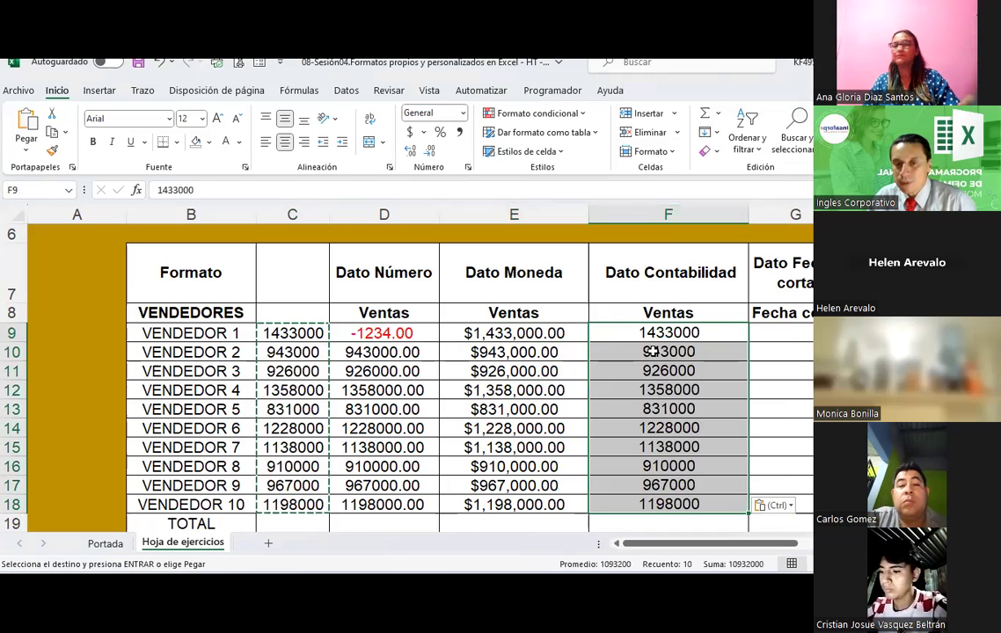
# Step: Apply Contabilidad format to F9:F18, e.g. $ 1,433,000.00, and compare it with the Moneda cells
pyautogui.click(468, 167)
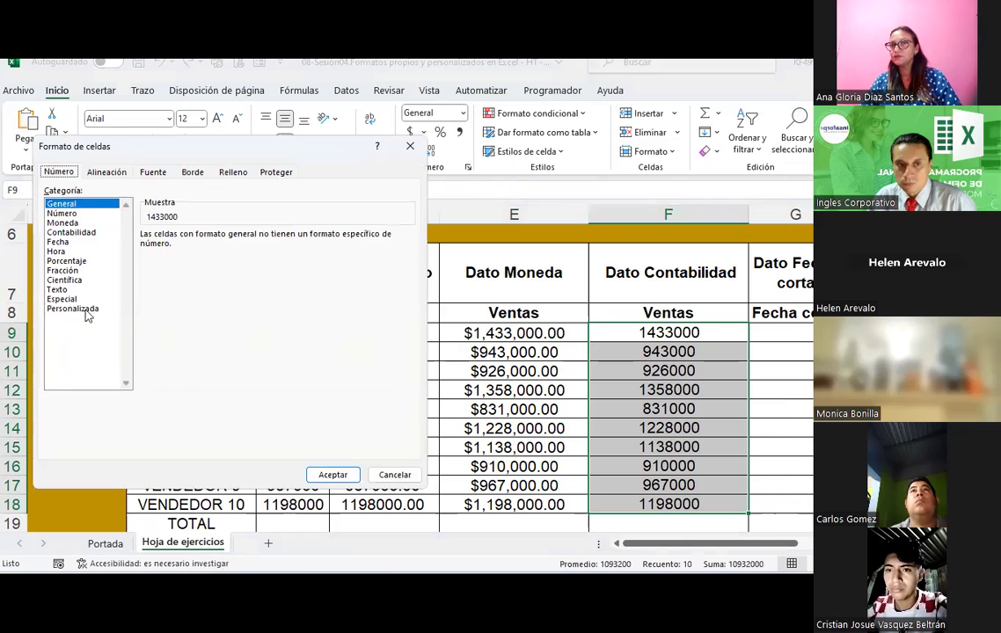
pyautogui.click(61, 232)
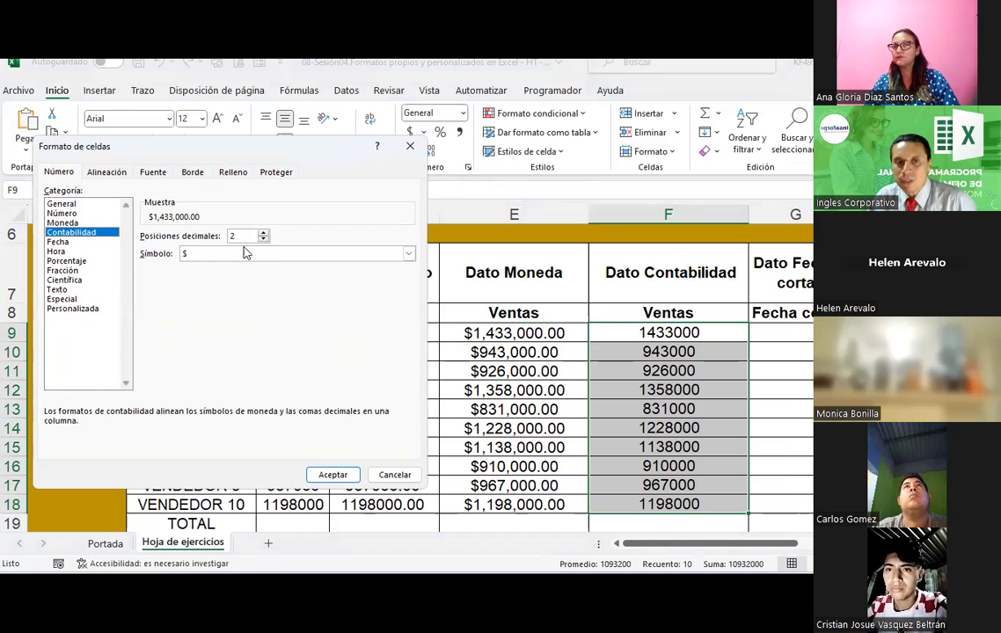
pyautogui.click(340, 478)
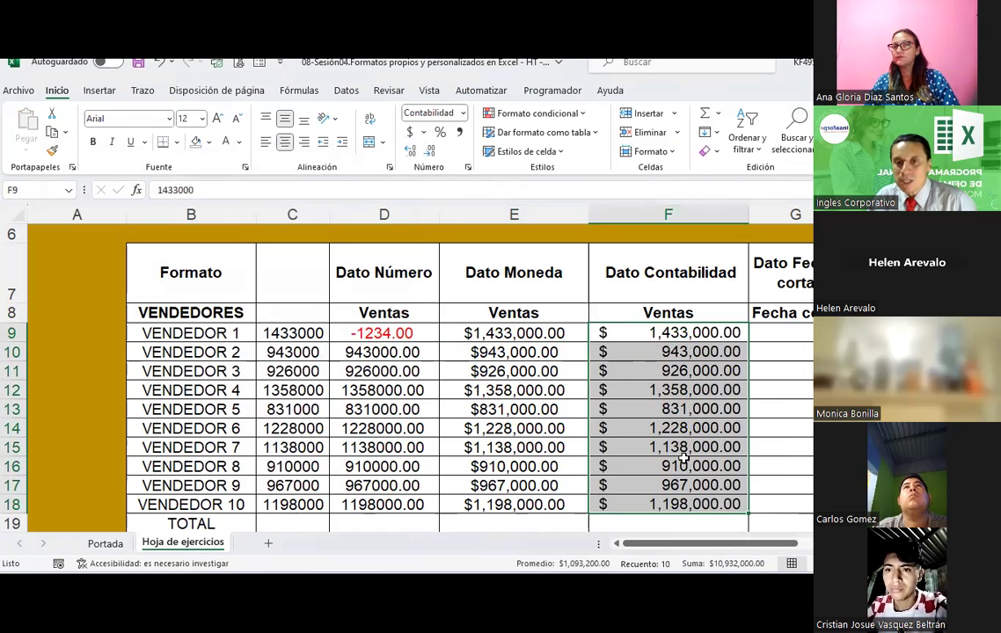
pyautogui.click(760, 391)
pyautogui.click(519, 338)
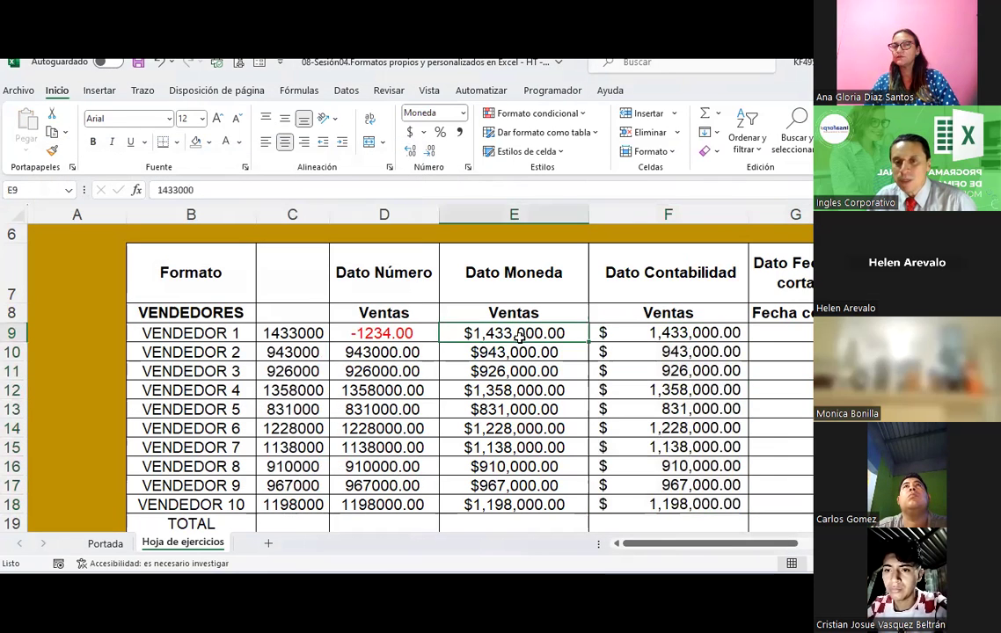
pyautogui.click(635, 335)
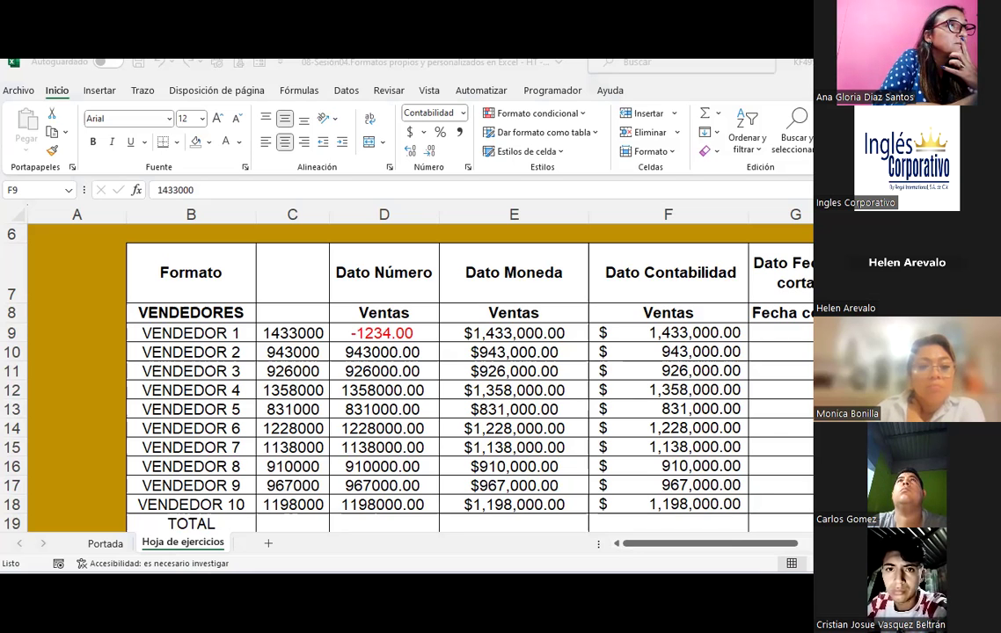
pyautogui.click(381, 332)
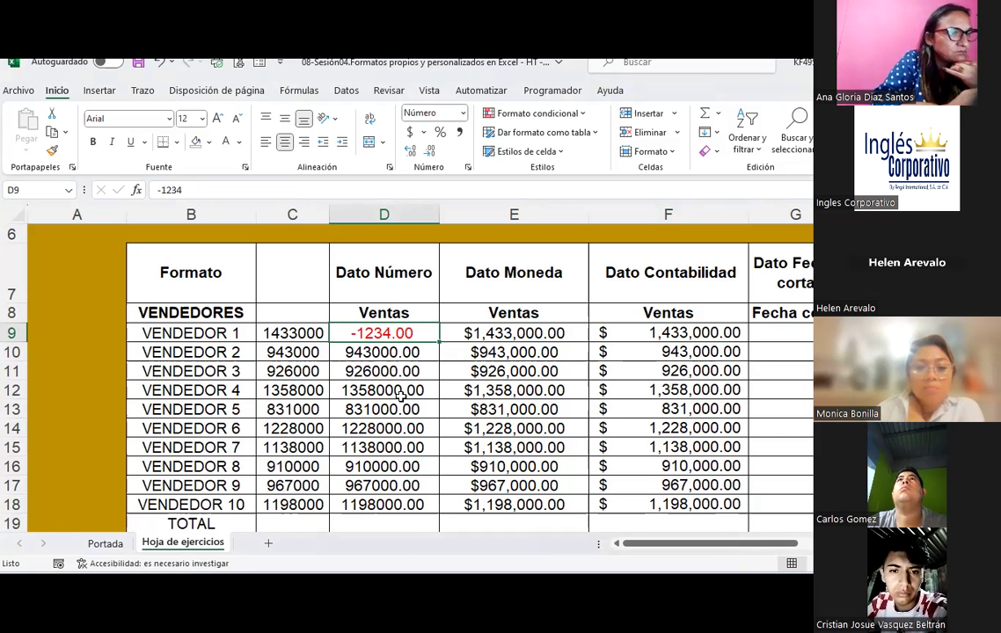
# Step: Give D9:D18 thousands separators and red negatives in Número format, e.g. 1,358,000.00
pyautogui.click(382, 371)
pyautogui.scroll(-1, 383, 373)
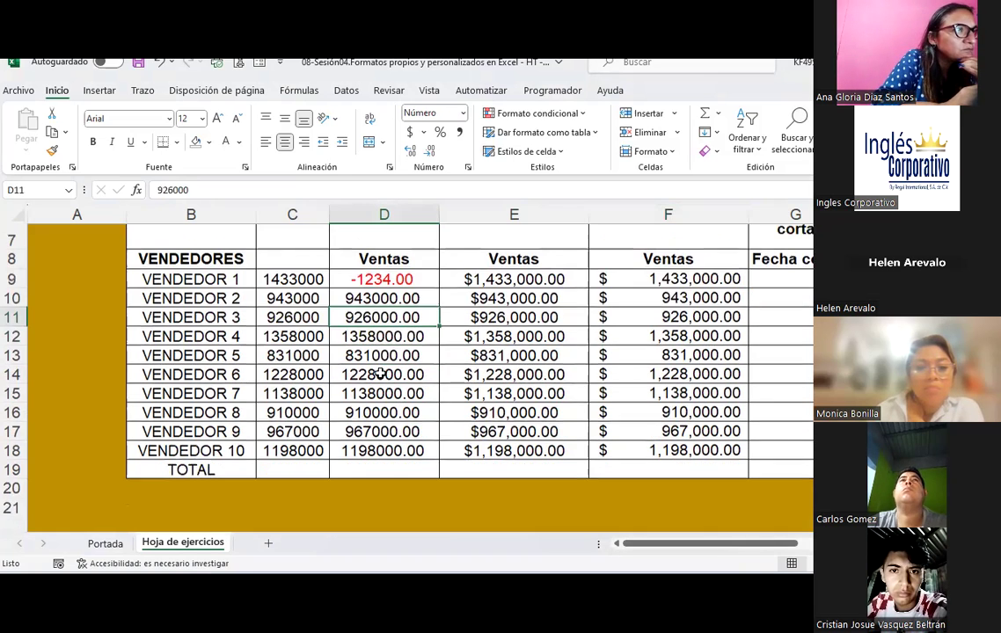
pyautogui.moveTo(382, 275); pyautogui.dragTo(385, 447)
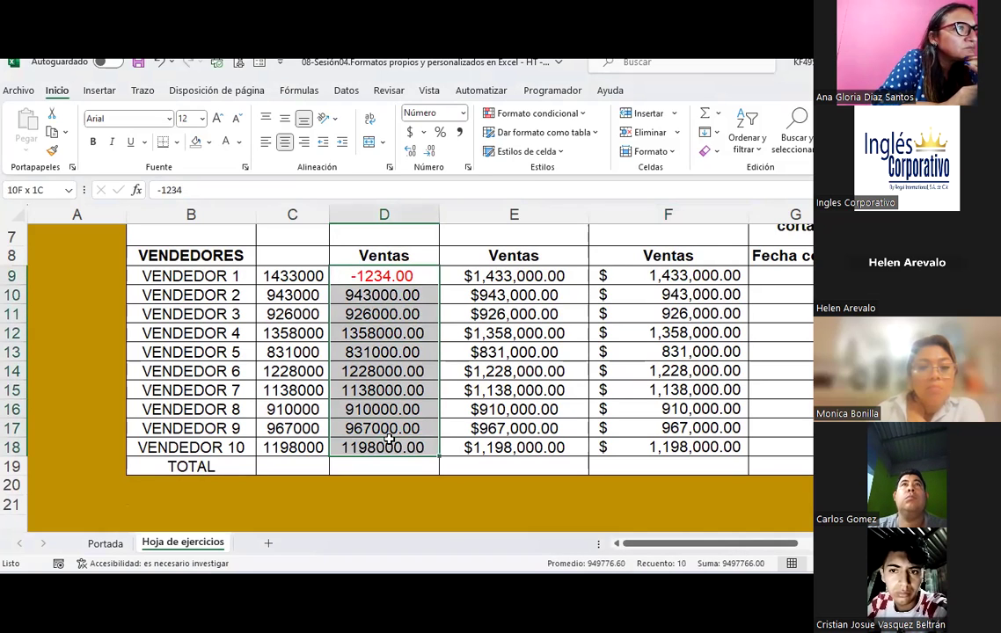
pyautogui.click(468, 168)
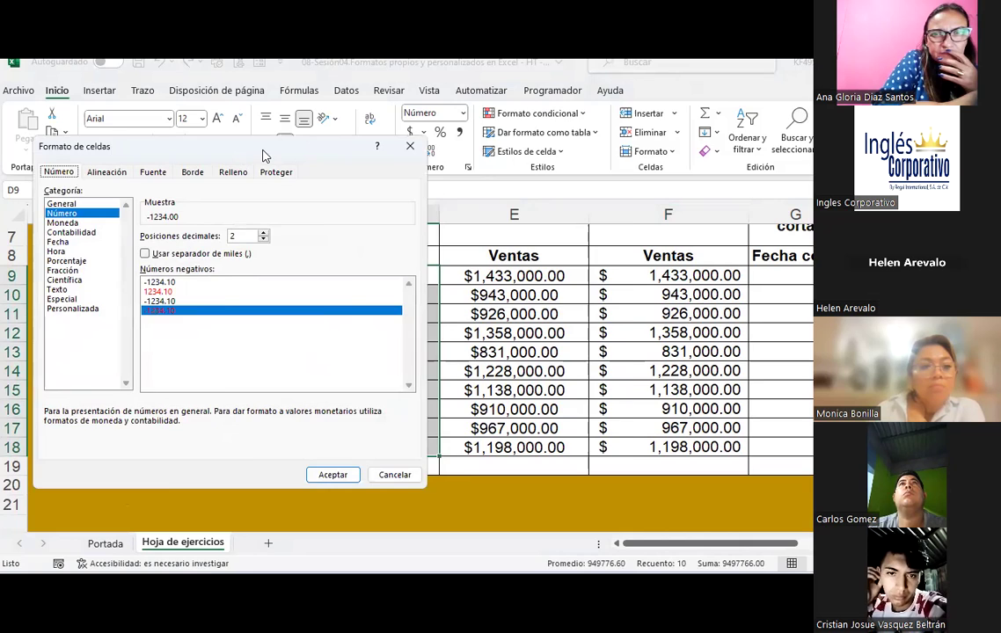
pyautogui.moveTo(264, 150); pyautogui.dragTo(468, 119)
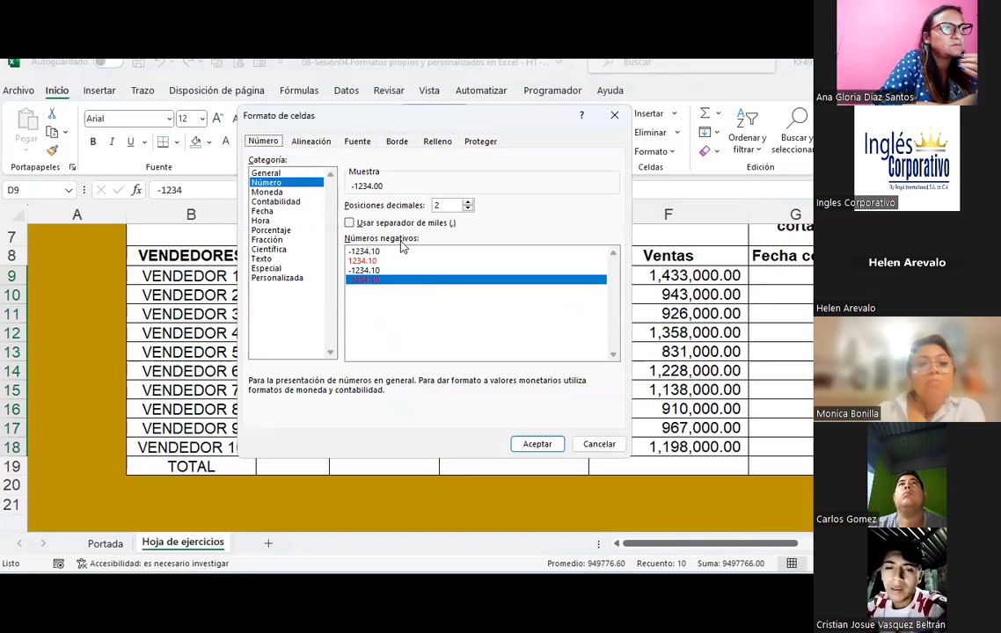
pyautogui.click(368, 271)
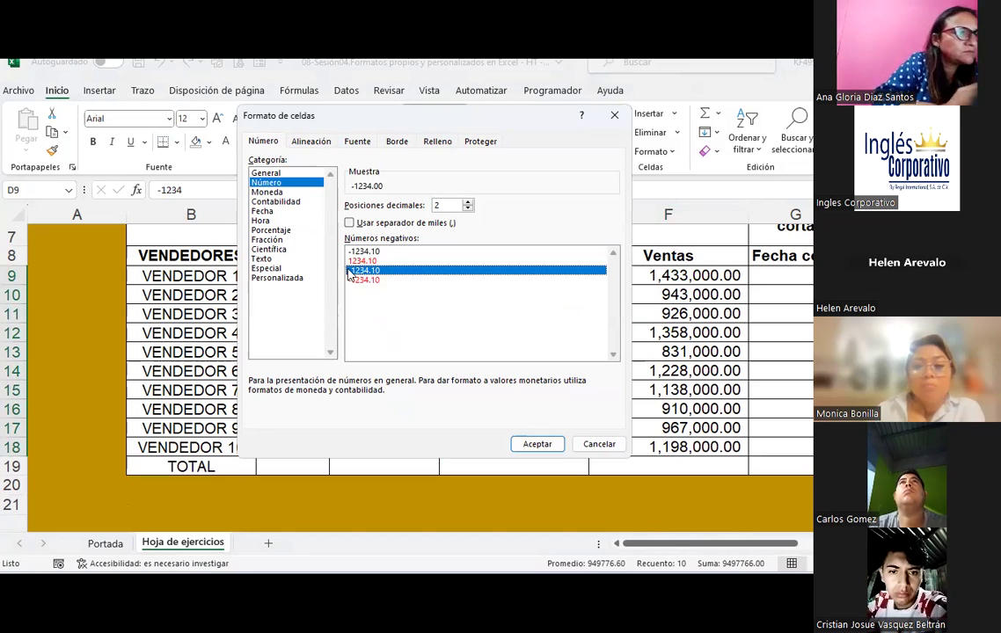
pyautogui.click(361, 281)
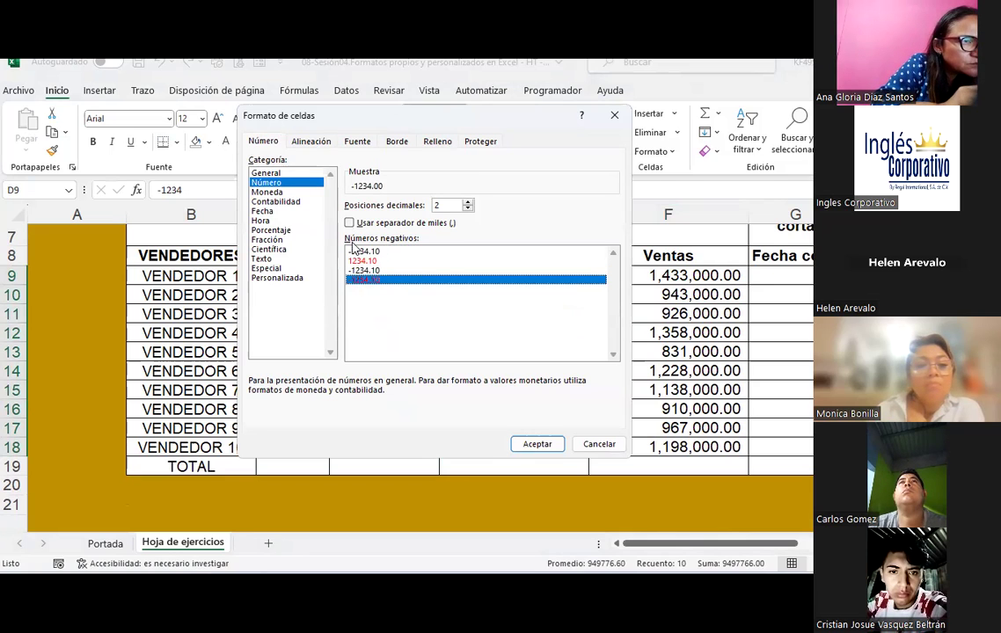
pyautogui.click(349, 222)
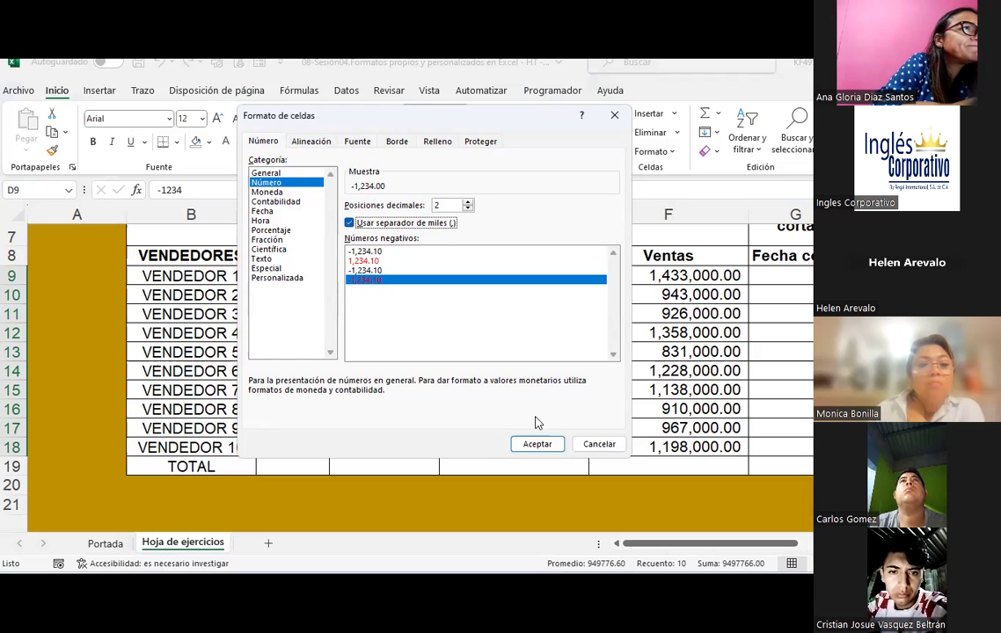
pyautogui.click(537, 443)
pyautogui.click(514, 332)
pyautogui.click(339, 342)
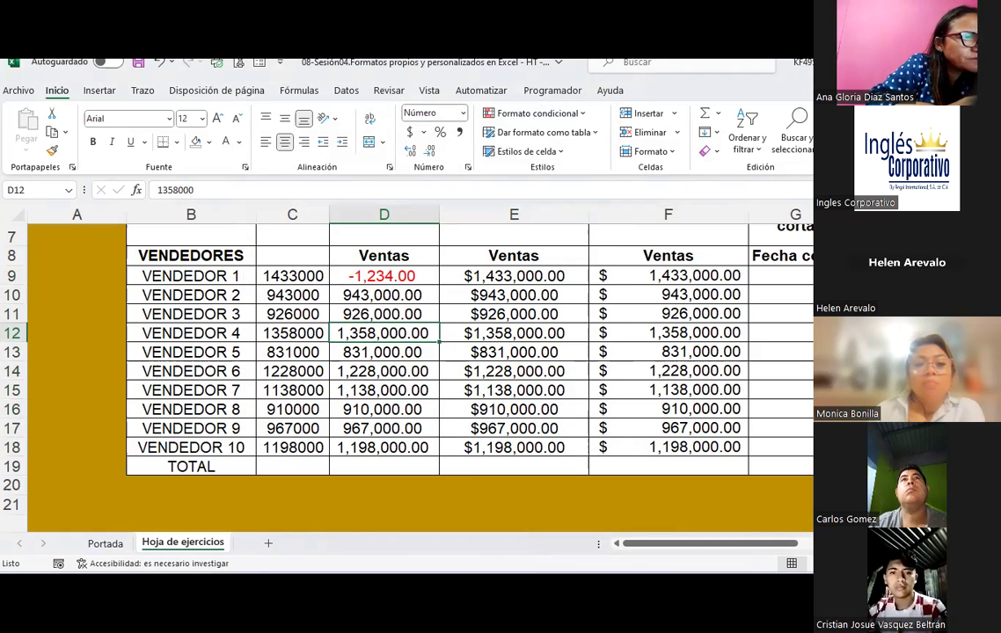
pyautogui.click(528, 327)
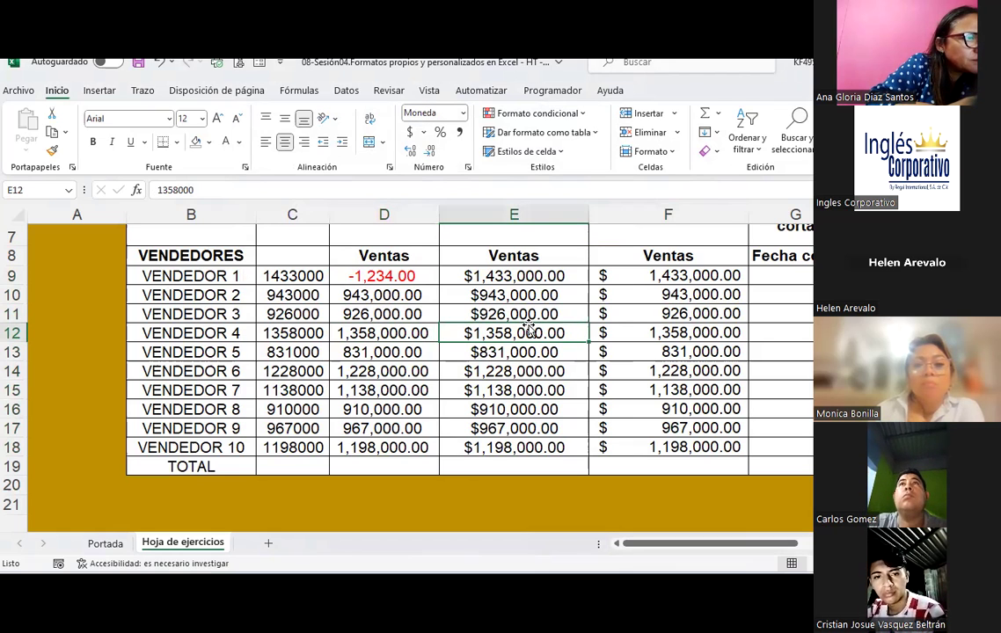
pyautogui.click(404, 276)
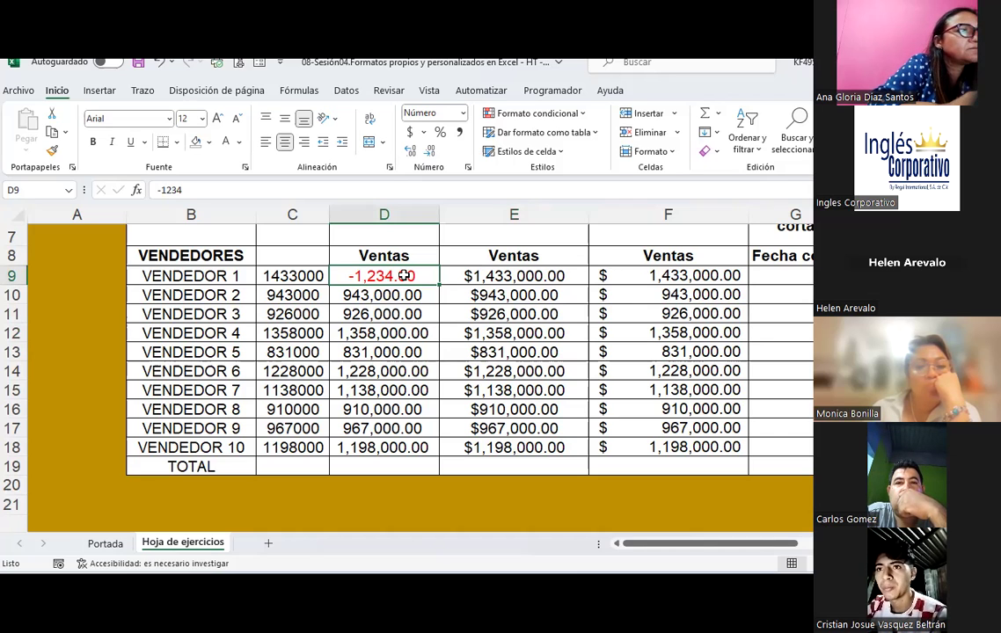
# Step: Copy 1433000 from C9 back into D9, replacing the -1234 test value
pyautogui.click(277, 275)
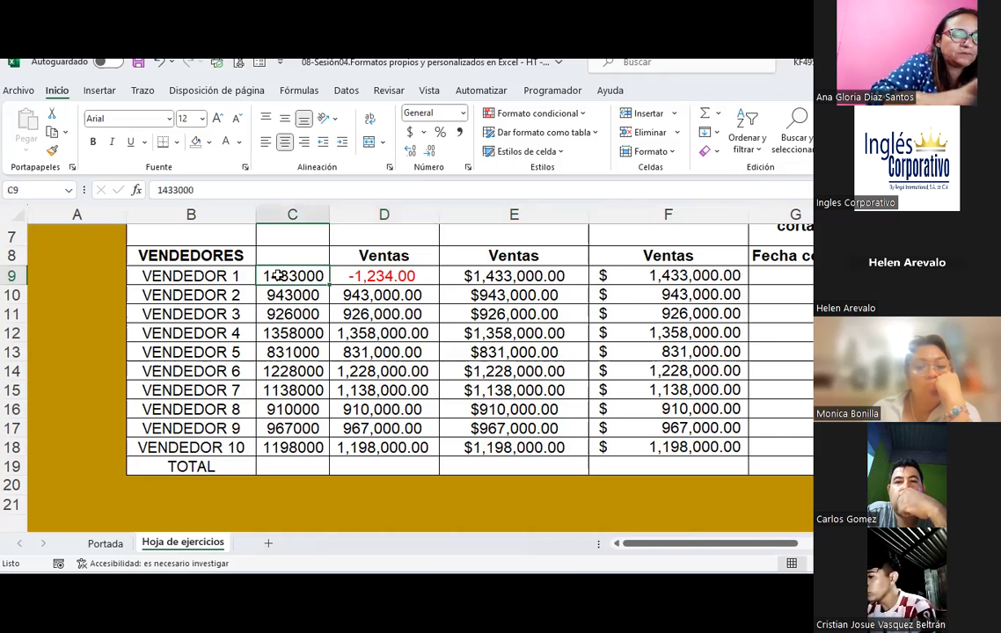
pyautogui.hotkey('ctrl', 'c')
pyautogui.click(370, 276)
pyautogui.hotkey('ctrl', 'v')
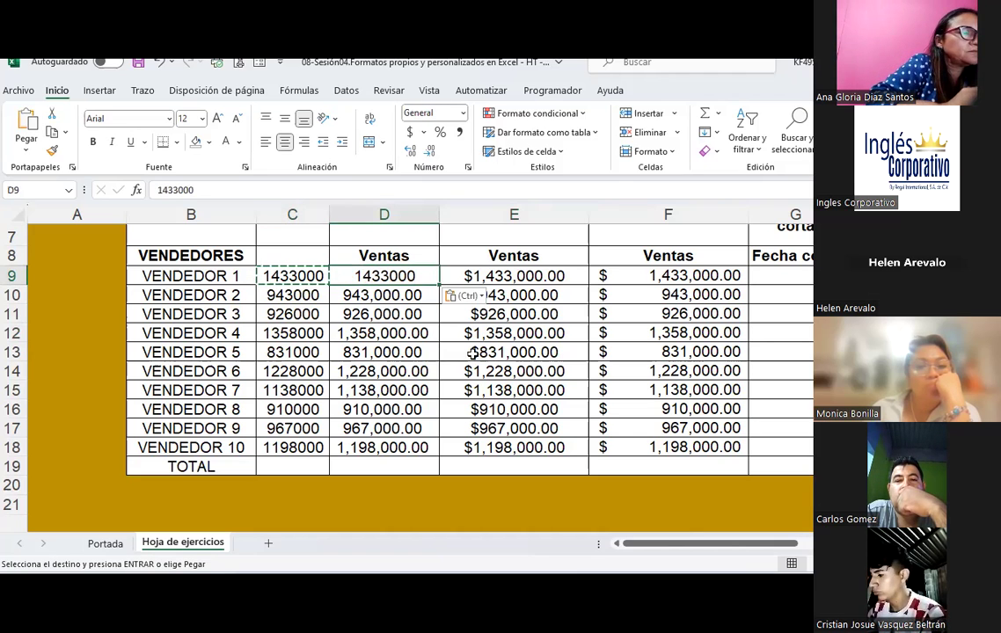
pyautogui.click(492, 314)
# Step: Reset D9:D18 to General, then reapply Número with thousands separators and red negatives
pyautogui.moveTo(378, 275); pyautogui.dragTo(388, 450)
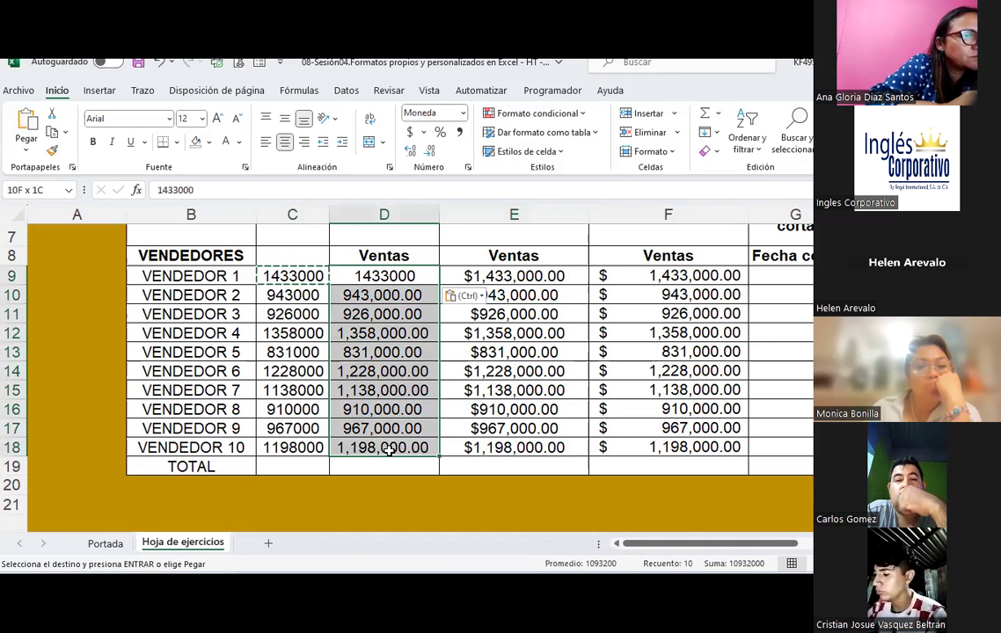
pyautogui.click(461, 112)
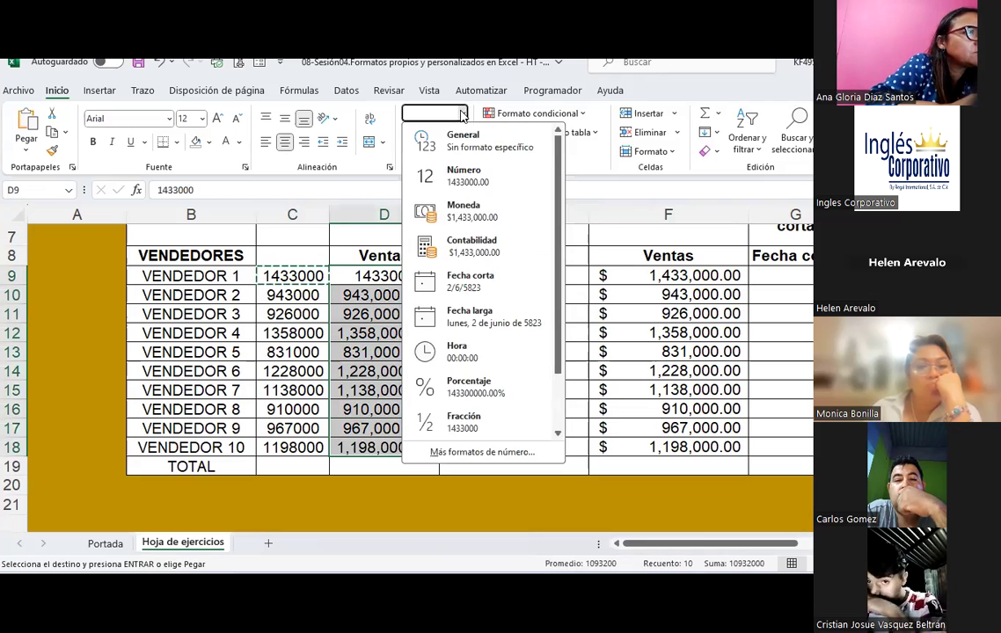
pyautogui.click(454, 155)
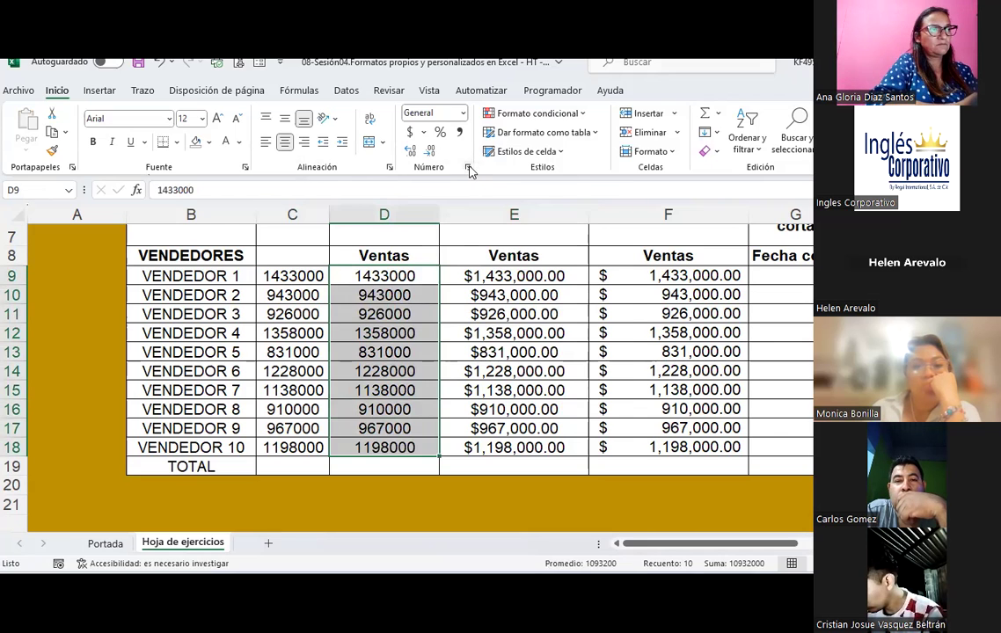
pyautogui.click(468, 168)
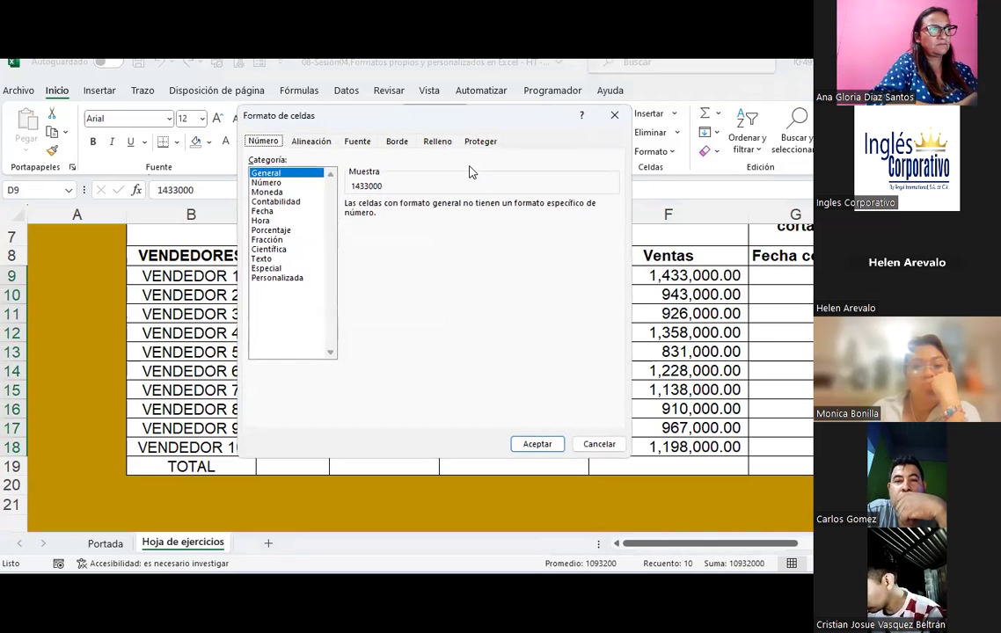
pyautogui.click(269, 183)
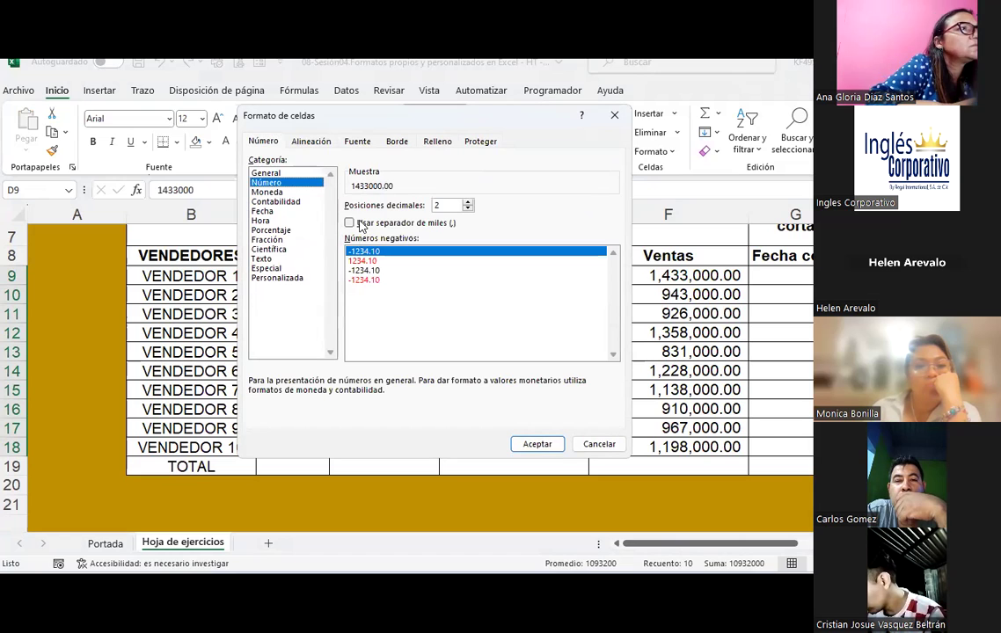
pyautogui.click(356, 224)
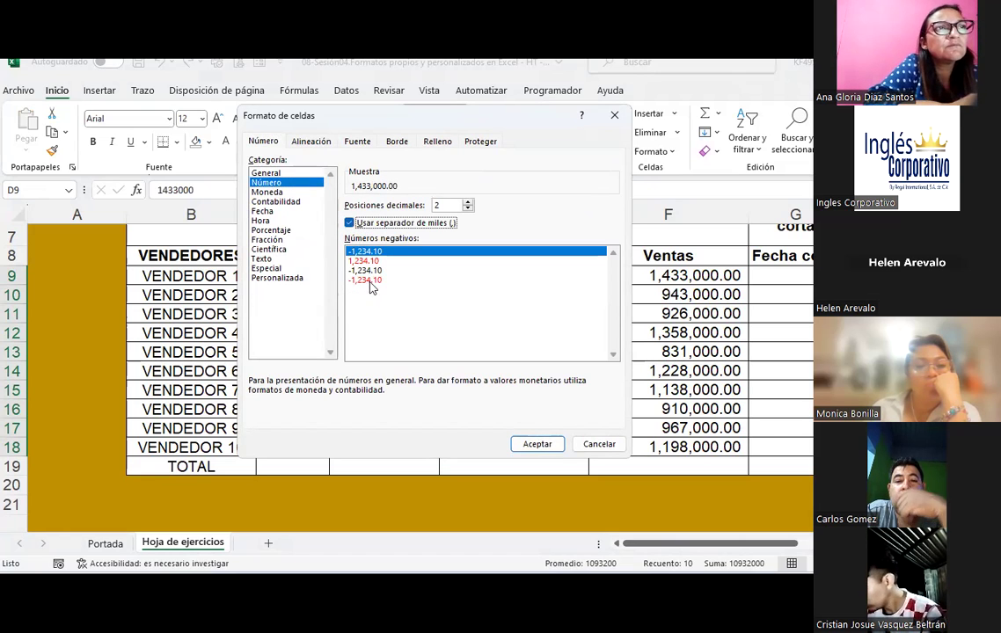
pyautogui.click(363, 280)
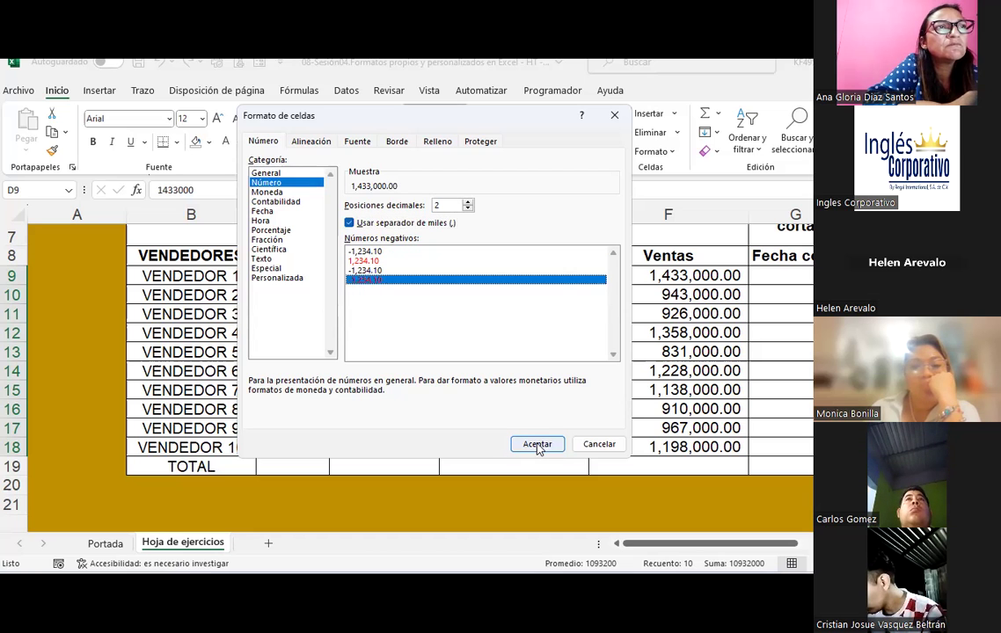
pyautogui.click(538, 445)
pyautogui.click(514, 332)
pyautogui.click(395, 278)
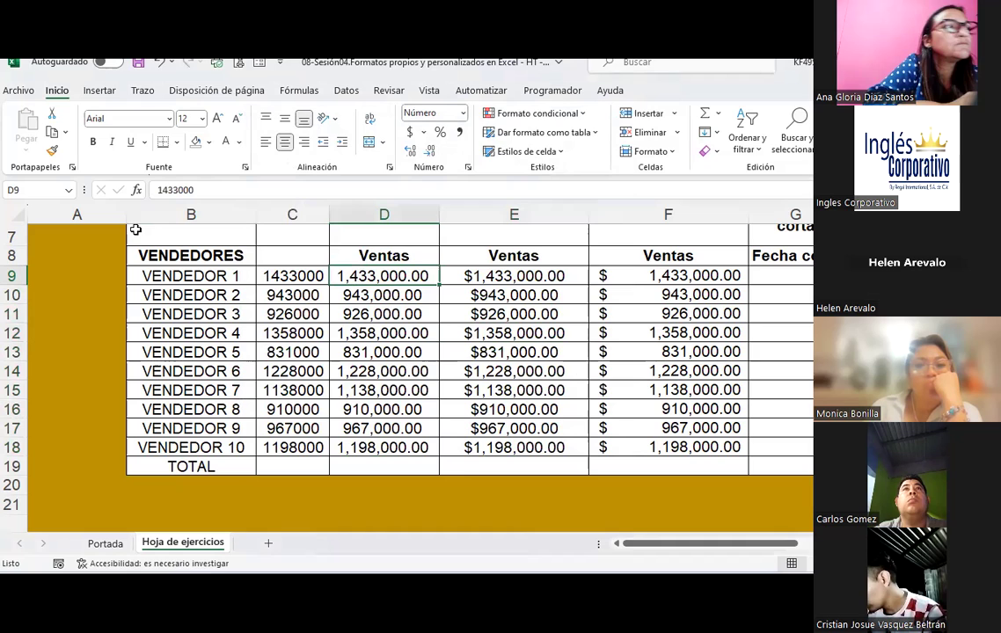
# Step: Enter -1433000 in D9 so it shows in red as -1,433,000.00, then scroll right to columns D–H
pyautogui.write('-1433000')
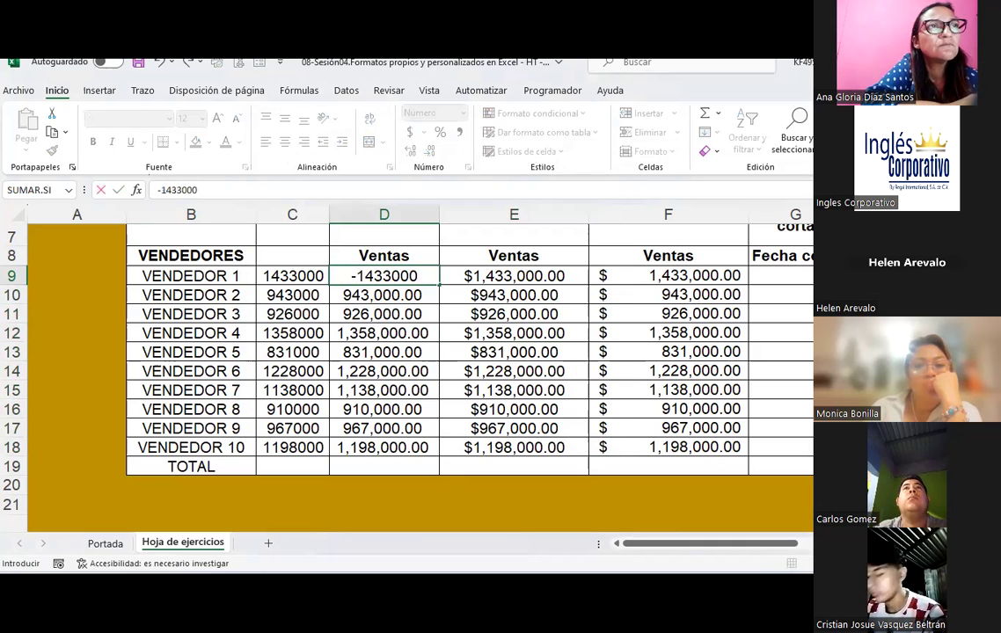
pyautogui.press('Return')
pyautogui.press('Up')
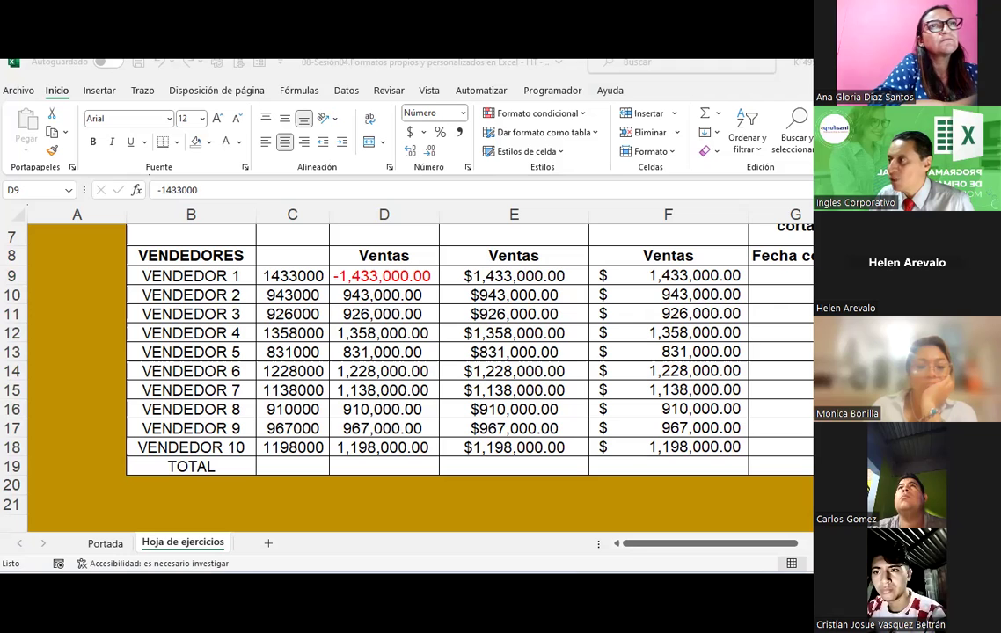
pyautogui.hotkey('alt', 'Tab')
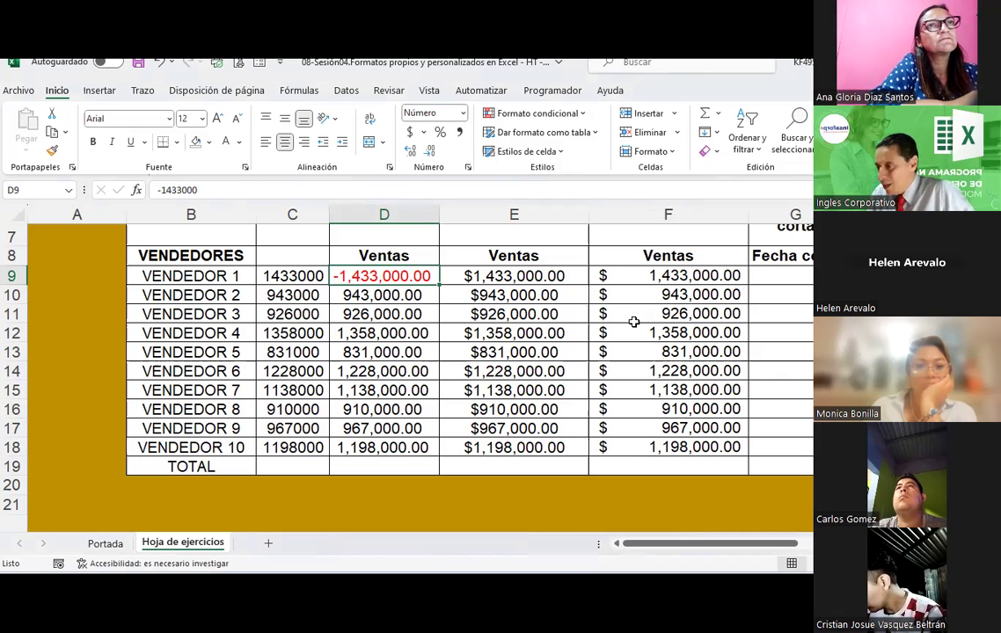
pyautogui.moveTo(759, 543); pyautogui.dragTo(810, 547)
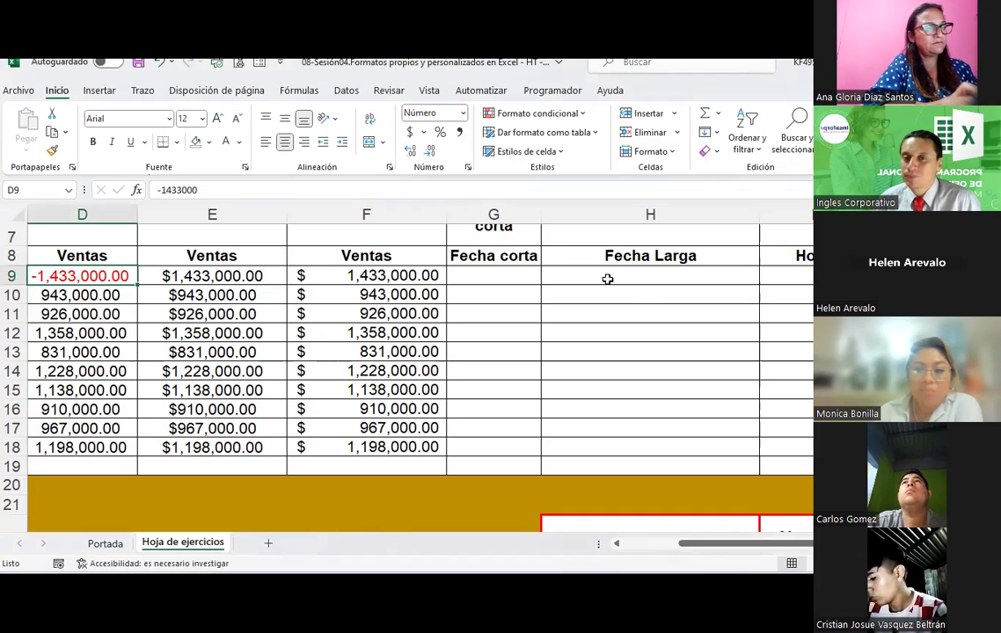
pyautogui.click(607, 279)
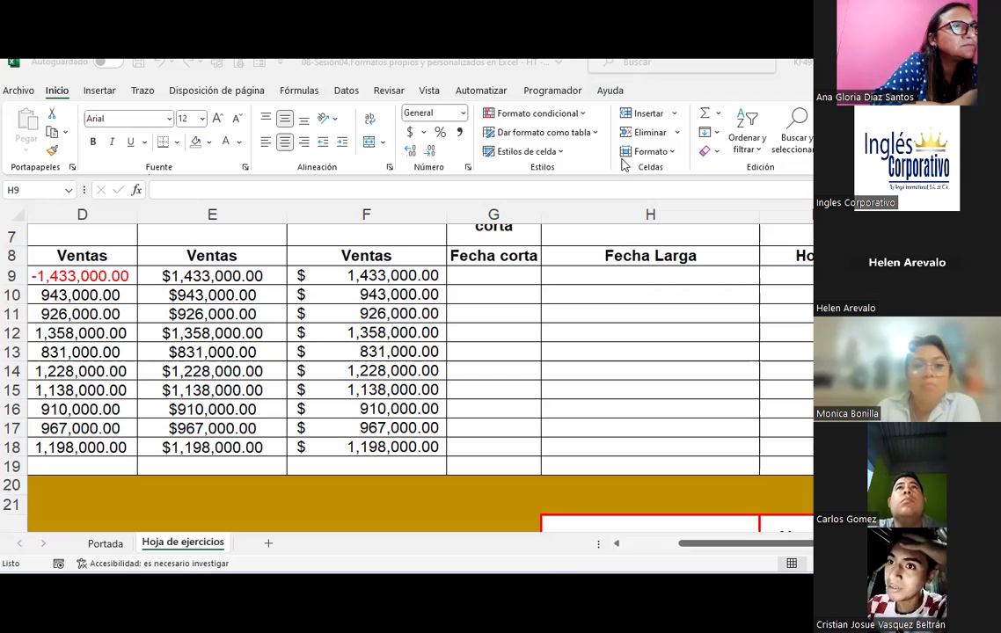
pyautogui.click(607, 295)
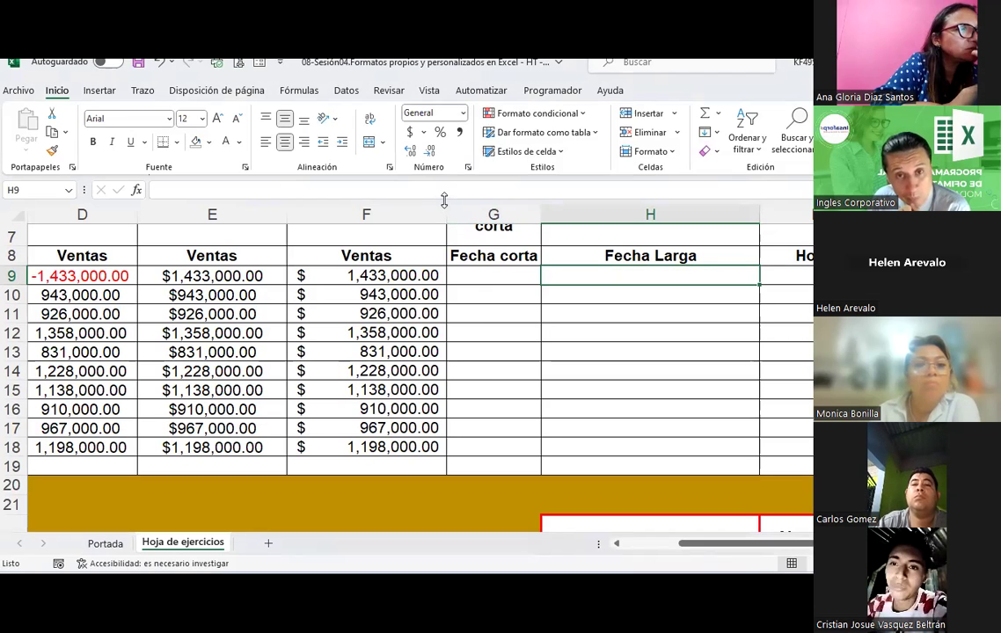
pyautogui.click(461, 113)
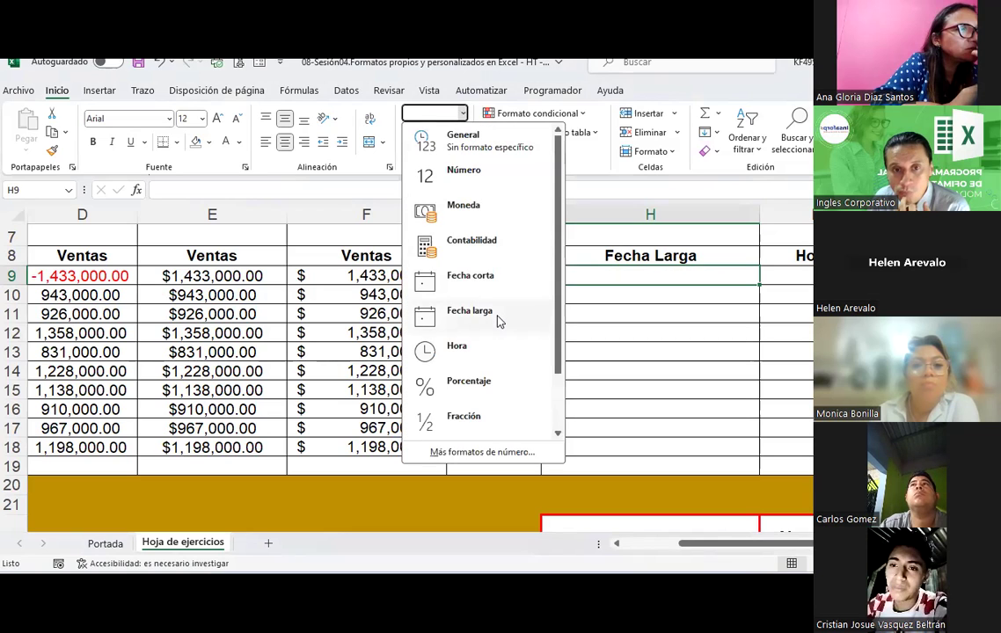
pyautogui.click(662, 317)
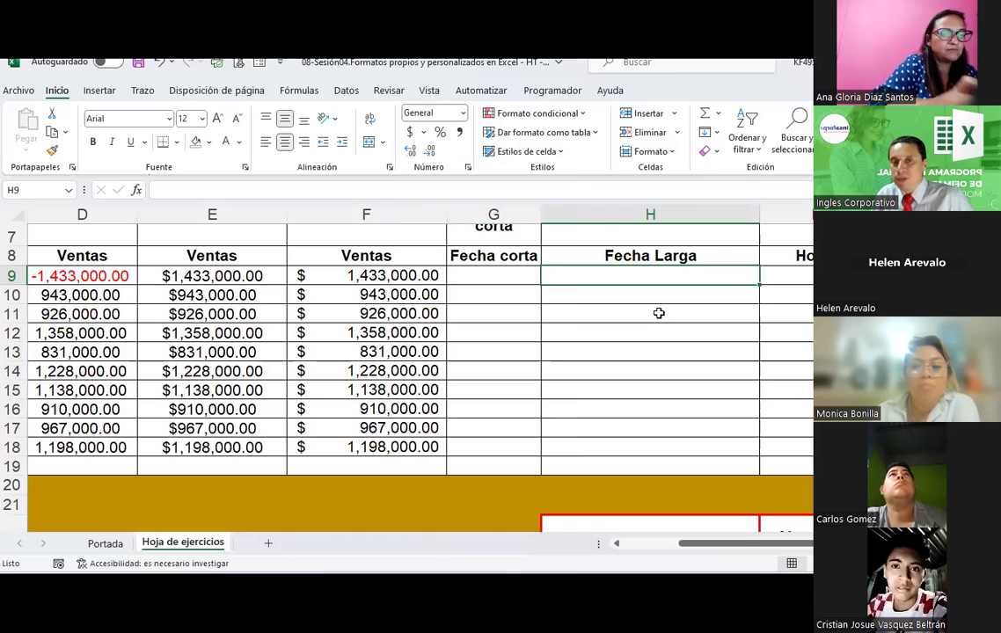
# Step: Enter 12-9-2023 in G9 and fill it down to G18, giving dates through 21/9/2023
pyautogui.click(478, 275)
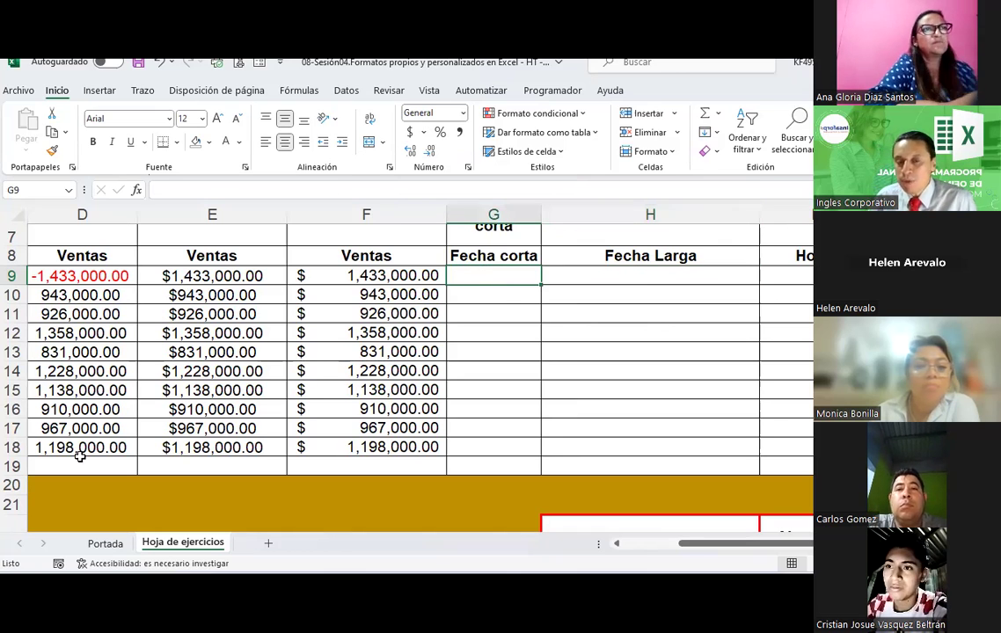
pyautogui.write('12-9-2023')
pyautogui.press('Return')
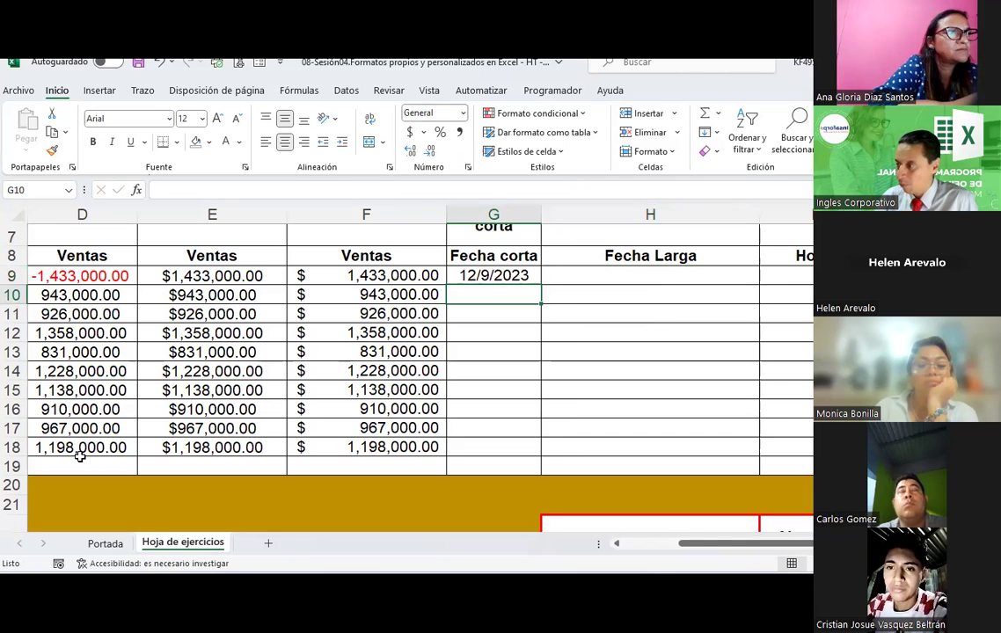
pyautogui.click(531, 280)
pyautogui.moveTo(544, 286); pyautogui.dragTo(533, 455)
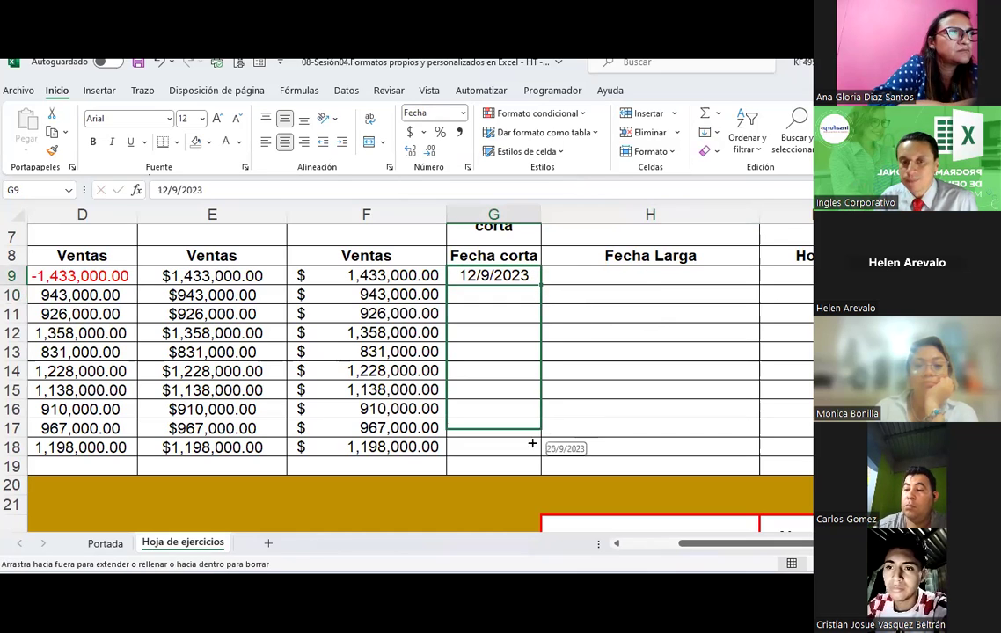
pyautogui.click(611, 374)
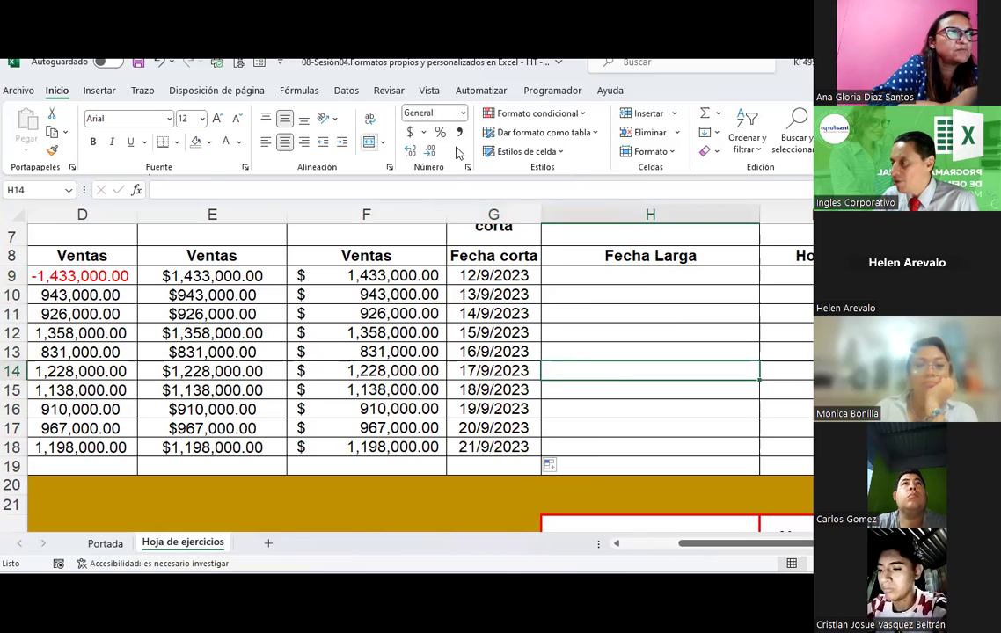
# Step: Give G9:G11 the 14/03/12 two-digit-year date format, e.g. 12/09/23
pyautogui.click(476, 313)
pyautogui.click(480, 275)
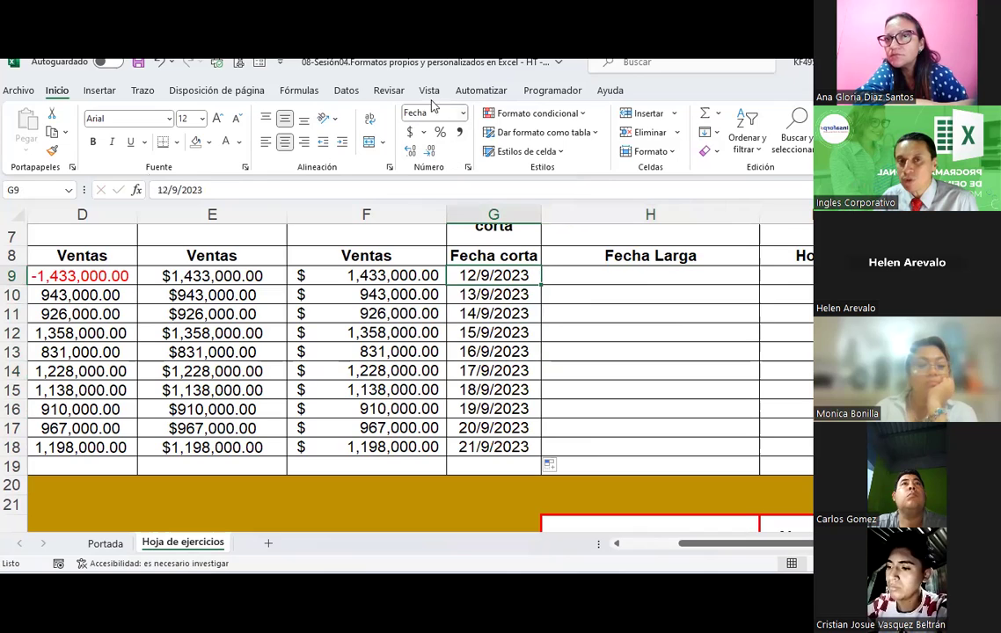
pyautogui.moveTo(489, 273); pyautogui.dragTo(492, 447)
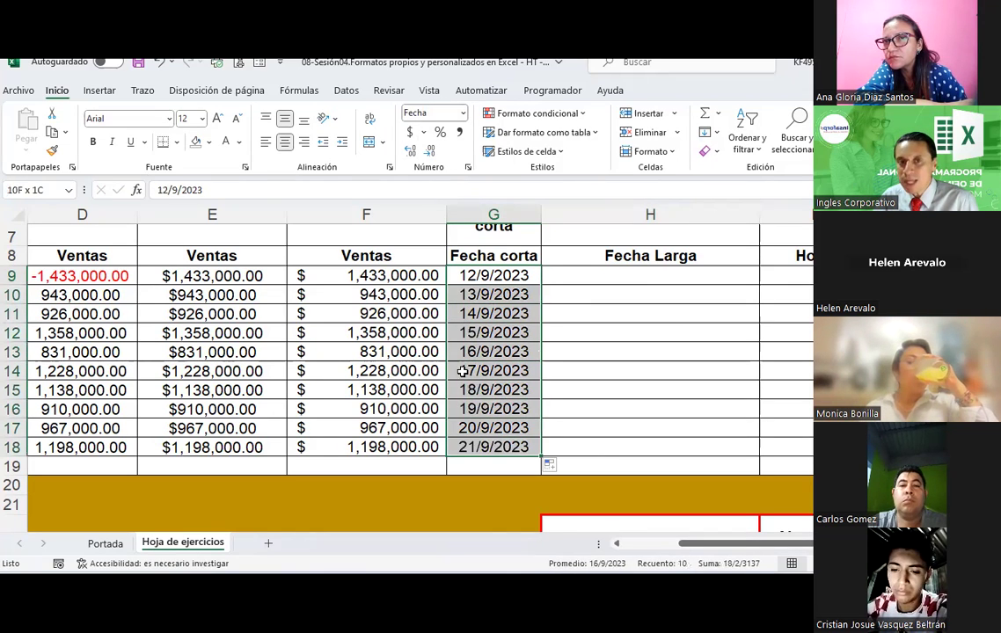
pyautogui.moveTo(462, 371); pyautogui.dragTo(489, 311)
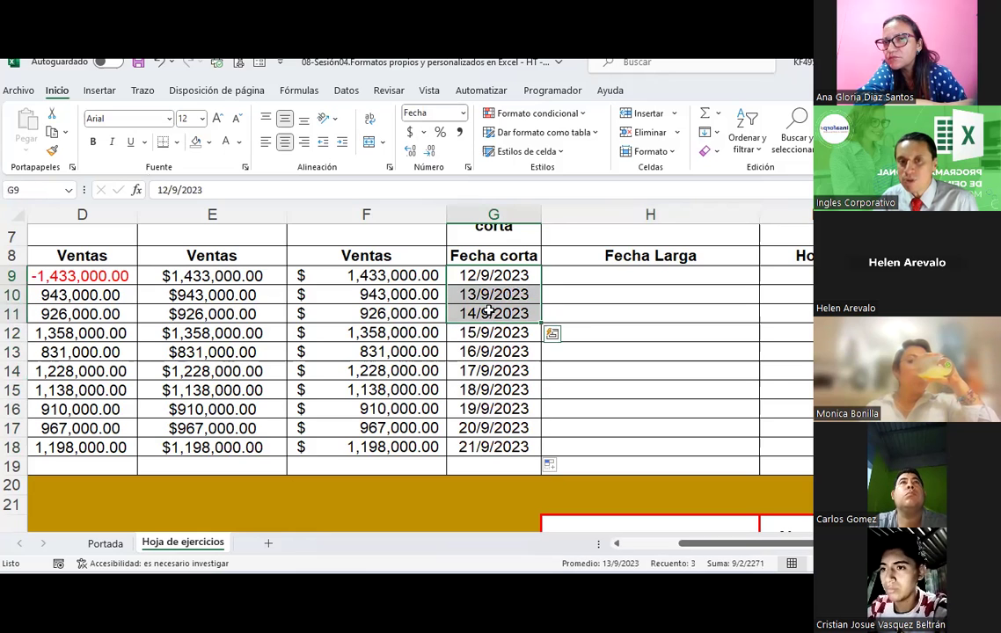
pyautogui.click(468, 167)
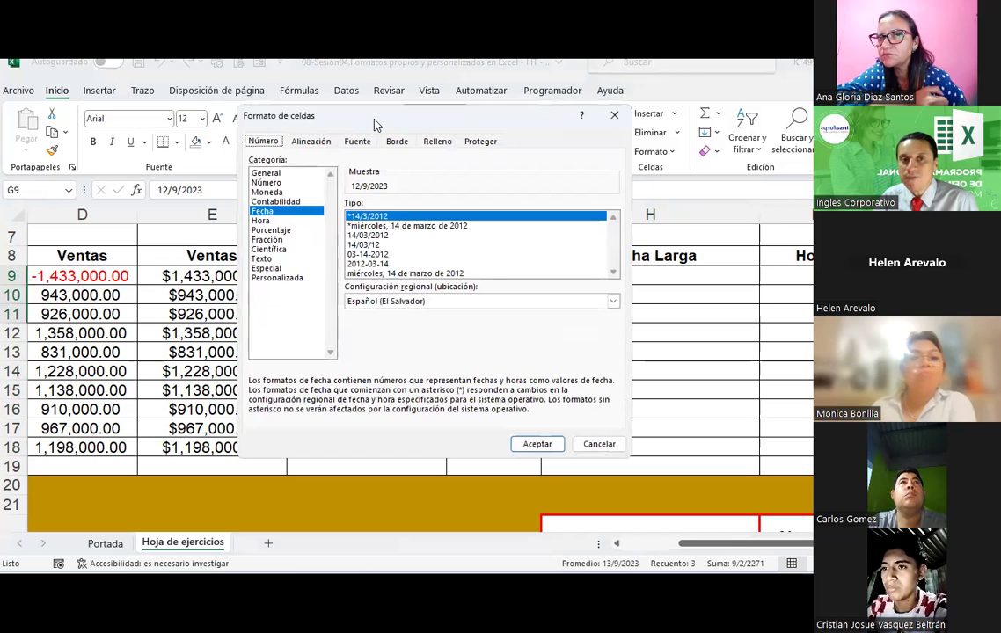
pyautogui.moveTo(375, 125); pyautogui.dragTo(183, 131)
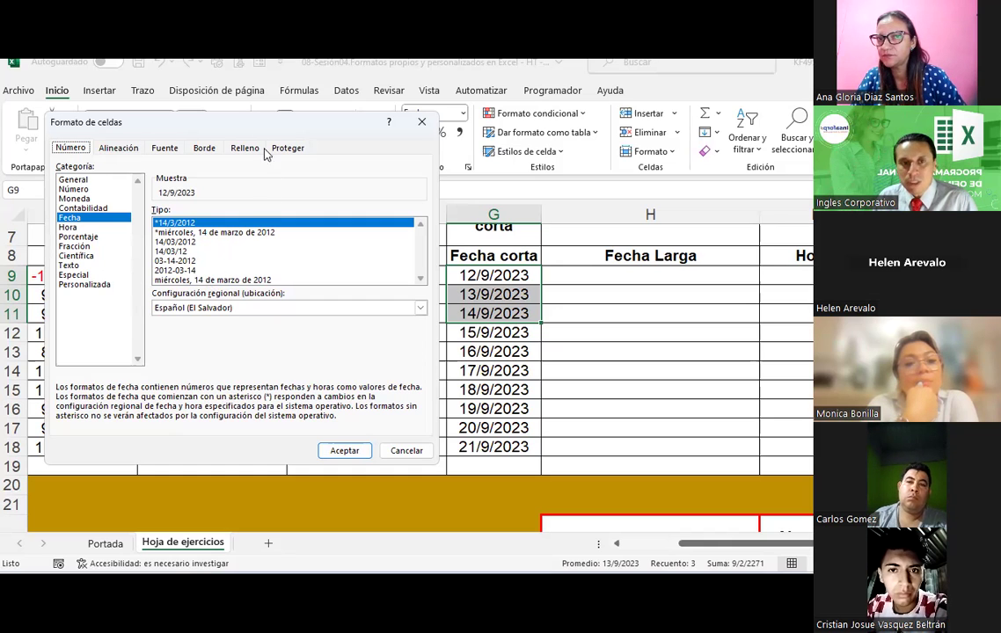
pyautogui.moveTo(281, 128); pyautogui.dragTo(817, 137)
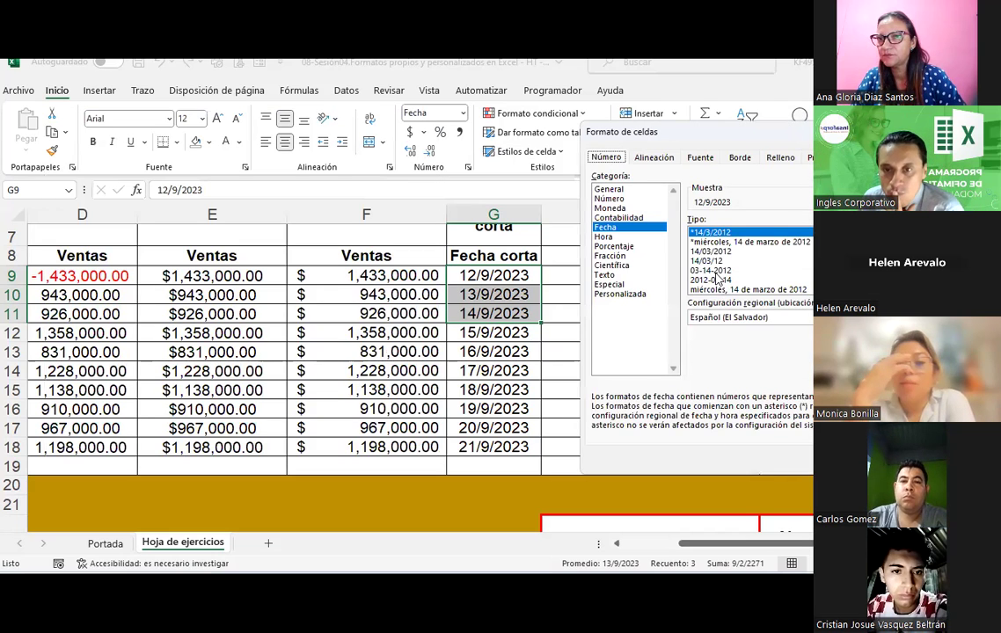
pyautogui.click(702, 271)
pyautogui.press('Up')
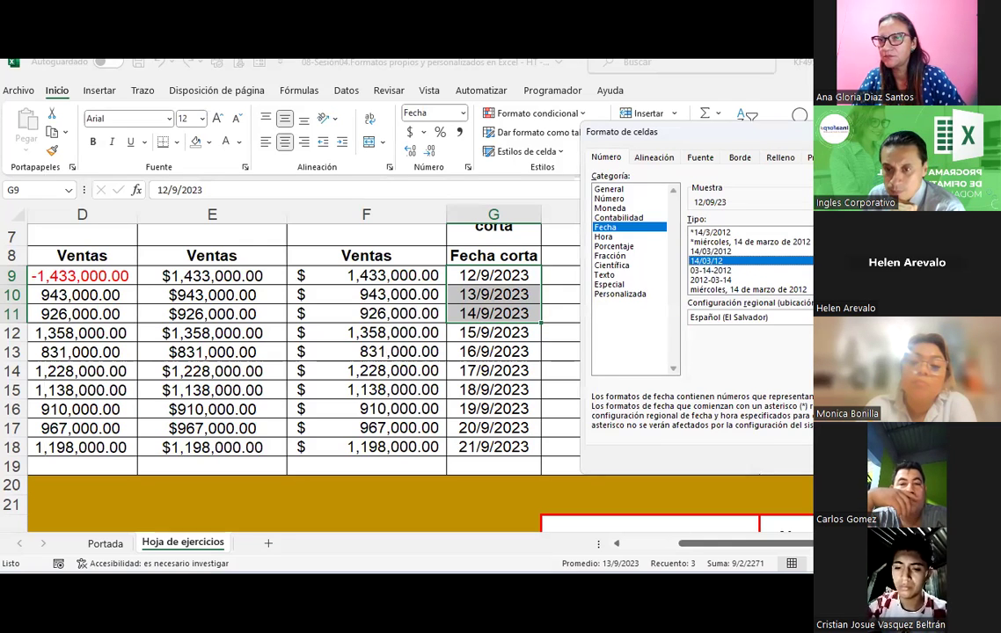
pyautogui.press('Return')
pyautogui.click(720, 389)
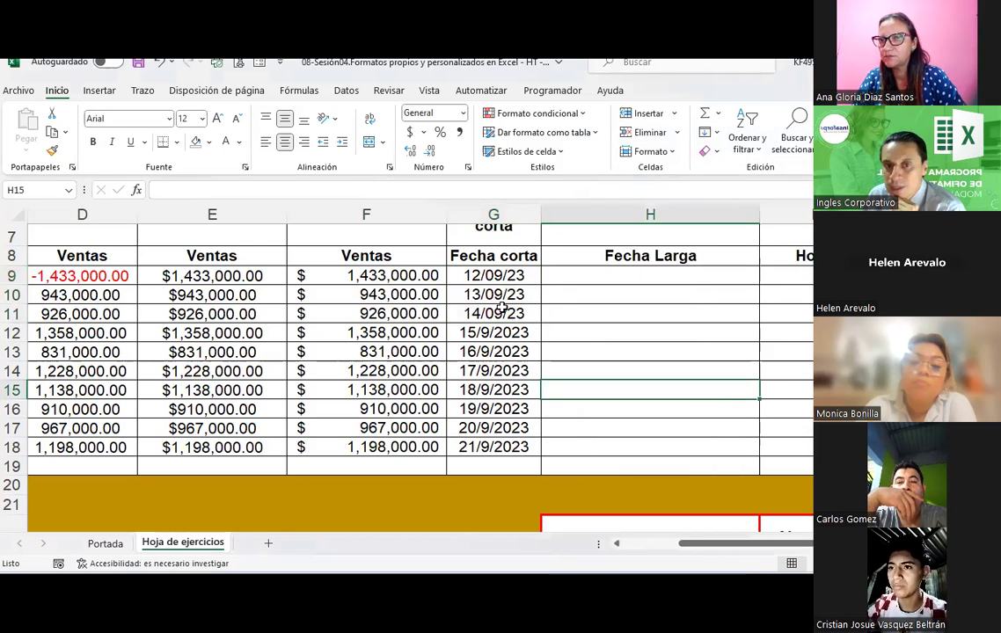
# Step: Fill the dates in G9:G11 yellow
pyautogui.moveTo(474, 275); pyautogui.dragTo(493, 313)
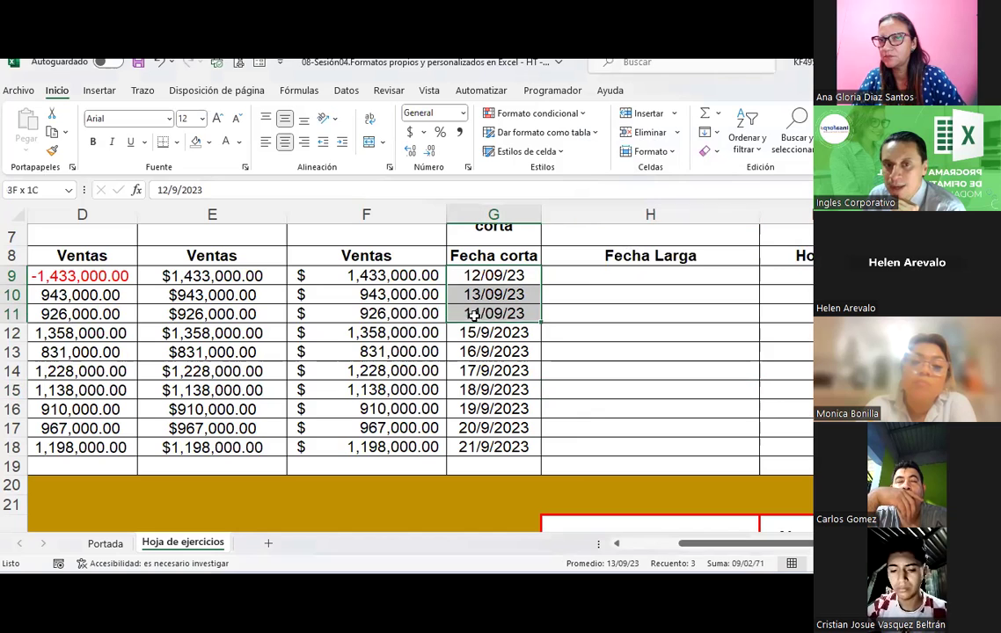
pyautogui.click(208, 142)
pyautogui.click(233, 278)
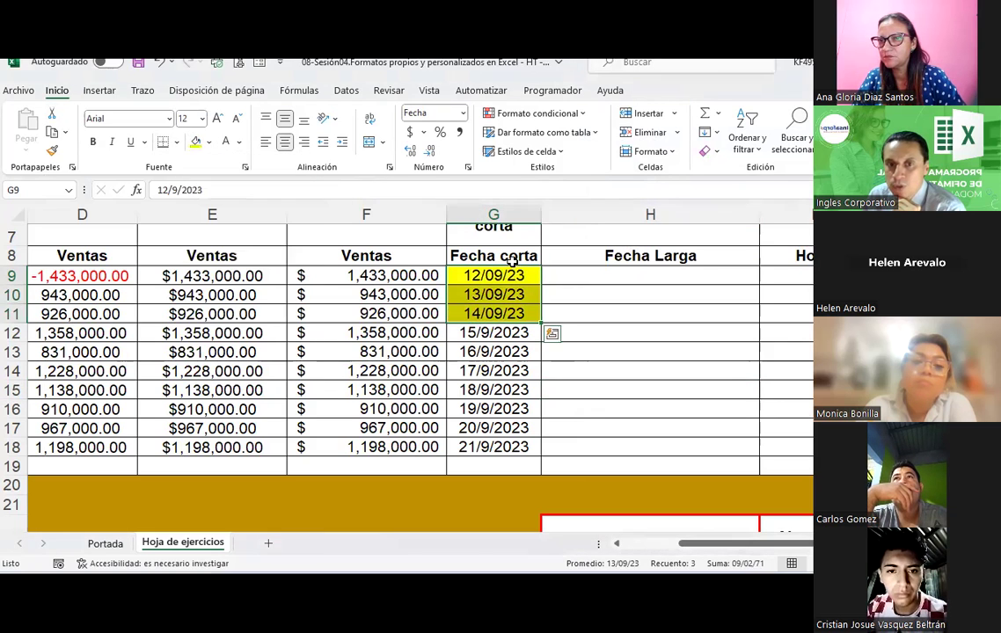
pyautogui.click(484, 275)
pyautogui.click(532, 291)
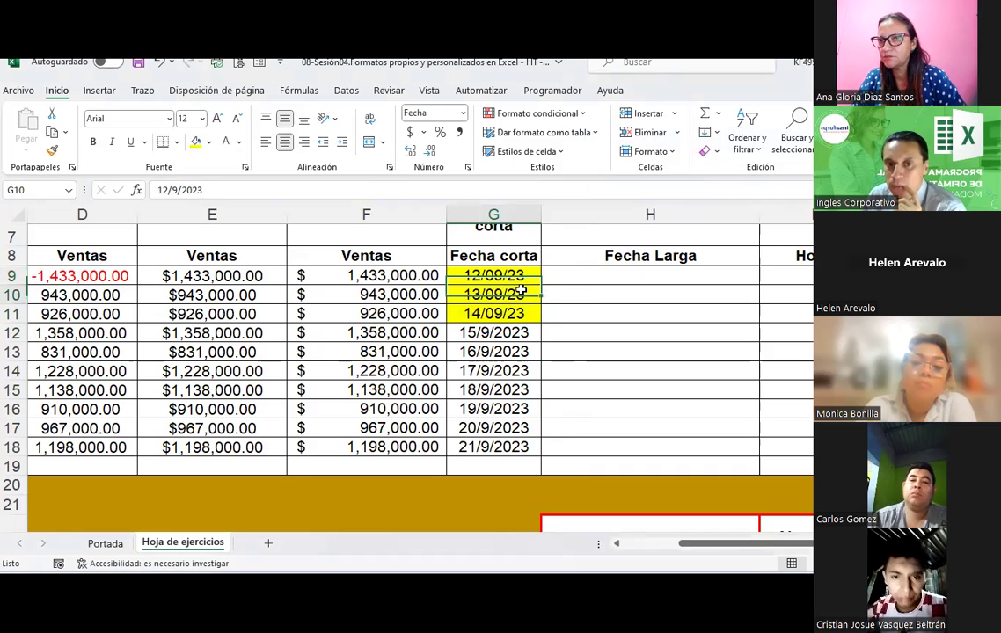
pyautogui.scroll(-1, 521, 290)
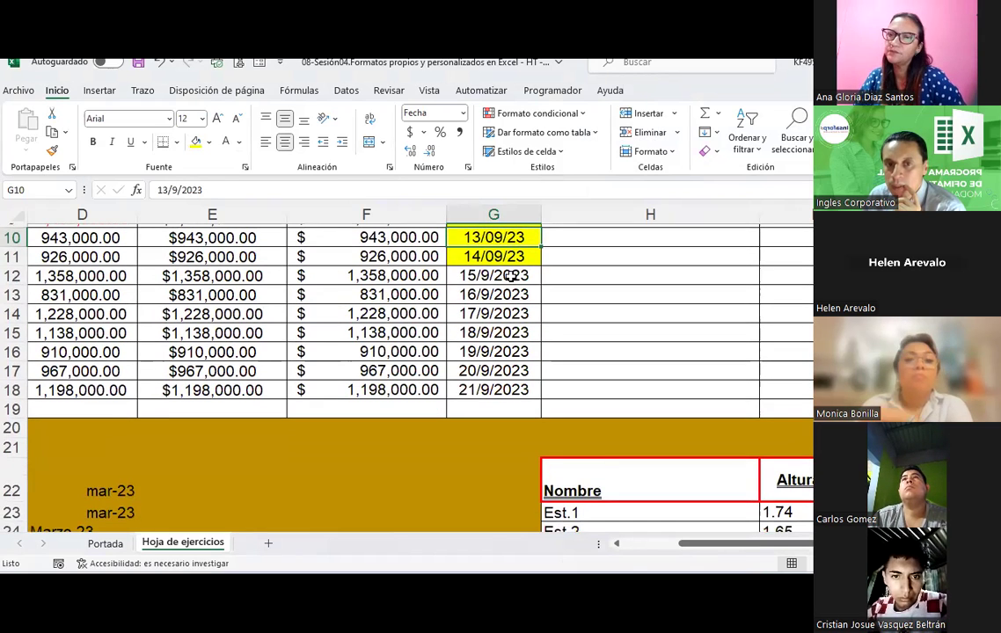
# Step: Format G12:G14 with the 03-14-2012 date type, showing 09-15-2023 to 09-17-2023
pyautogui.moveTo(512, 275); pyautogui.dragTo(511, 313)
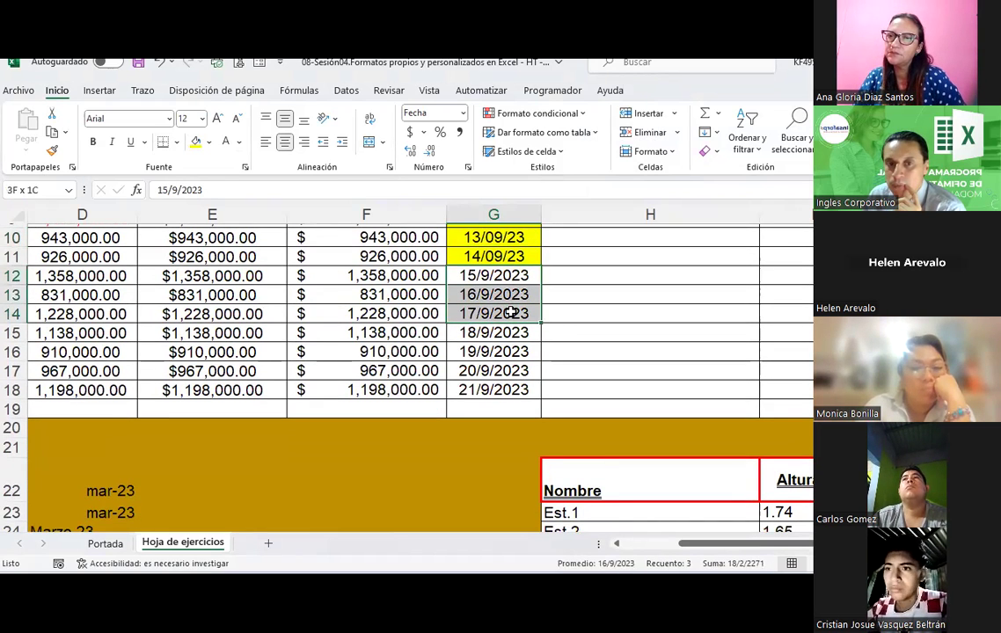
pyautogui.click(466, 167)
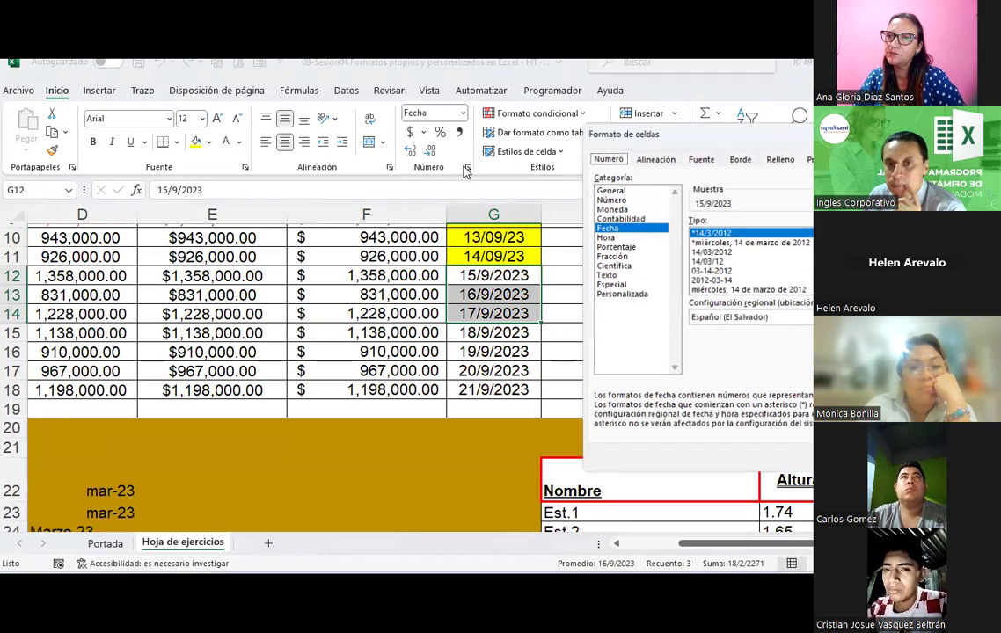
pyautogui.click(701, 272)
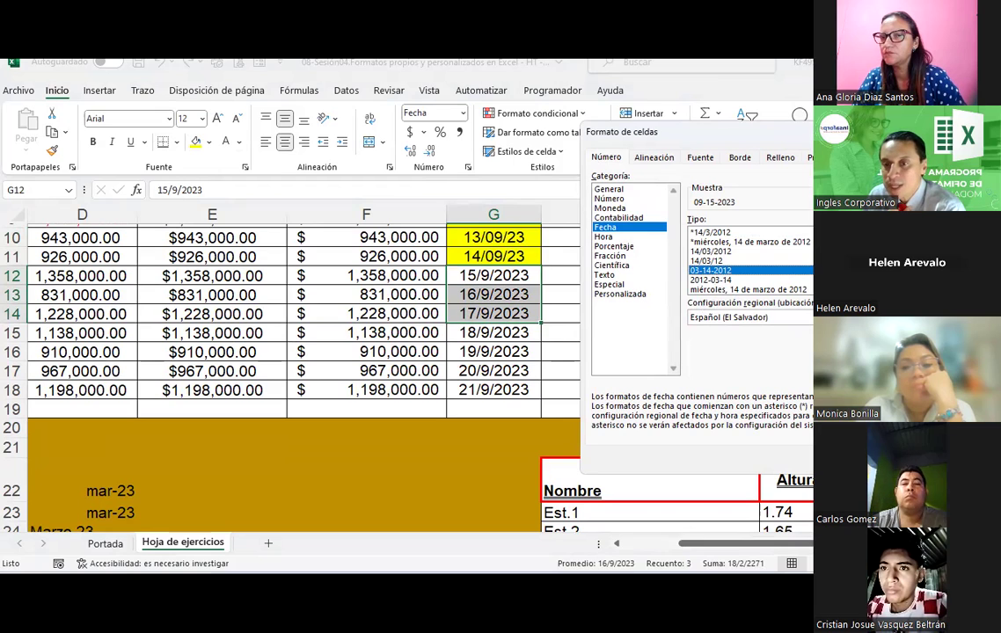
pyautogui.press('Return')
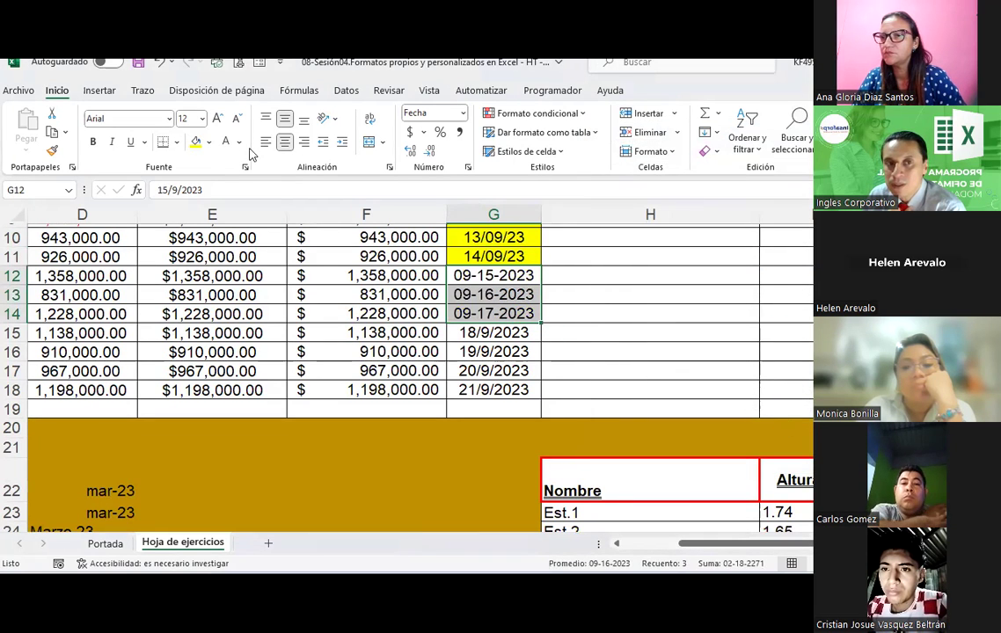
# Step: Fill the dates in G12:G14 orange
pyautogui.click(208, 142)
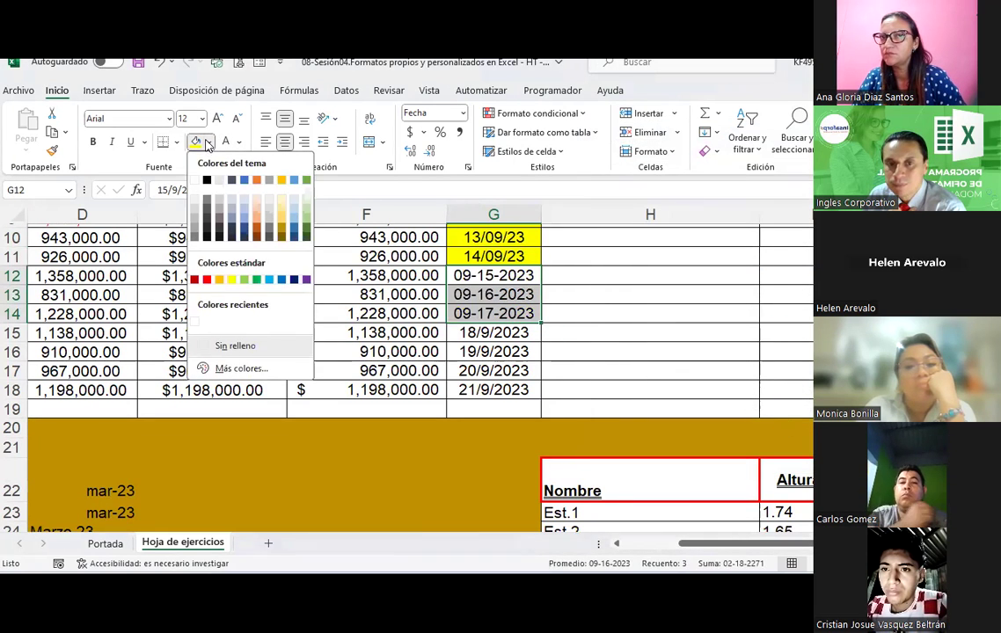
pyautogui.click(219, 280)
pyautogui.click(554, 295)
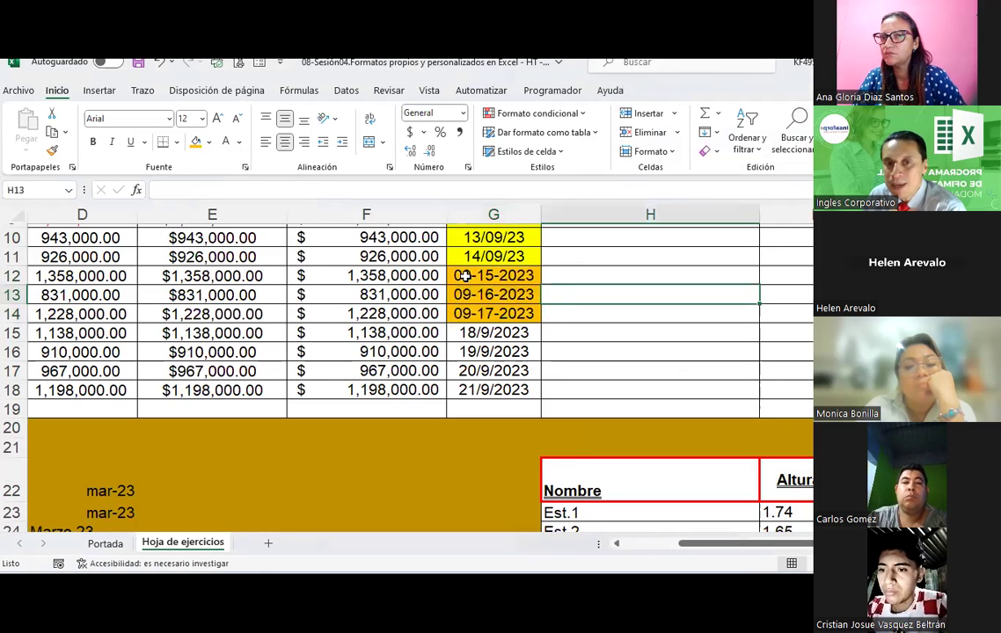
pyautogui.click(465, 275)
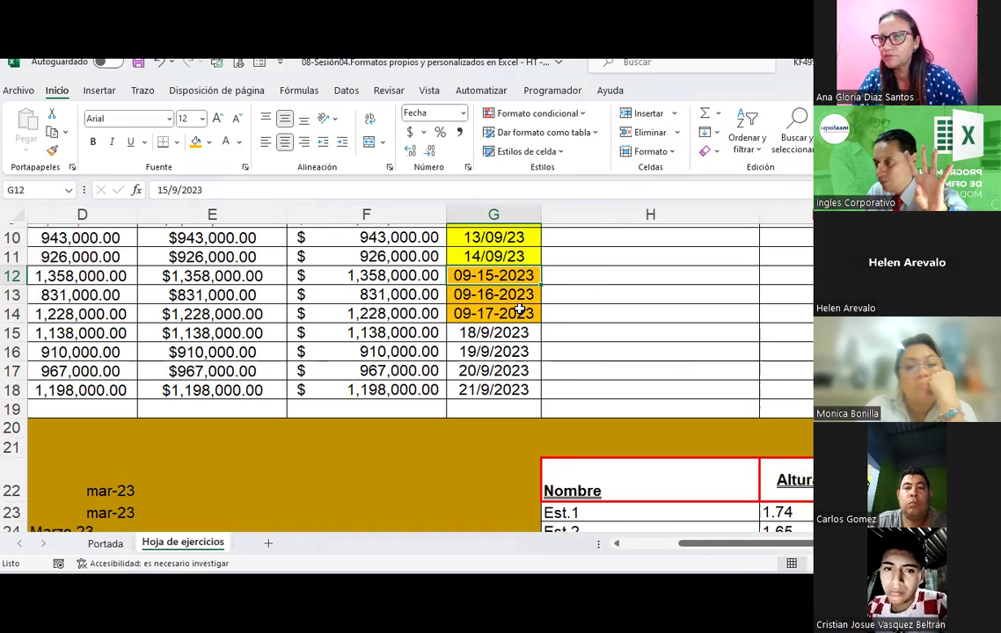
# Step: Format G15:G18 with the 2012-03-14 date type, showing 2023-09-18 to 2023-09-21
pyautogui.scroll(-1, 510, 312)
pyautogui.moveTo(493, 276); pyautogui.dragTo(493, 332)
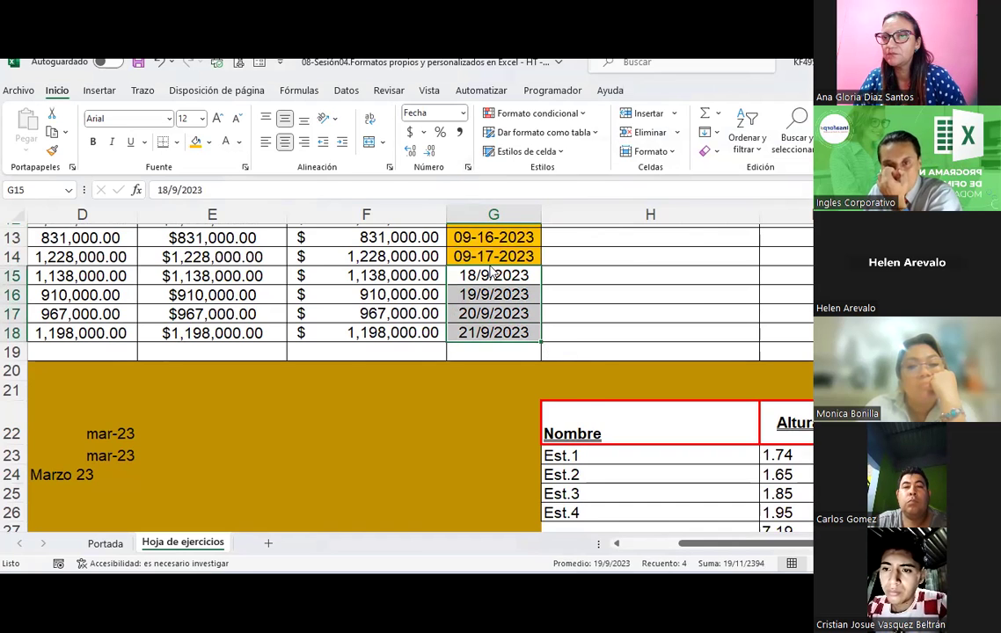
pyautogui.hotkey('ctrl', '1')
pyautogui.click(730, 281)
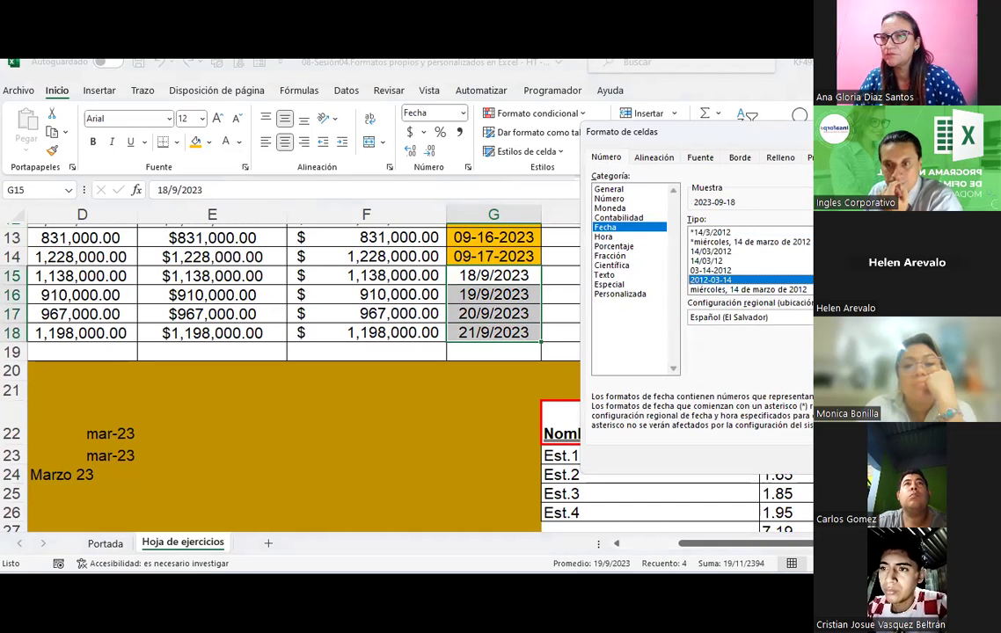
pyautogui.press('Return')
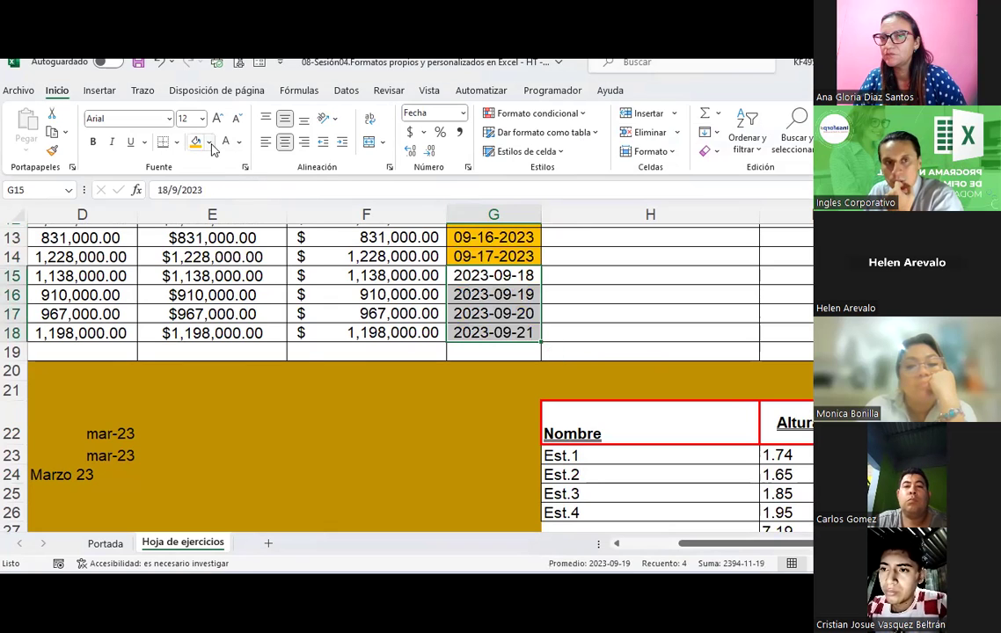
# Step: Fill the dates in G15:G18 light green
pyautogui.click(210, 143)
pyautogui.click(244, 281)
pyautogui.click(595, 299)
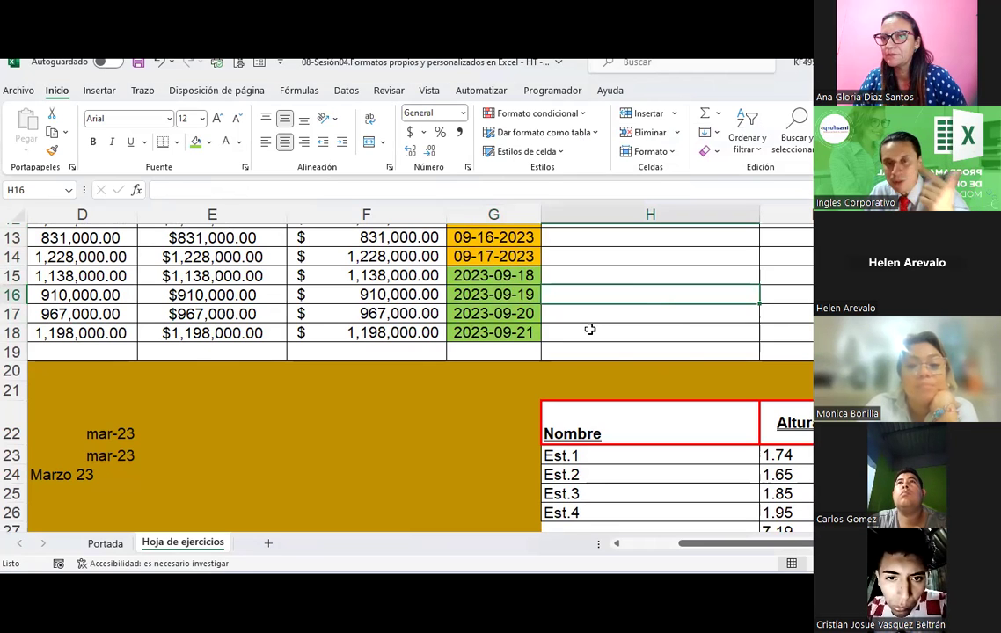
pyautogui.scroll(1, 589, 329)
pyautogui.scroll(1, 590, 328)
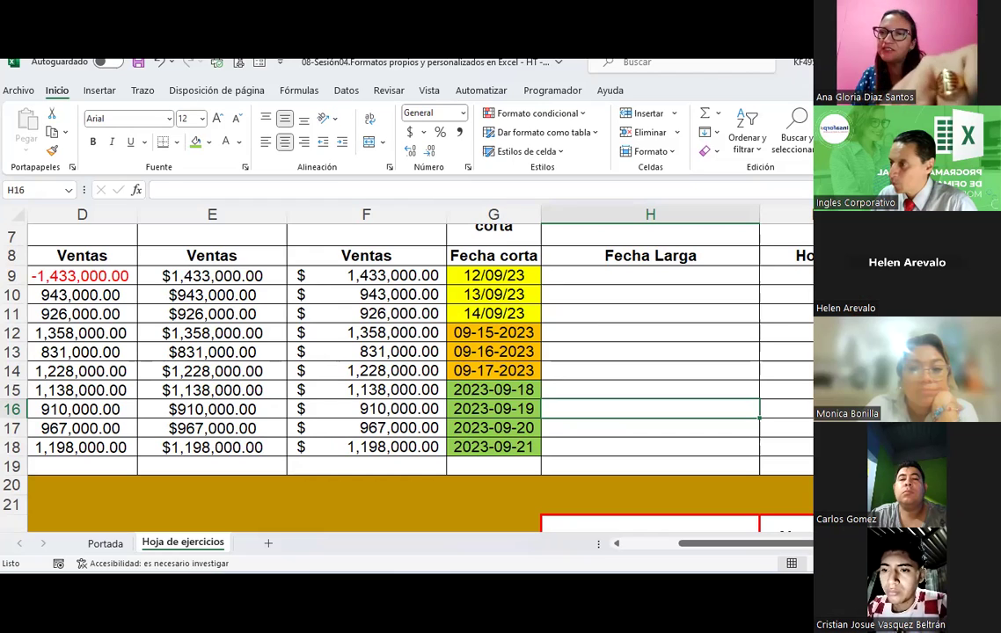
pyautogui.click(699, 374)
pyautogui.click(519, 275)
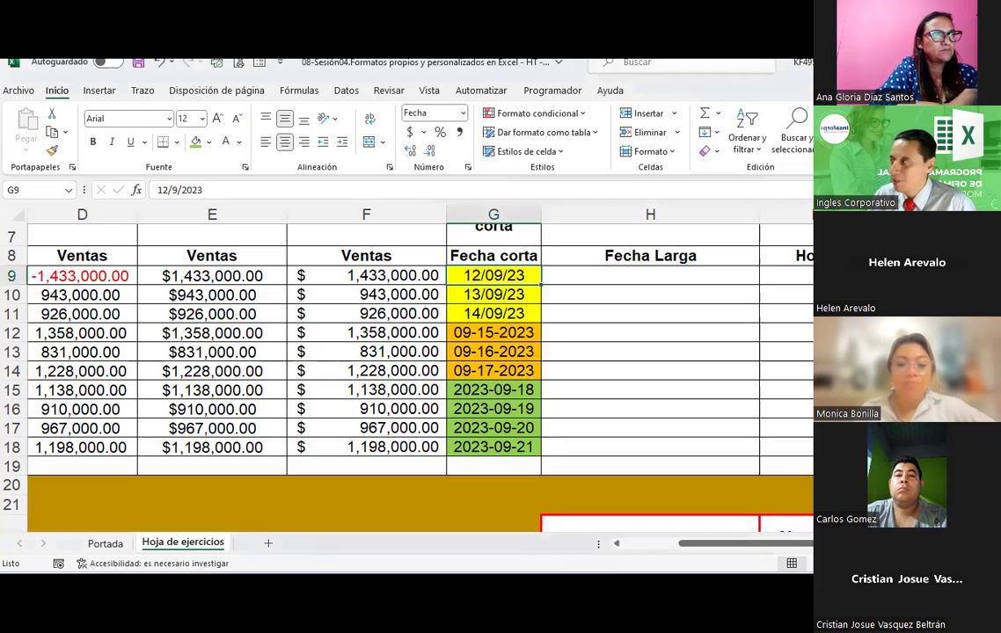
pyautogui.hotkey('alt', 'Tab')
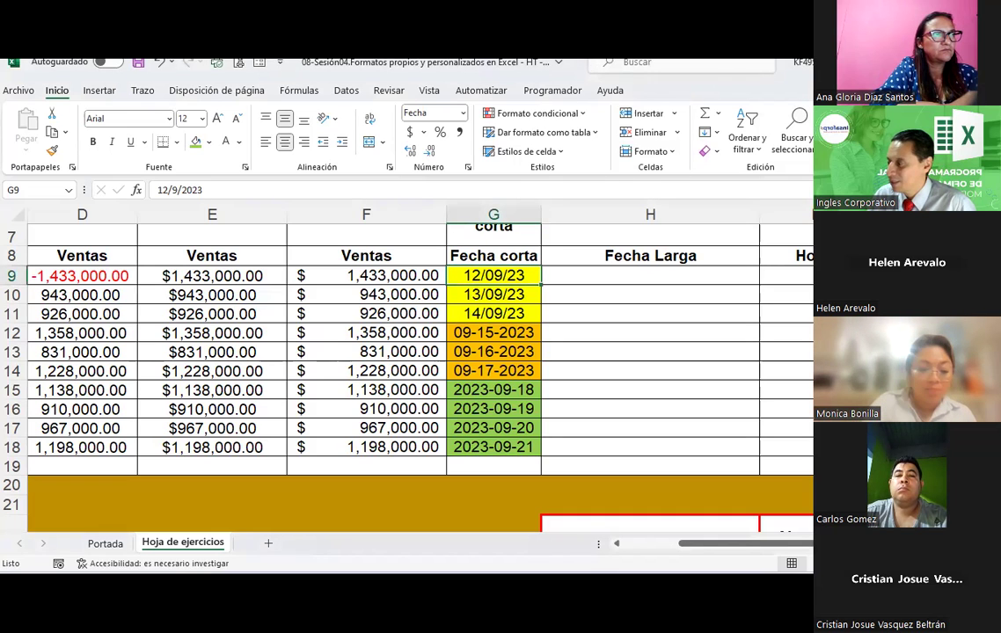
pyautogui.hotkey('alt', 'Tab')
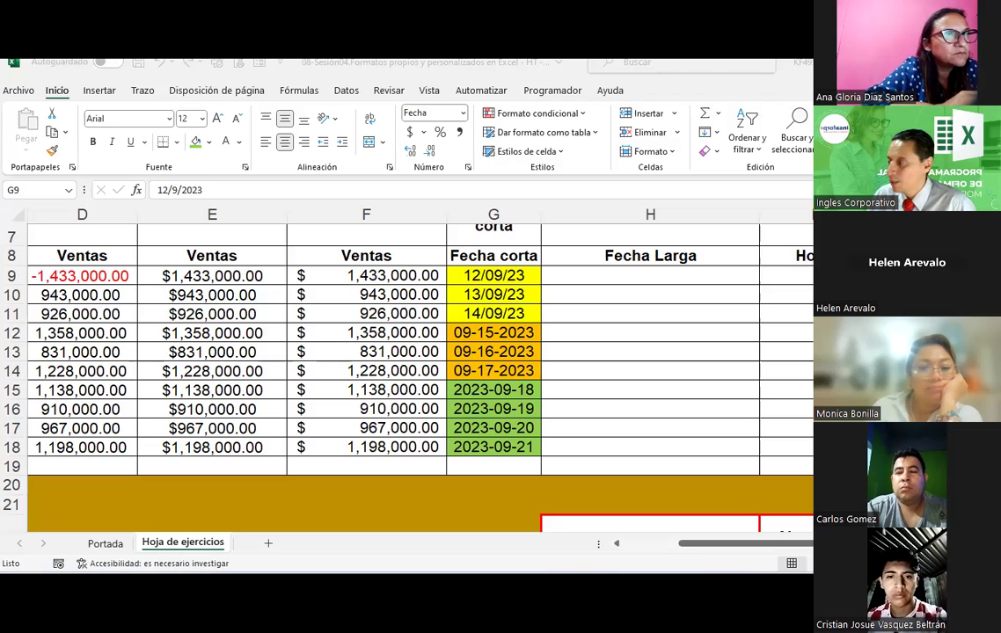
pyautogui.hotkey('alt', 'Tab')
pyautogui.hotkey('alt', 'Tab')
pyautogui.hotkey('alt', 'Tab')
pyautogui.hotkey('alt', 'Tab')
pyautogui.hotkey('alt', 'Tab')
pyautogui.hotkey('alt', 'Tab')
pyautogui.hotkey('alt', 'Tab')
pyautogui.hotkey('alt', 'Tab')
pyautogui.hotkey('alt', 'Tab')
pyautogui.hotkey('alt', 'Tab')
pyautogui.hotkey('alt', 'Tab')
pyautogui.hotkey('alt', 'Tab')
pyautogui.hotkey('alt', 'Tab')
pyautogui.hotkey('alt', 'Tab')
pyautogui.hotkey('alt', 'Tab')
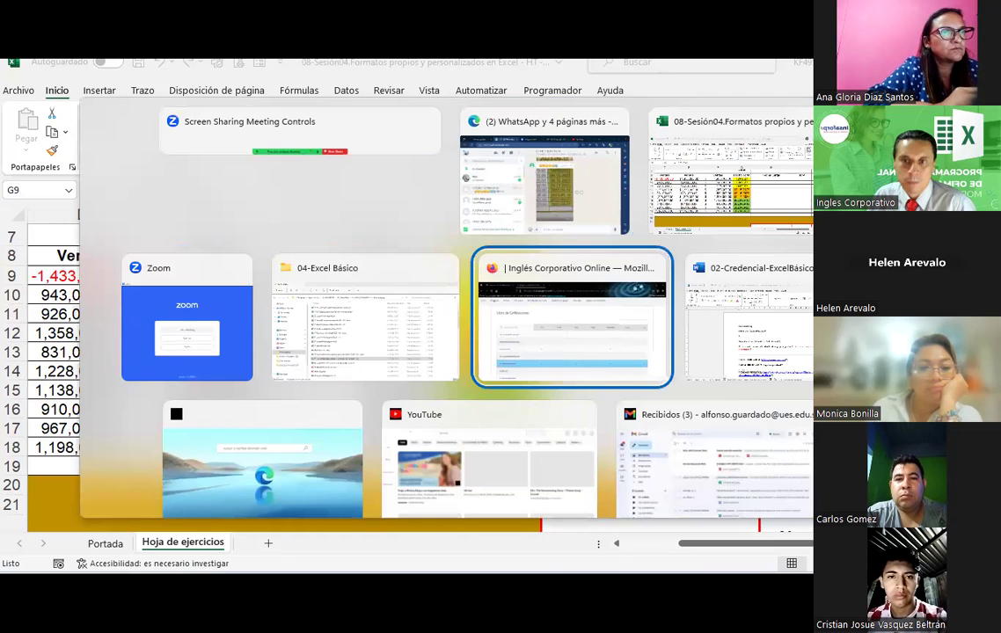
pyautogui.hotkey('alt', 'Tab')
pyautogui.hotkey('alt', 'Tab')
pyautogui.hotkey('alt', 'Tab')
pyautogui.hotkey('alt', 'Tab')
pyautogui.hotkey('alt', 'Tab')
pyautogui.hotkey('alt', 'Tab')
pyautogui.hotkey('alt', 'Tab')
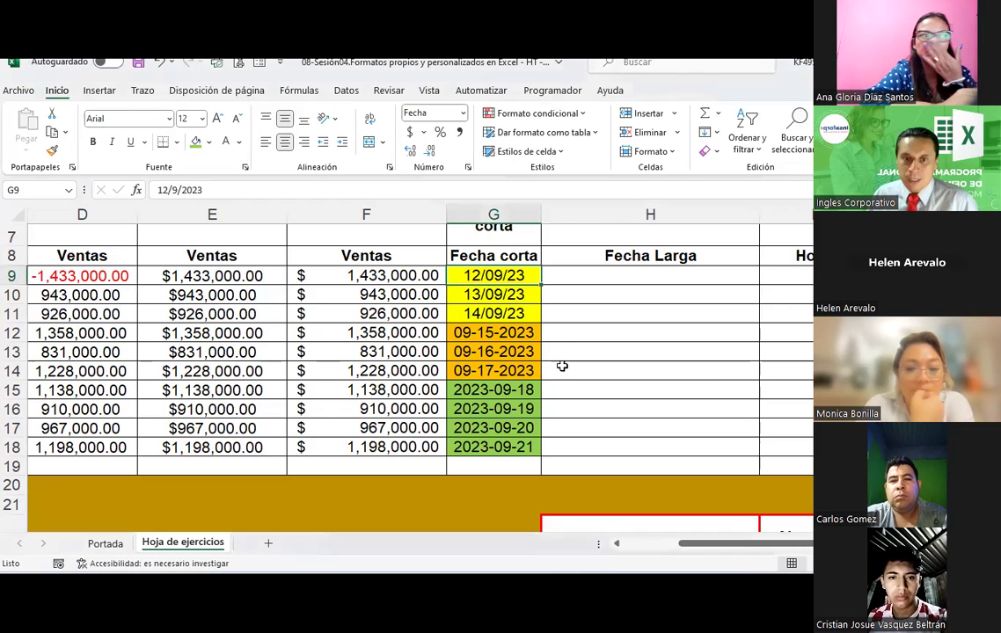
pyautogui.scroll(2, 559, 364)
pyautogui.scroll(-1, 561, 362)
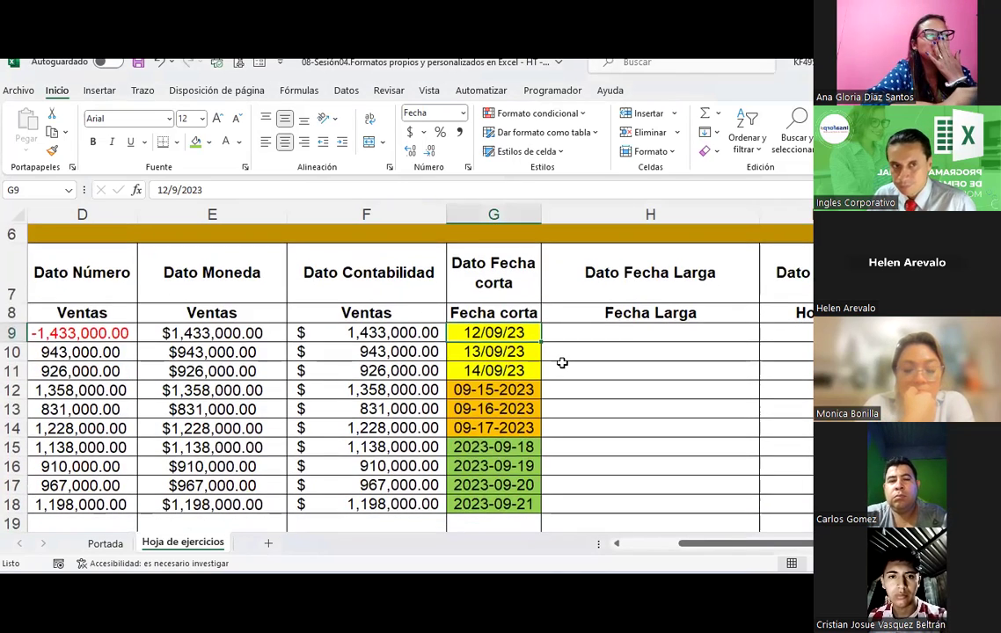
pyautogui.click(596, 333)
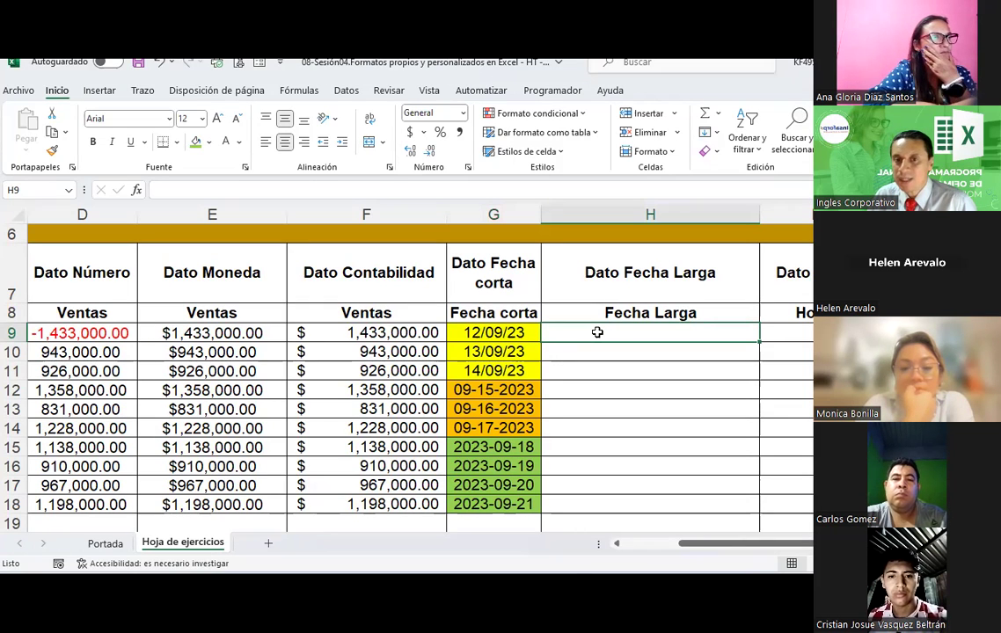
# Step: Apply the Fecha larga format to G9 so it reads martes, 12 de septiembre de 2023
pyautogui.click(509, 335)
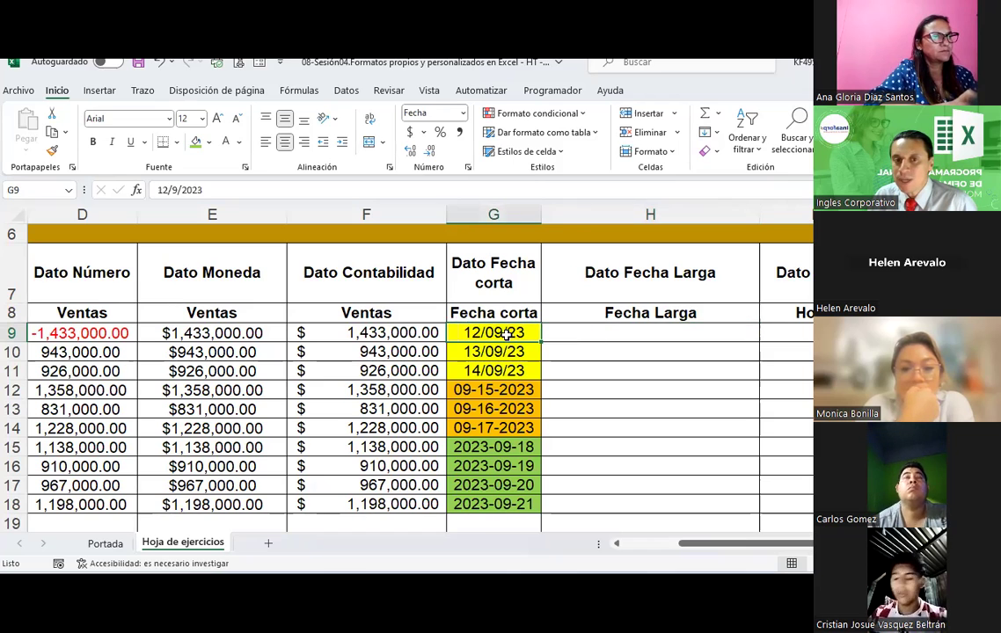
pyautogui.click(459, 112)
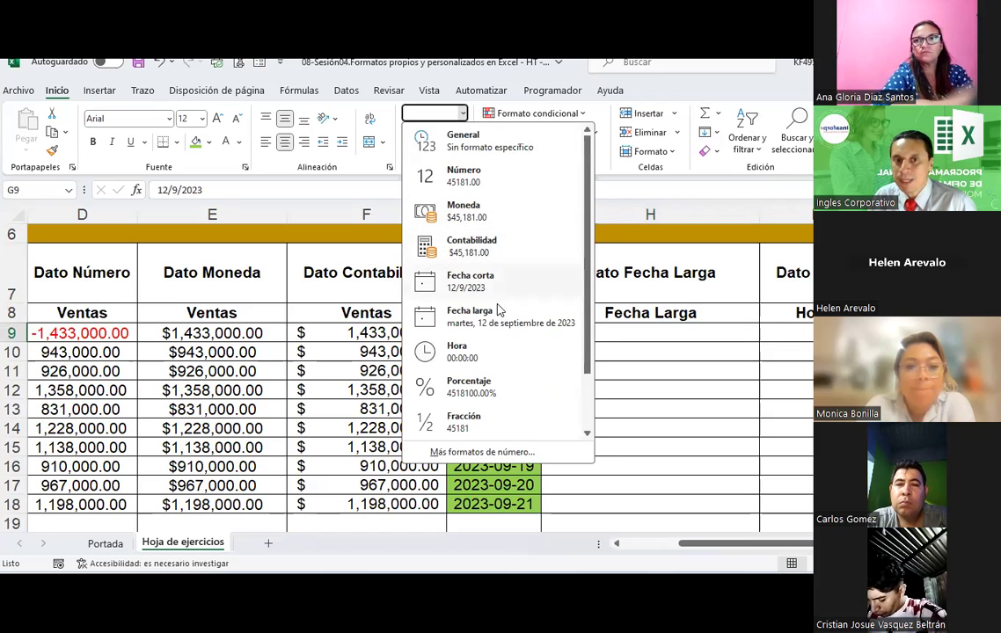
pyautogui.click(470, 317)
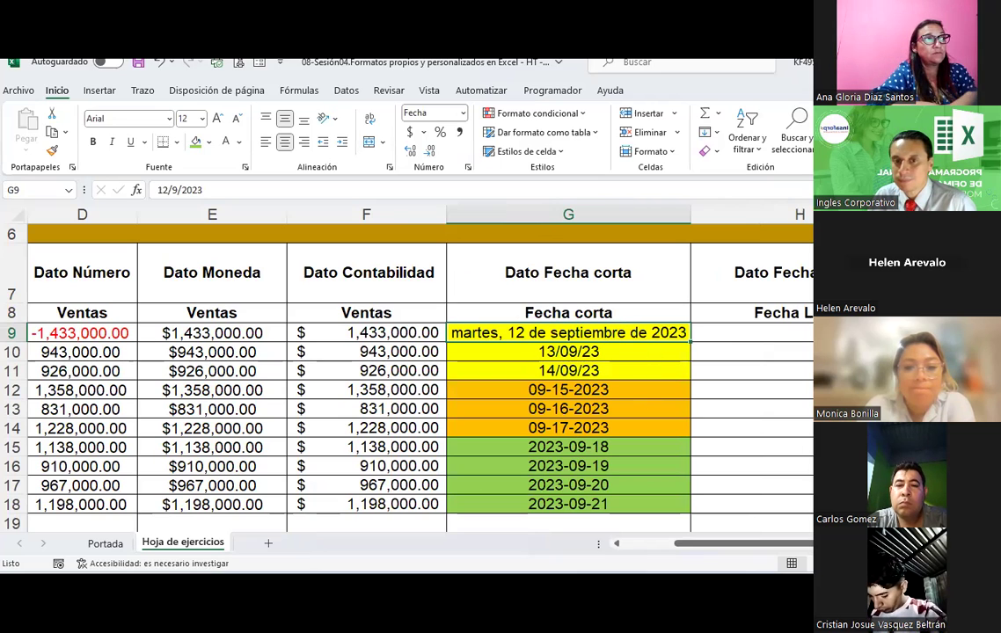
pyautogui.click(750, 446)
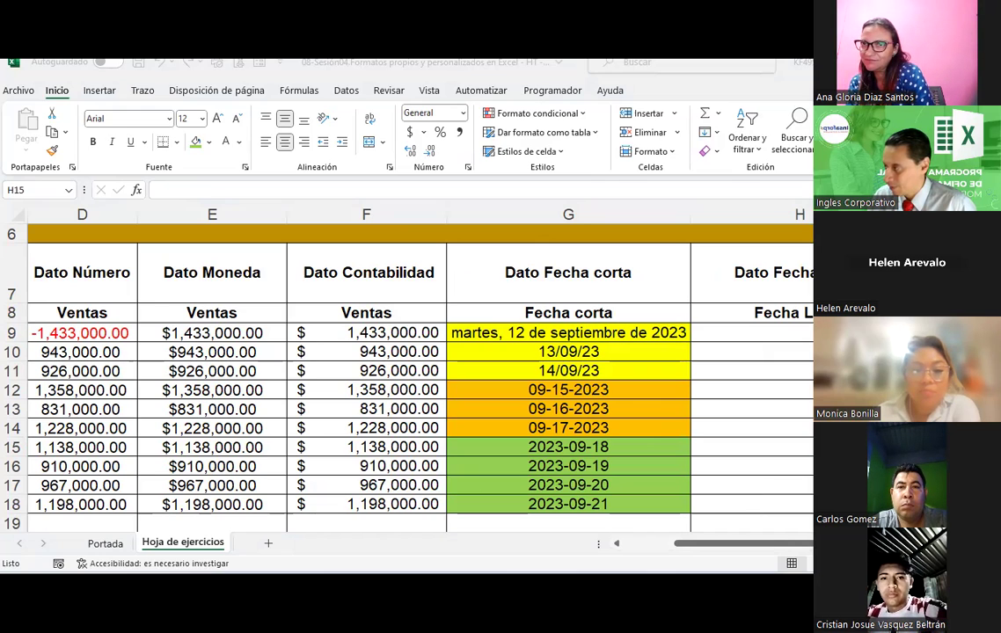
pyautogui.click(752, 447)
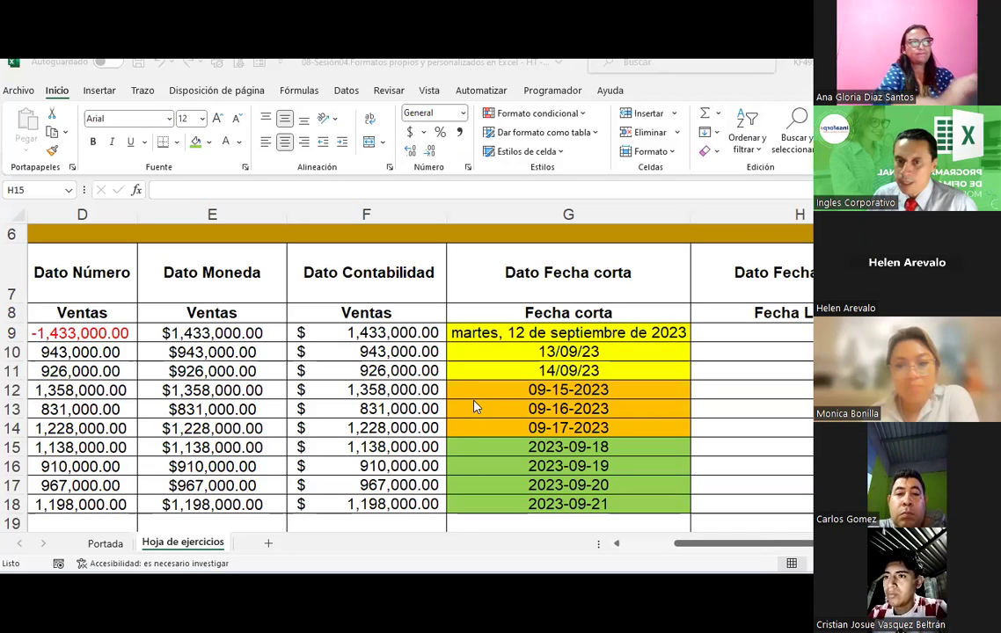
# Step: Apply the Fecha larga number format to H9:H18 in the Fecha Larga column
pyautogui.moveTo(767, 545); pyautogui.dragTo(805, 545)
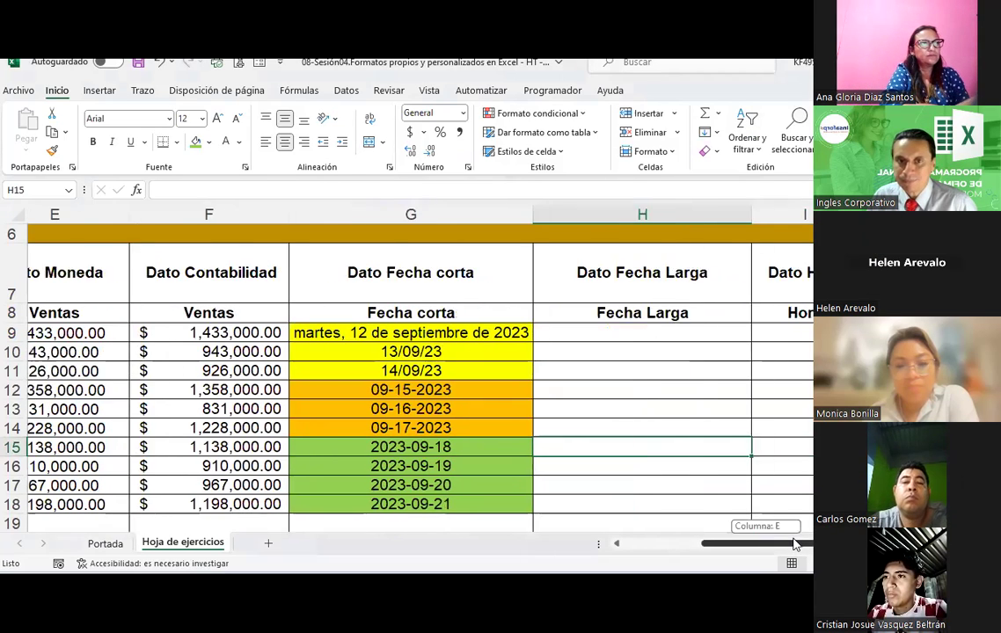
pyautogui.click(498, 330)
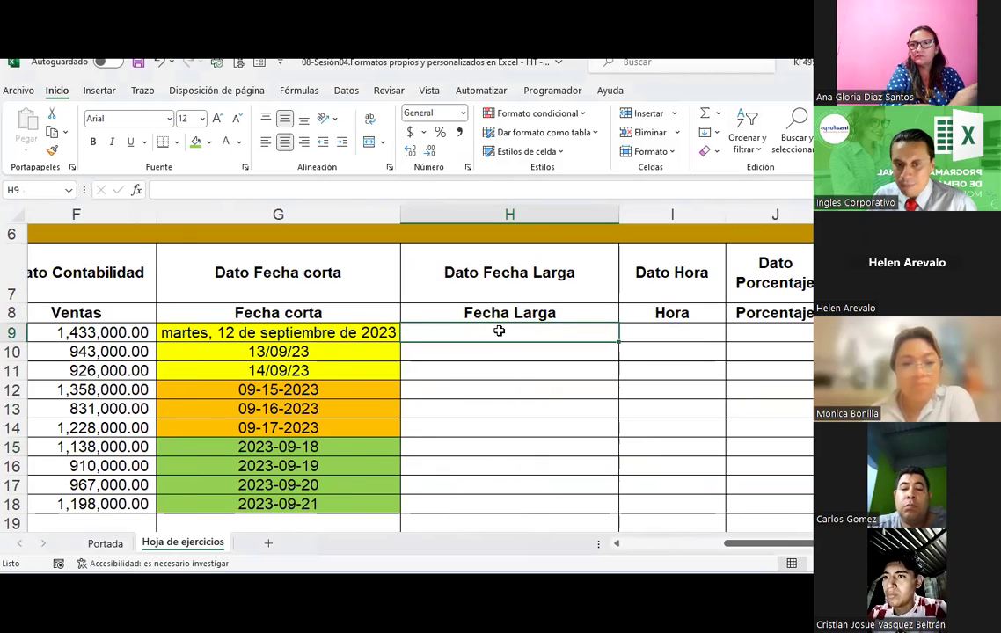
pyautogui.moveTo(499, 331); pyautogui.dragTo(480, 506)
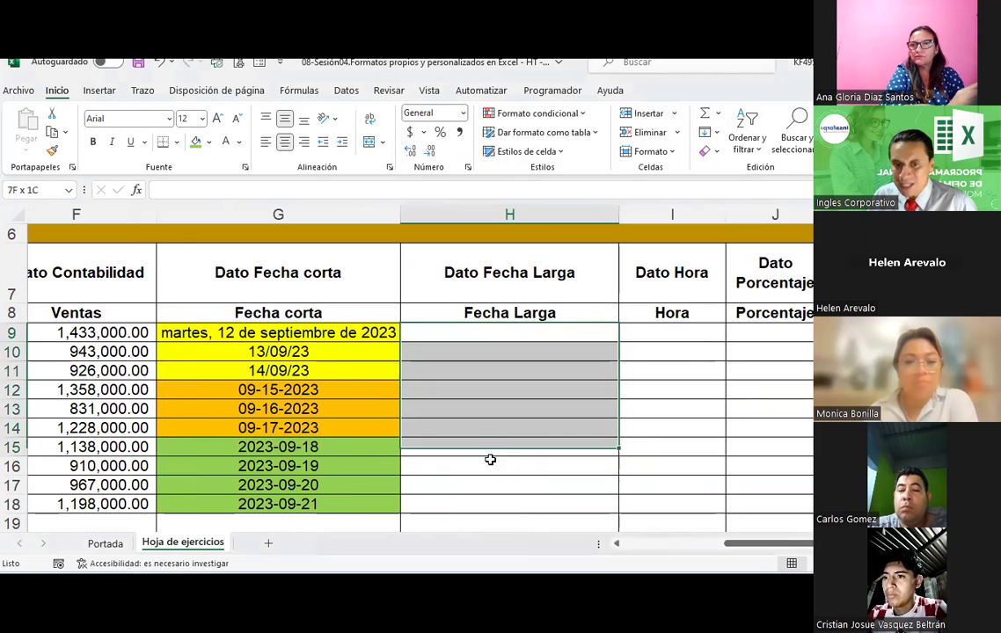
pyautogui.click(463, 112)
pyautogui.click(459, 328)
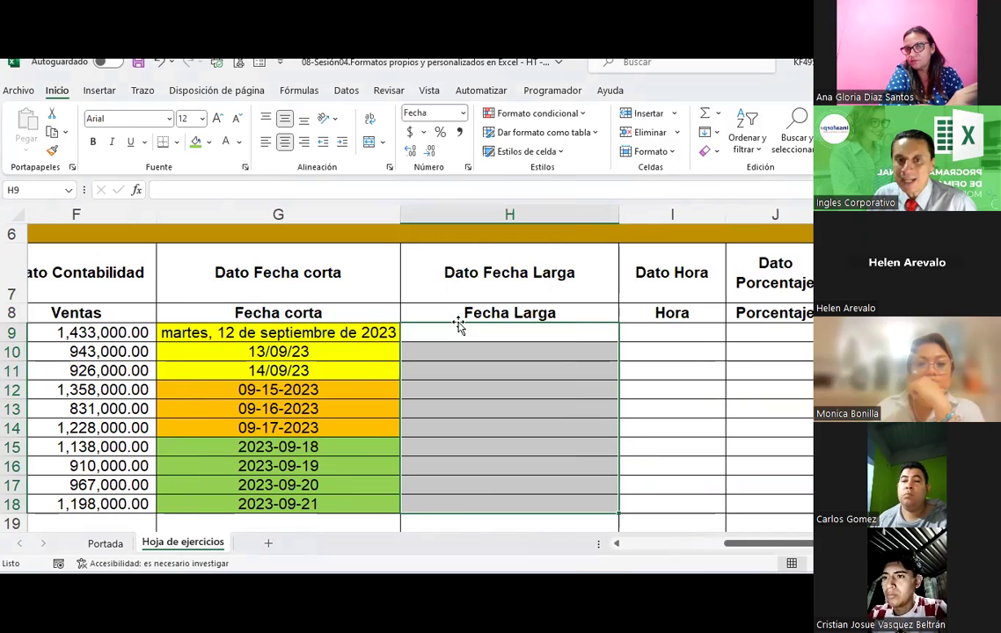
# Step: Enter 12-9-23 in H9 and 13-9-23 in H10 as long dates
pyautogui.click(450, 332)
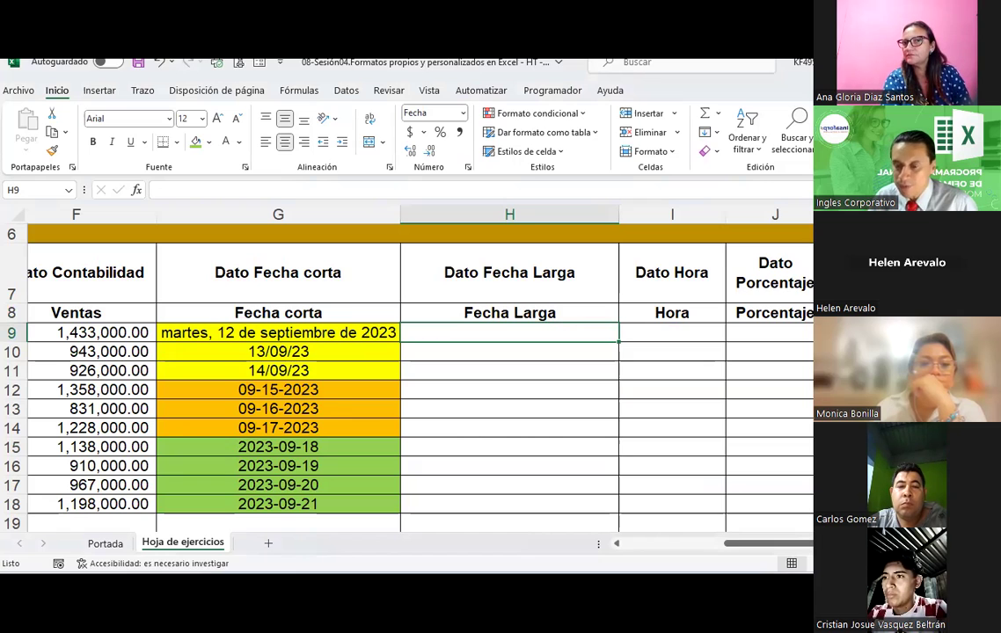
pyautogui.write('12-9-23')
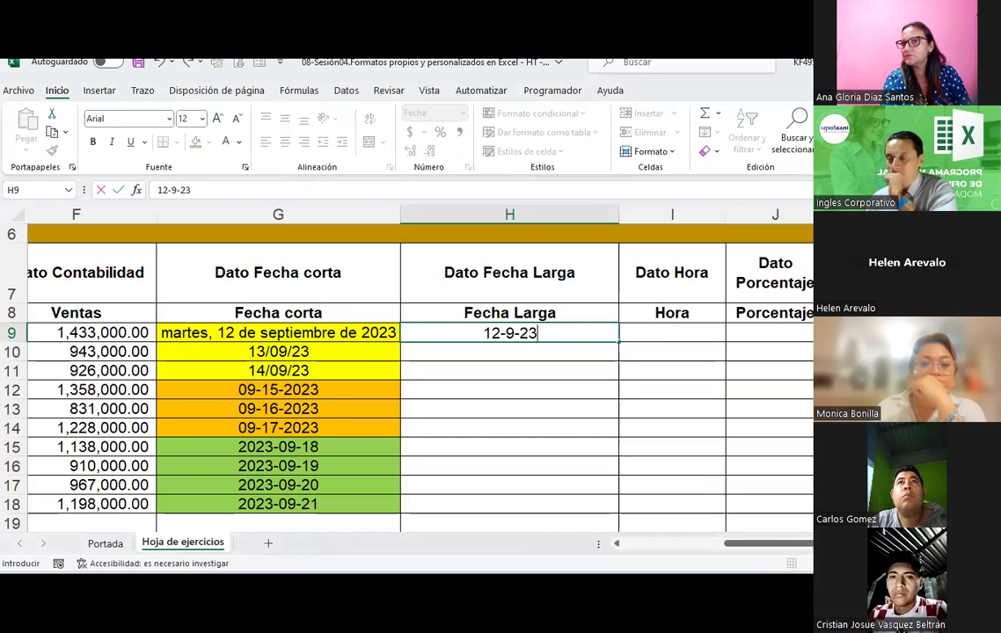
pyautogui.press('Return')
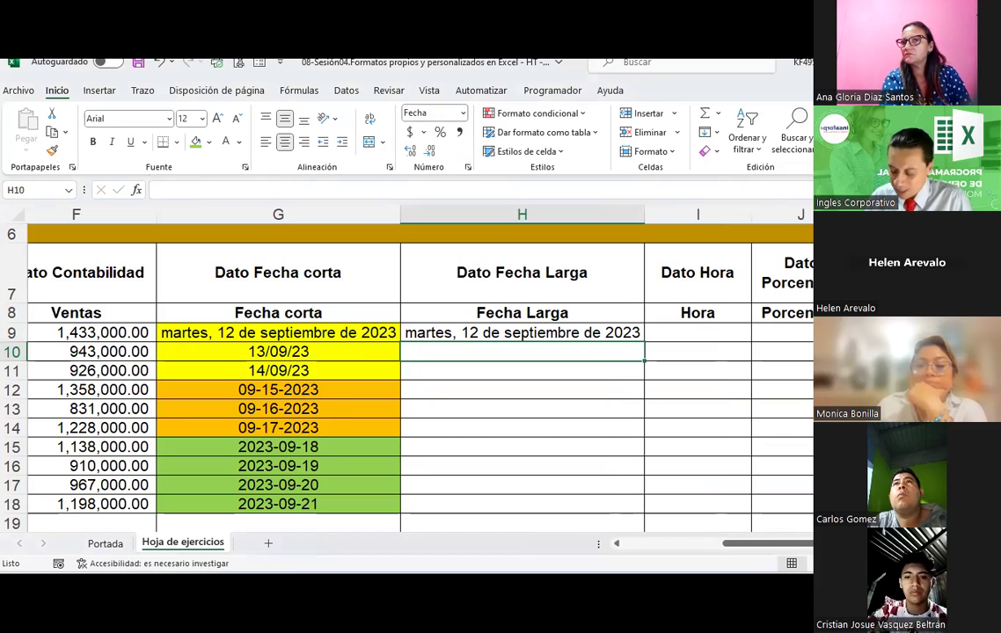
pyautogui.write('13-9-23')
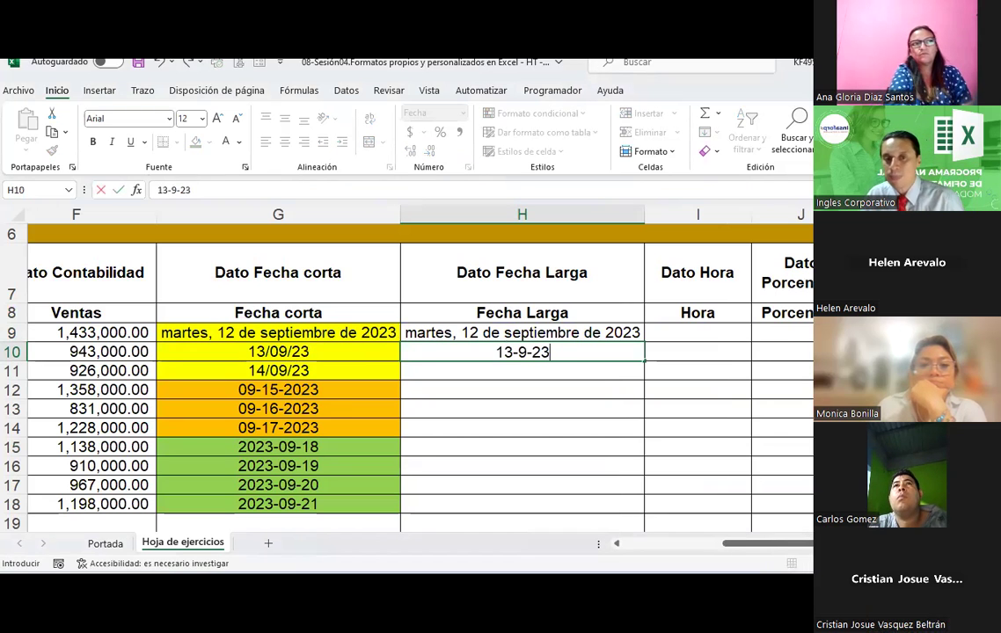
pyautogui.press('Return')
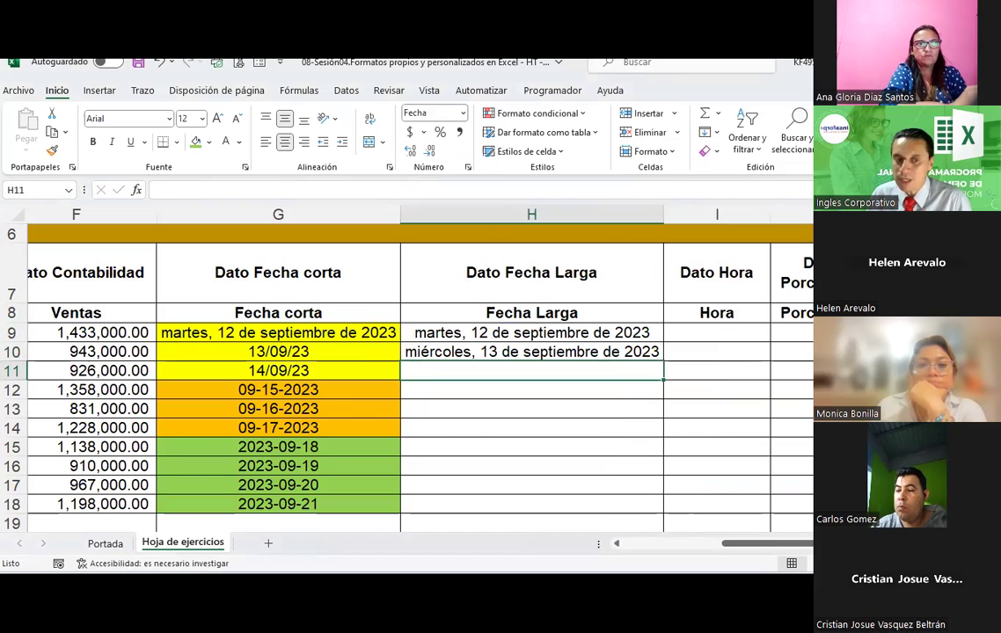
pyautogui.hotkey('alt', 'Tab')
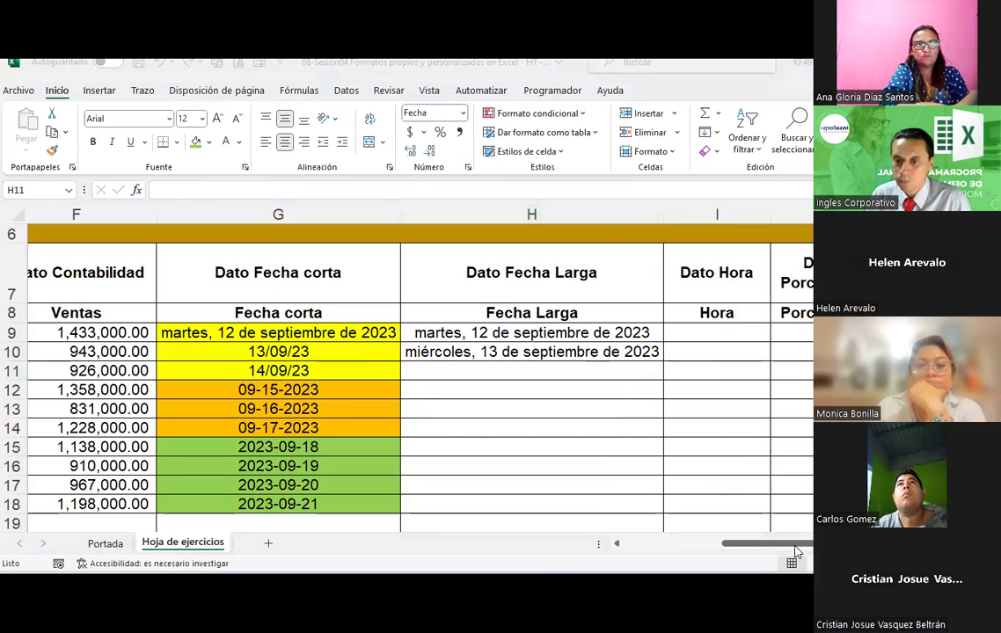
pyautogui.moveTo(795, 545); pyautogui.dragTo(831, 545)
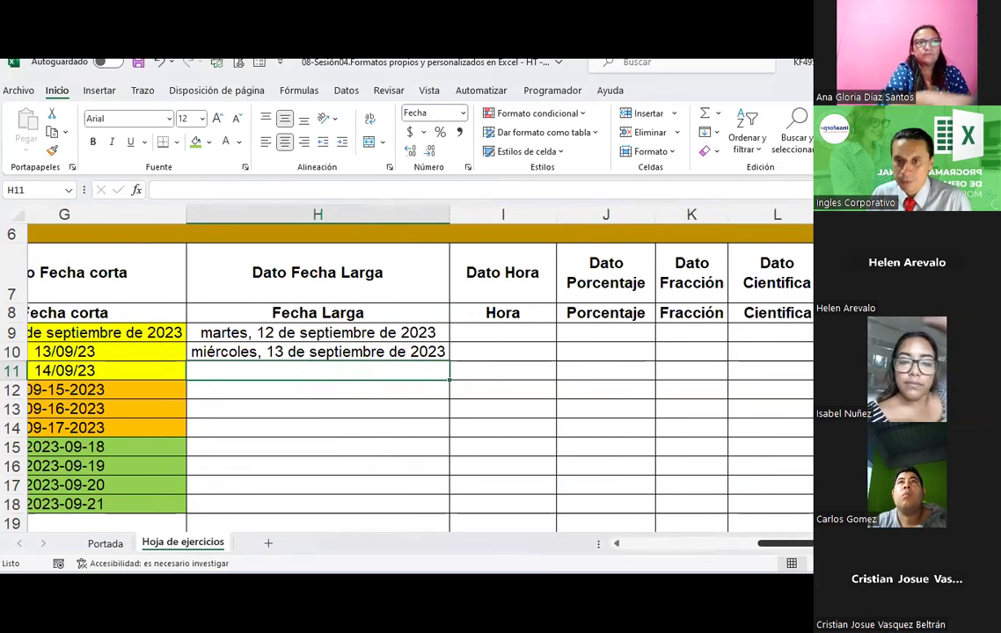
pyautogui.hscroll(2, 414, 378)
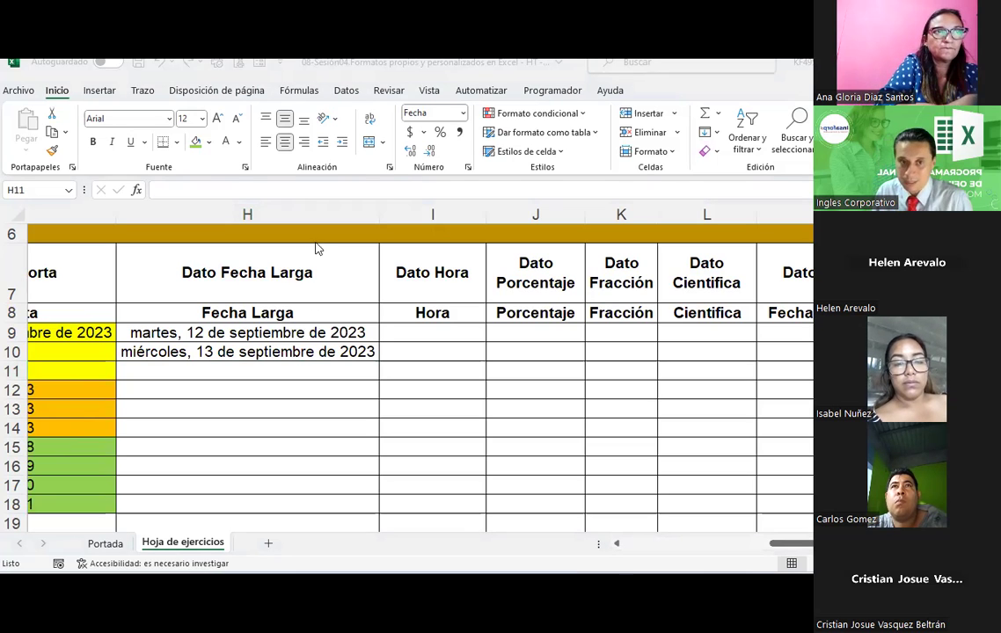
pyautogui.click(357, 370)
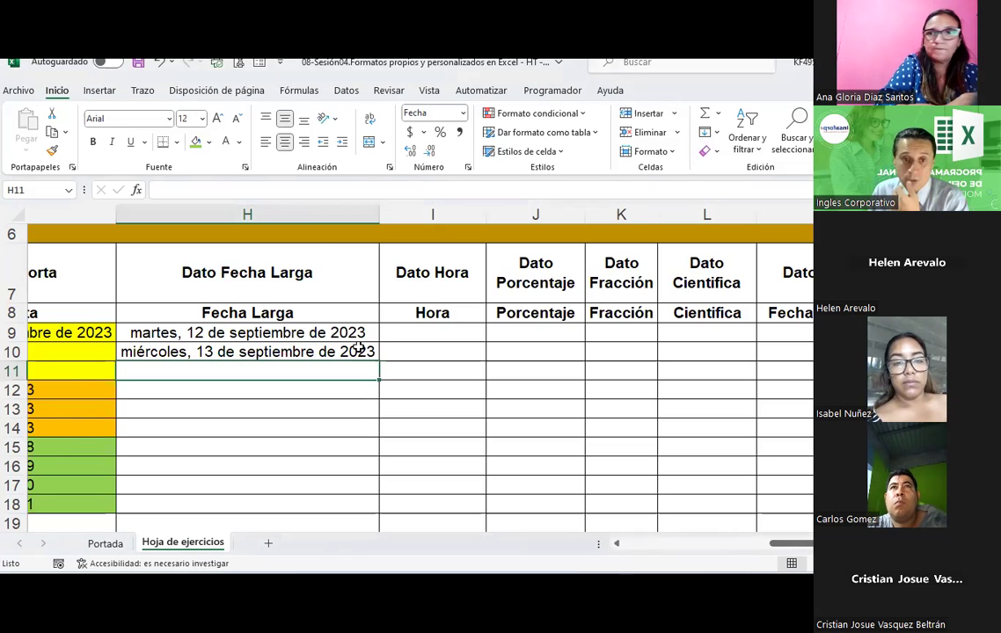
pyautogui.click(459, 332)
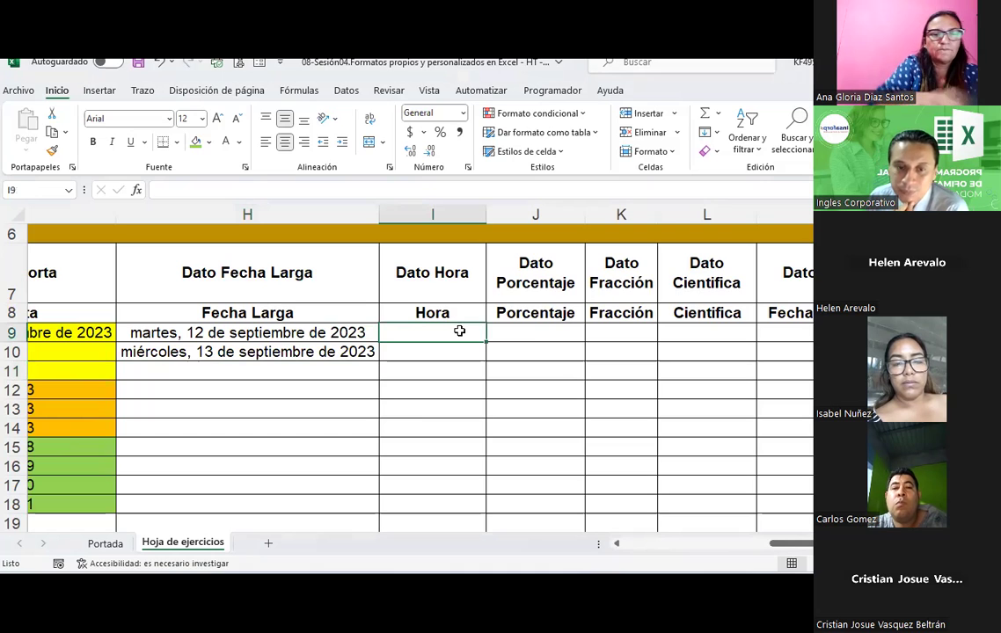
# Step: Apply the Hora time format to the selected Hora cells, then undo it
pyautogui.moveTo(459, 331); pyautogui.dragTo(410, 444)
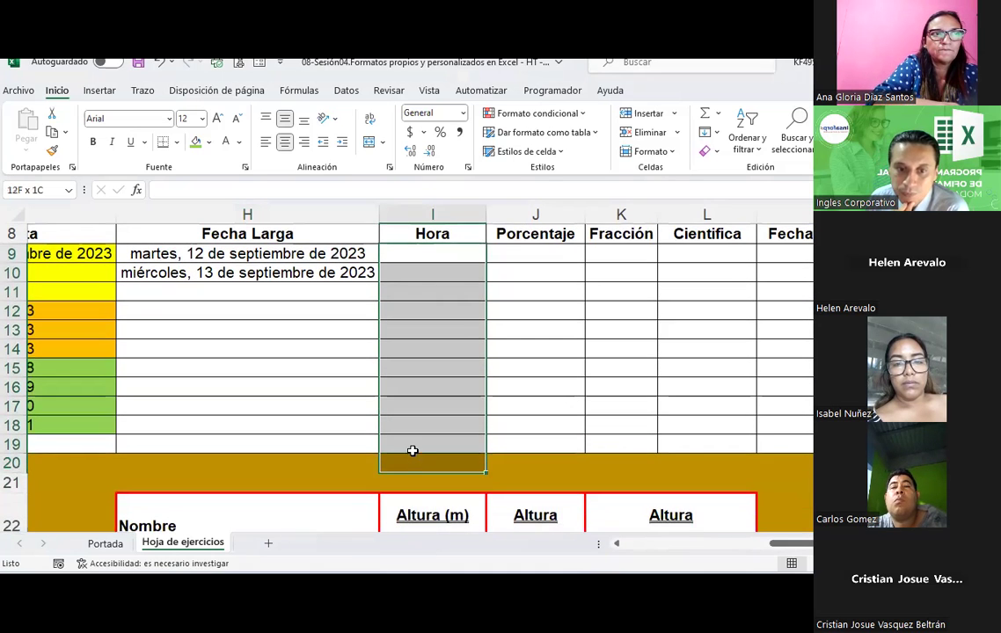
pyautogui.click(463, 113)
pyautogui.press('Escape')
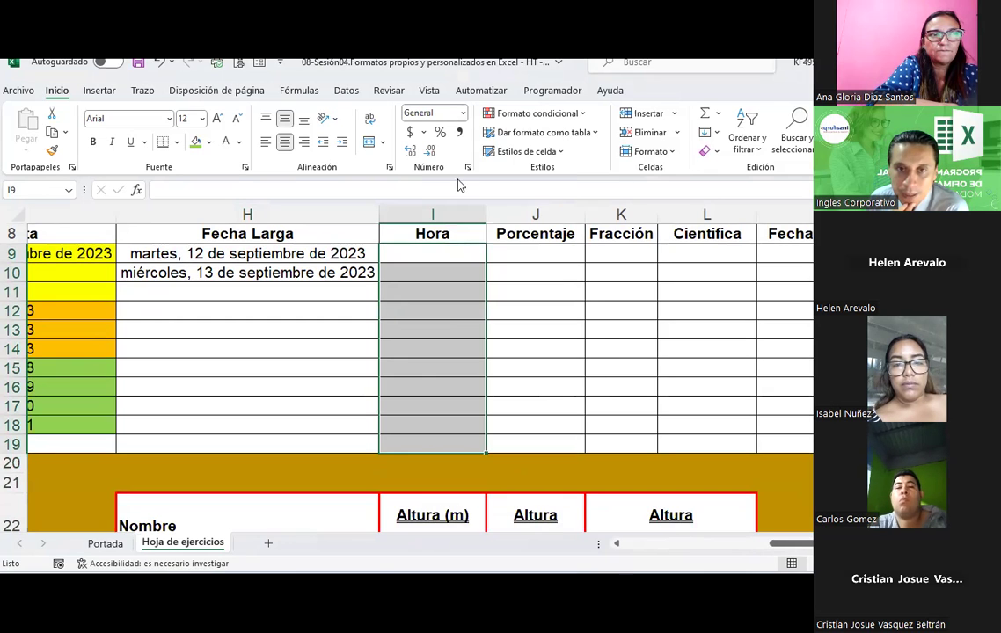
pyautogui.click(469, 167)
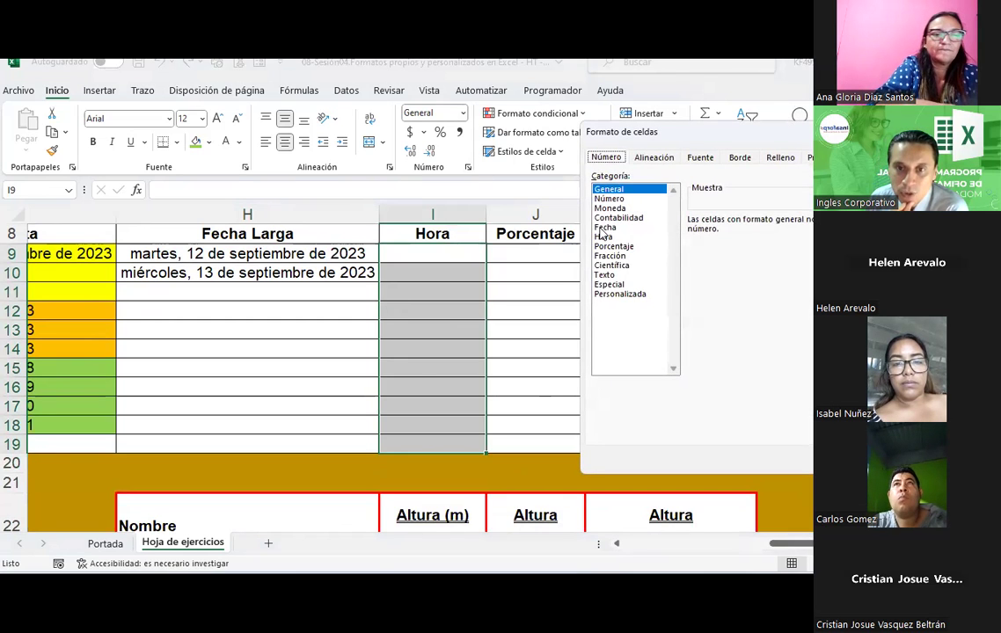
pyautogui.click(601, 238)
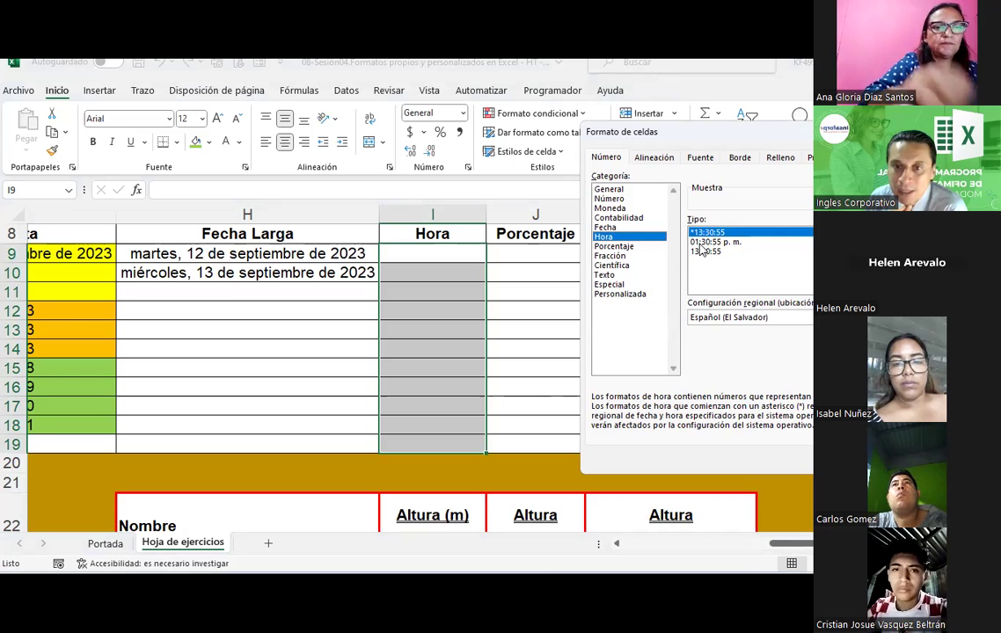
pyautogui.click(701, 246)
pyautogui.press('Up')
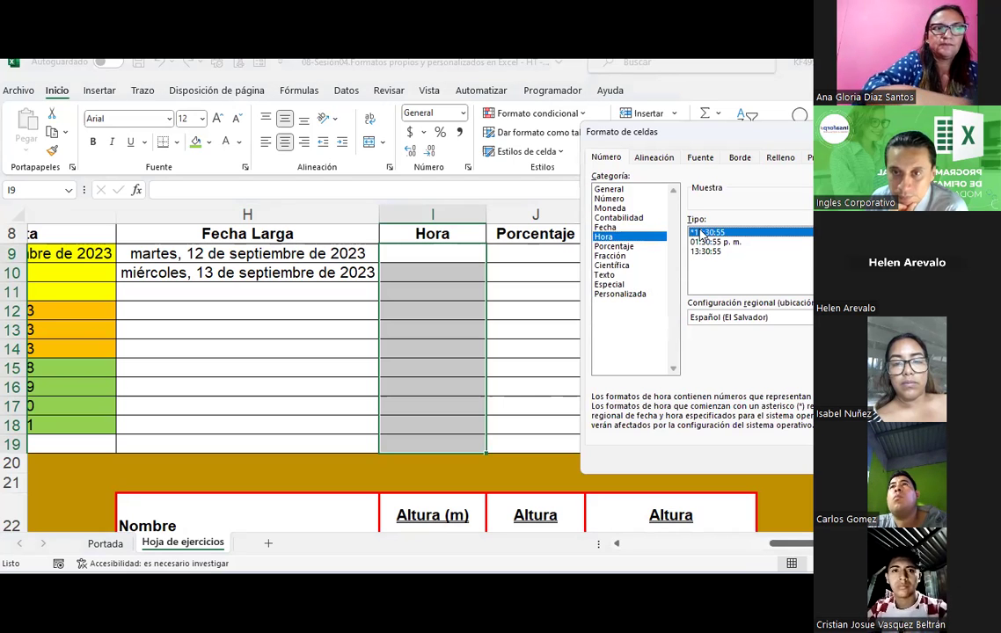
pyautogui.press('Return')
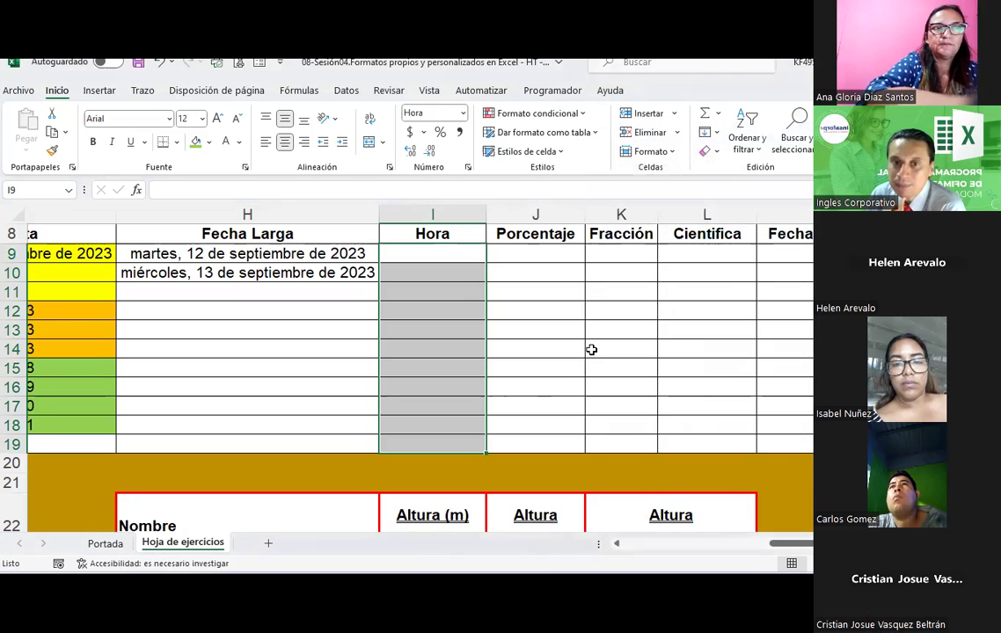
pyautogui.hotkey('ctrl', 'z')
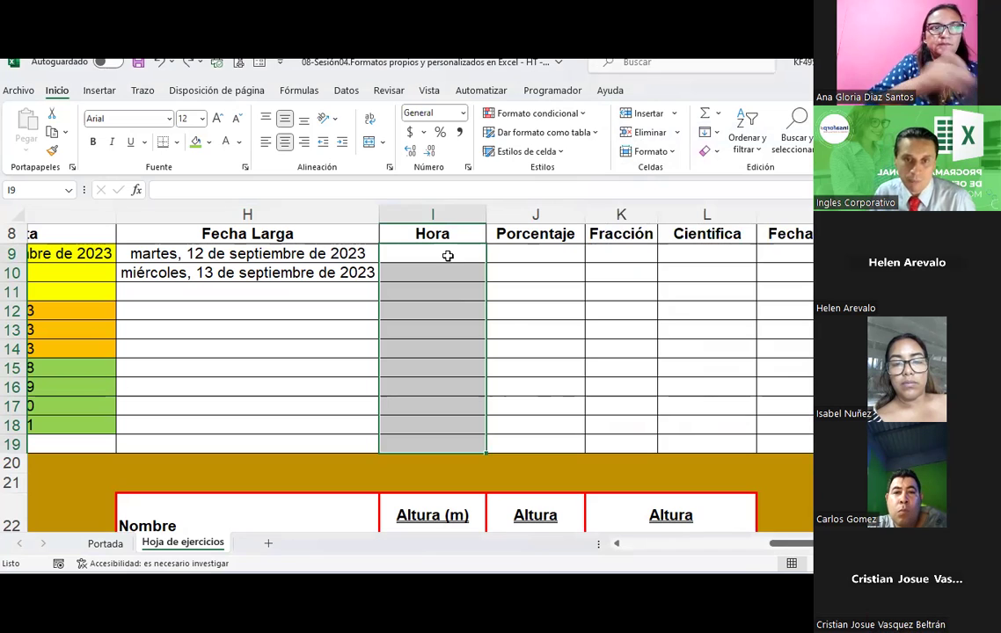
# Step: Apply the Hora time format (13:30:55 style) to I9:I12 only
pyautogui.moveTo(451, 256); pyautogui.dragTo(453, 311)
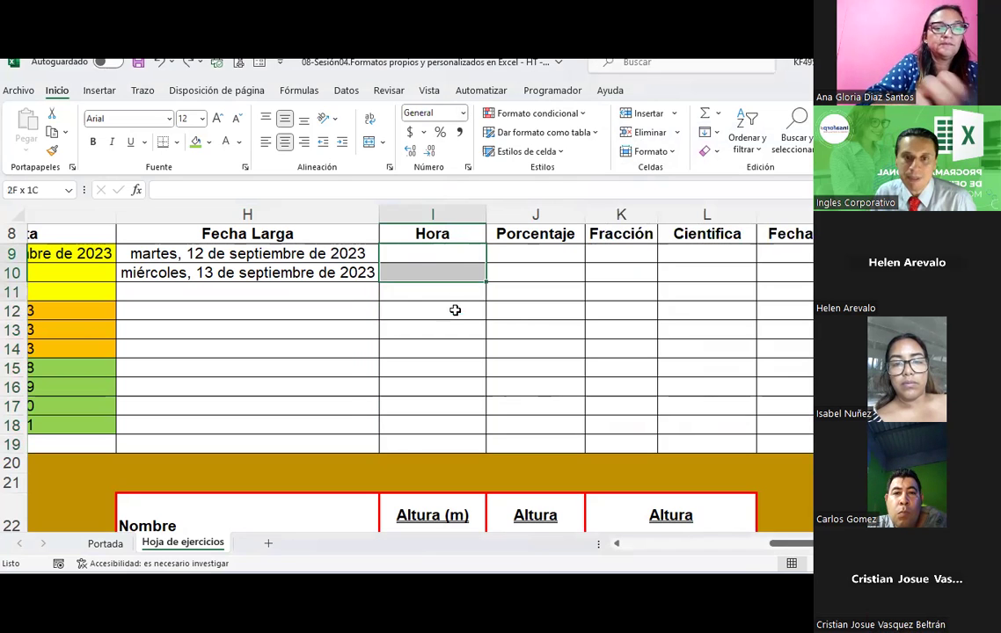
pyautogui.click(464, 114)
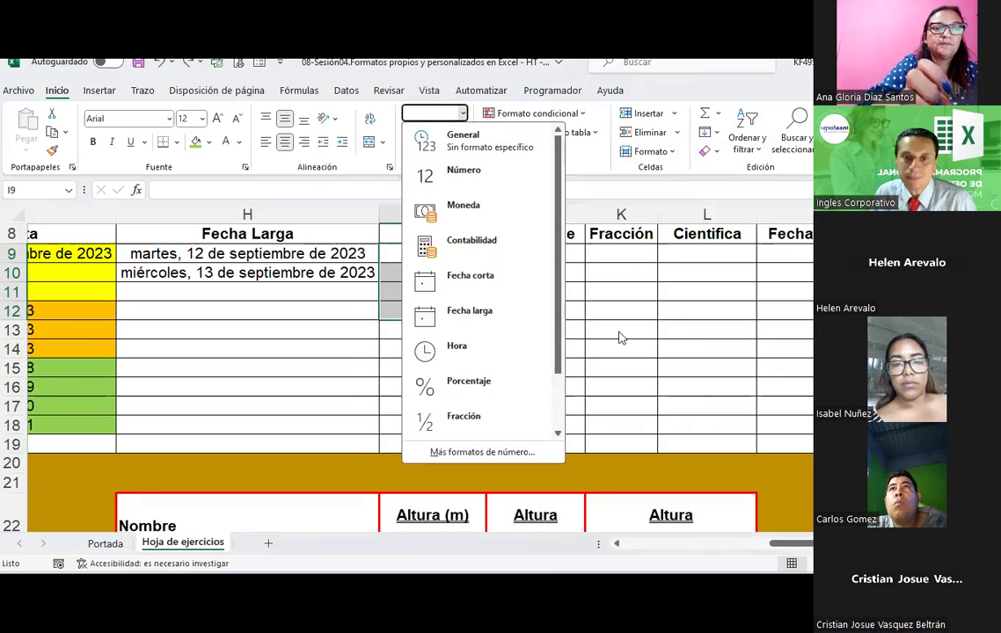
pyautogui.click(482, 452)
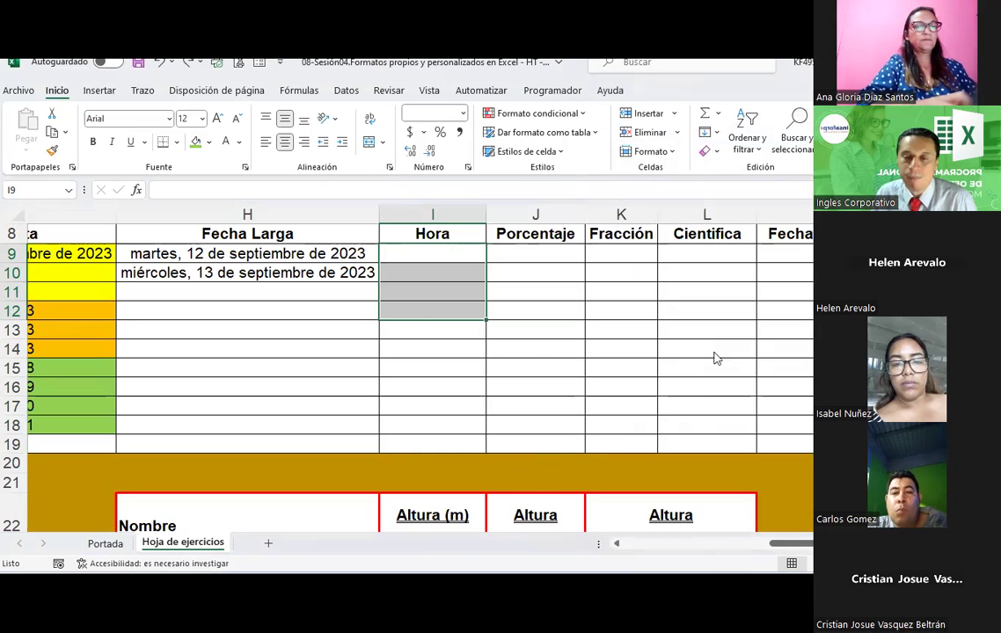
pyautogui.click(605, 237)
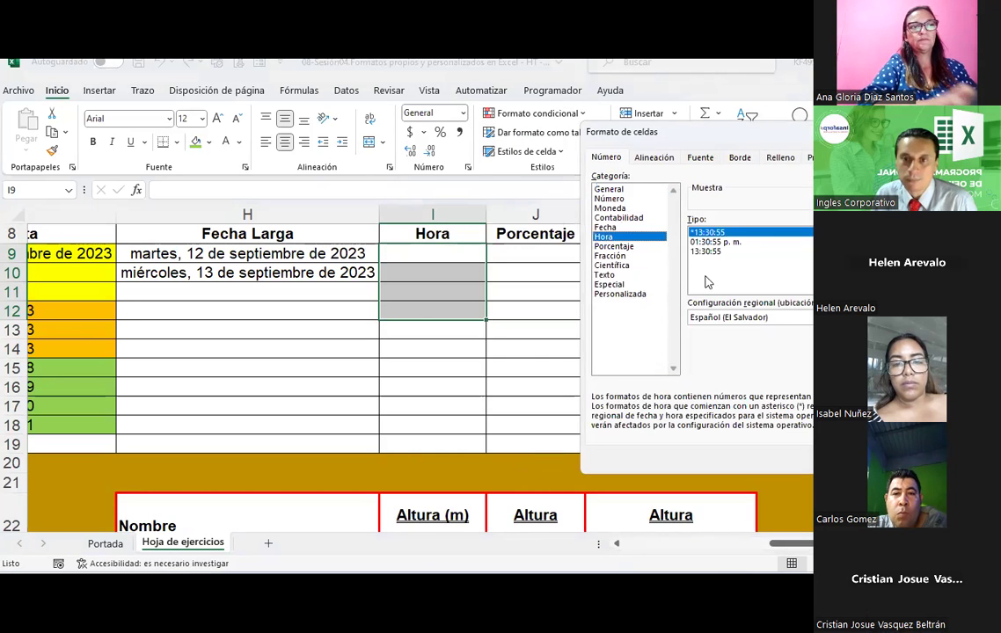
pyautogui.press('Return')
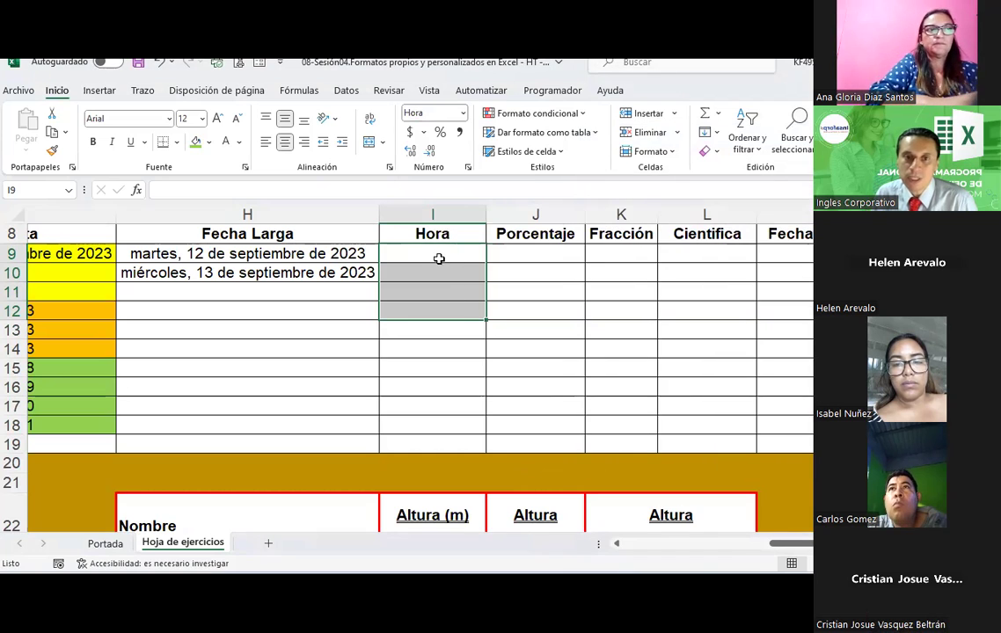
pyautogui.click(439, 259)
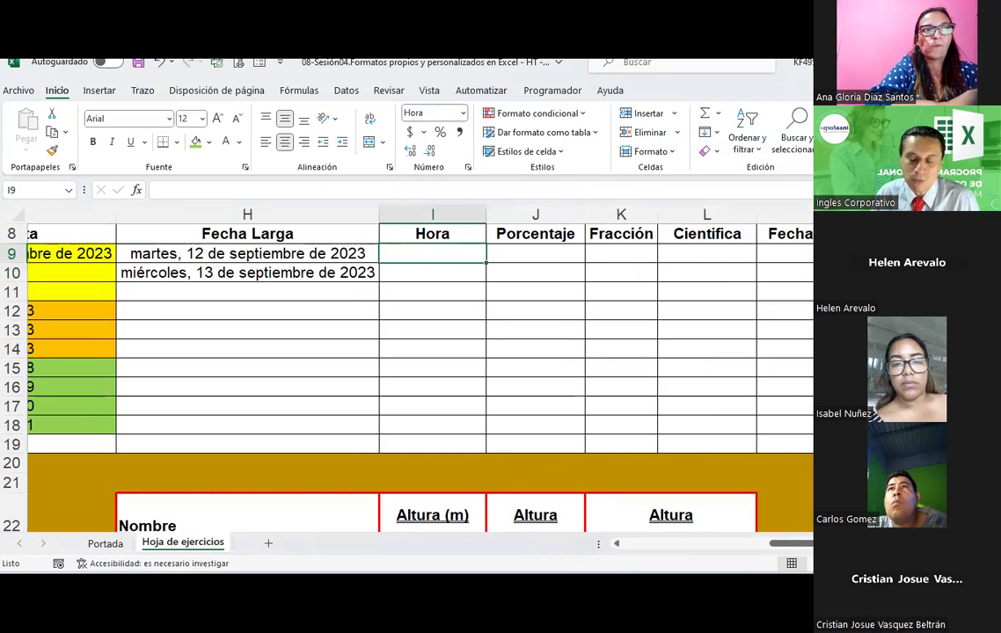
# Step: Enter the time 19:54 in cell I9
pyautogui.write('19:54')
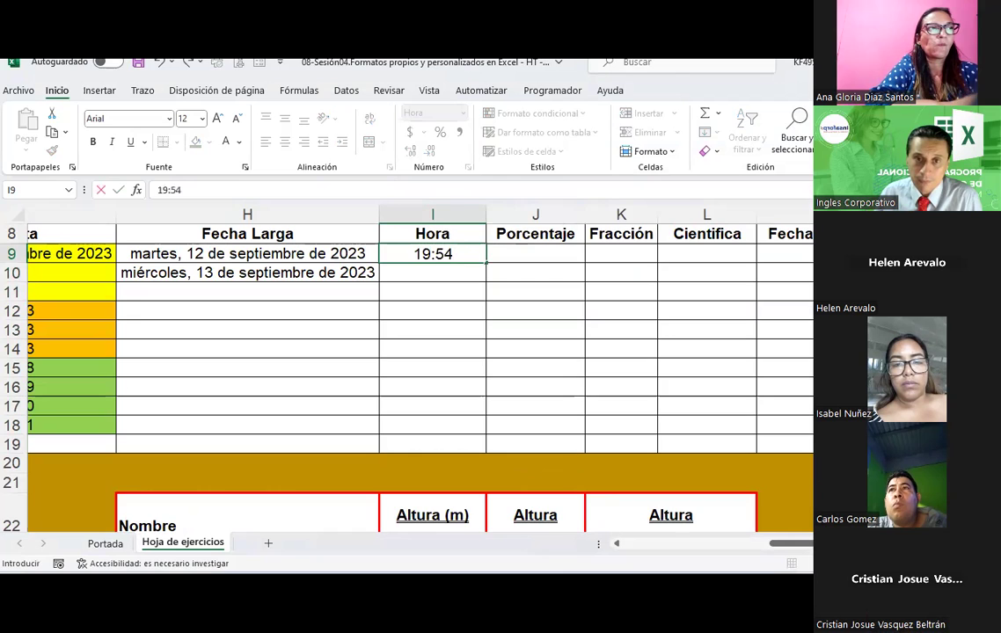
pyautogui.press('Return')
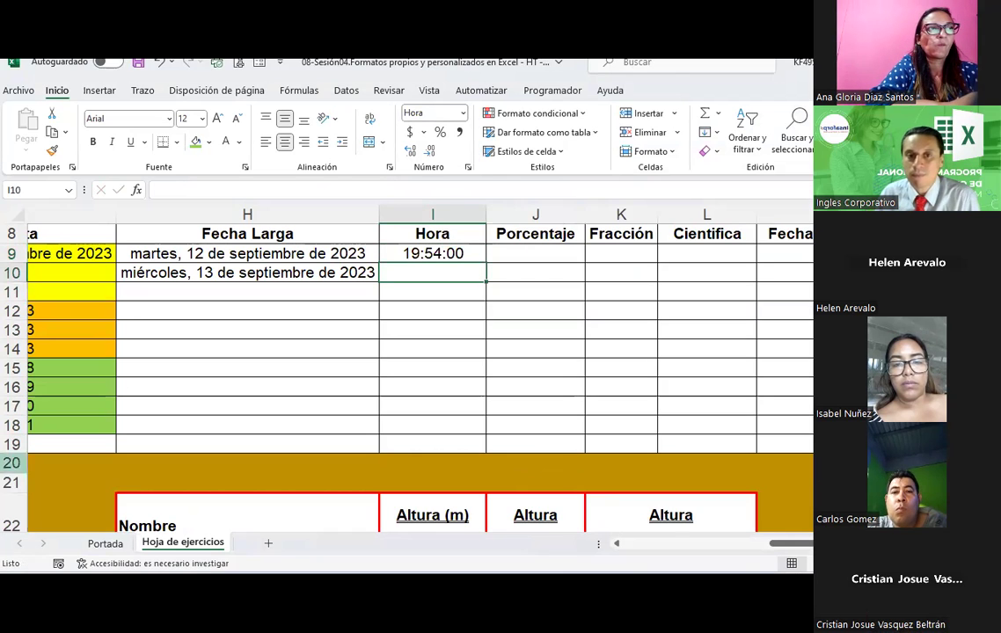
pyautogui.click(440, 250)
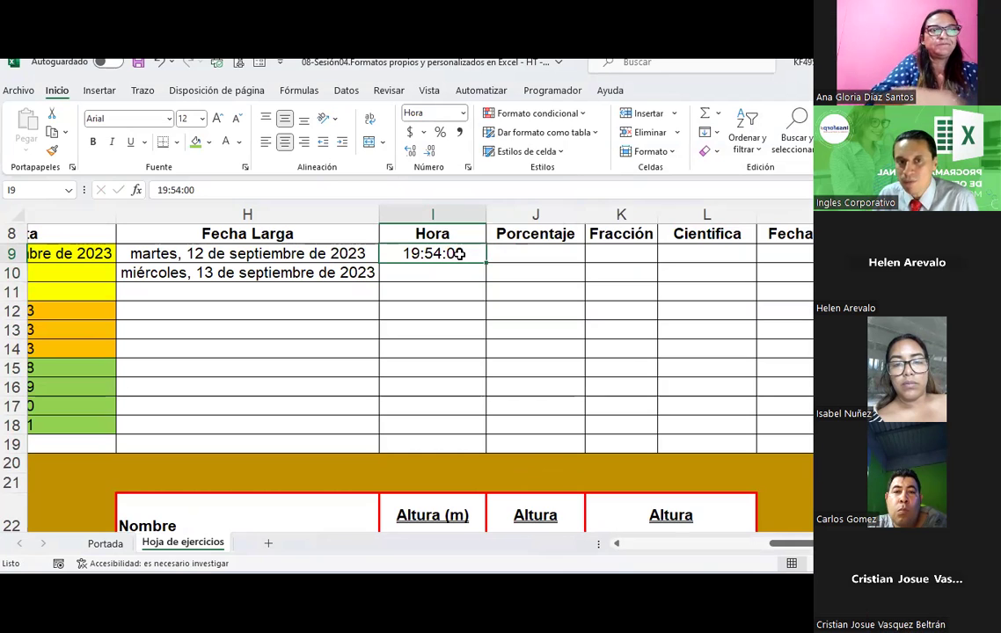
# Step: Give I9 a custom h:mm AM/PM time format under Personalizada
pyautogui.rightClick(458, 253)
pyautogui.click(510, 473)
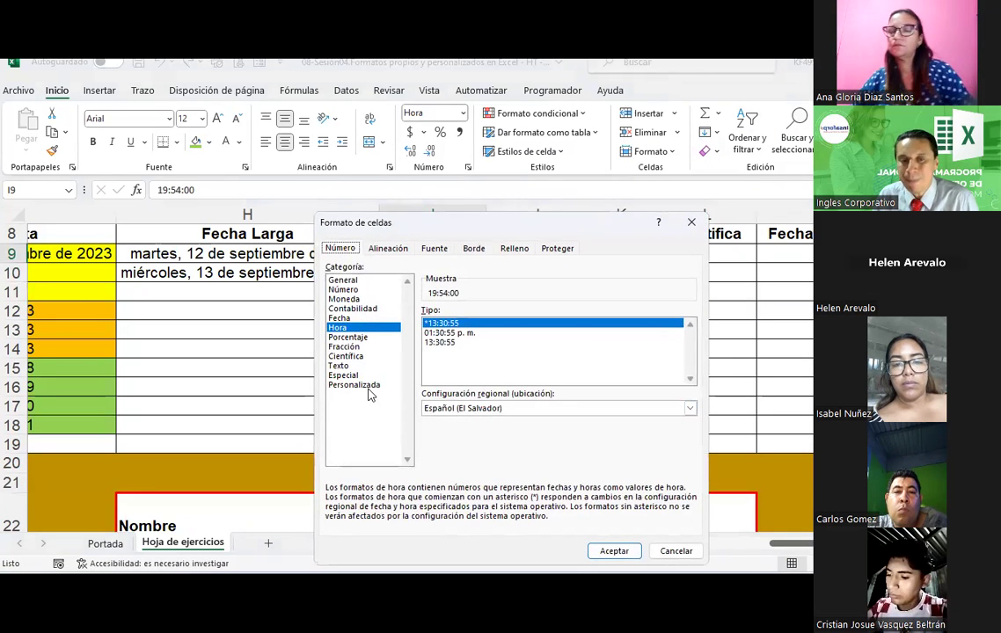
pyautogui.click(368, 389)
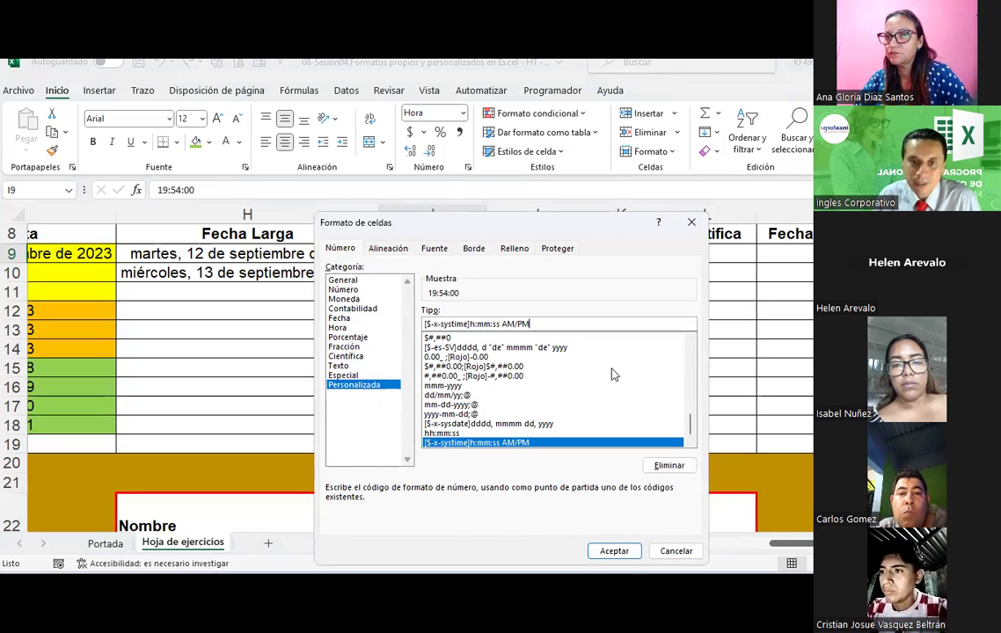
pyautogui.press('BackSpace')
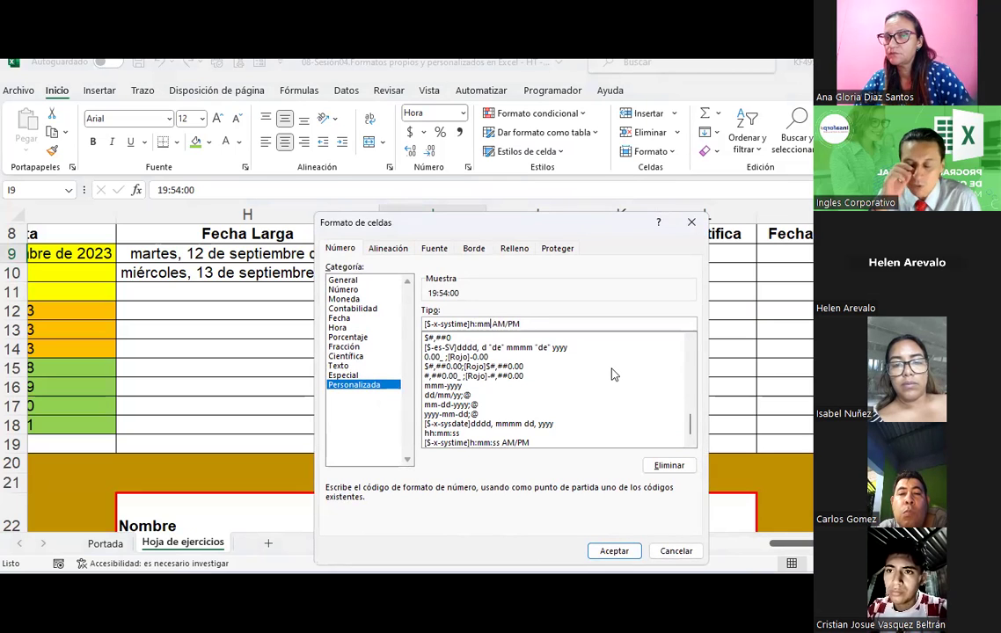
pyautogui.click(598, 555)
pyautogui.click(508, 284)
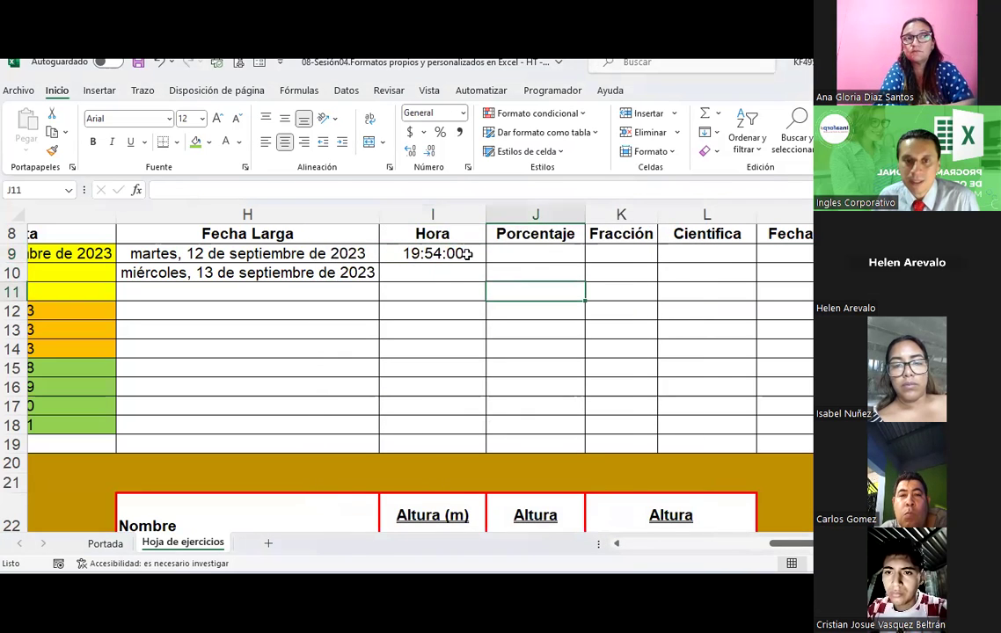
pyautogui.click(468, 254)
# Step: Change I9's custom format from hh:mm:ss to hh:mm so it shows 19:54
pyautogui.rightClick(467, 253)
pyautogui.click(532, 474)
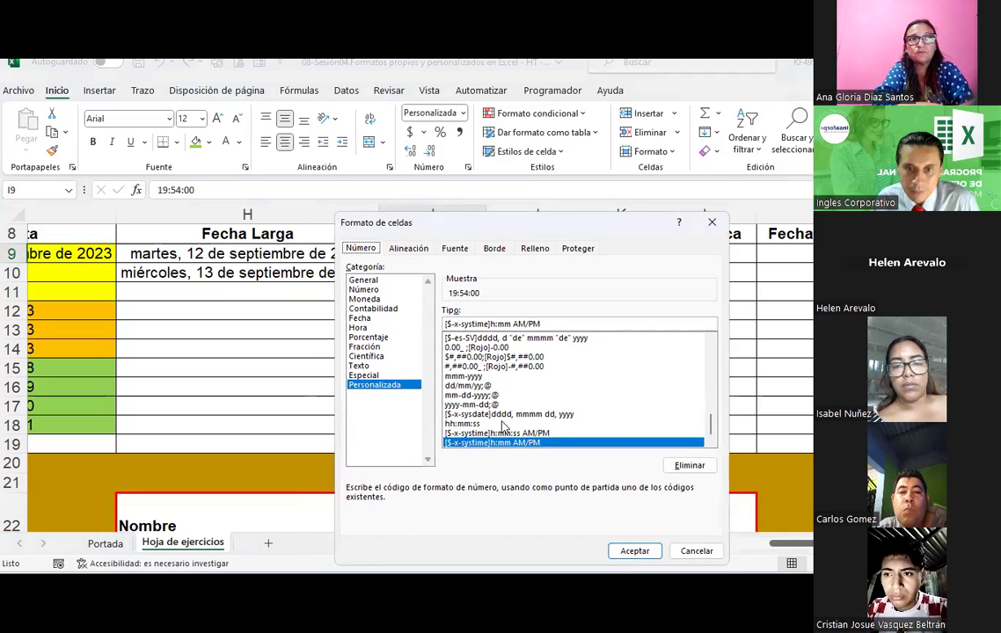
pyautogui.click(479, 424)
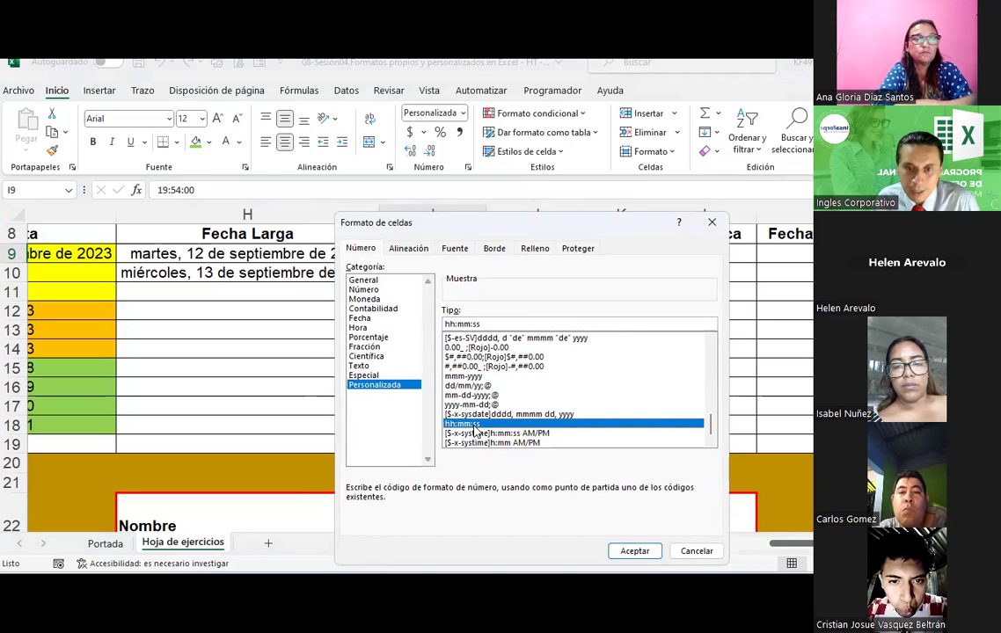
pyautogui.click(487, 324)
pyautogui.press('BackSpace')
pyautogui.press('BackSpace')
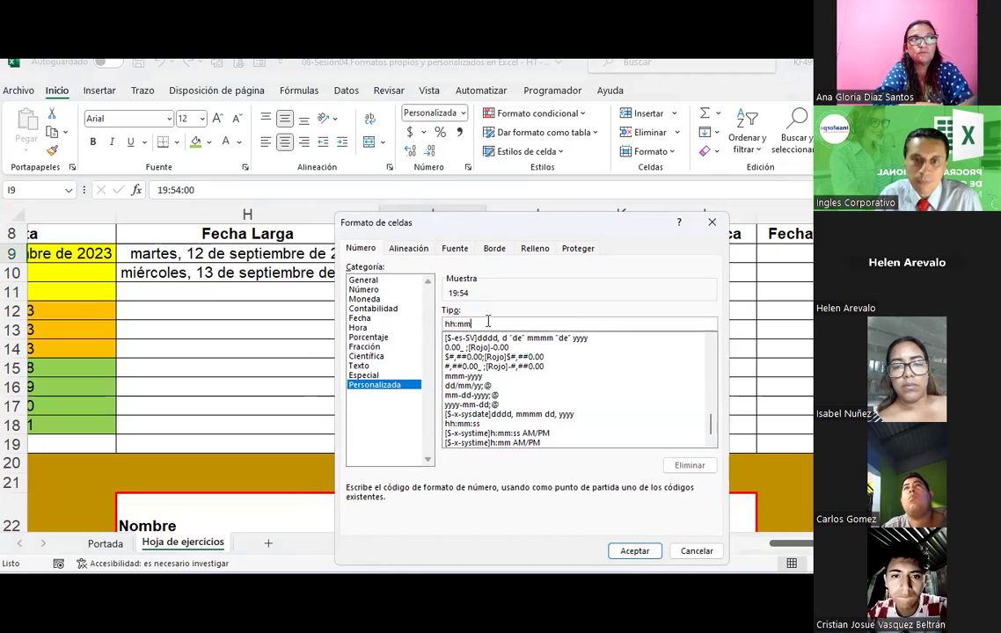
pyautogui.click(623, 555)
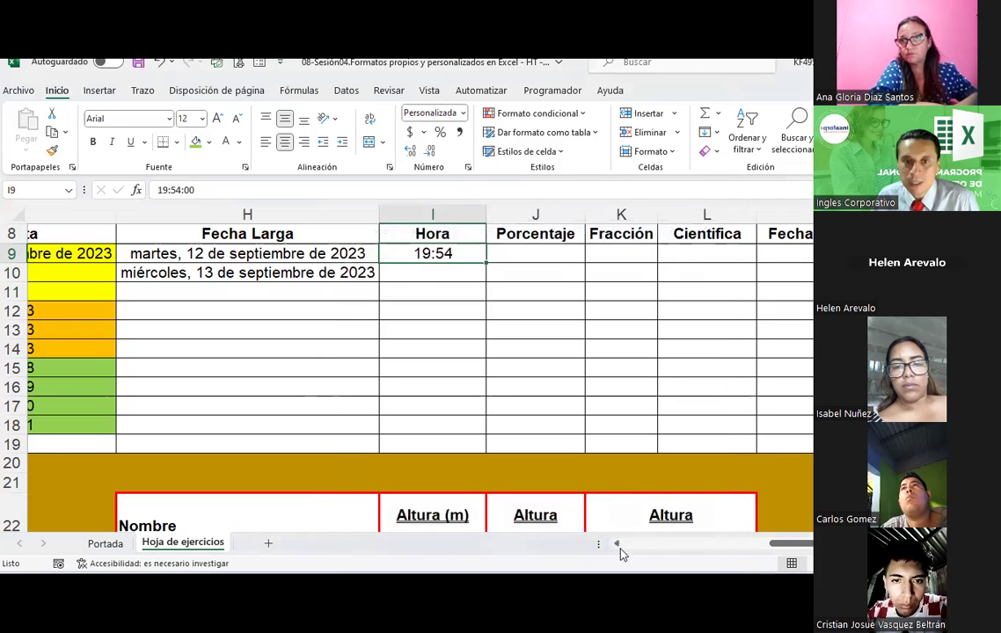
# Step: Enter 19:55 in I10 and 20:00 in I11
pyautogui.click(449, 274)
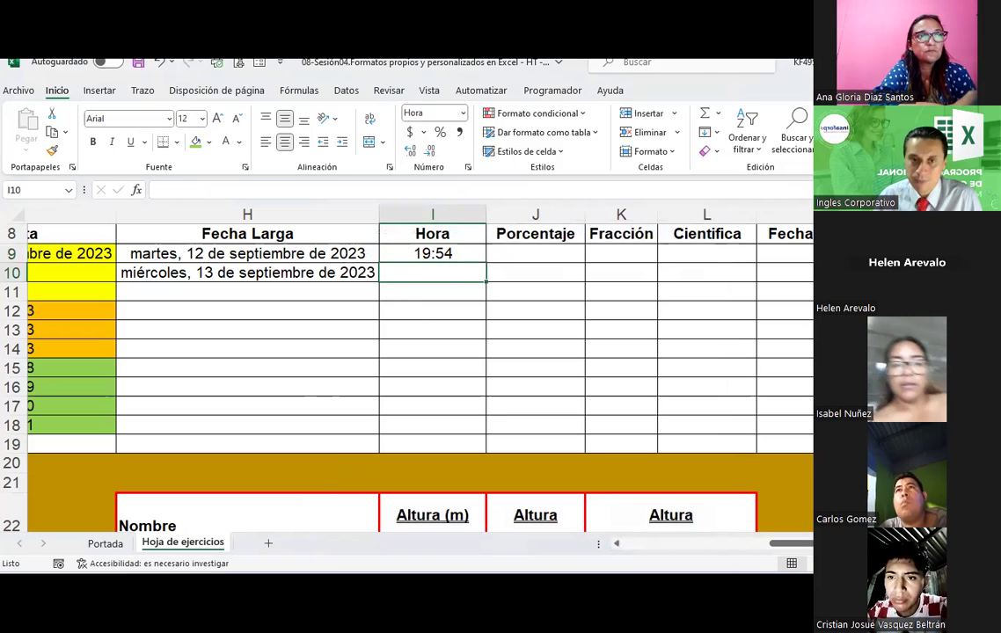
pyautogui.write('19:55')
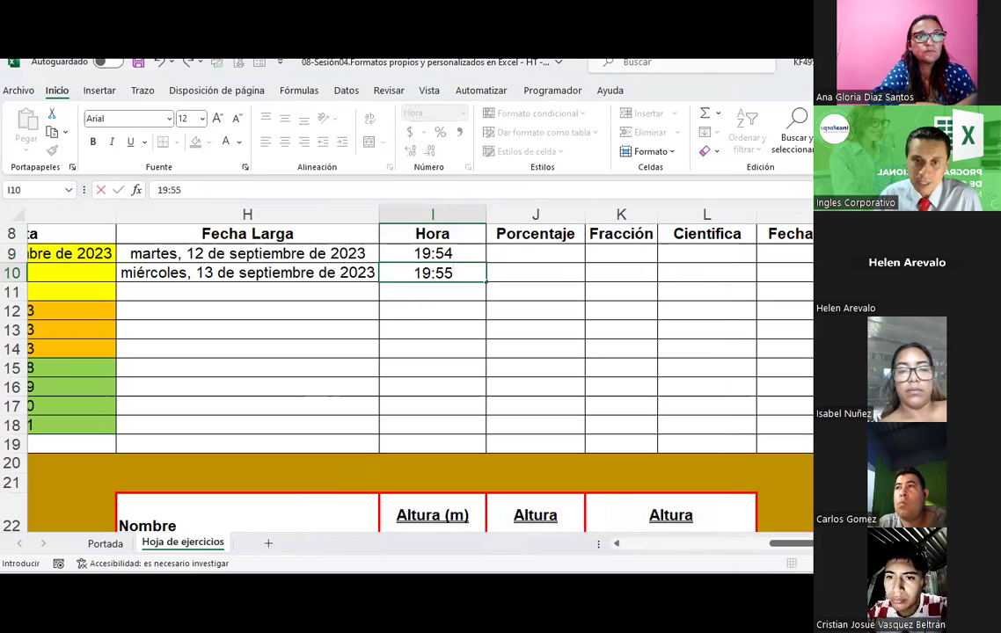
pyautogui.press('Return')
pyautogui.write('20')
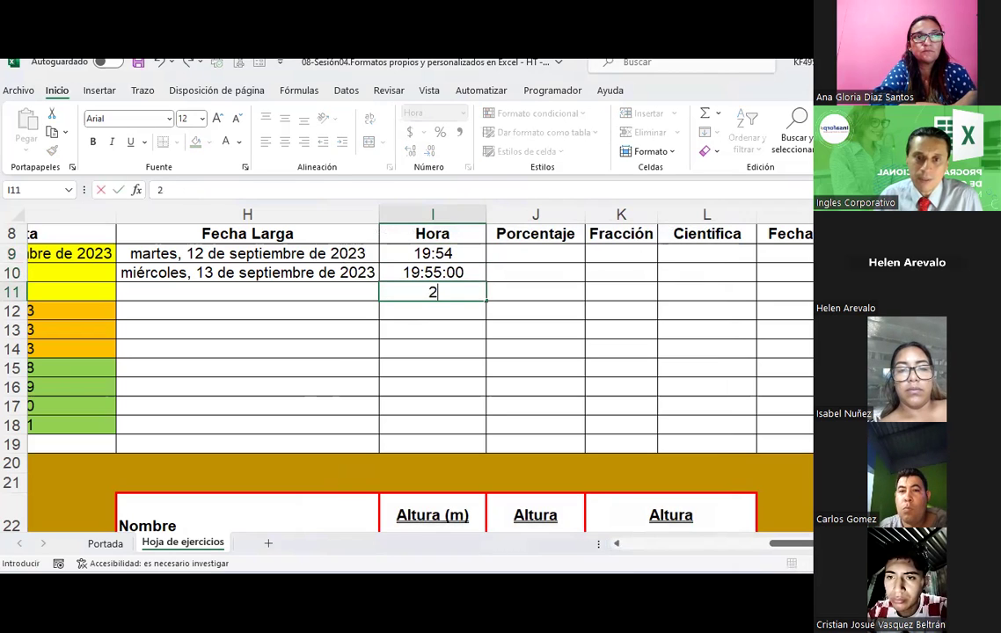
pyautogui.write(':00:00')
pyautogui.press('Return')
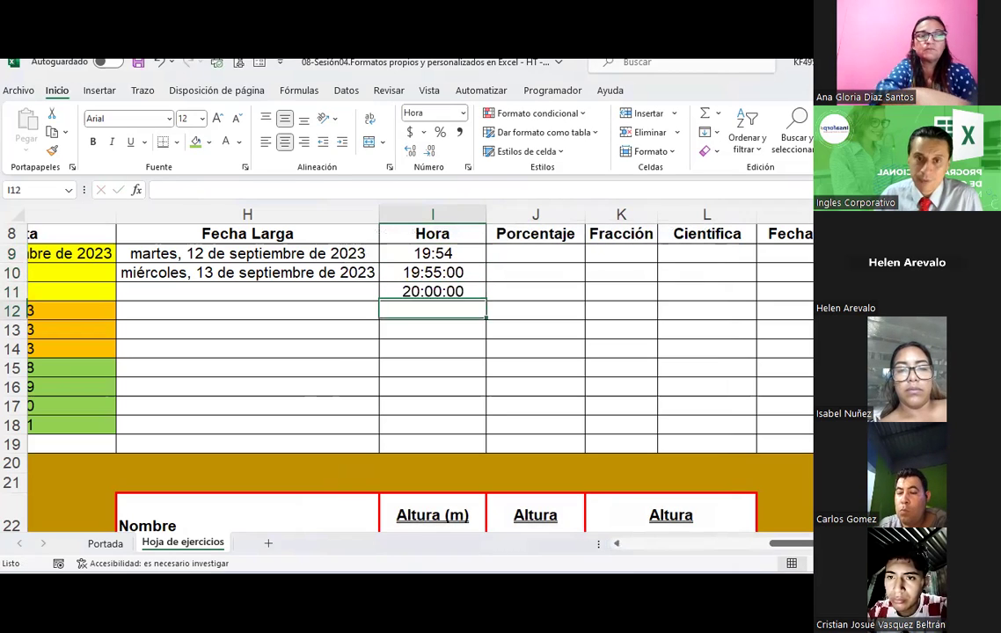
# Step: Copy I9's hh:mm format onto I10:I11 with Format Painter and fill I9:I11 green
pyautogui.click(429, 255)
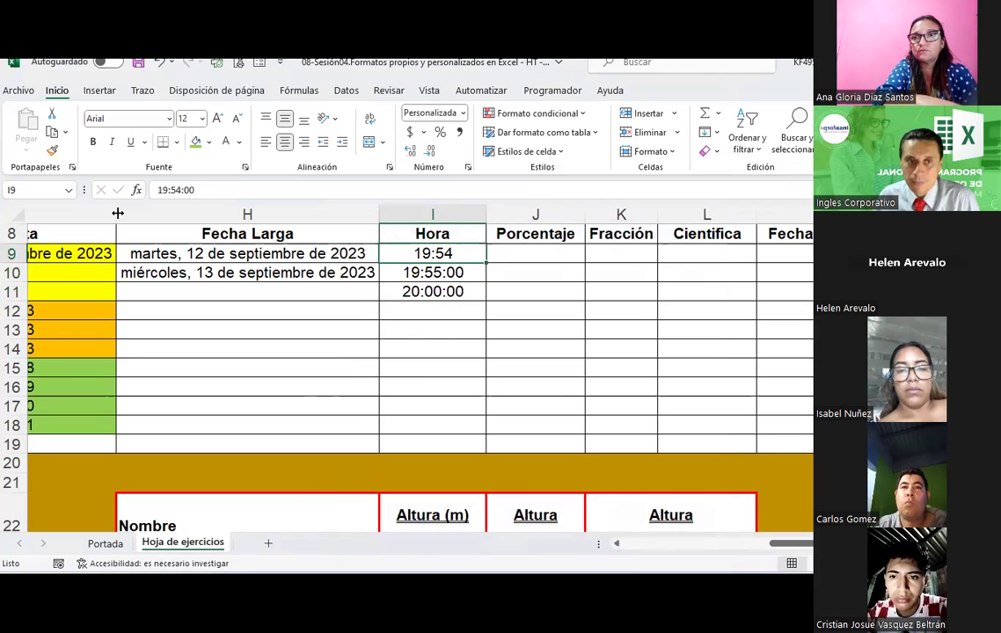
pyautogui.click(52, 151)
pyautogui.moveTo(457, 273)
pyautogui.mouseDown()
pyautogui.moveTo(461, 292)
pyautogui.moveTo(444, 293)
pyautogui.moveTo(438, 368)
pyautogui.mouseUp()
pyautogui.click(440, 387)
pyautogui.click(195, 141)
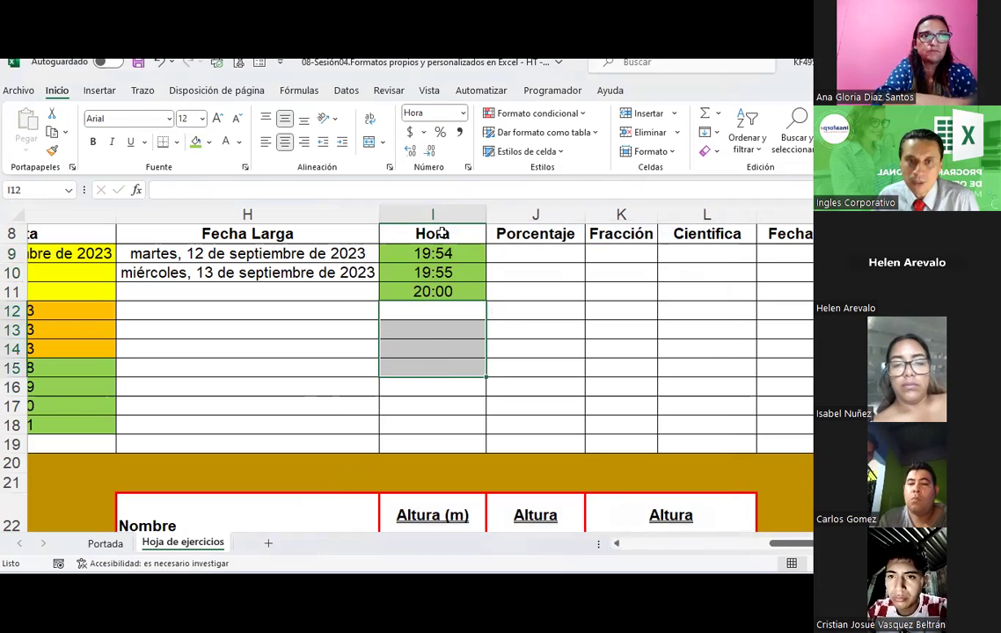
# Step: Apply the 01:30:55 p. m. Hora format, then start entering 7:00 p.m. in I12
pyautogui.click(468, 167)
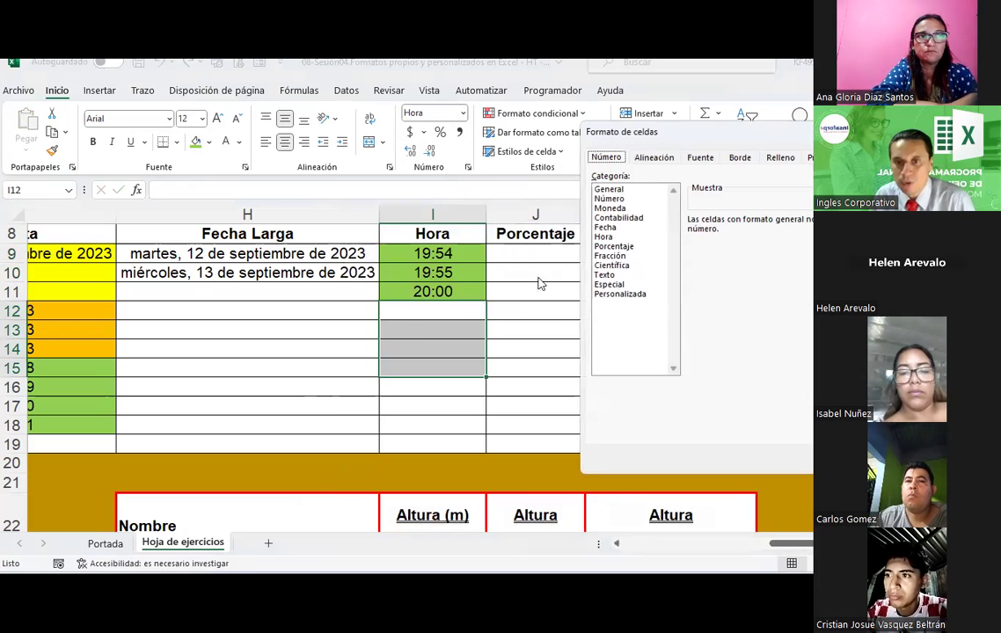
pyautogui.click(609, 246)
pyautogui.click(605, 237)
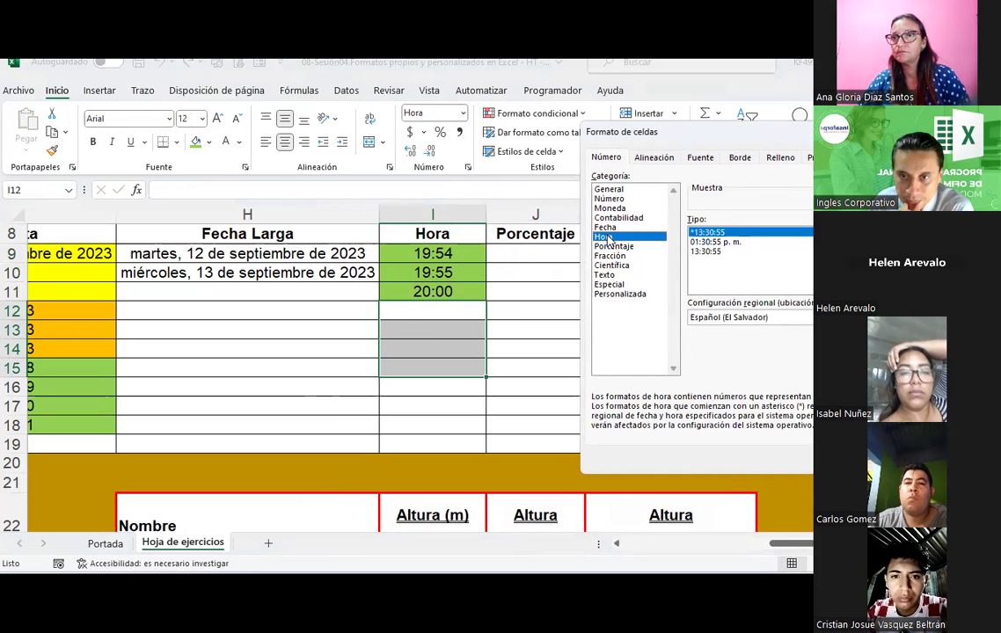
pyautogui.click(714, 243)
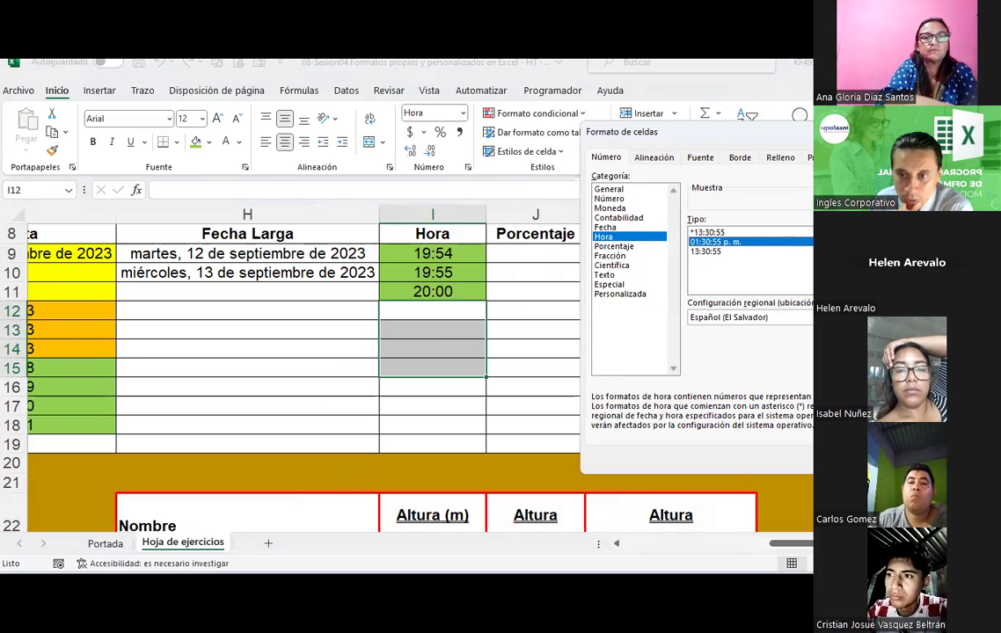
pyautogui.press('Return')
pyautogui.click(422, 311)
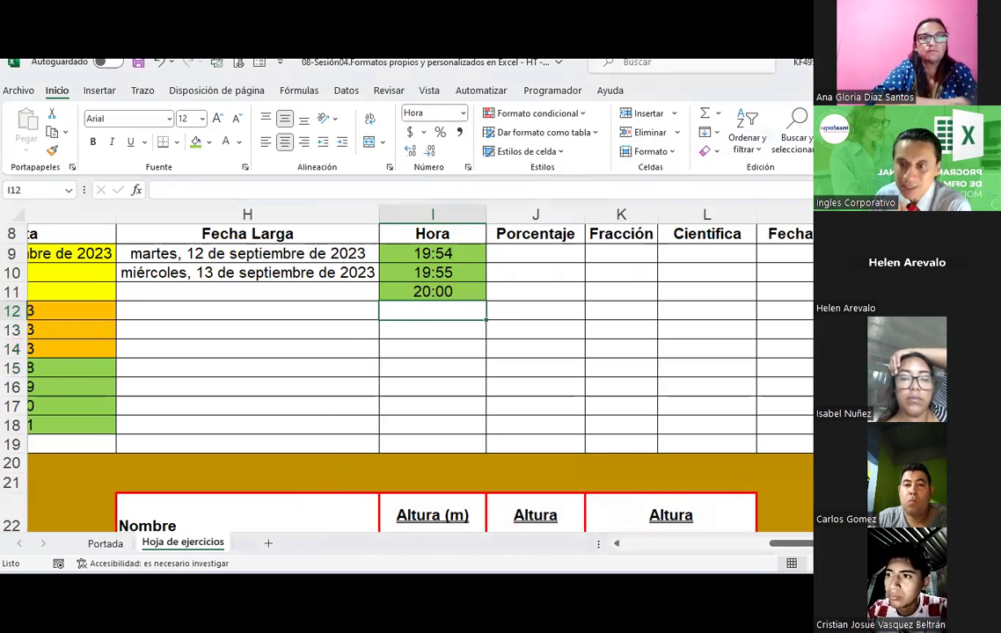
pyautogui.write('7:00 p.')
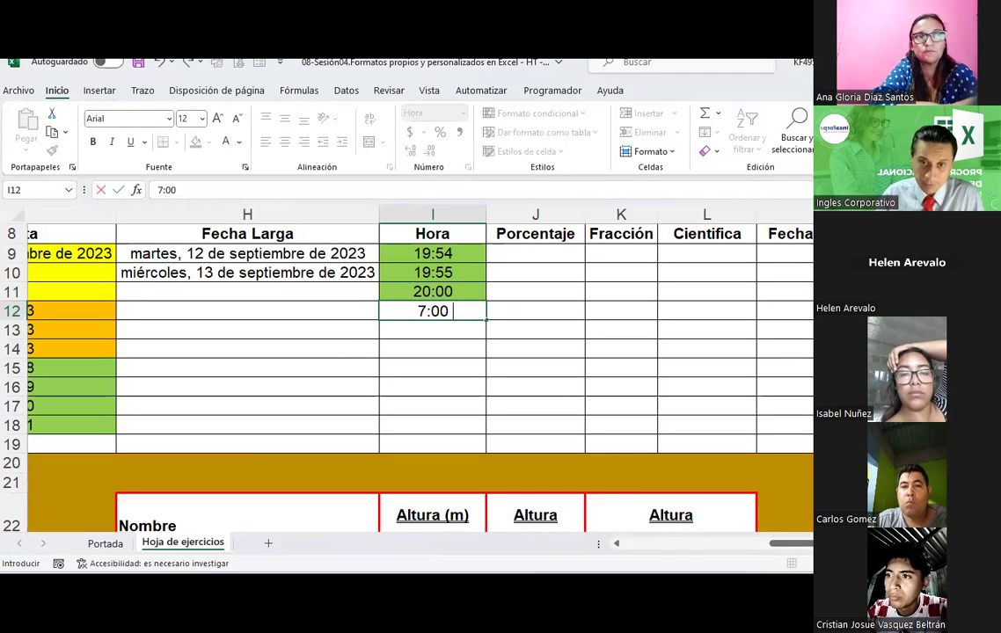
pyautogui.write('m.')
# Step: Commit 7:00 p.m. in I12 and set its Personalizada format code to h:mm AM/PM
pyautogui.press('Return')
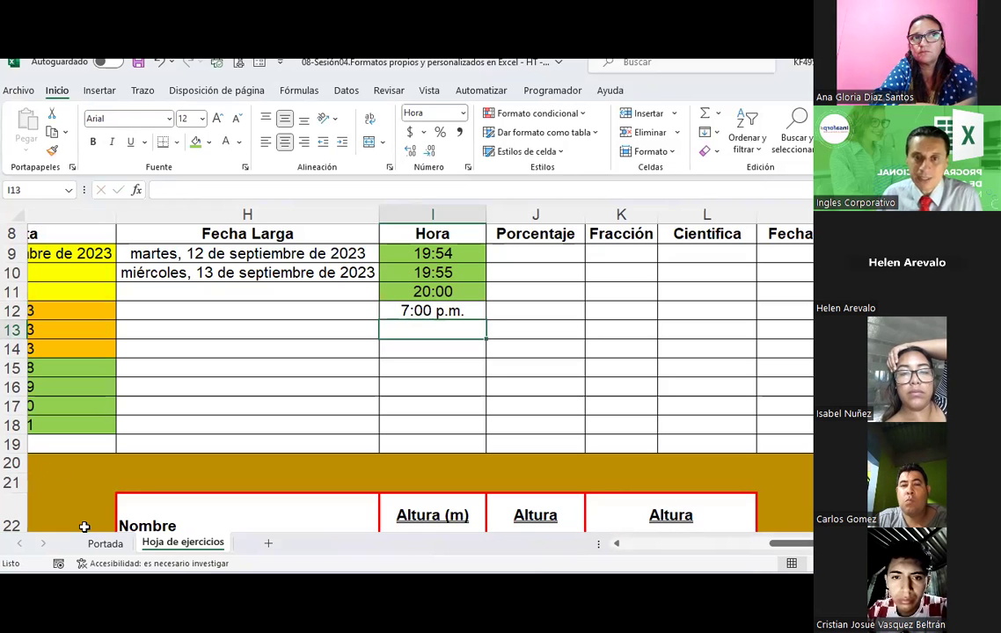
pyautogui.rightClick(433, 313)
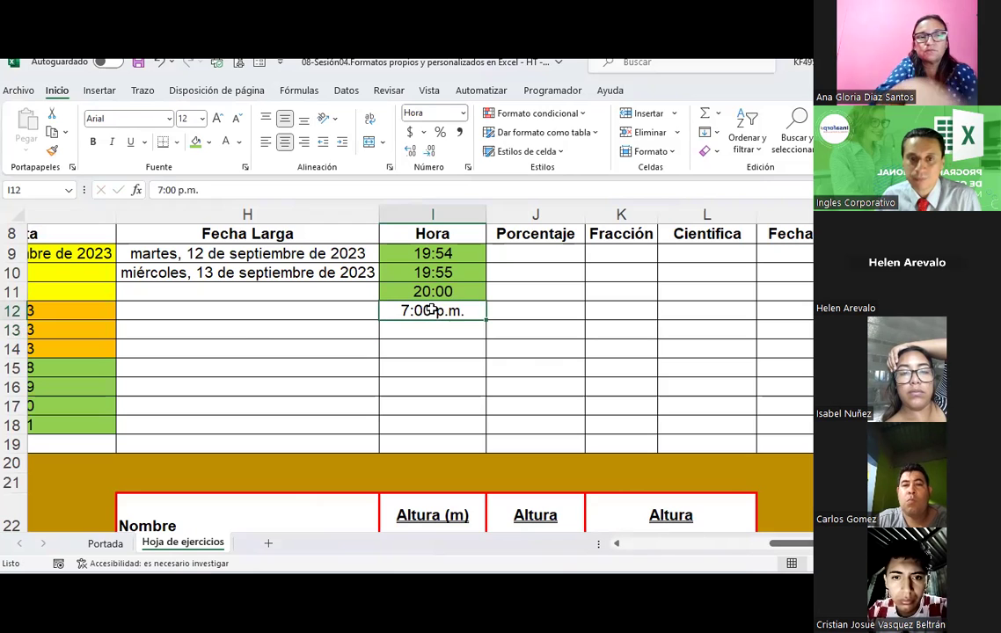
pyautogui.click(484, 430)
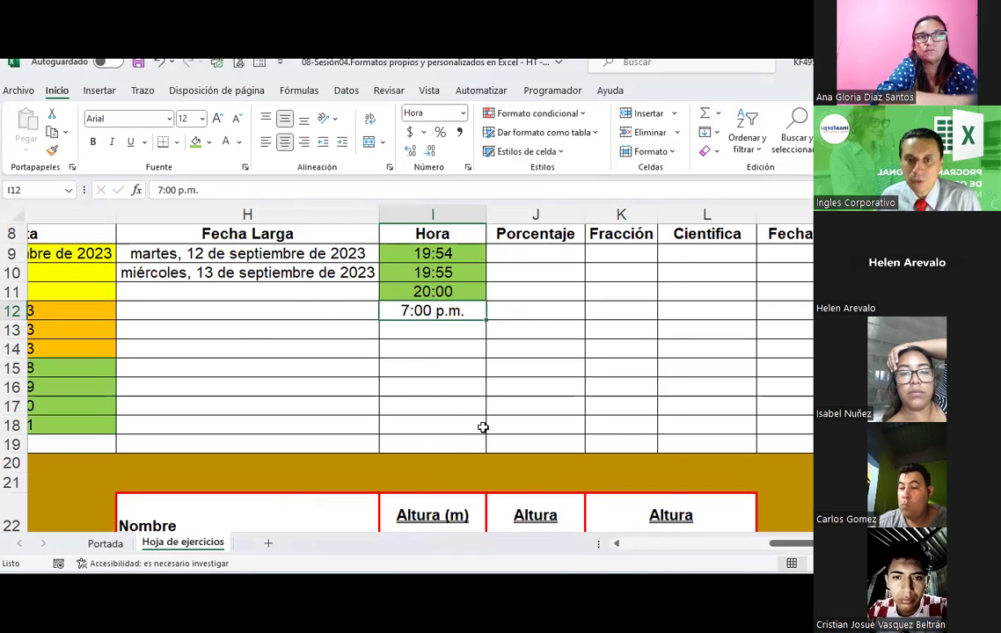
pyautogui.click(327, 384)
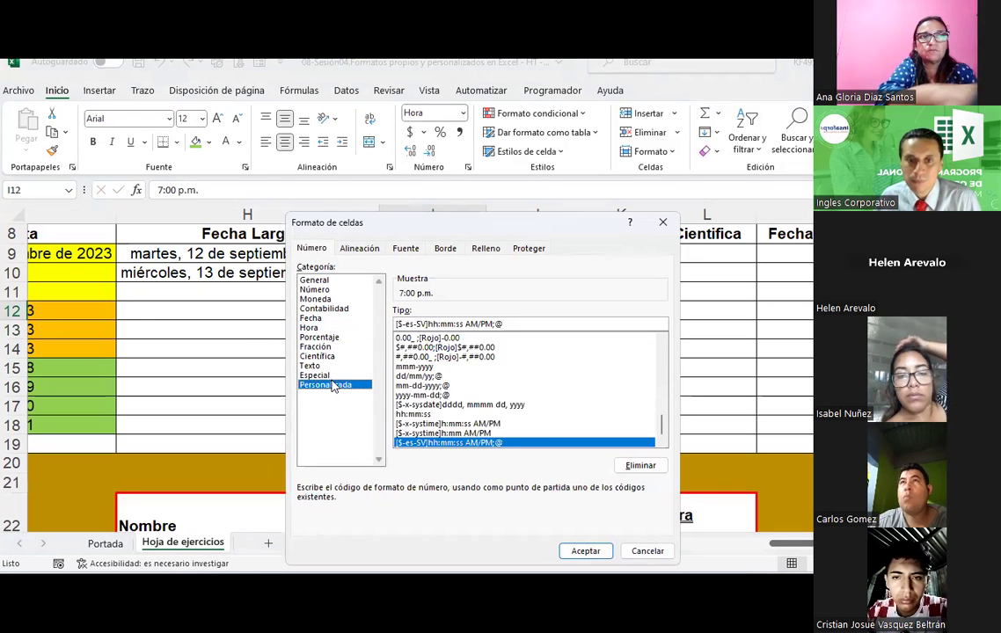
pyautogui.moveTo(662, 422)
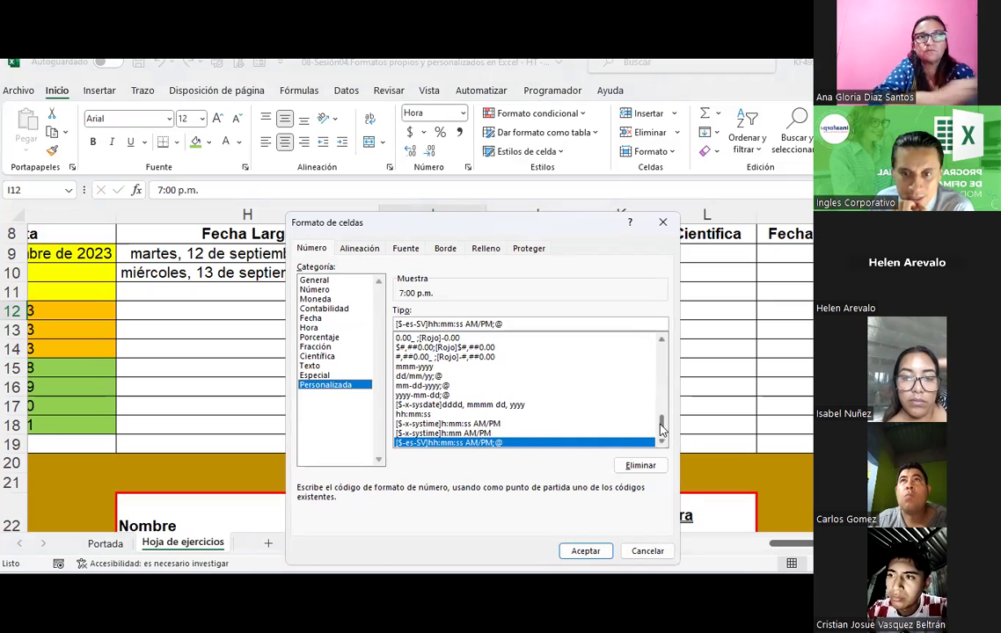
pyautogui.scroll(1, 663, 427)
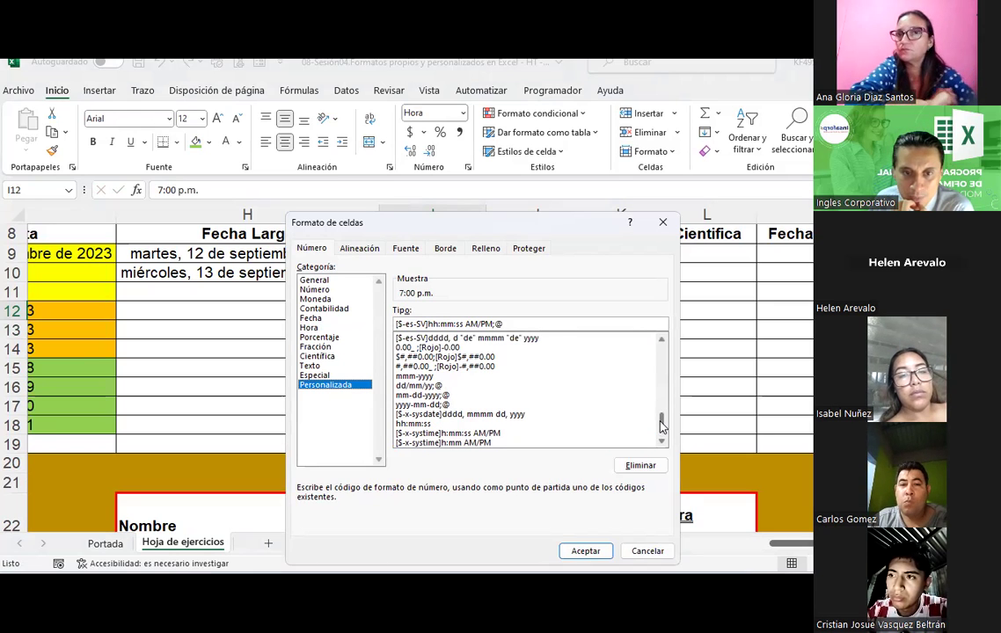
pyautogui.scroll(1, 663, 427)
pyautogui.scroll(-2, 663, 427)
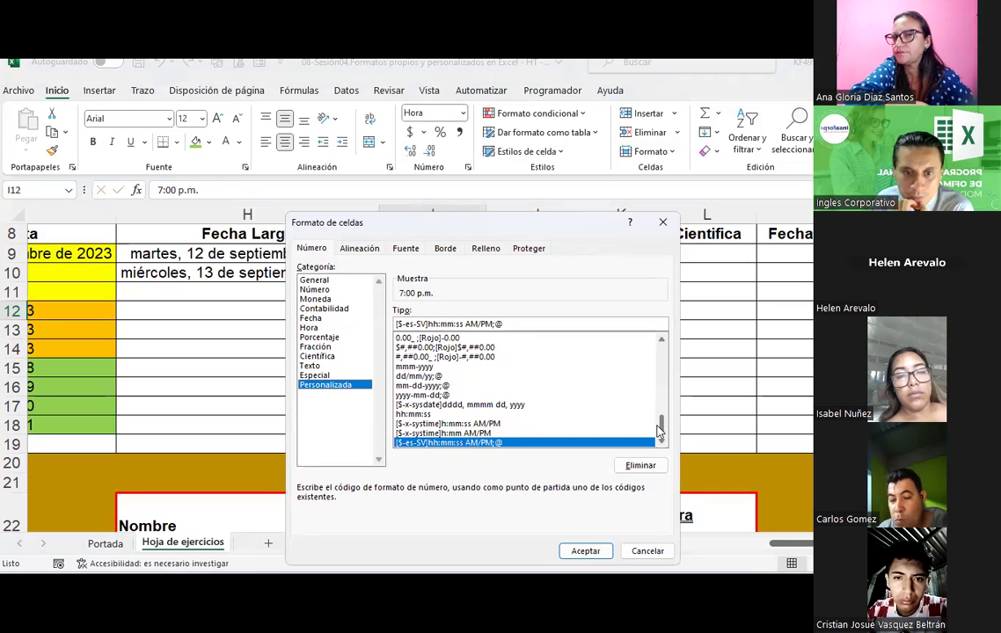
pyautogui.moveTo(658, 431); pyautogui.dragTo(655, 399)
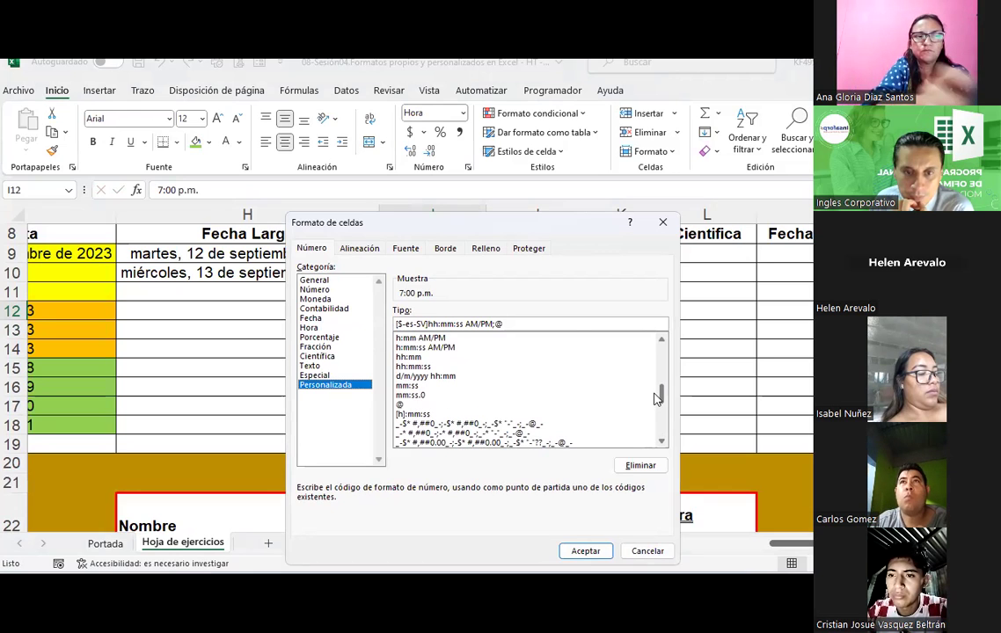
pyautogui.click(410, 357)
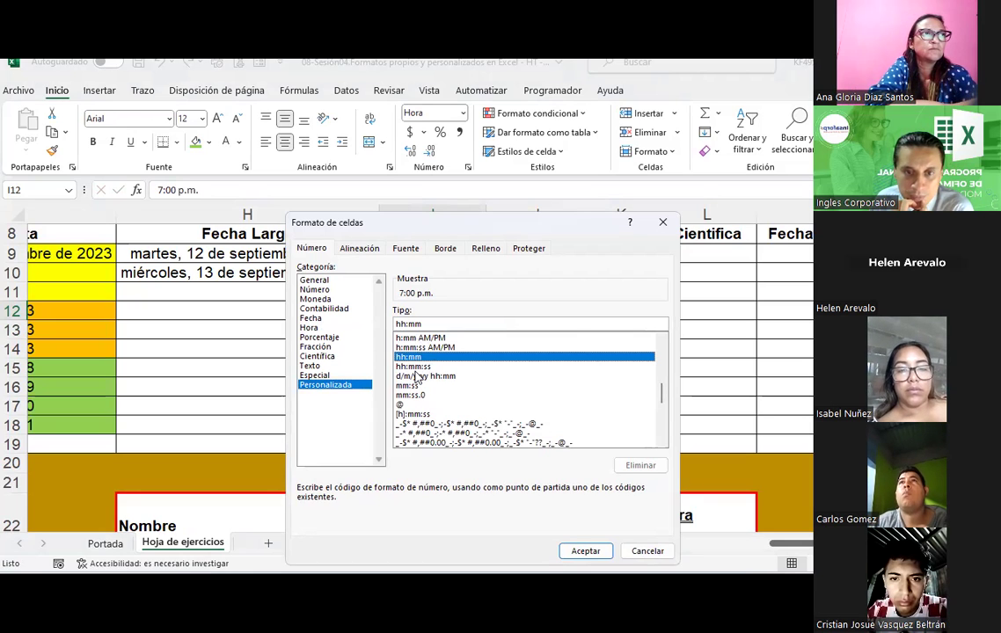
pyautogui.click(416, 339)
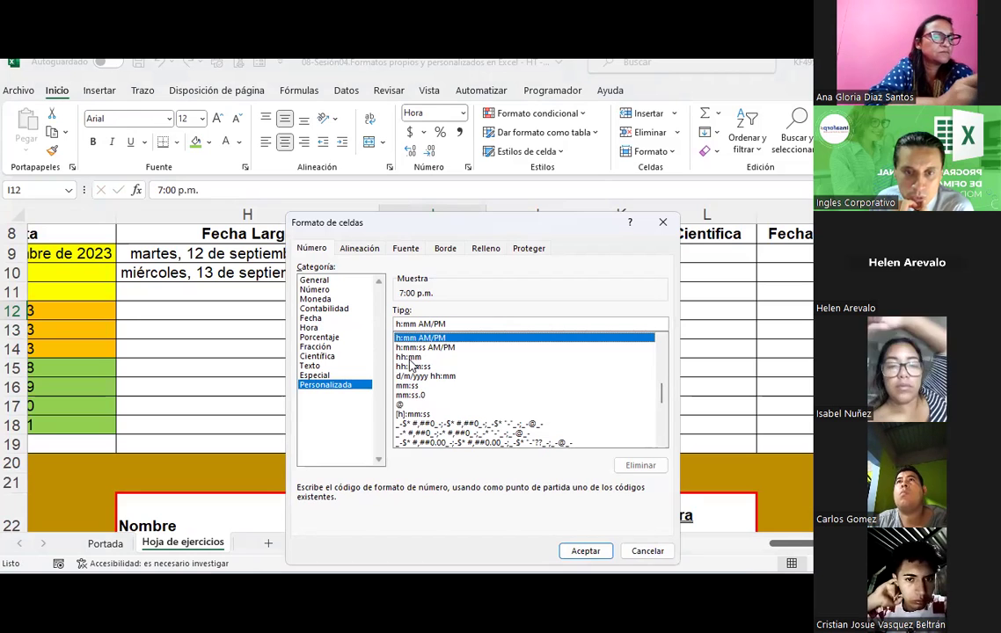
pyautogui.click(575, 551)
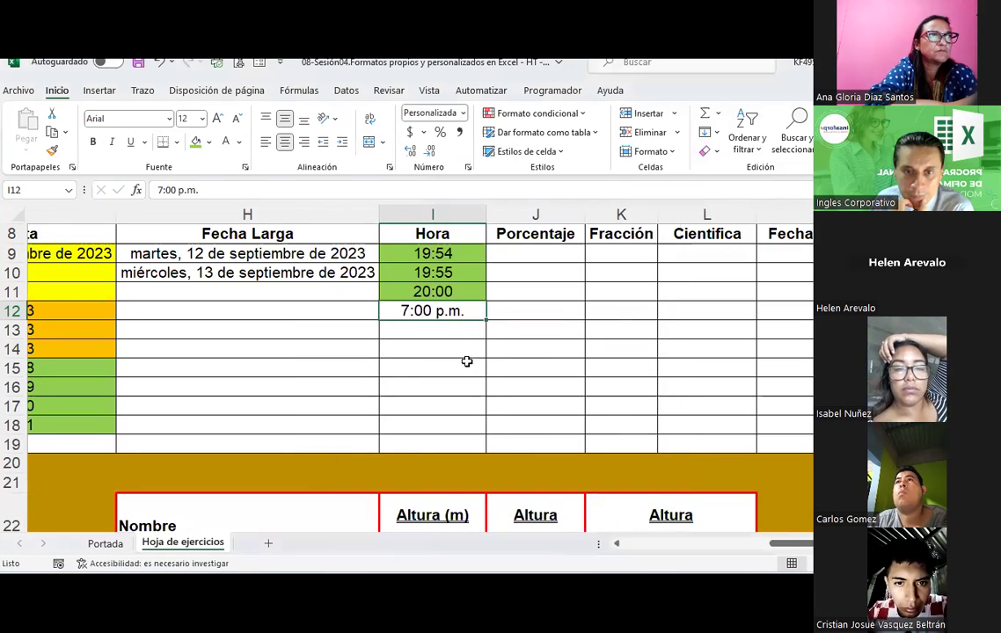
# Step: Give cells I12:I15 an orange fill colour
pyautogui.moveTo(432, 308); pyautogui.dragTo(432, 367)
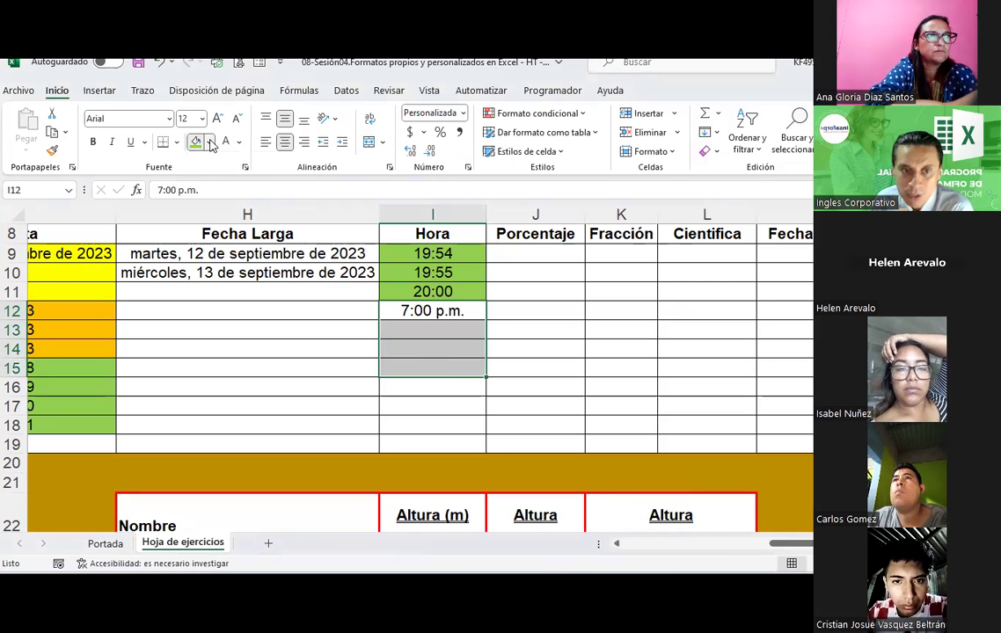
pyautogui.click(211, 145)
pyautogui.click(220, 278)
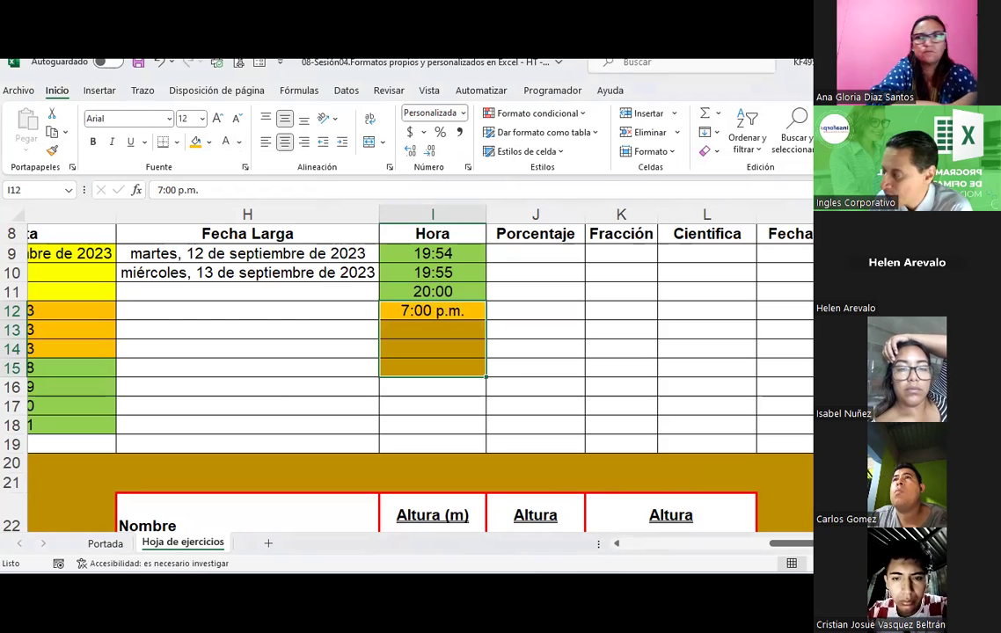
pyautogui.click(552, 334)
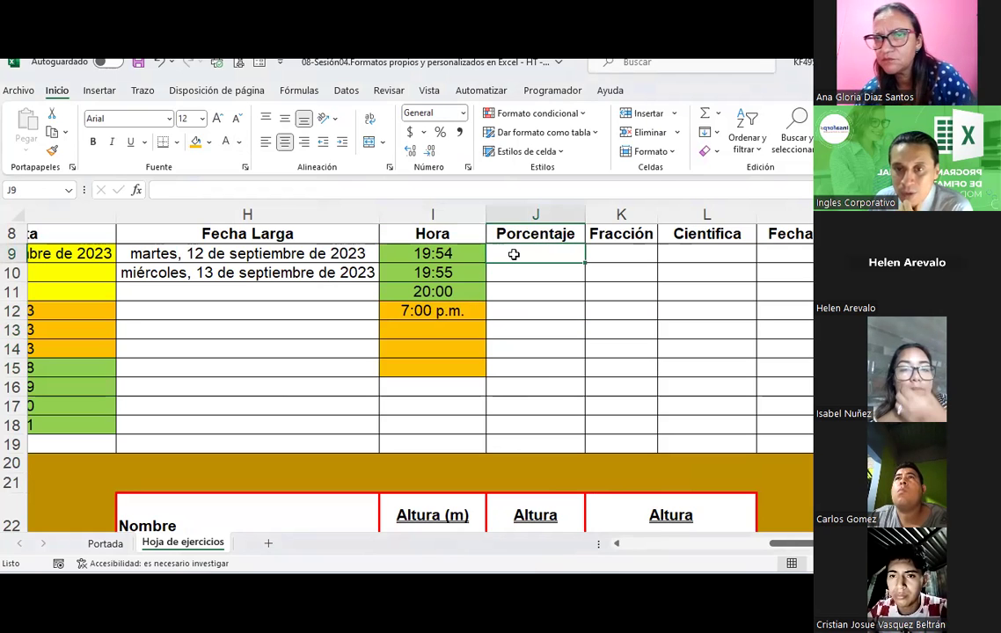
# Step: Enter 25 in J9, the first Porcentaje cell
pyautogui.click(513, 255)
pyautogui.scroll(1, 514, 254)
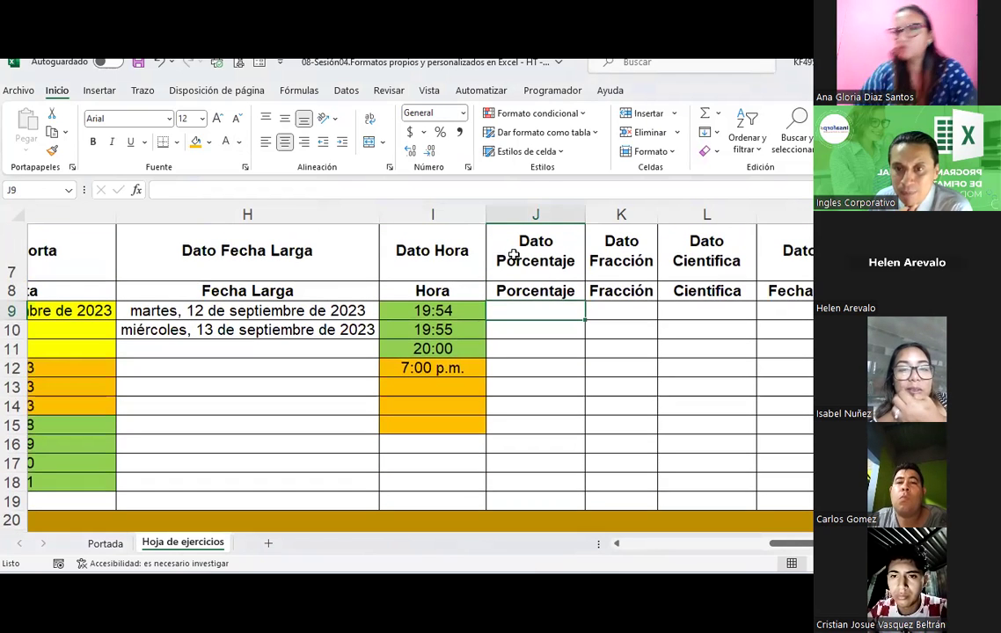
pyautogui.click(803, 308)
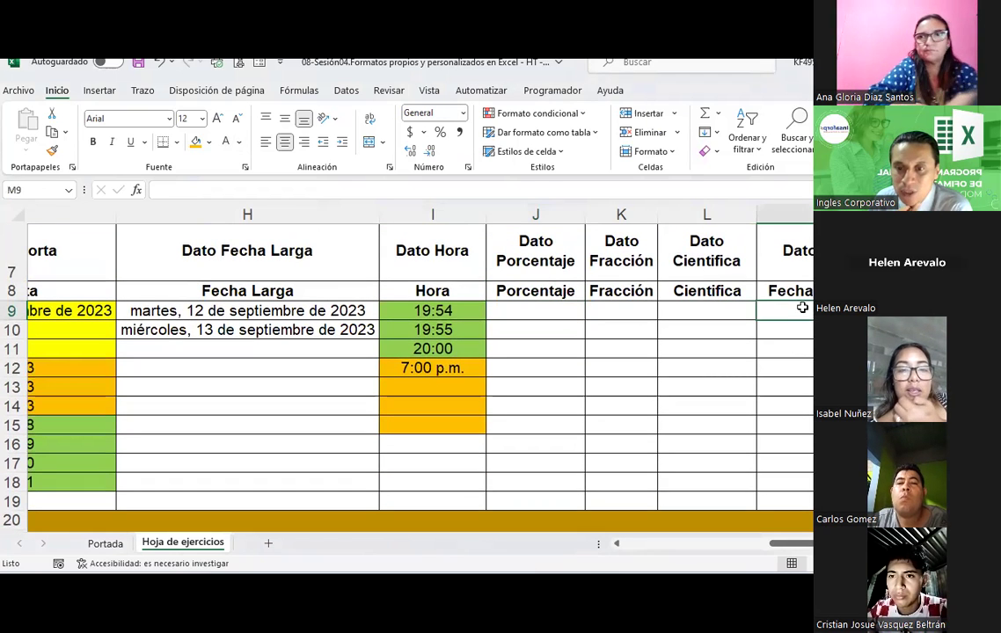
pyautogui.click(528, 312)
pyautogui.moveTo(527, 311); pyautogui.dragTo(556, 496)
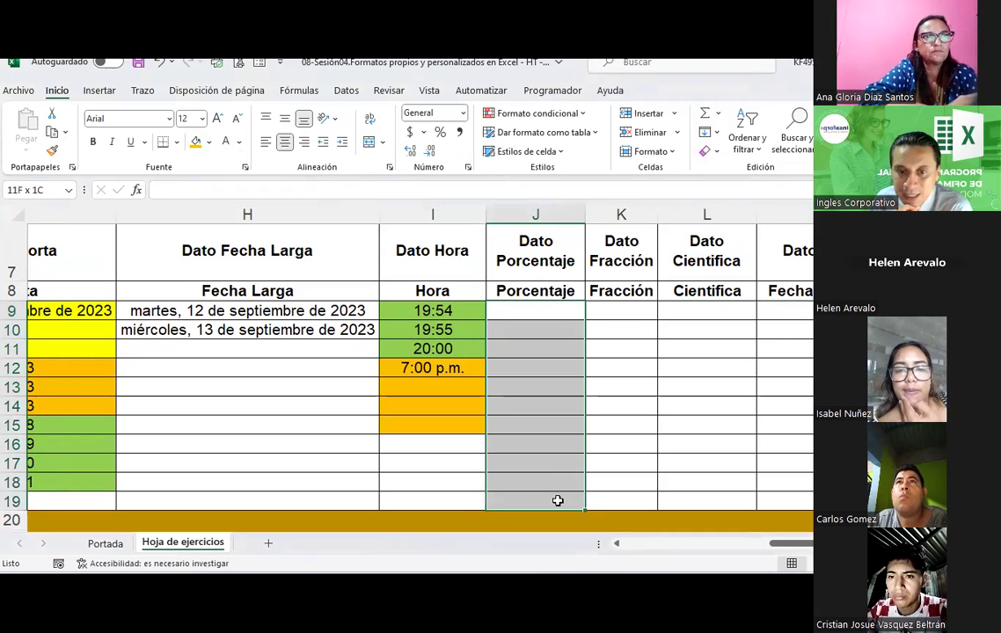
pyautogui.click(465, 119)
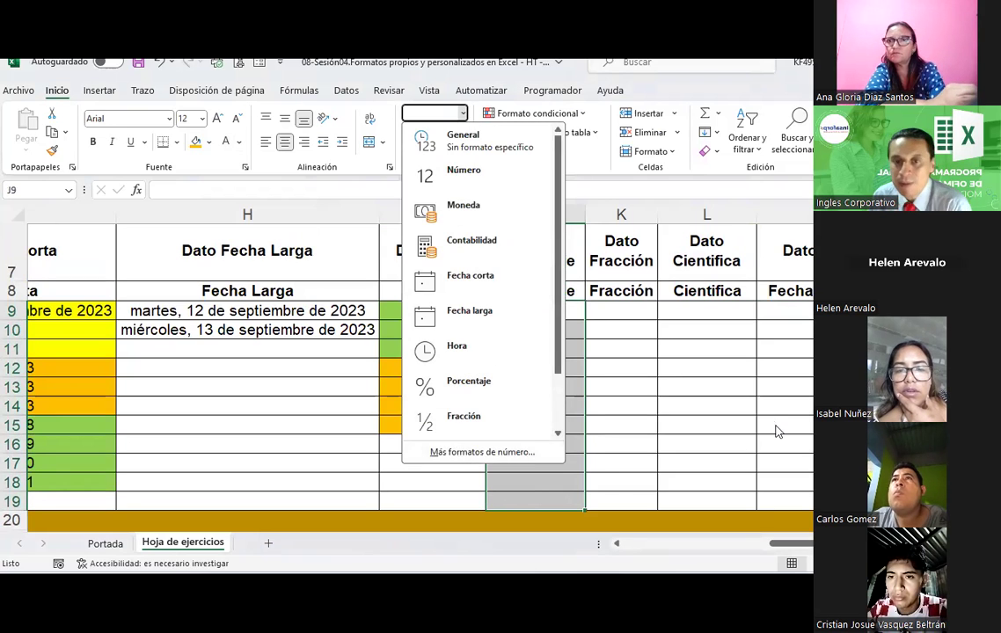
pyautogui.click(617, 324)
pyautogui.click(556, 308)
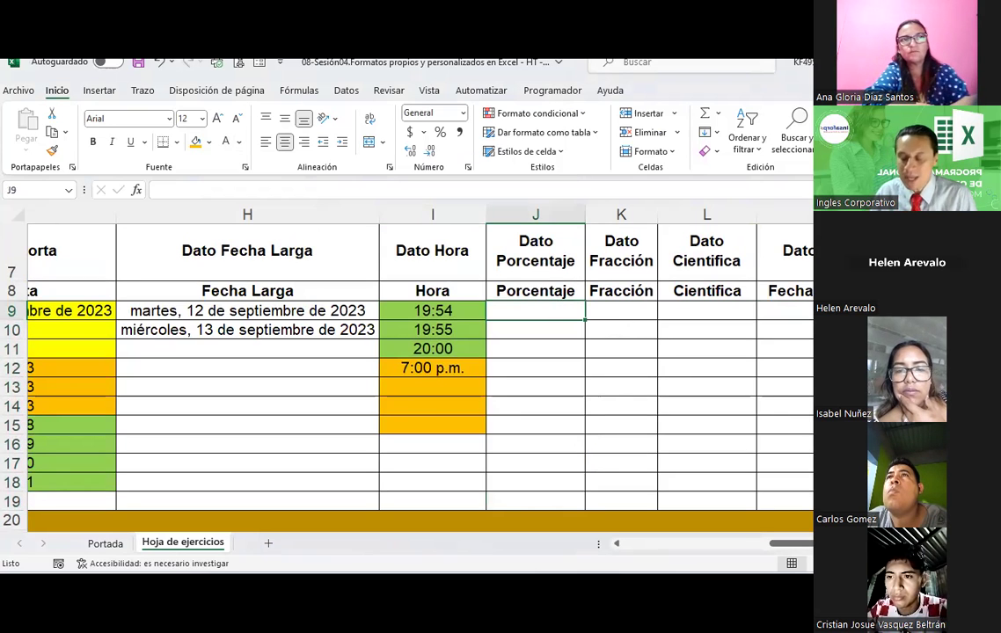
pyautogui.write('25')
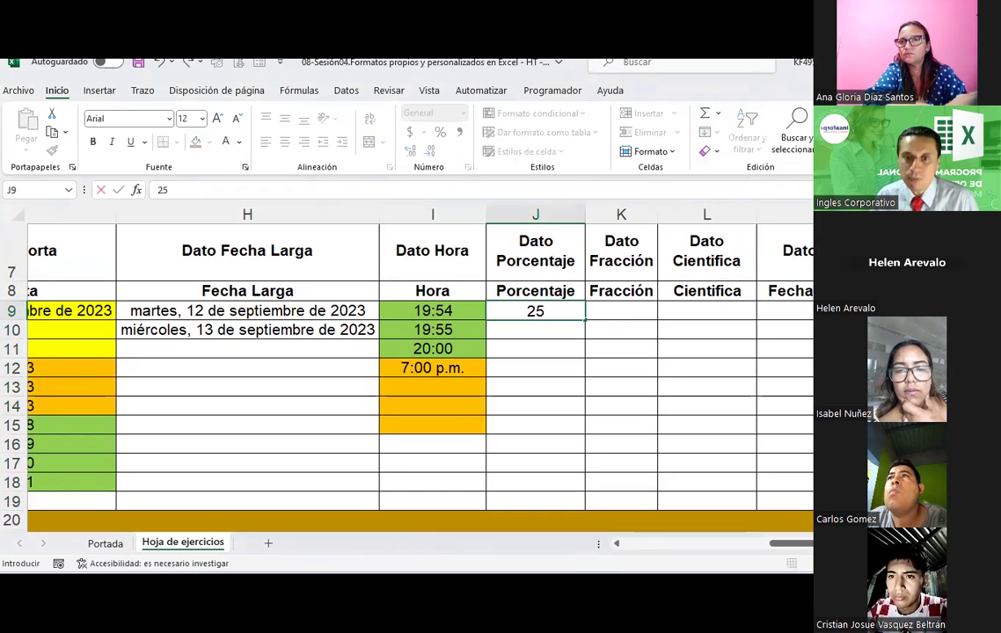
pyautogui.press('Return')
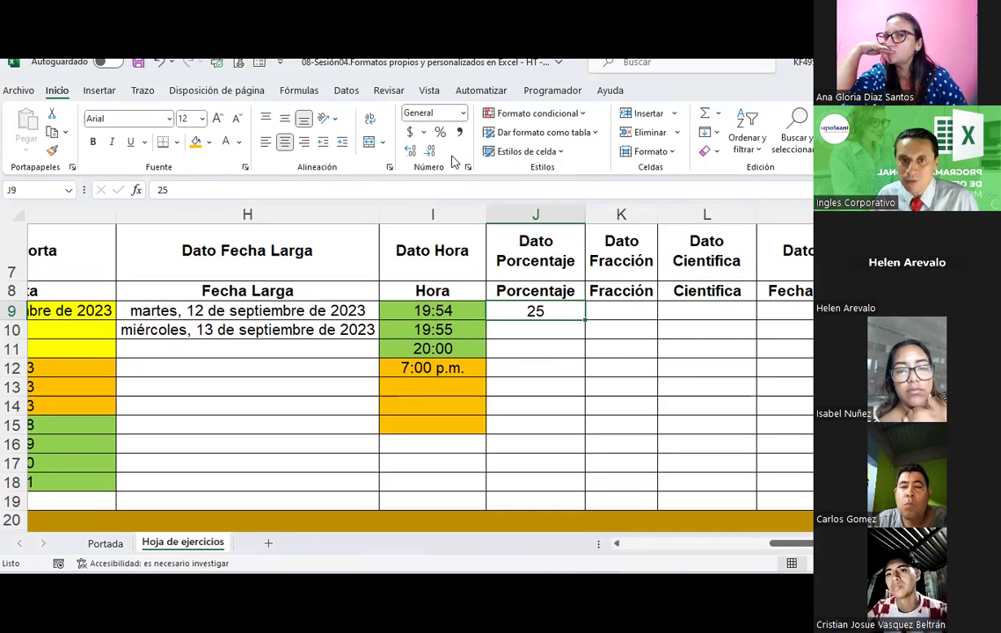
# Step: Apply the Porcentaje format to J9 and re-enter 25 so it shows 25.00%
pyautogui.click(461, 117)
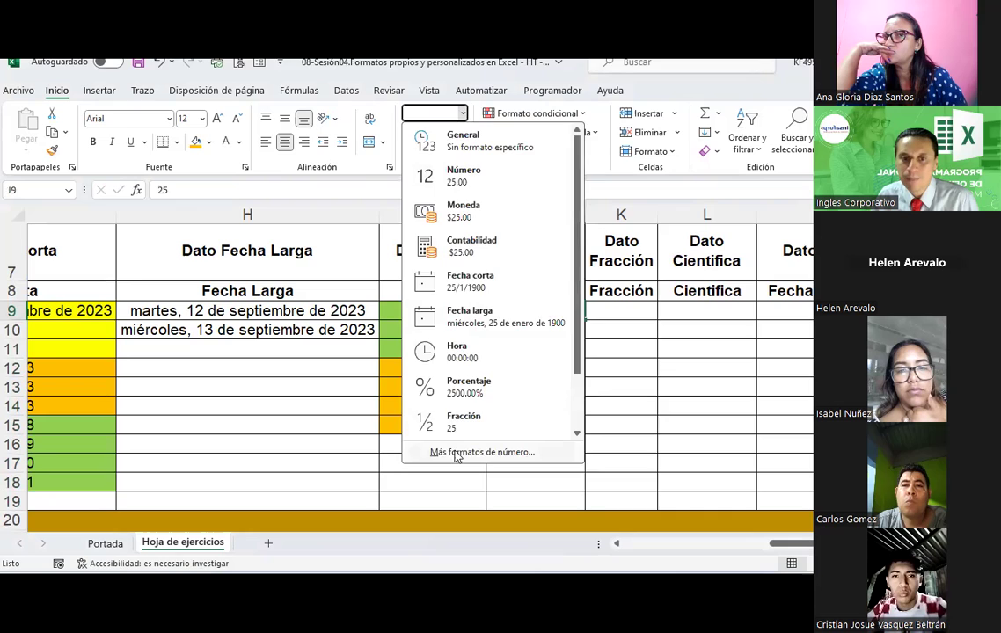
pyautogui.click(462, 449)
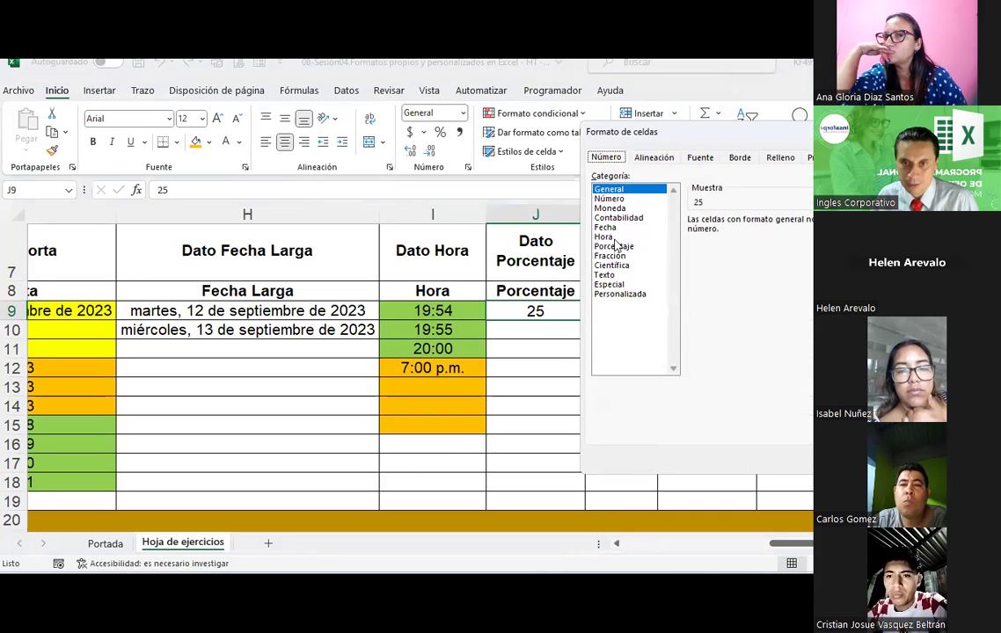
pyautogui.click(613, 246)
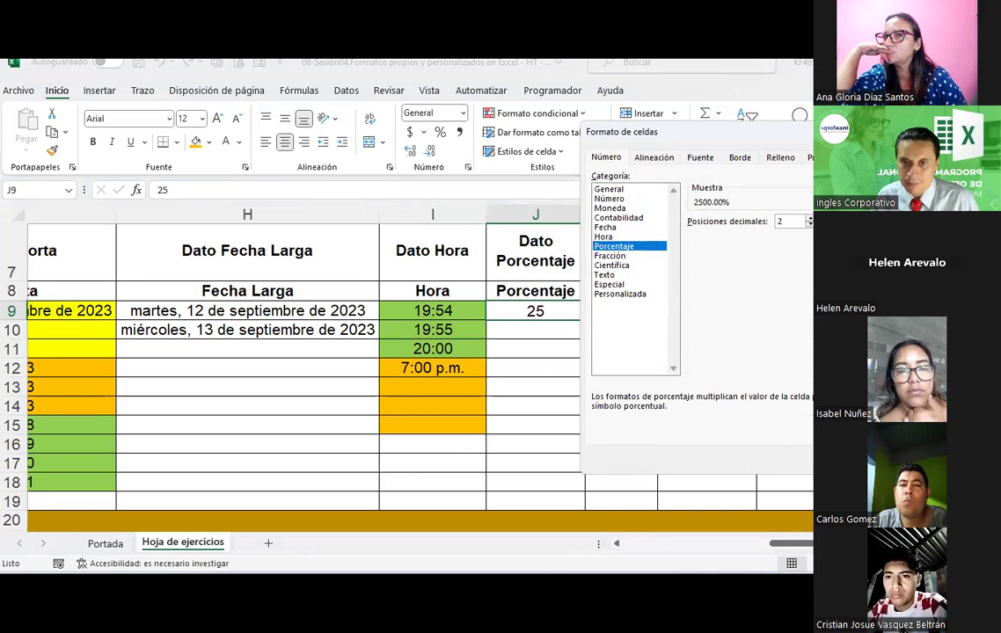
pyautogui.press('Return')
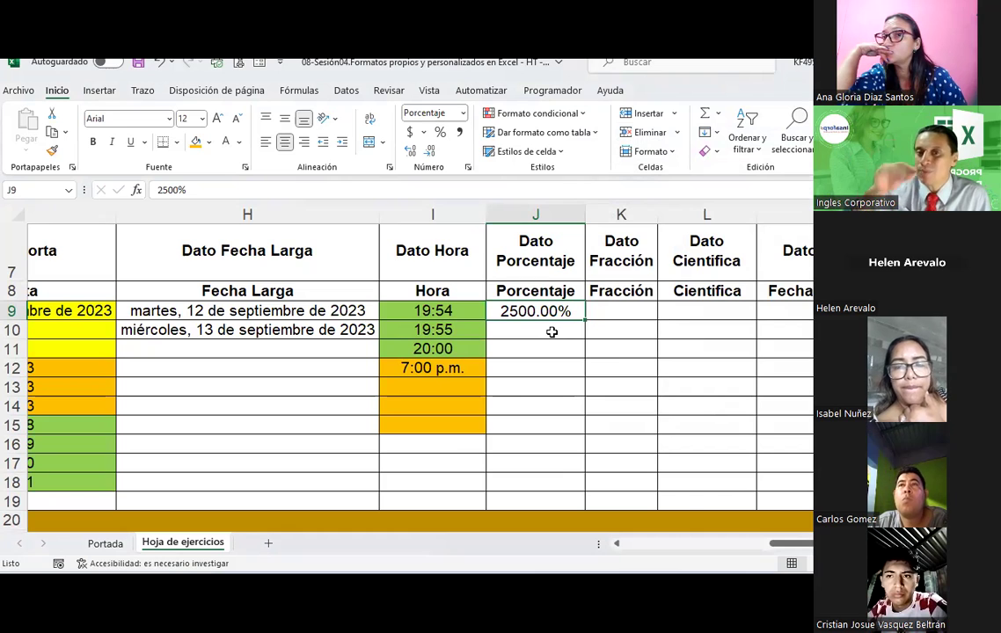
pyautogui.write('25')
pyautogui.press('Return')
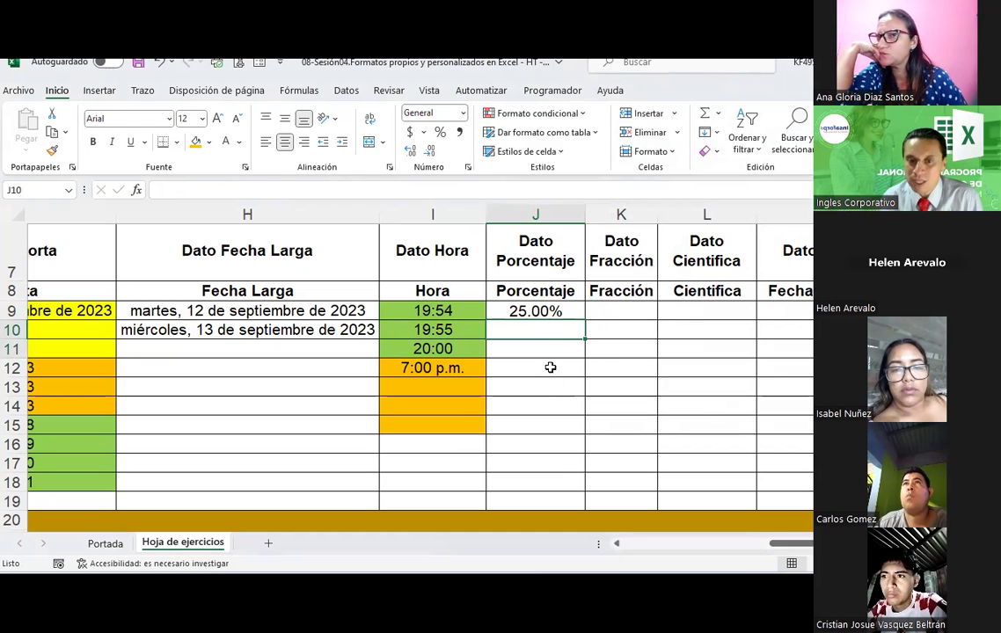
# Step: Format J10:J19 as percentages
pyautogui.moveTo(551, 332); pyautogui.dragTo(550, 497)
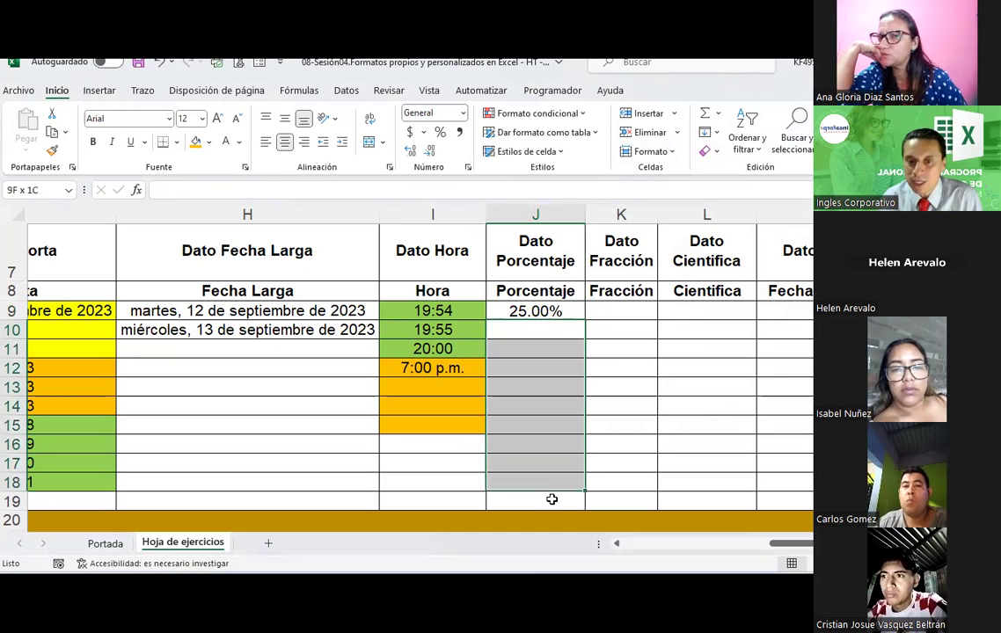
pyautogui.click(466, 113)
pyautogui.click(466, 391)
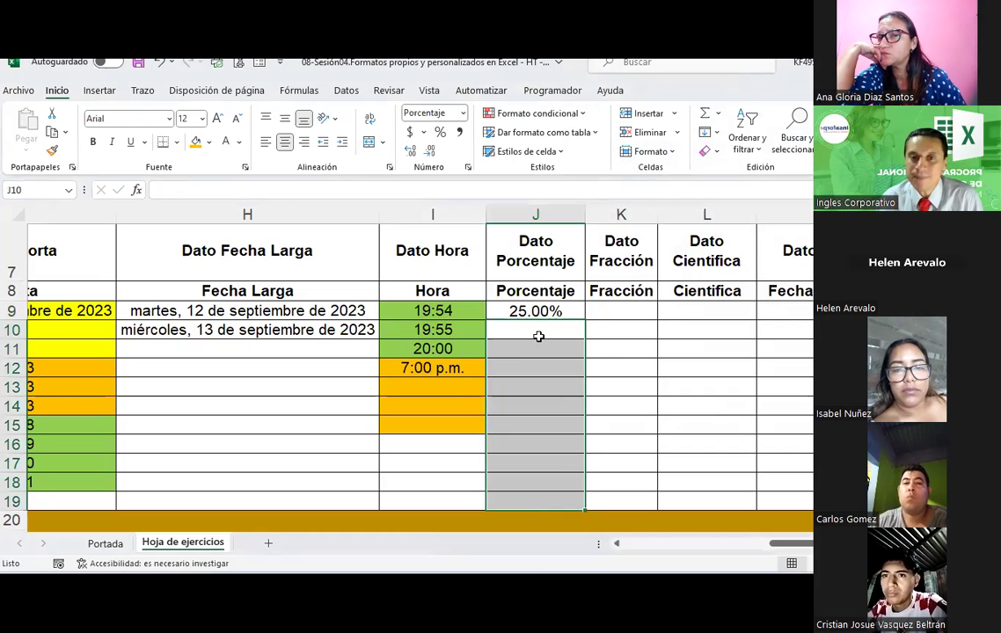
# Step: Enter 15%, 12%, 11%, 10% and 253% in J10 through J14
pyautogui.click(538, 335)
pyautogui.write('1')
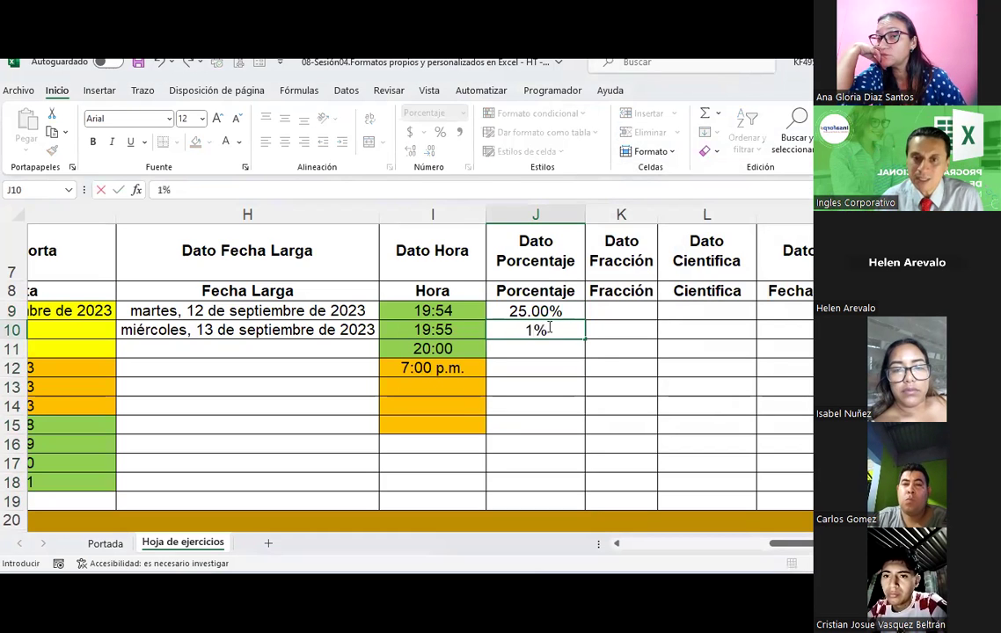
pyautogui.press('Return')
pyautogui.write('12')
pyautogui.press('Return')
pyautogui.write('11')
pyautogui.press('Return')
pyautogui.write('10')
pyautogui.press('Return')
pyautogui.write('253')
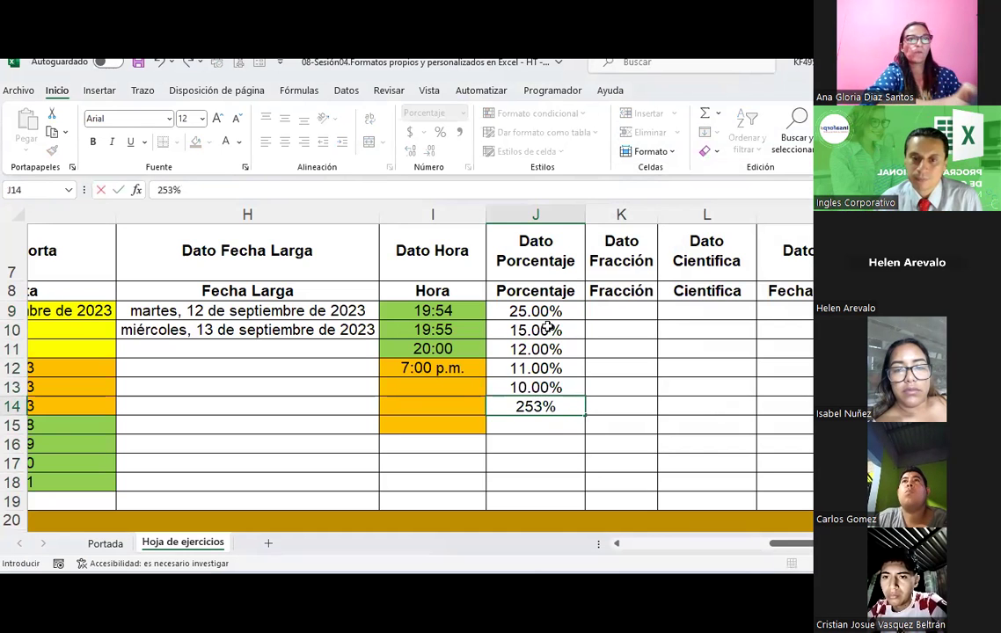
pyautogui.press('Return')
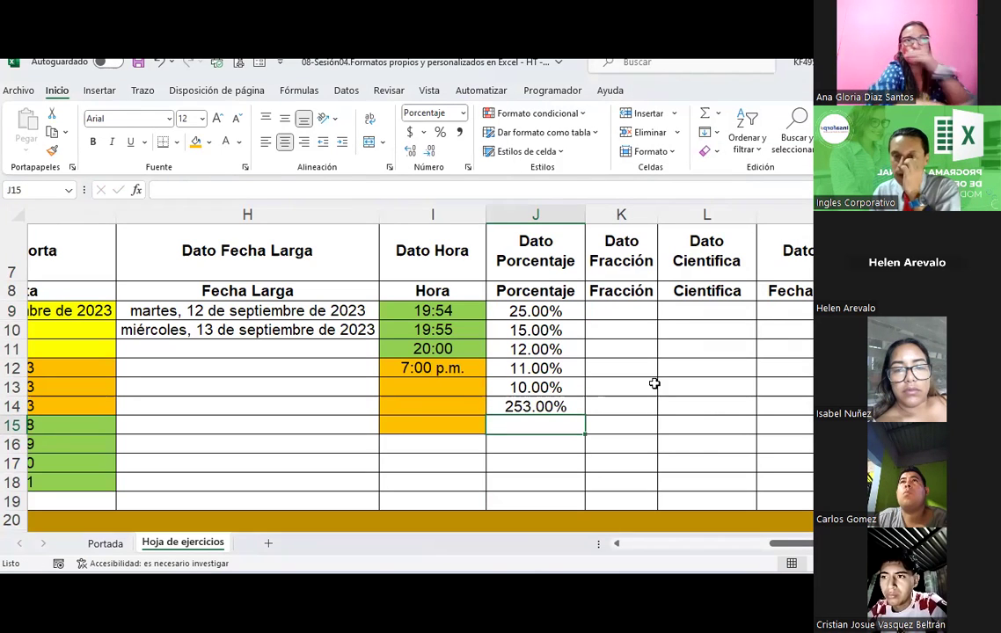
# Step: Enter 0.25, 0.5, 0.75, 1, 1.25 and 1.5 down K9:K14, then select them for formatting
pyautogui.click(641, 314)
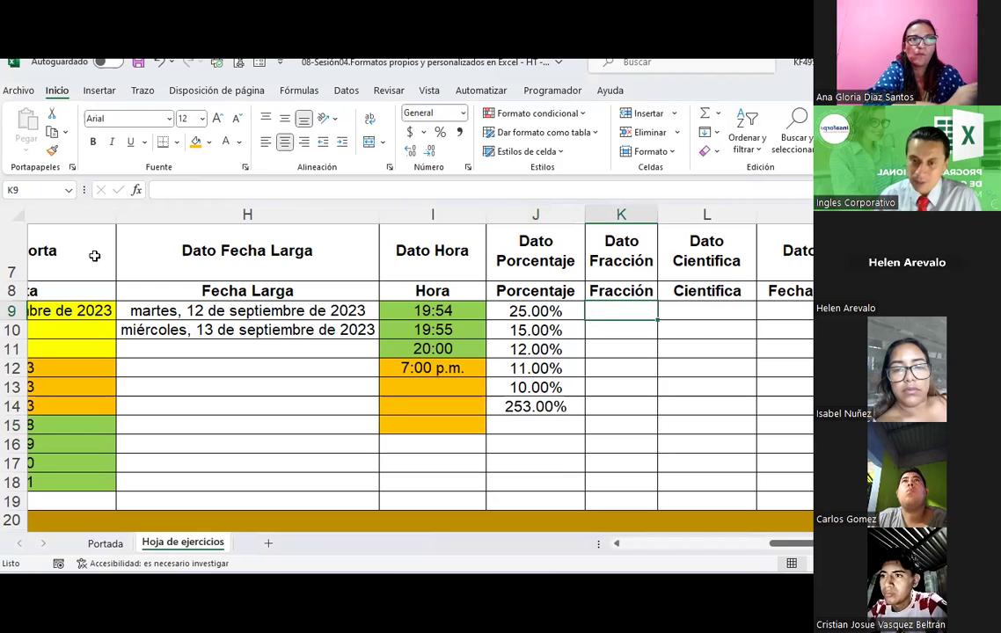
pyautogui.write('0.25')
pyautogui.press('Return')
pyautogui.write('0.5')
pyautogui.press('Return')
pyautogui.write('0.')
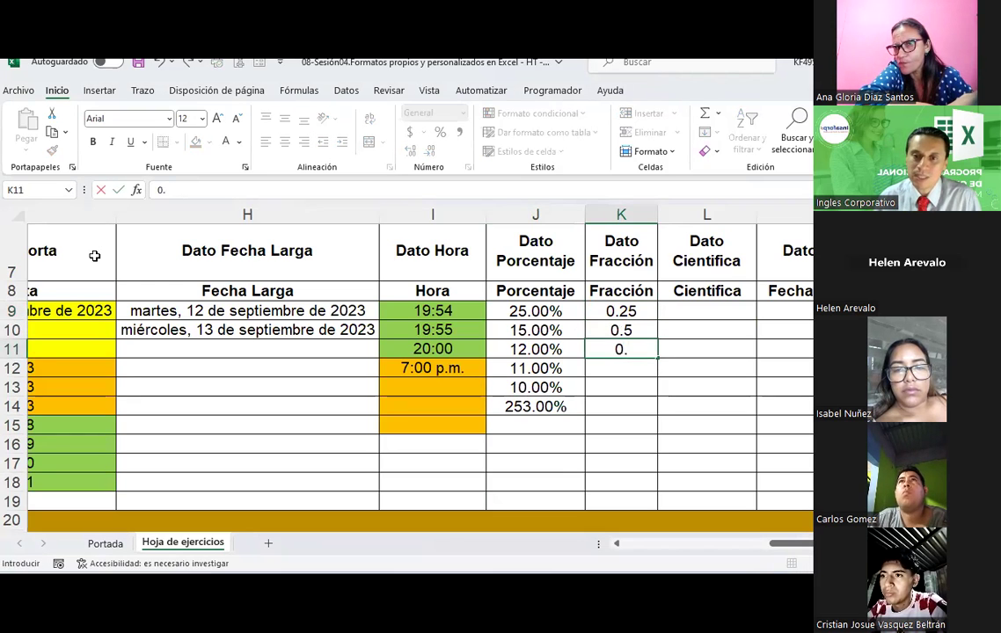
pyautogui.press('Return')
pyautogui.write('1.')
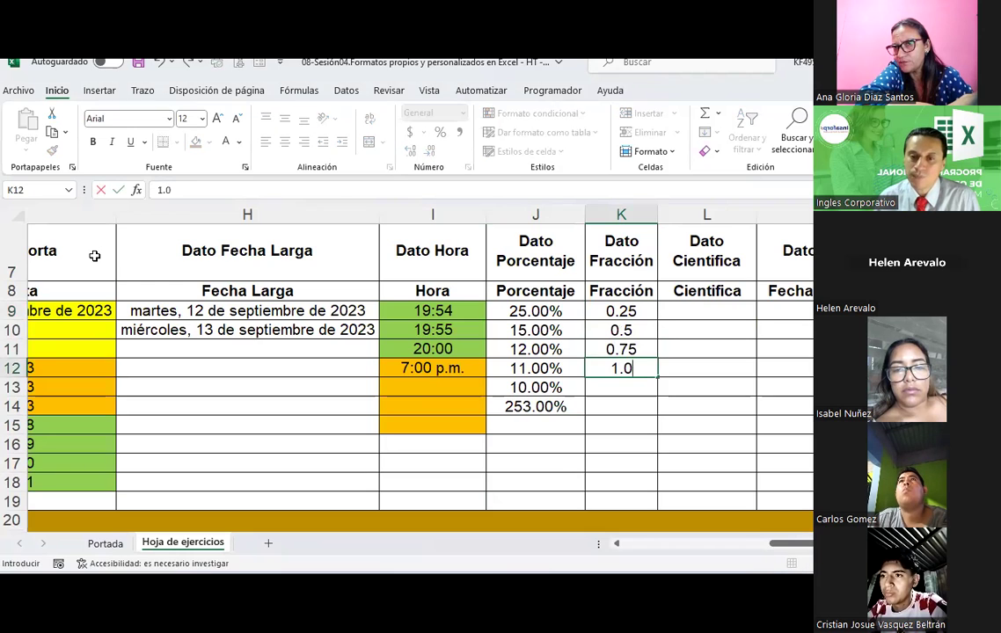
pyautogui.press('Return')
pyautogui.write('1')
pyautogui.press('Return')
pyautogui.write('1.5')
pyautogui.press('Return')
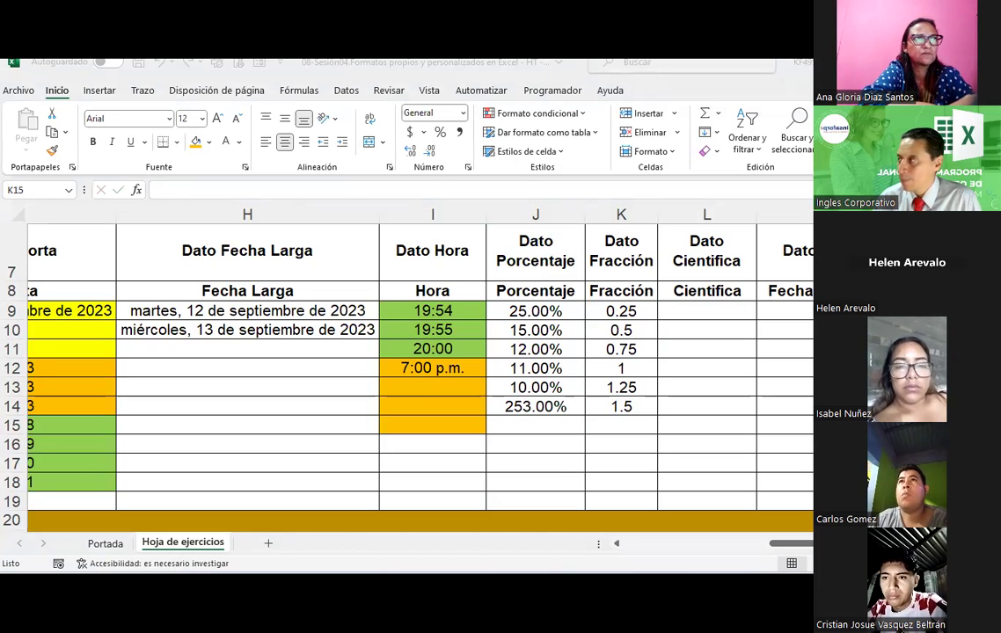
pyautogui.moveTo(621, 310); pyautogui.dragTo(622, 408)
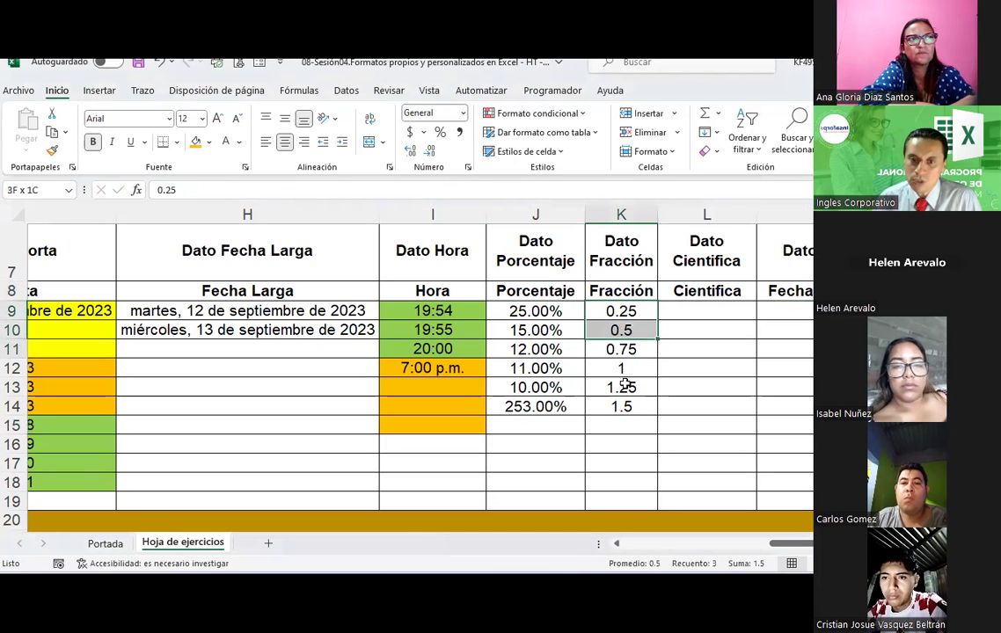
pyautogui.click(468, 167)
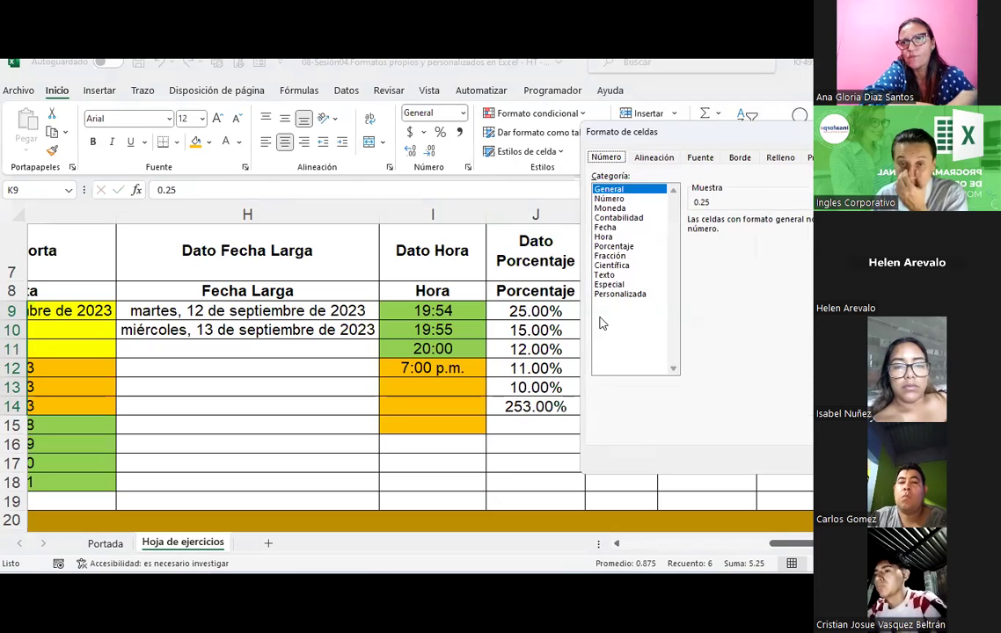
# Step: Apply the single-digit Fracción format to K9:K14 and verify the decimals stored behind them
pyautogui.click(611, 255)
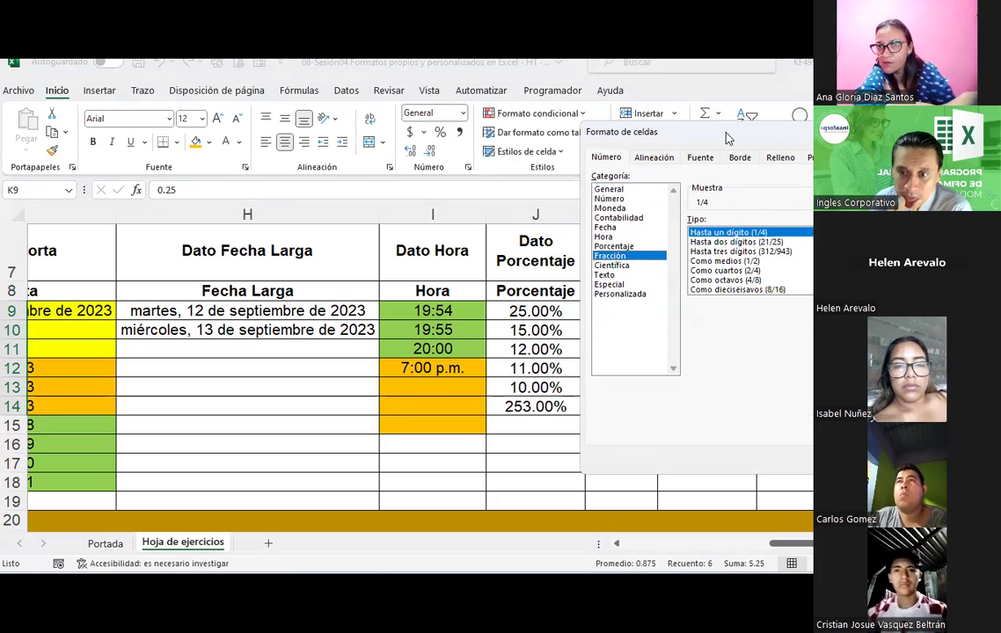
pyautogui.moveTo(727, 135); pyautogui.dragTo(303, 143)
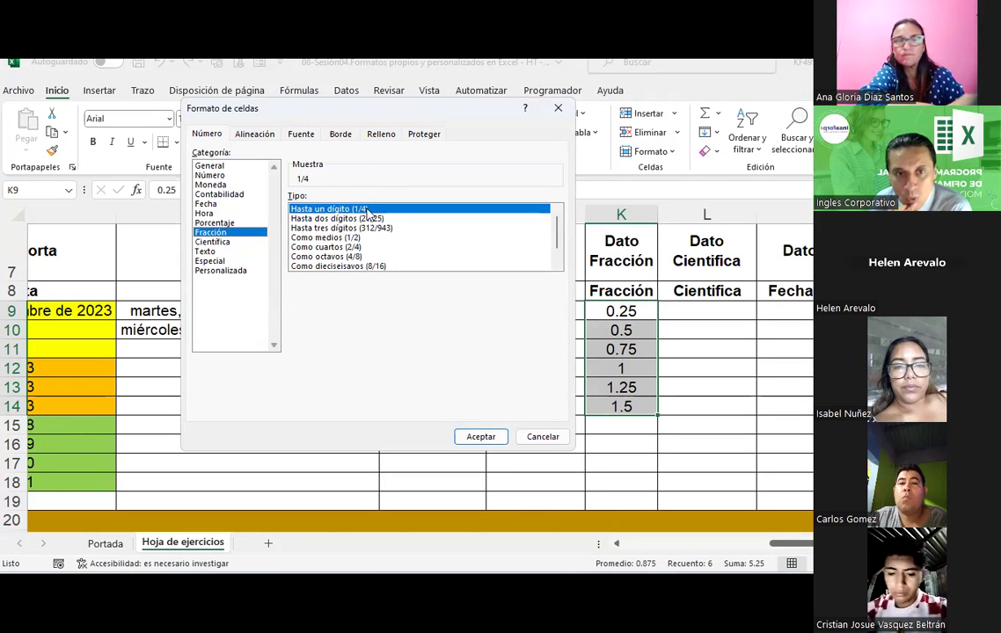
pyautogui.click(481, 436)
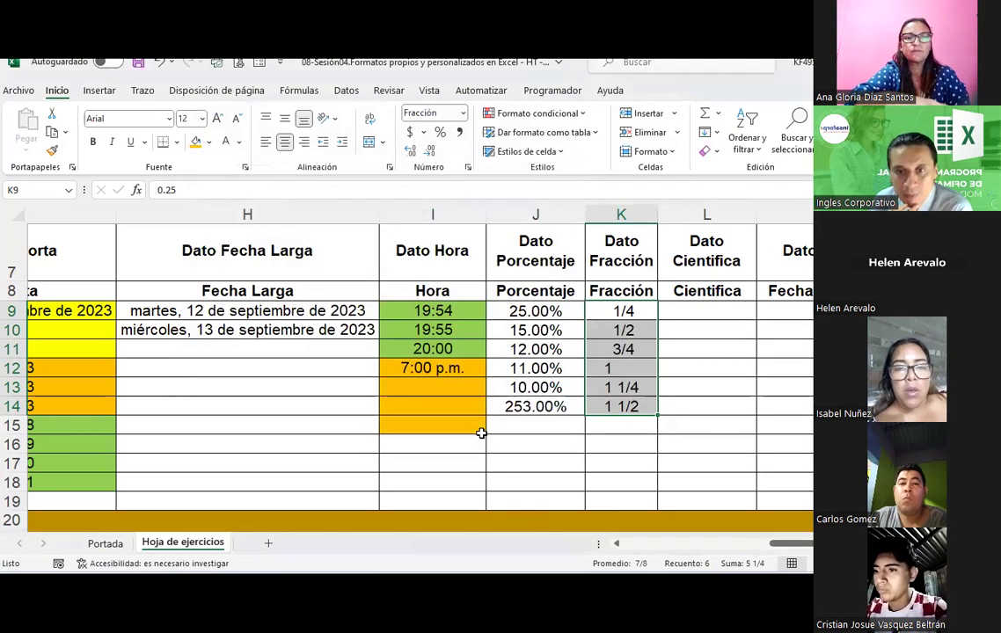
pyautogui.click(627, 308)
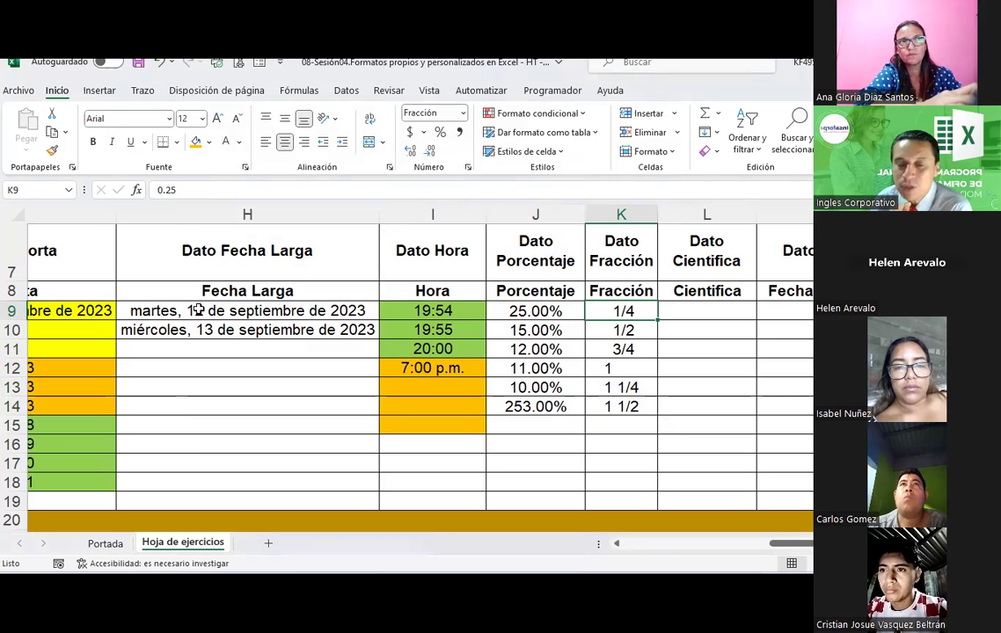
pyautogui.click(617, 345)
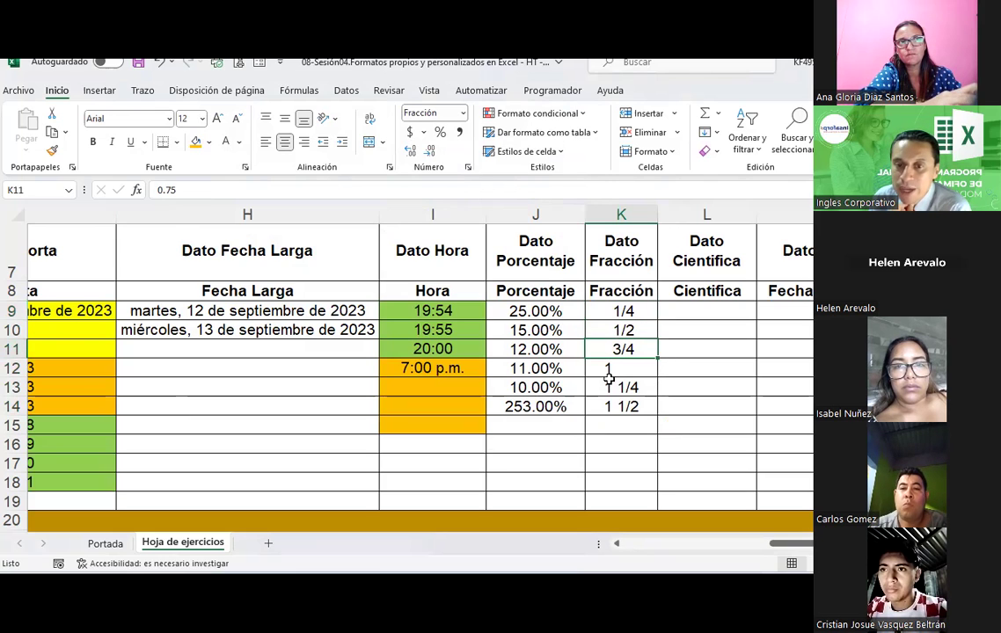
pyautogui.click(622, 338)
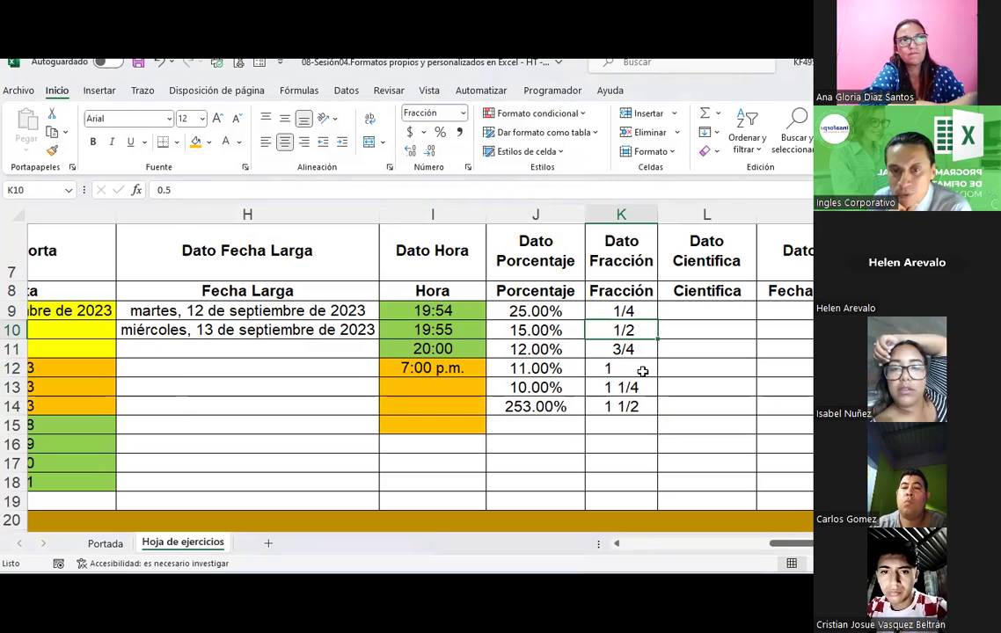
pyautogui.click(615, 413)
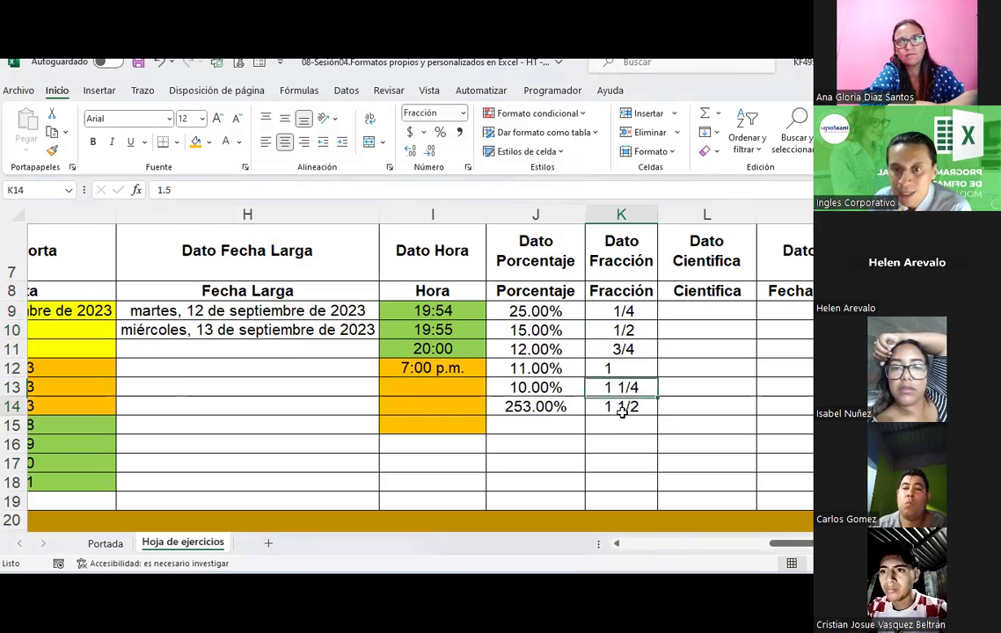
pyautogui.hscroll(2, 418, 369)
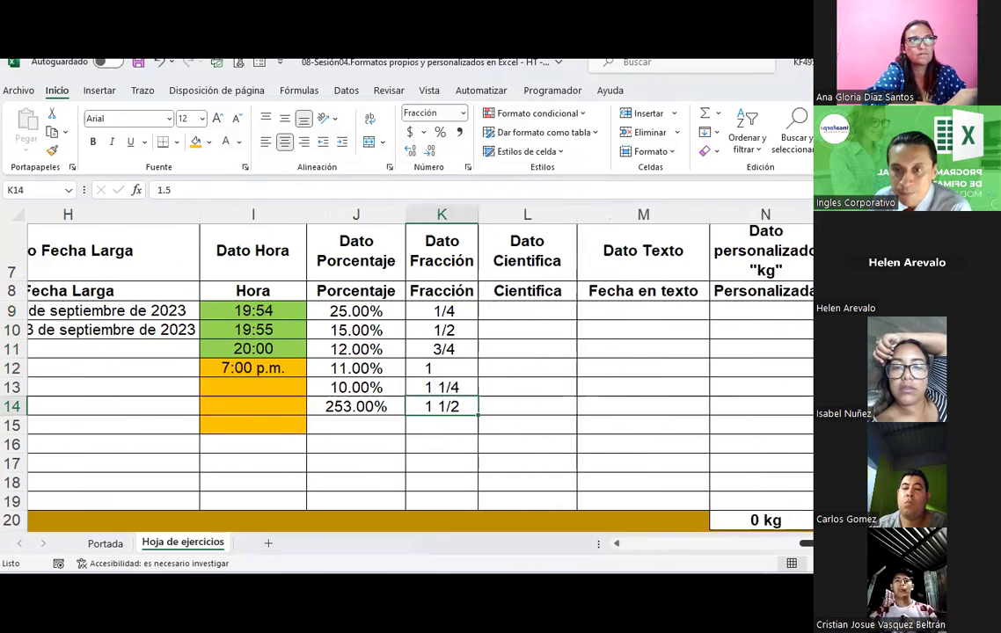
pyautogui.hscroll(1, 418, 369)
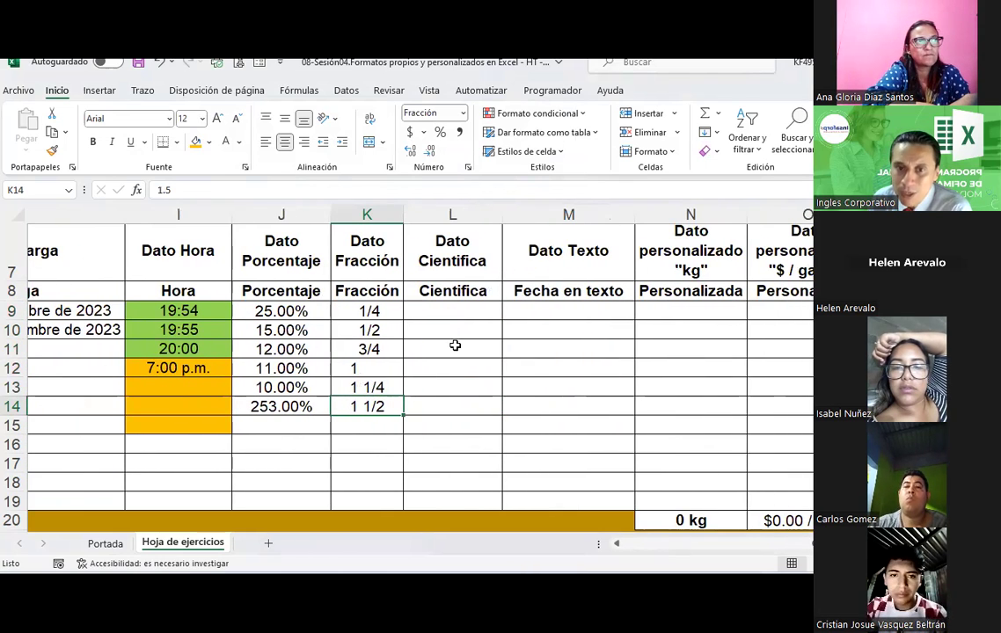
pyautogui.click(443, 304)
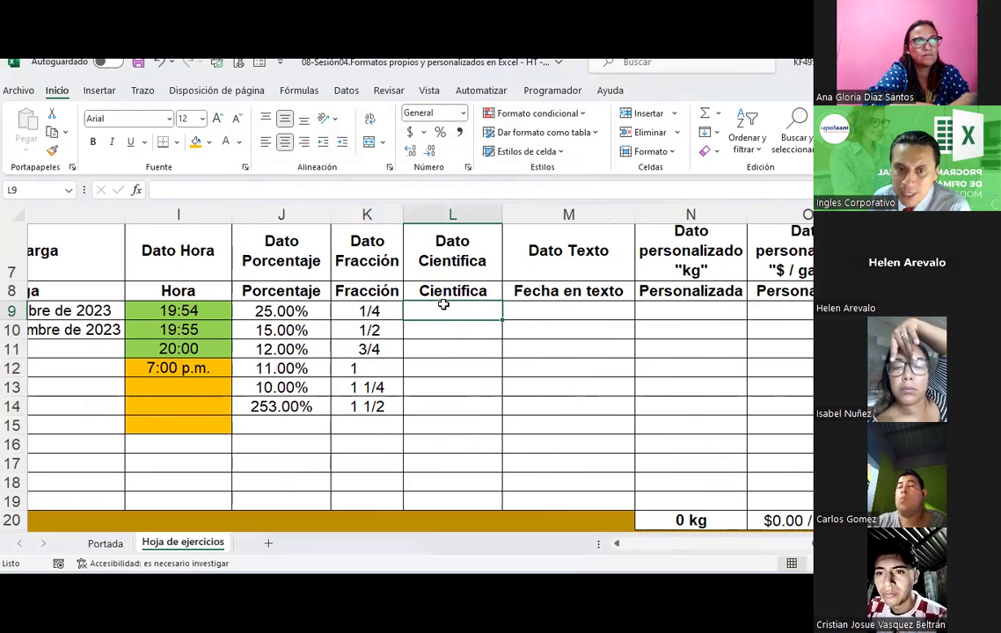
pyautogui.write('123')
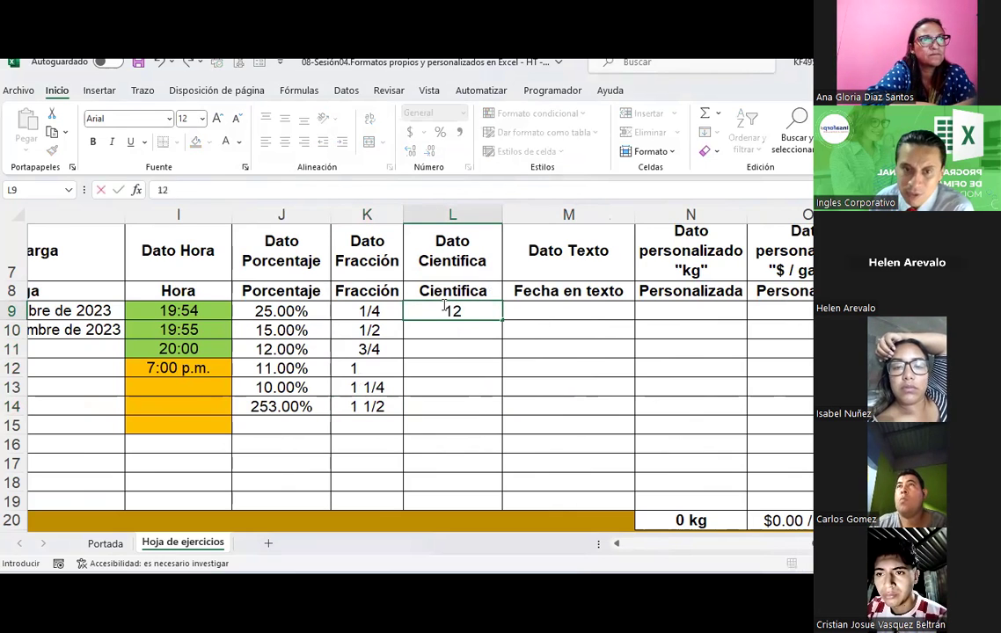
pyautogui.write('000000000')
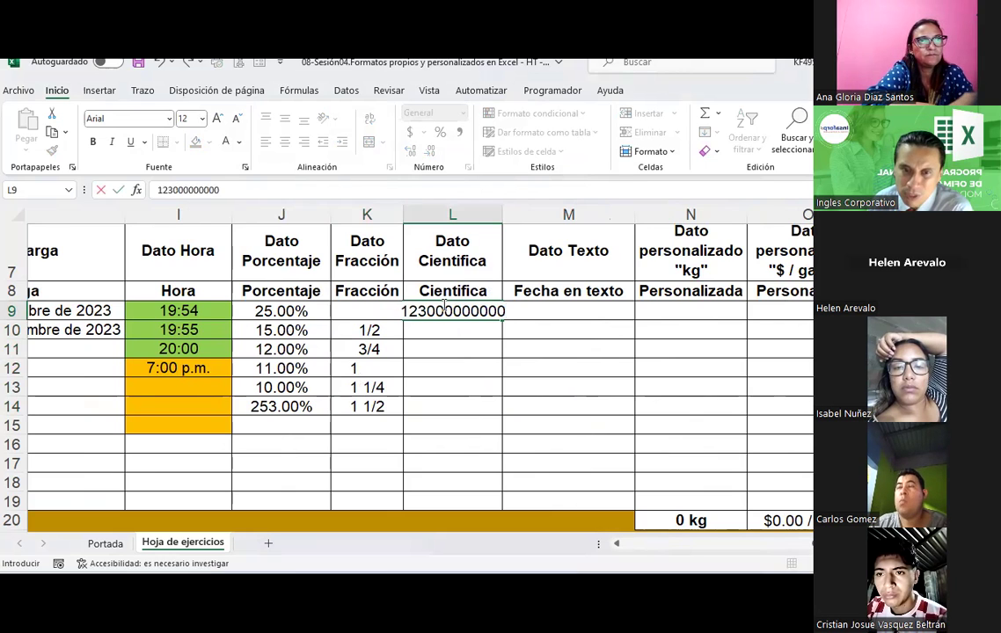
pyautogui.press('Return')
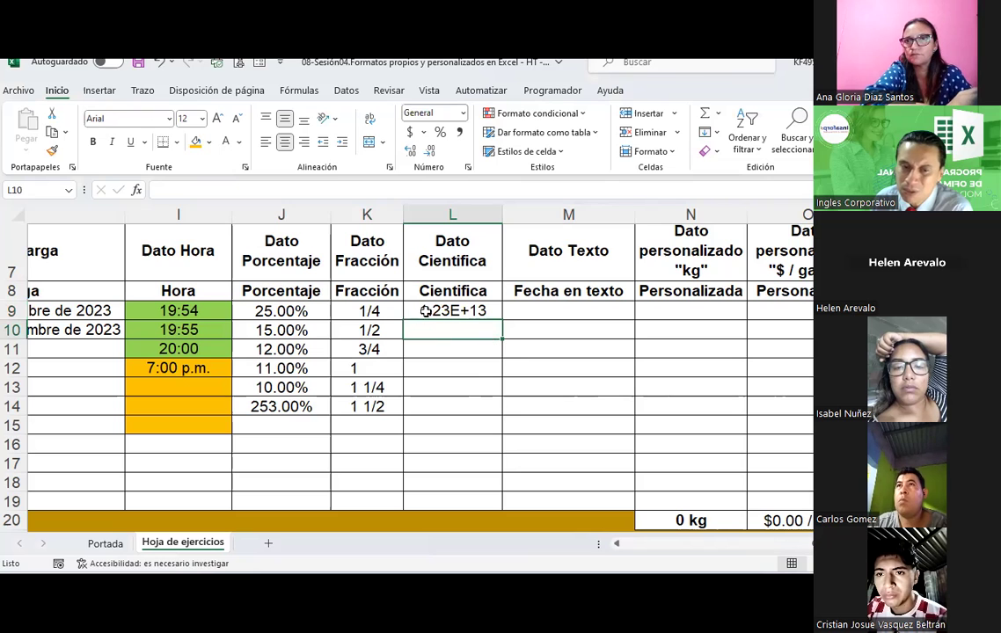
pyautogui.click(425, 311)
# Step: Apply the Científica format with 2 decimals to L9:L18
pyautogui.moveTo(460, 311); pyautogui.dragTo(460, 475)
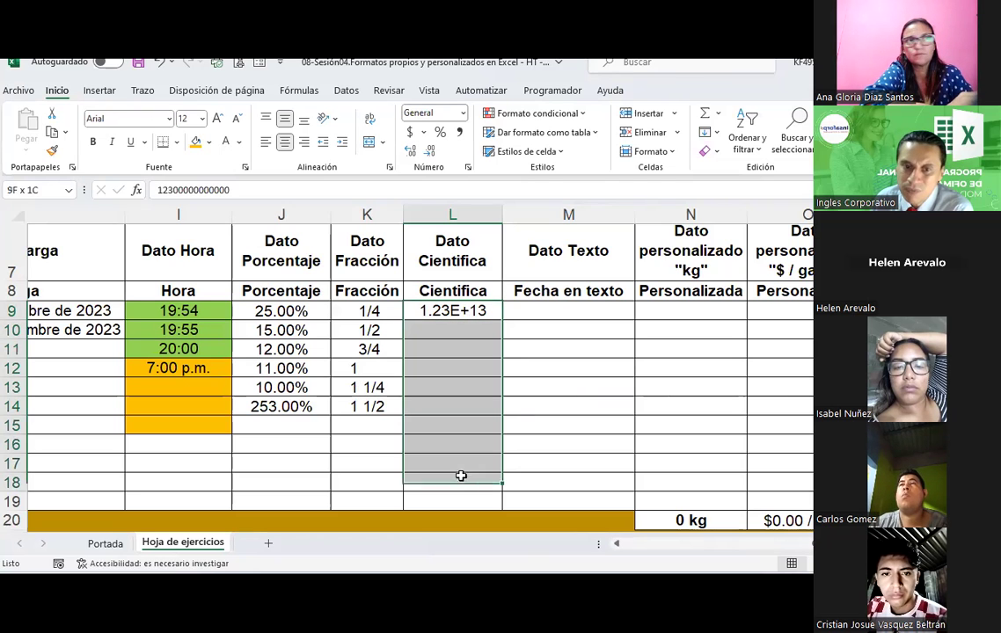
pyautogui.click(461, 113)
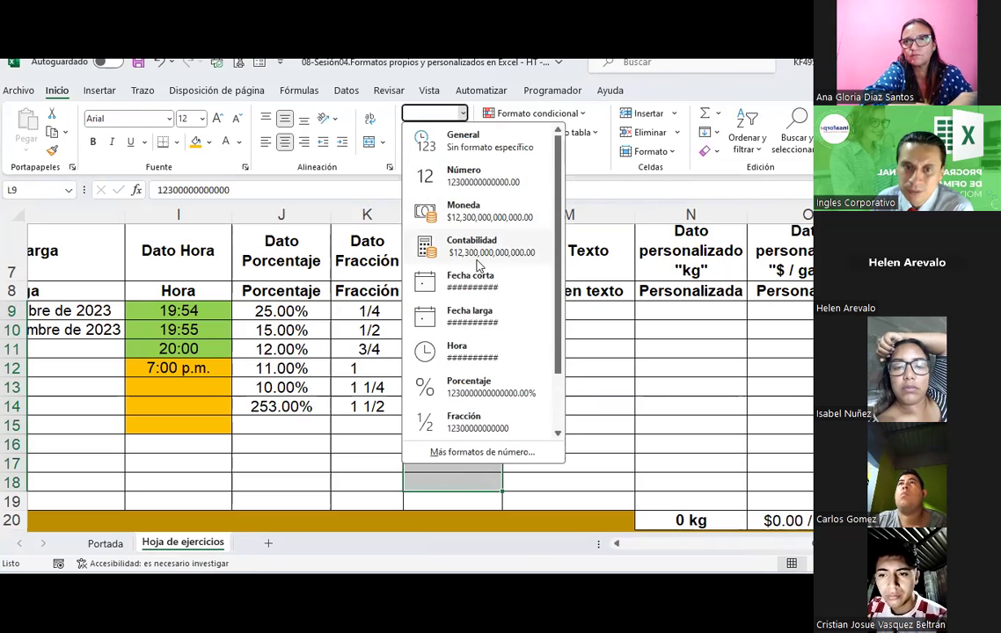
pyautogui.press('Escape')
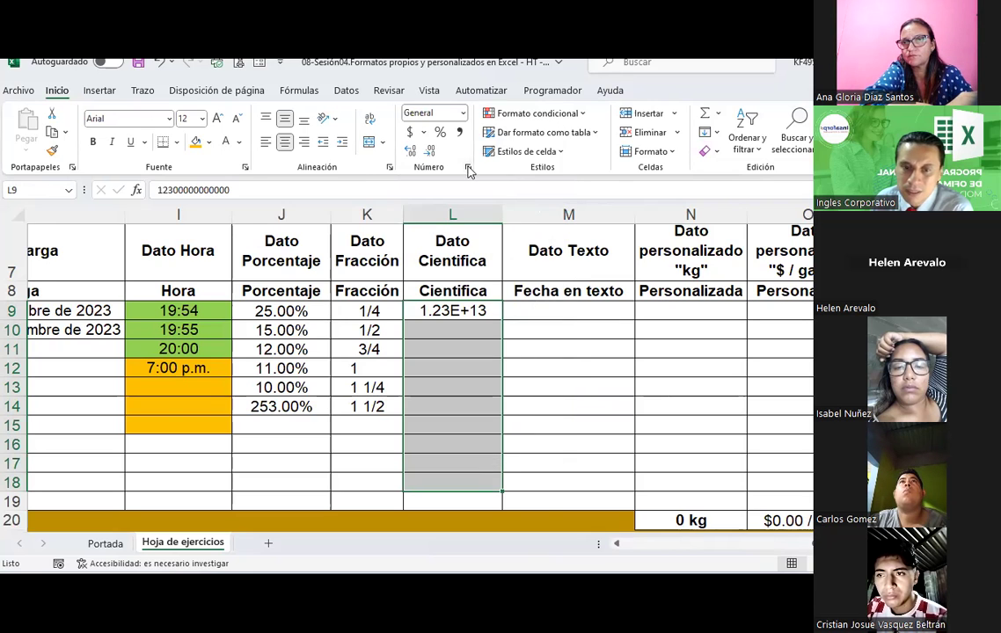
pyautogui.click(469, 169)
pyautogui.click(217, 242)
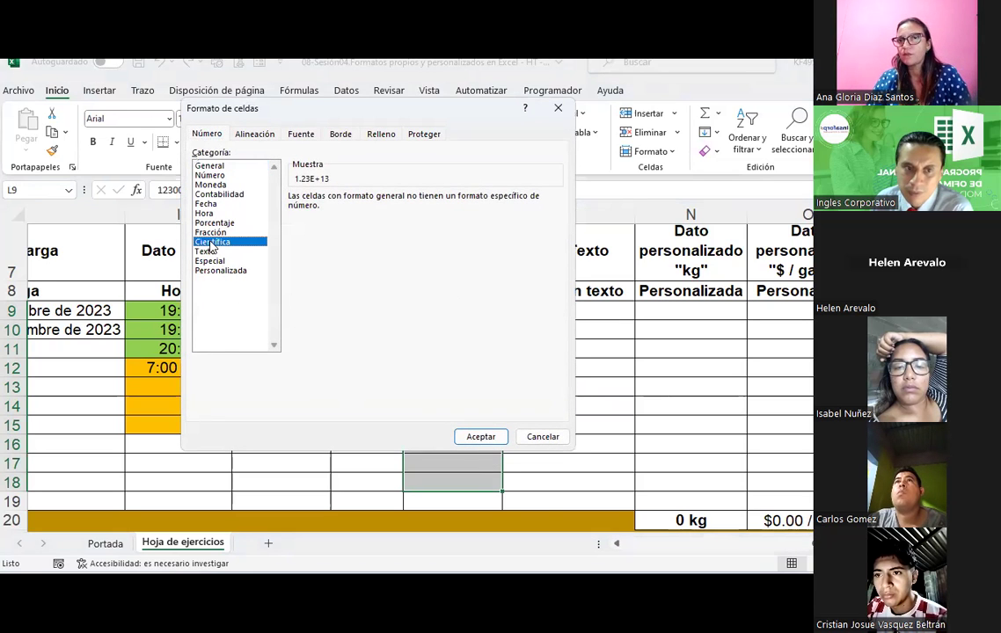
pyautogui.click(470, 434)
pyautogui.click(443, 290)
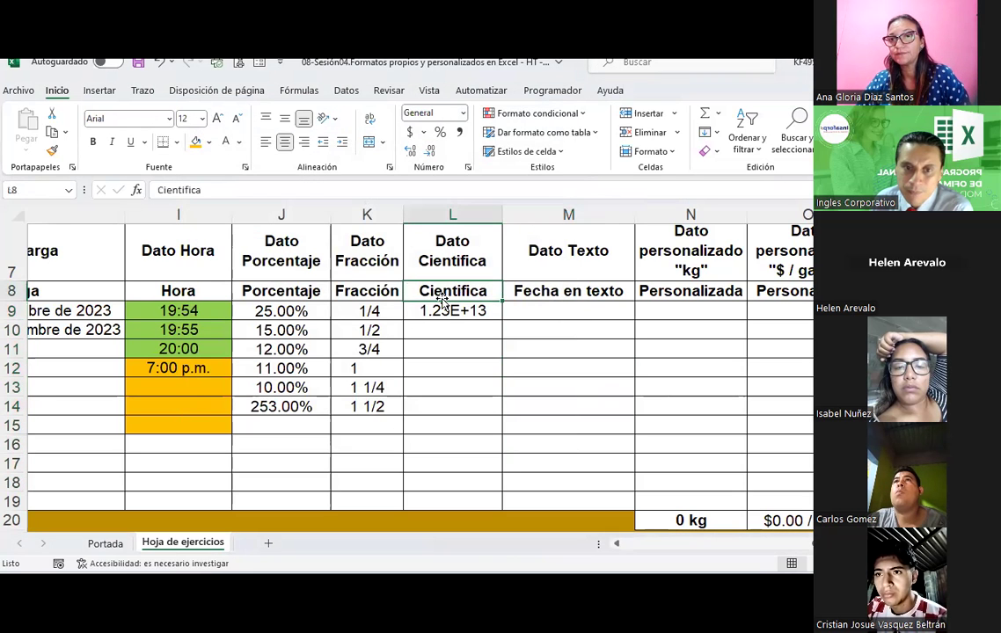
pyautogui.click(436, 307)
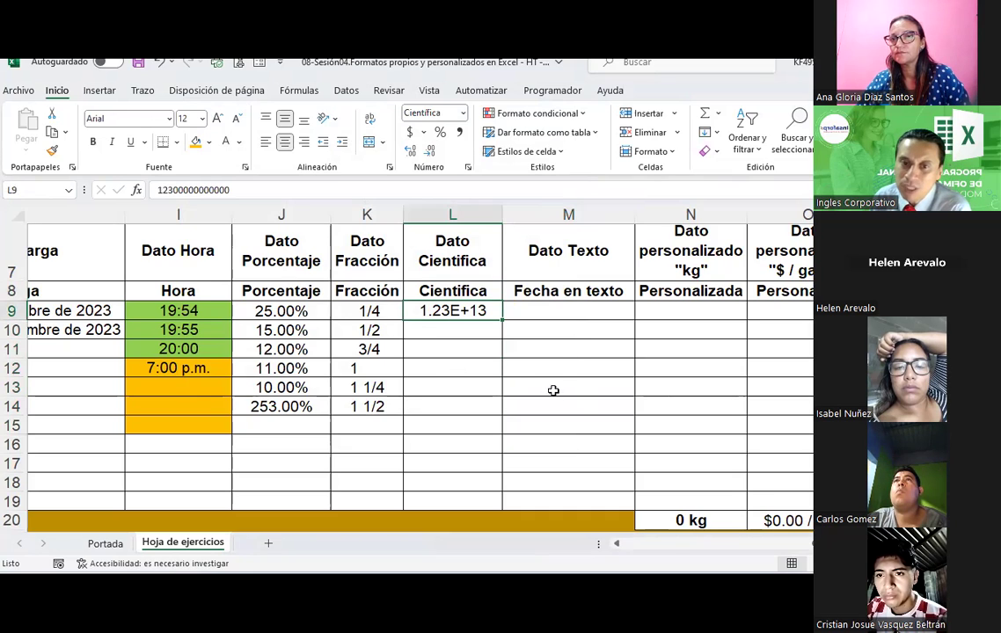
pyautogui.click(553, 304)
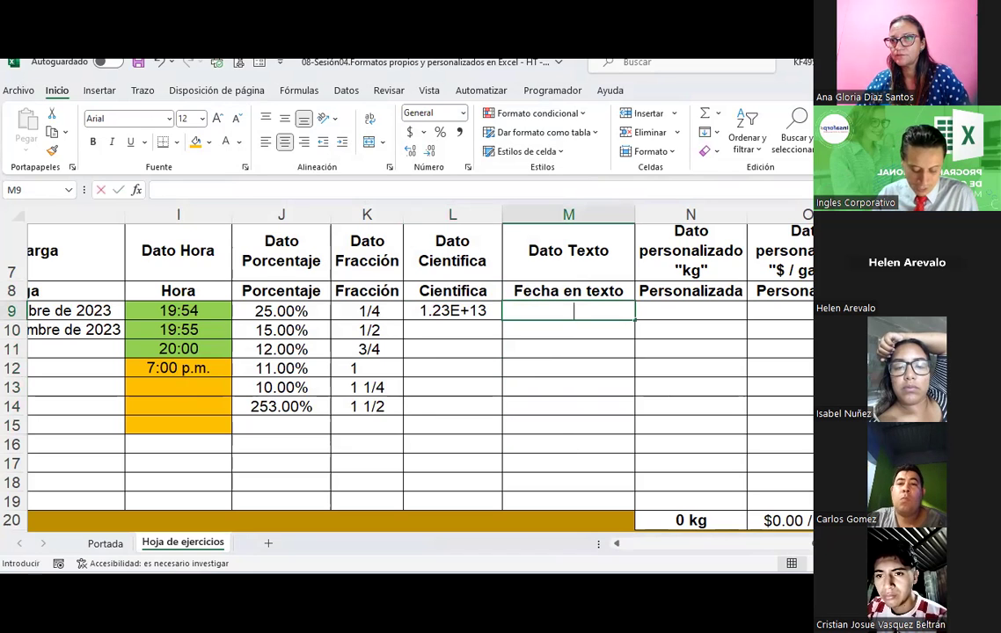
pyautogui.write('S')
pyautogui.press('BackSpace')
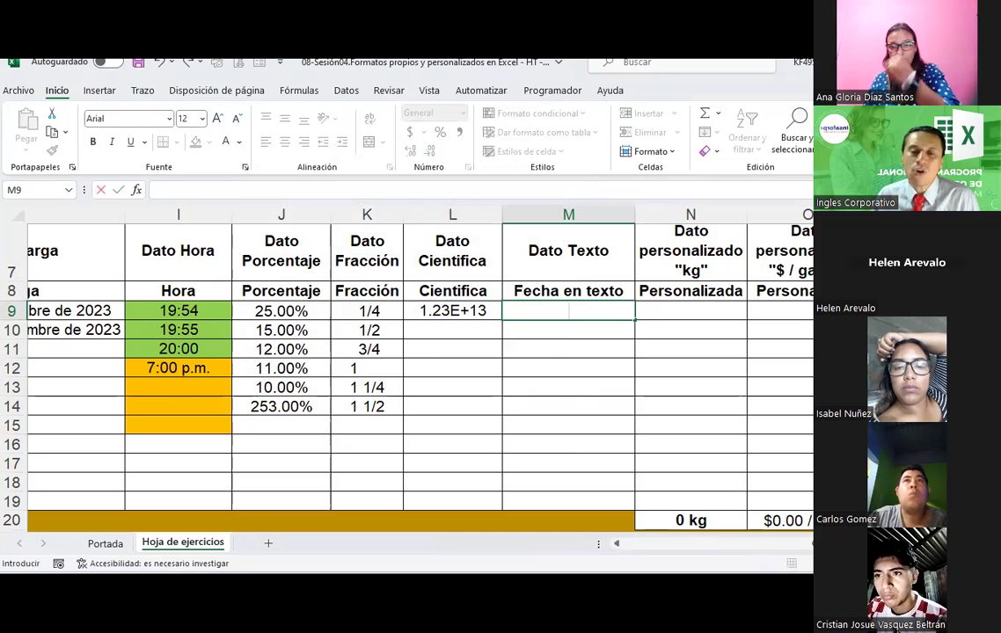
pyautogui.write('12-9')
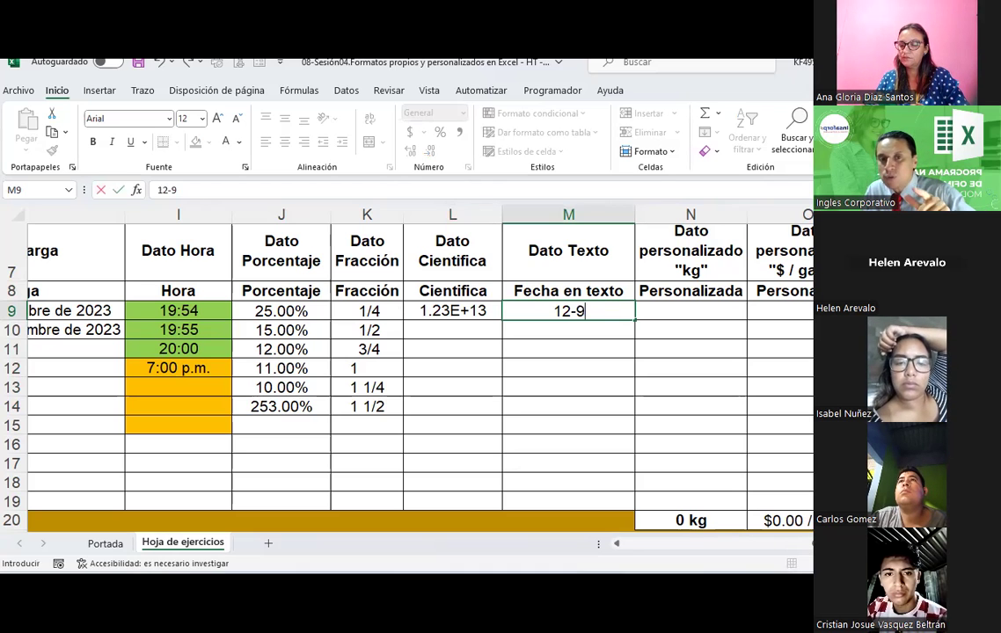
pyautogui.press('Return')
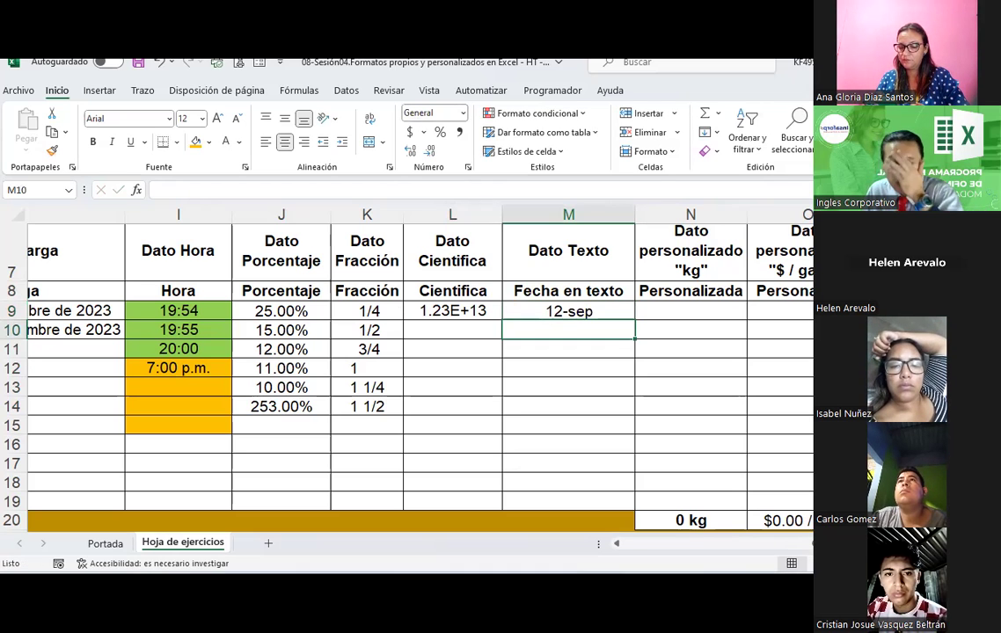
pyautogui.click(568, 310)
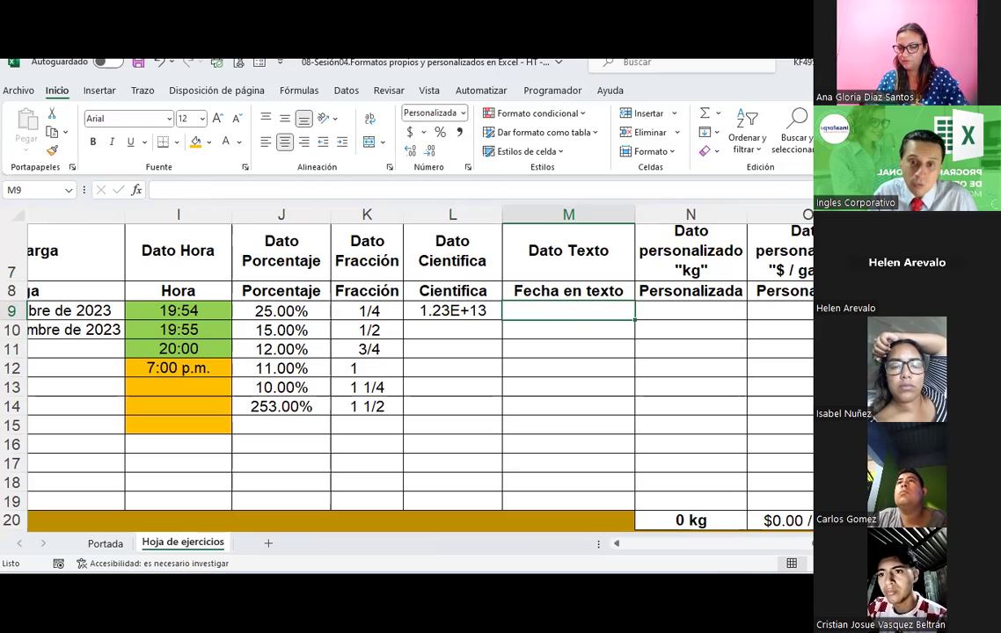
pyautogui.write('12-9')
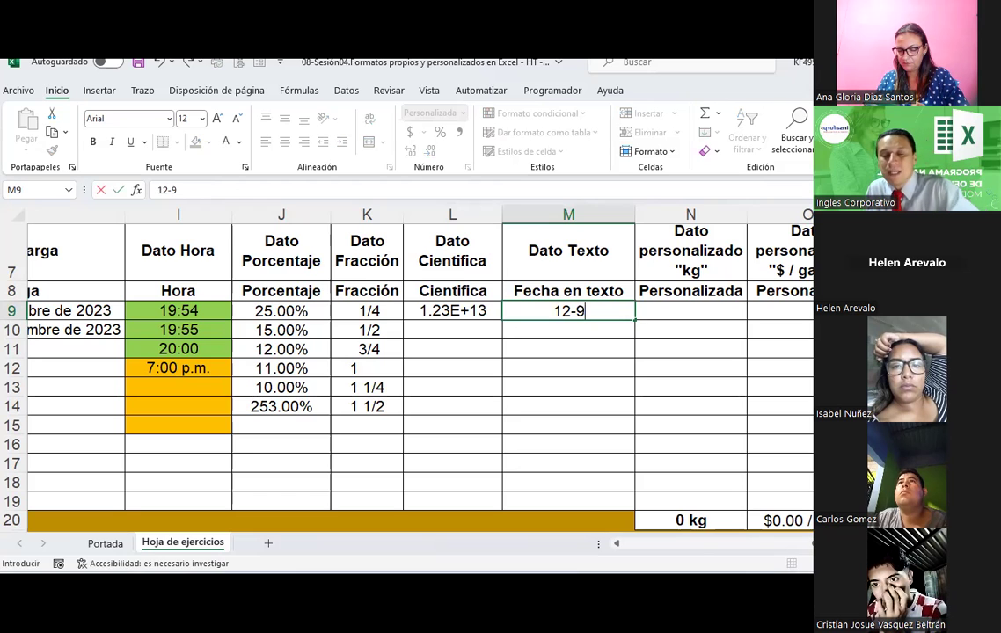
pyautogui.press('Return')
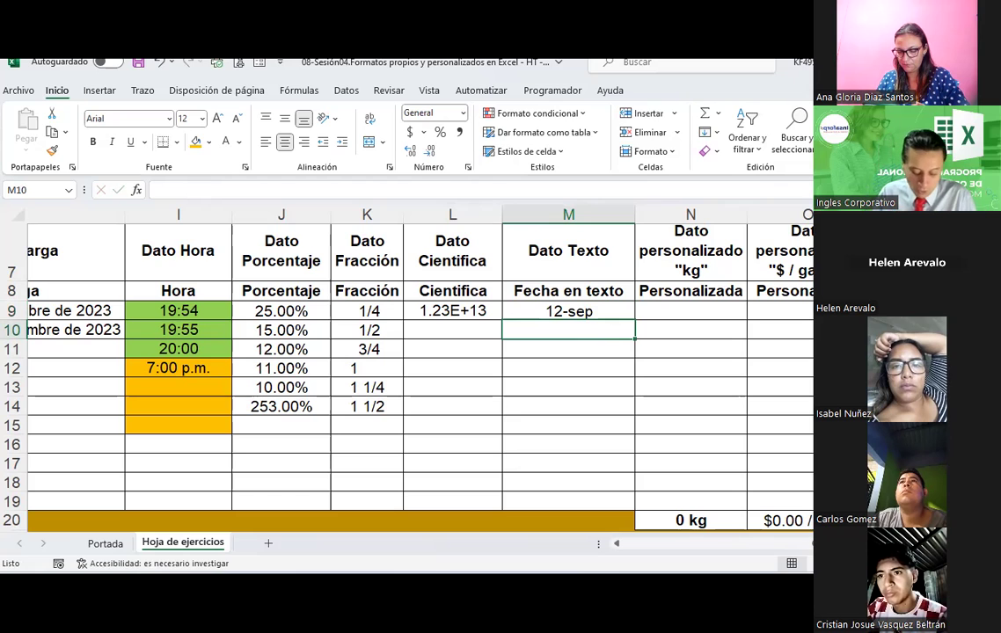
pyautogui.write('Septiembr e')
pyautogui.press('BackSpace')
pyautogui.press('BackSpace')
pyautogui.write('ep-12')
pyautogui.press('Return')
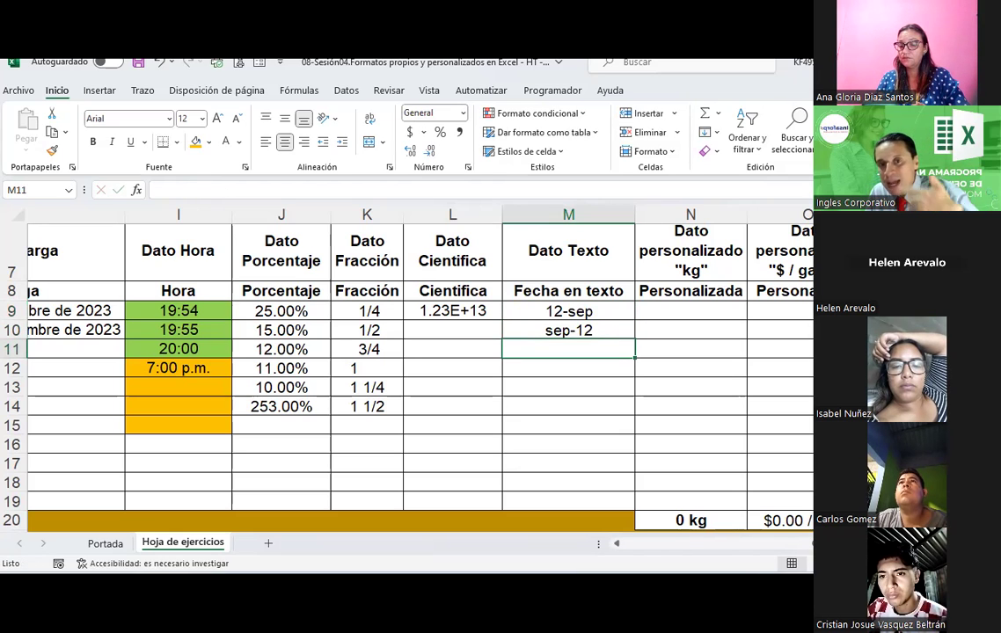
pyautogui.click(568, 329)
pyautogui.moveTo(568, 310); pyautogui.dragTo(571, 499)
# Step: Clear the test entries and set M9:M19 to the Texto format
pyautogui.press('Delete')
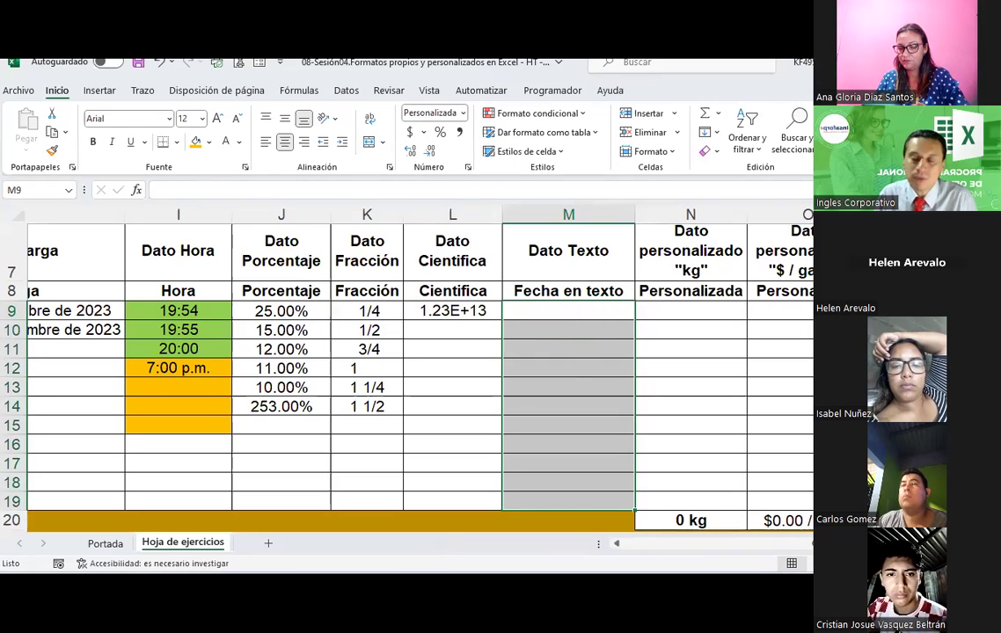
pyautogui.moveTo(547, 312); pyautogui.dragTo(556, 501)
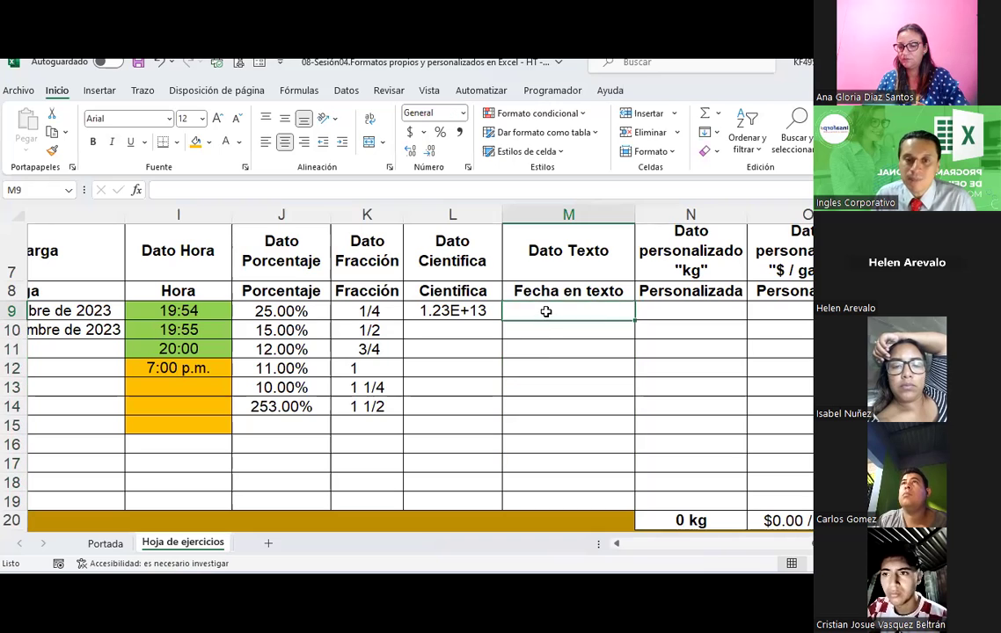
pyautogui.click(464, 115)
pyautogui.scroll(-2, 466, 316)
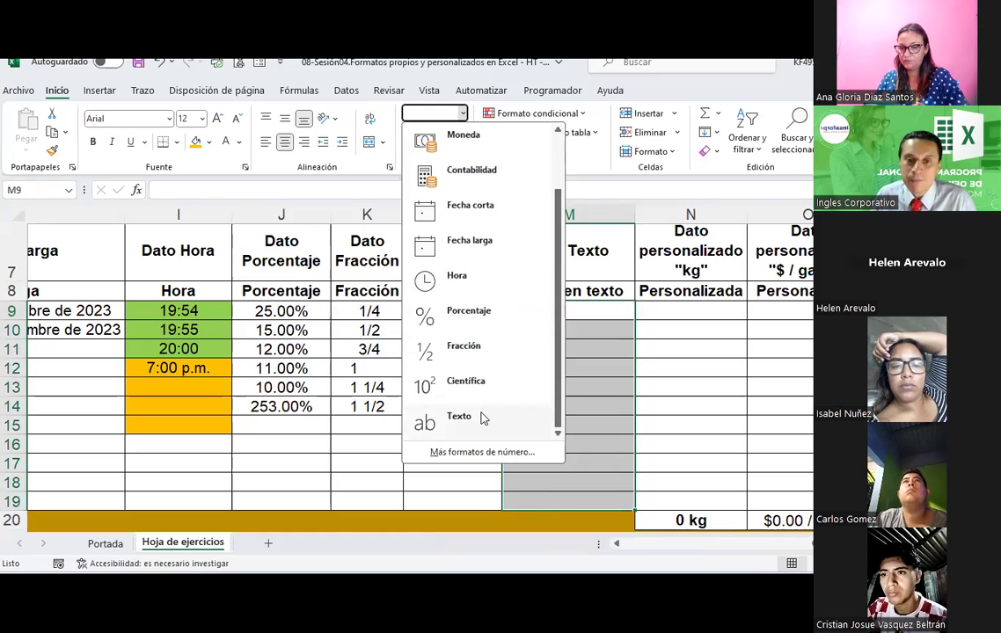
pyautogui.click(459, 417)
# Step: Enter 'Septiembre 12' in M9 and '12-9' in M10 as text
pyautogui.click(564, 311)
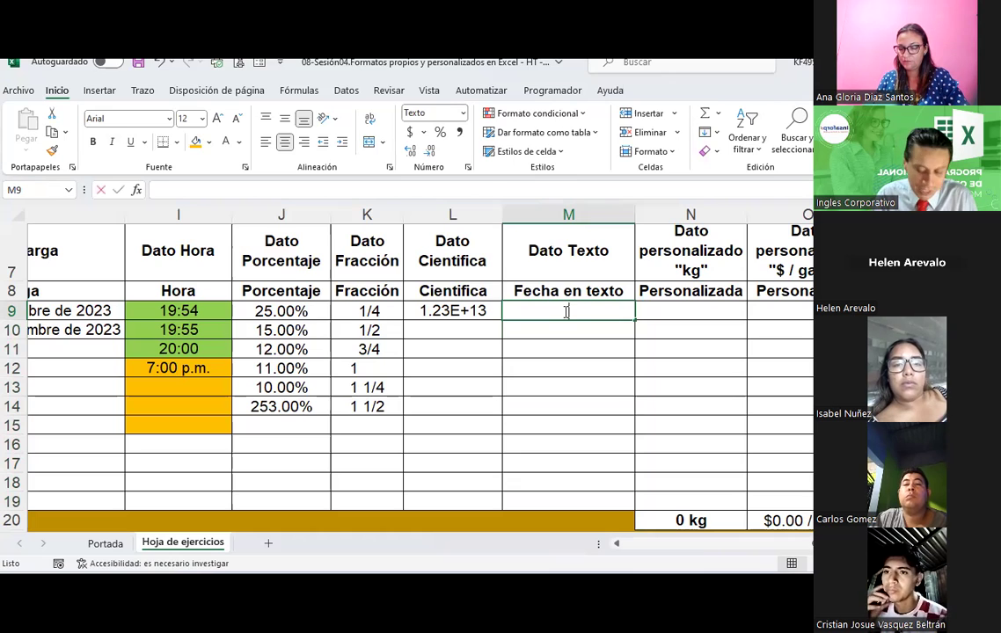
pyautogui.write('Spet')
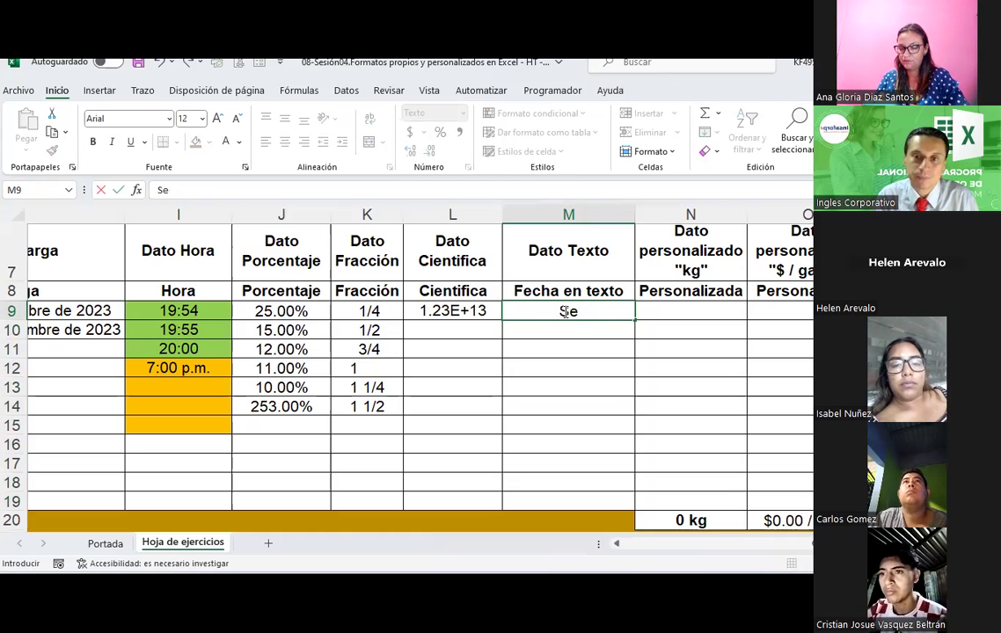
pyautogui.write('bre 12')
pyautogui.press('Return')
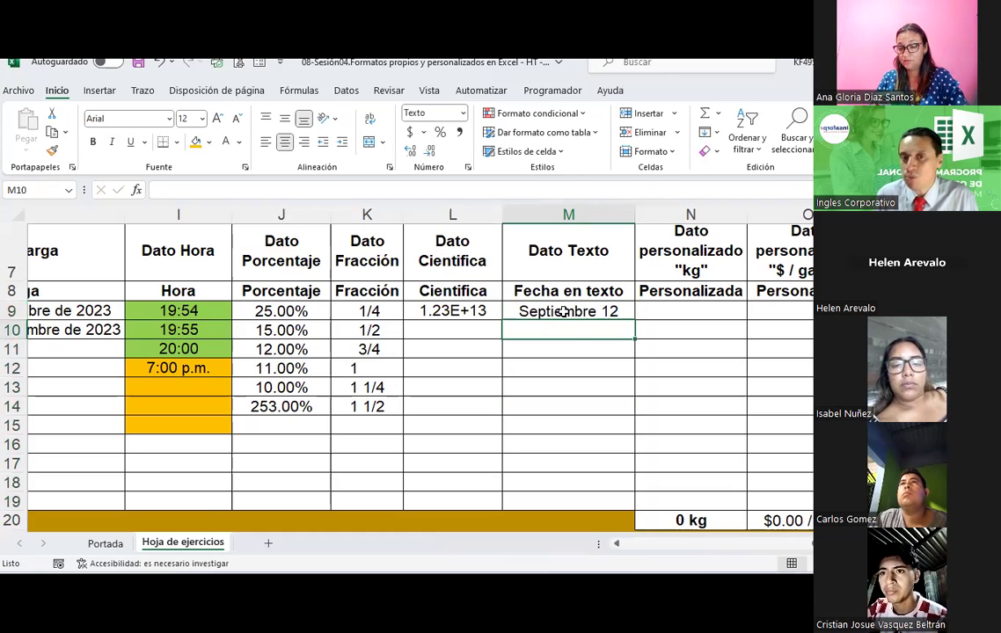
pyautogui.press('super+w')
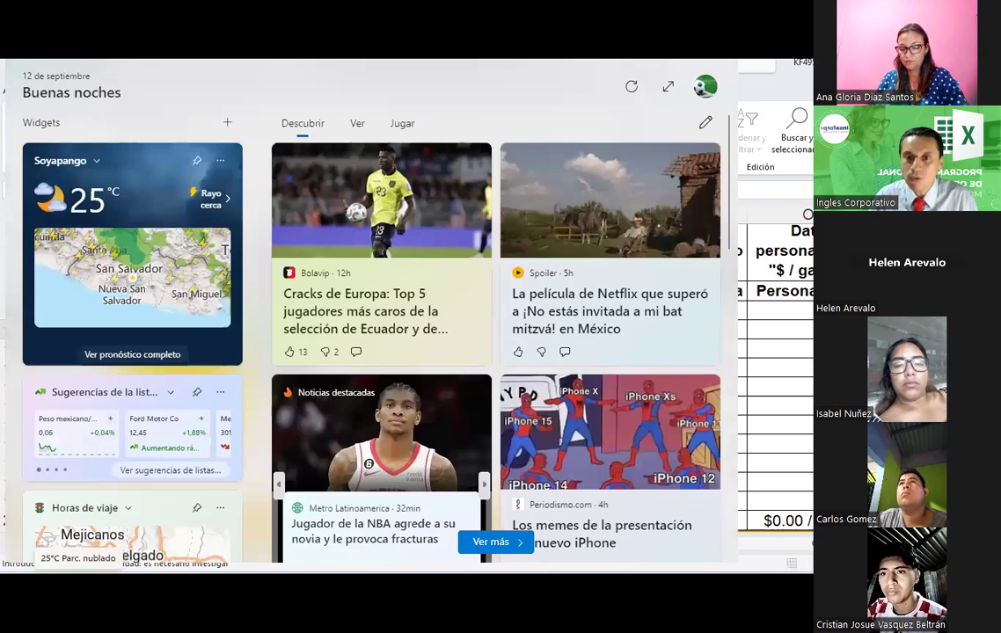
pyautogui.press('Escape')
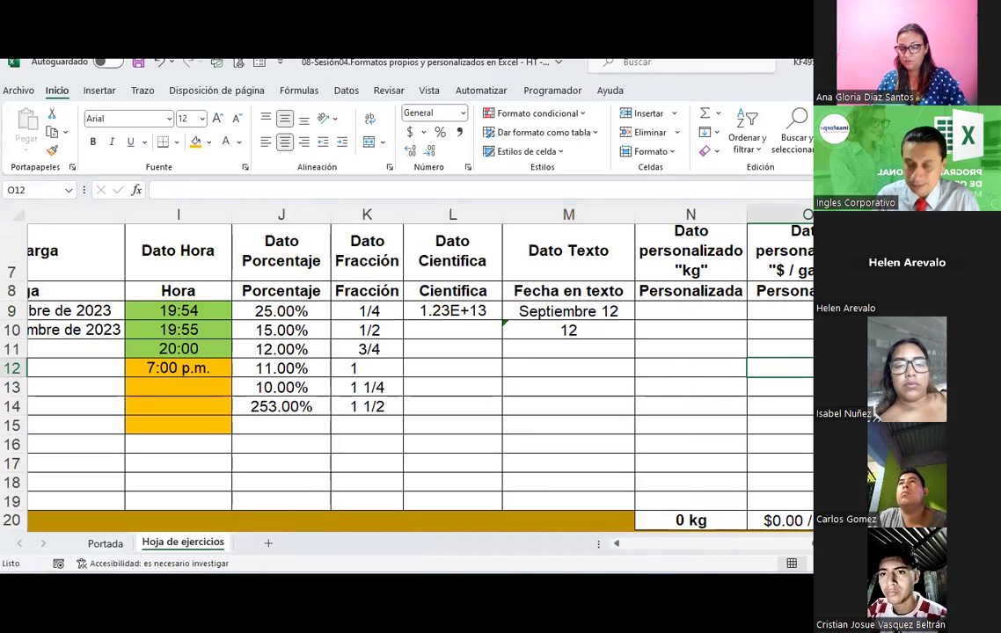
pyautogui.click(545, 327)
pyautogui.write('11')
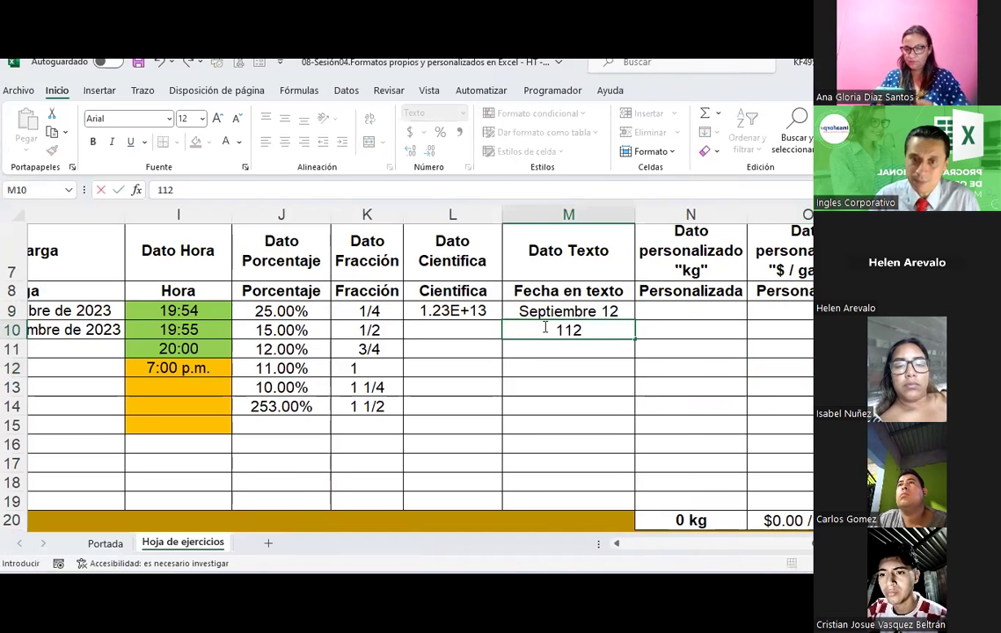
pyautogui.press('BackSpace')
pyautogui.press('BackSpace')
pyautogui.press('BackSpace')
pyautogui.write('12-9')
pyautogui.press('Return')
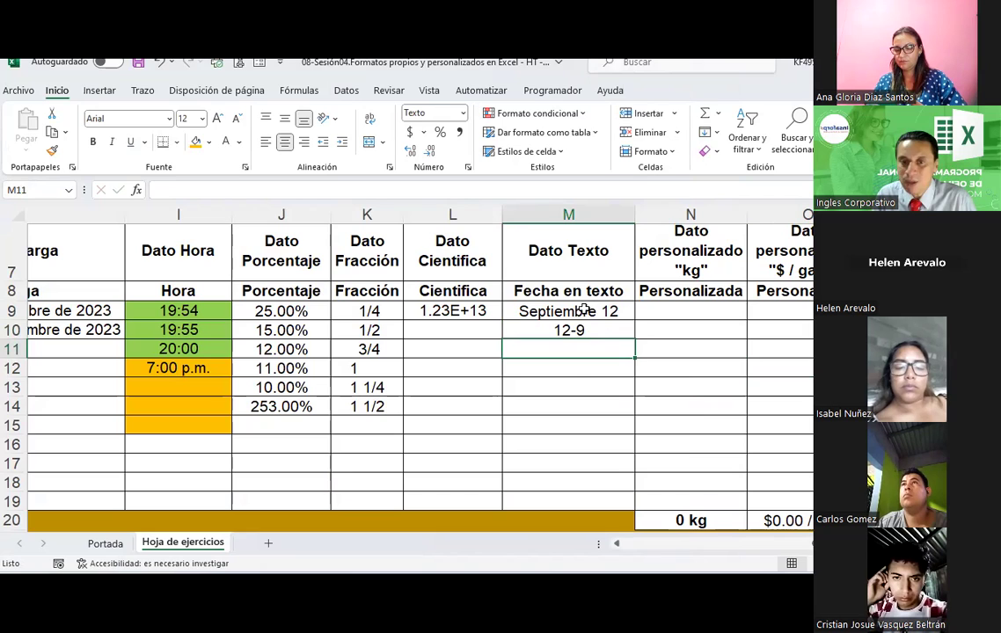
# Step: Select M9:M19, then return to the meeting's participant gallery
pyautogui.moveTo(584, 309); pyautogui.dragTo(628, 500)
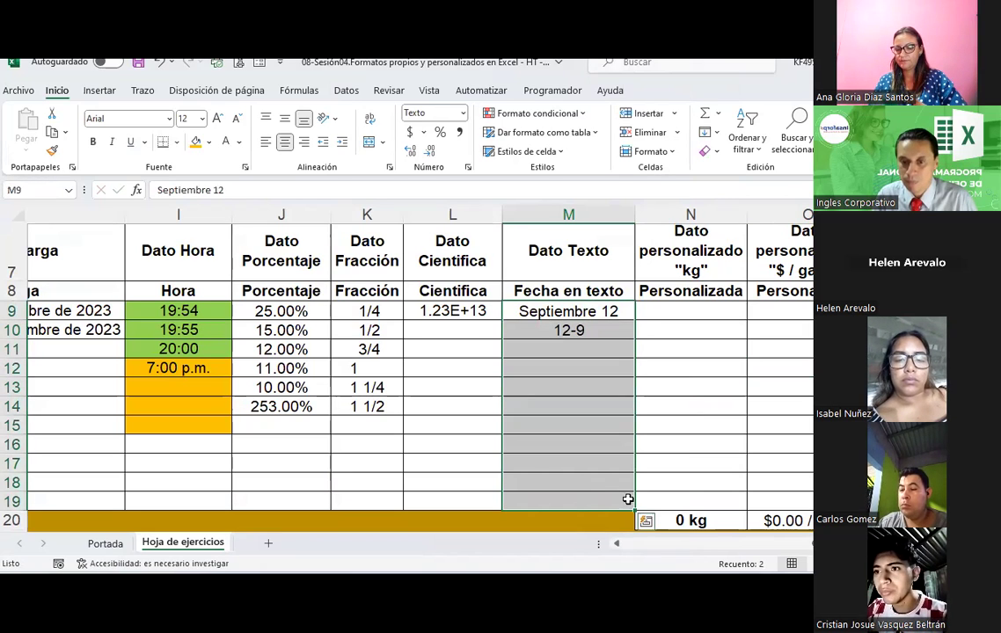
pyautogui.click(704, 576)
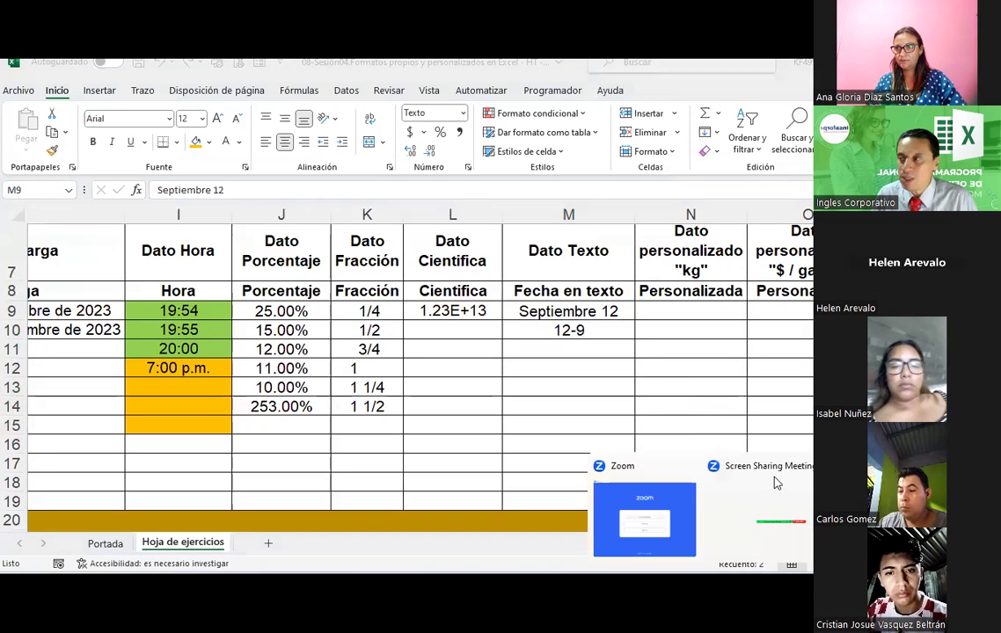
pyautogui.click(776, 482)
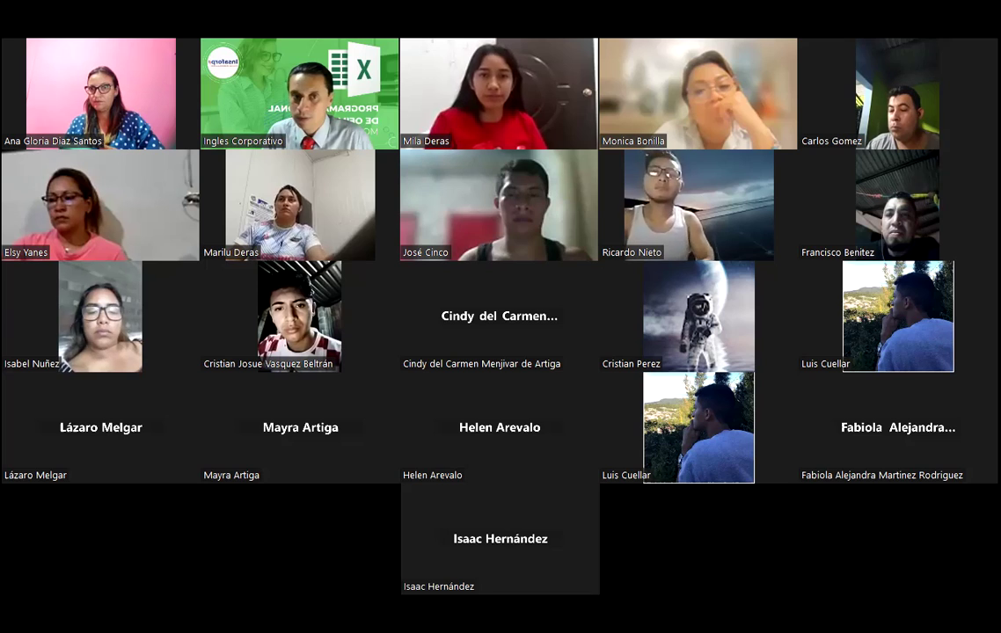